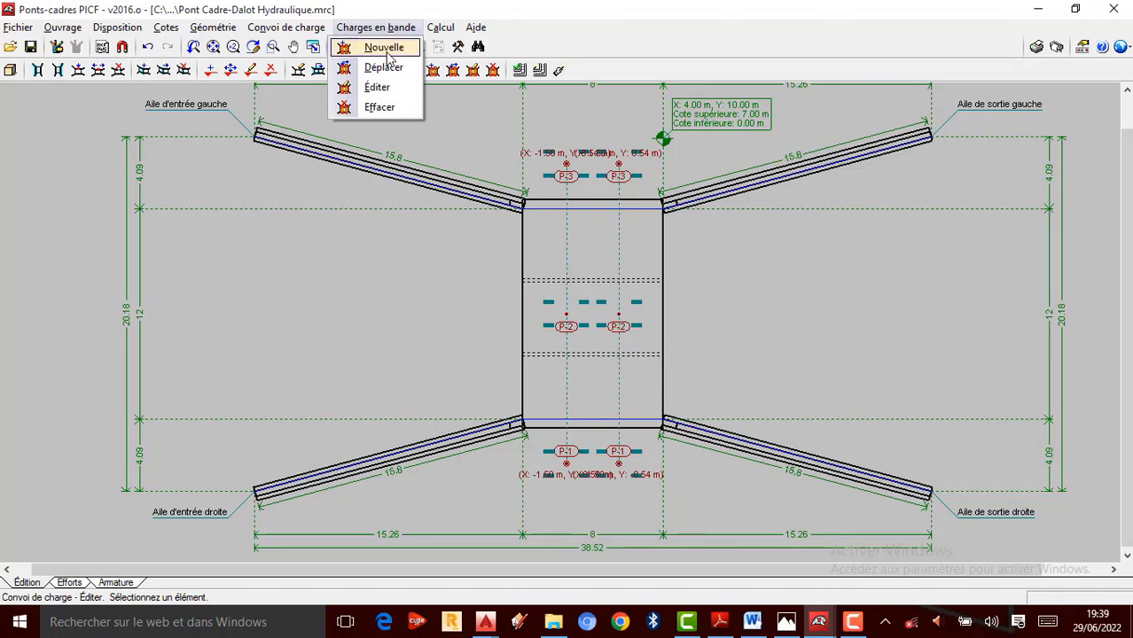
Step: Display the strip loads on the plan and examine their extents and values over the deck and both approaches
click(393, 53)
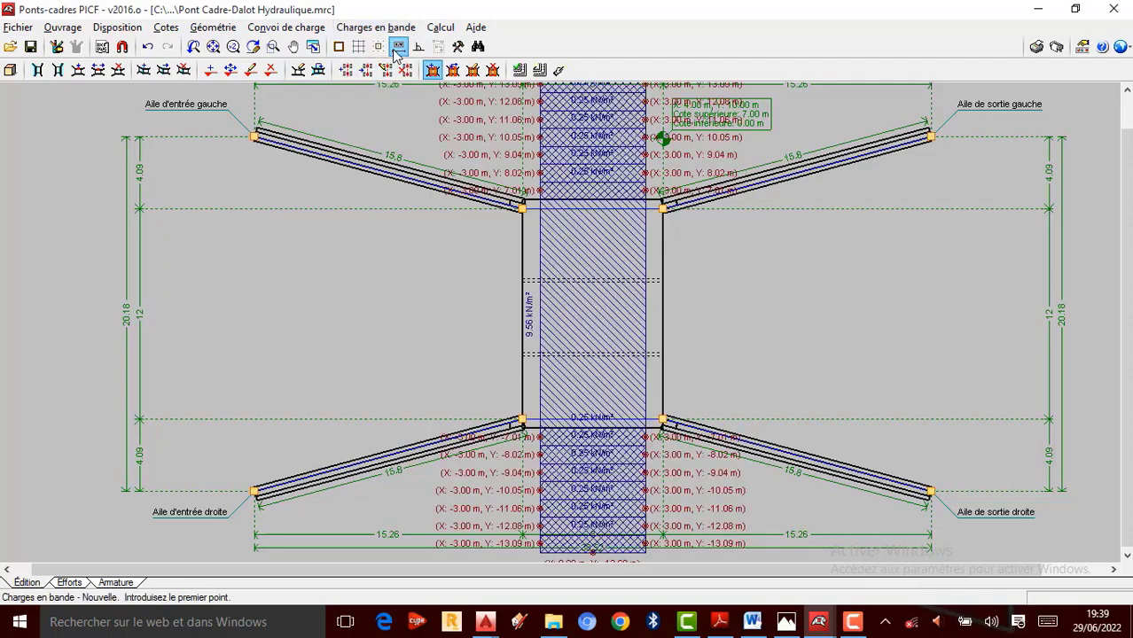
scroll(579, 413, down, 1)
scroll(565, 300, up, 2)
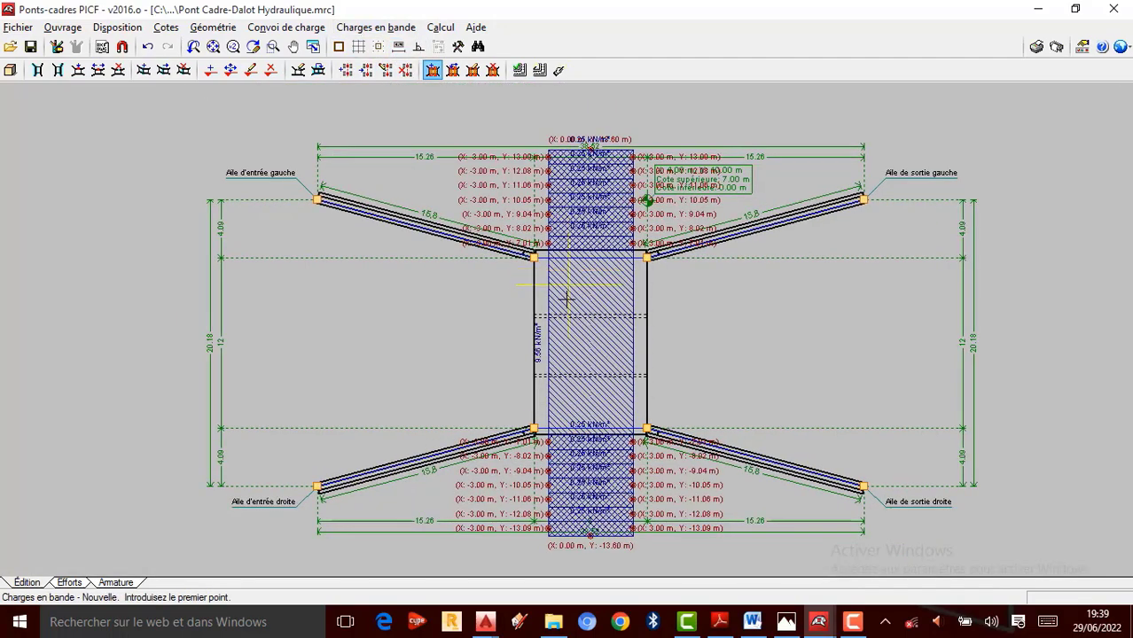
scroll(572, 292, down, 1)
scroll(594, 363, up, 2)
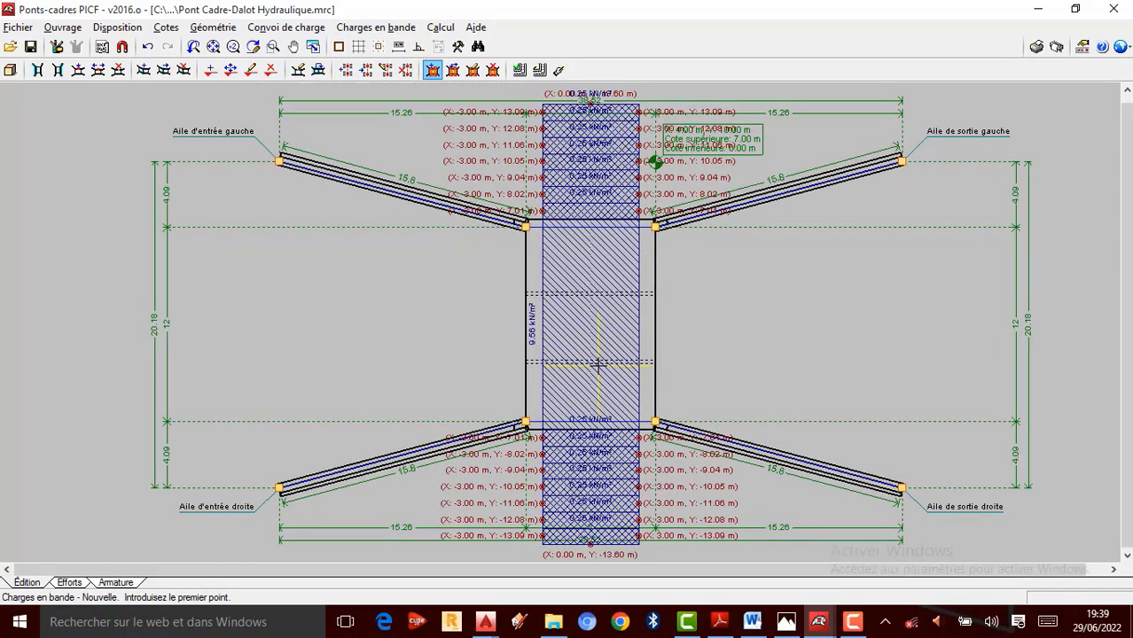
scroll(581, 354, down, 1)
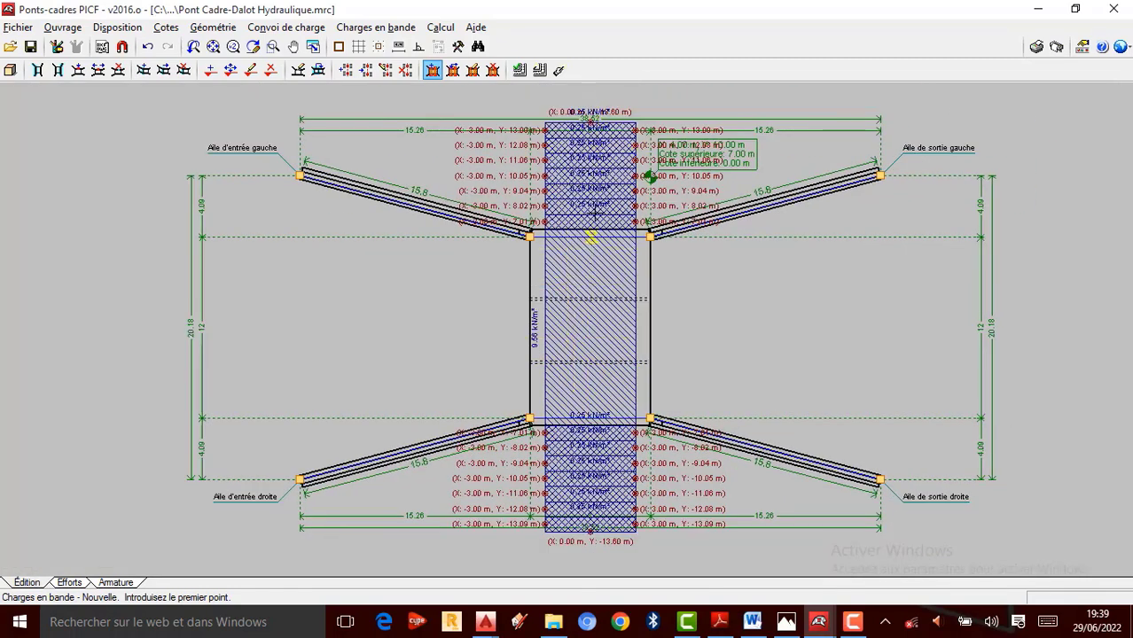
scroll(626, 143, up, 1)
scroll(624, 146, up, 3)
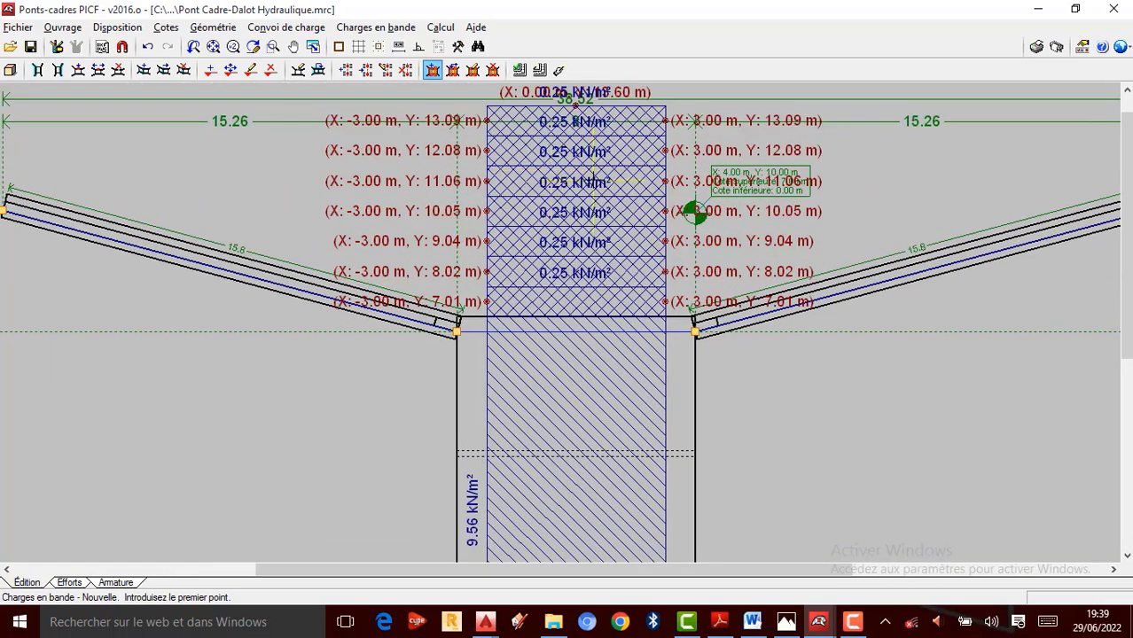
scroll(592, 182, down, 1)
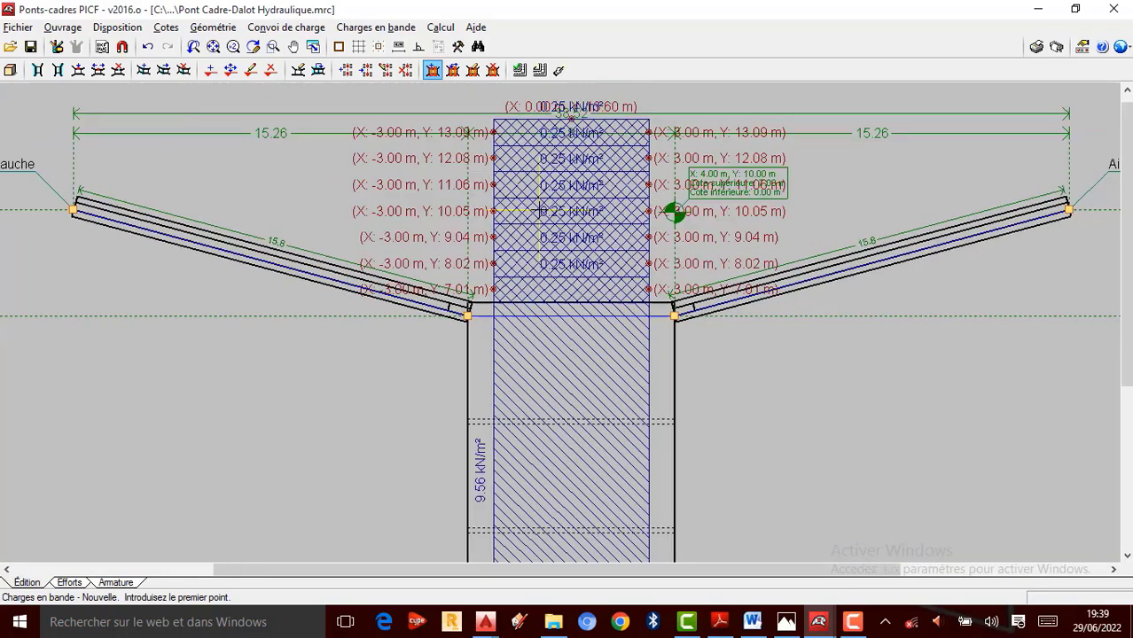
scroll(587, 120, up, 1)
scroll(587, 119, up, 2)
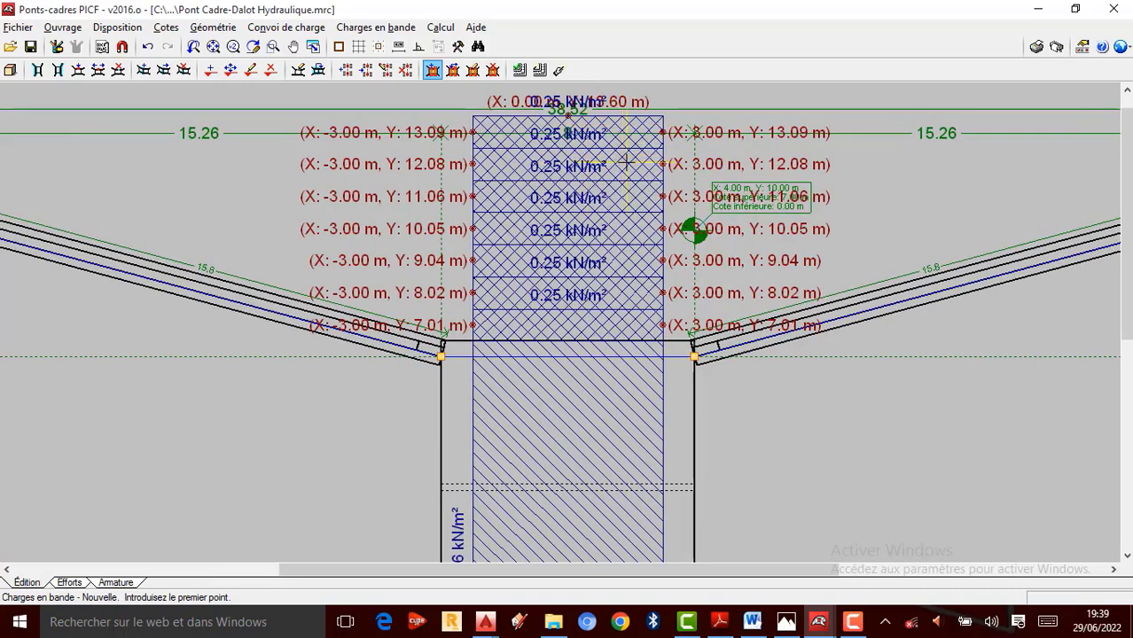
scroll(607, 192, down, 4)
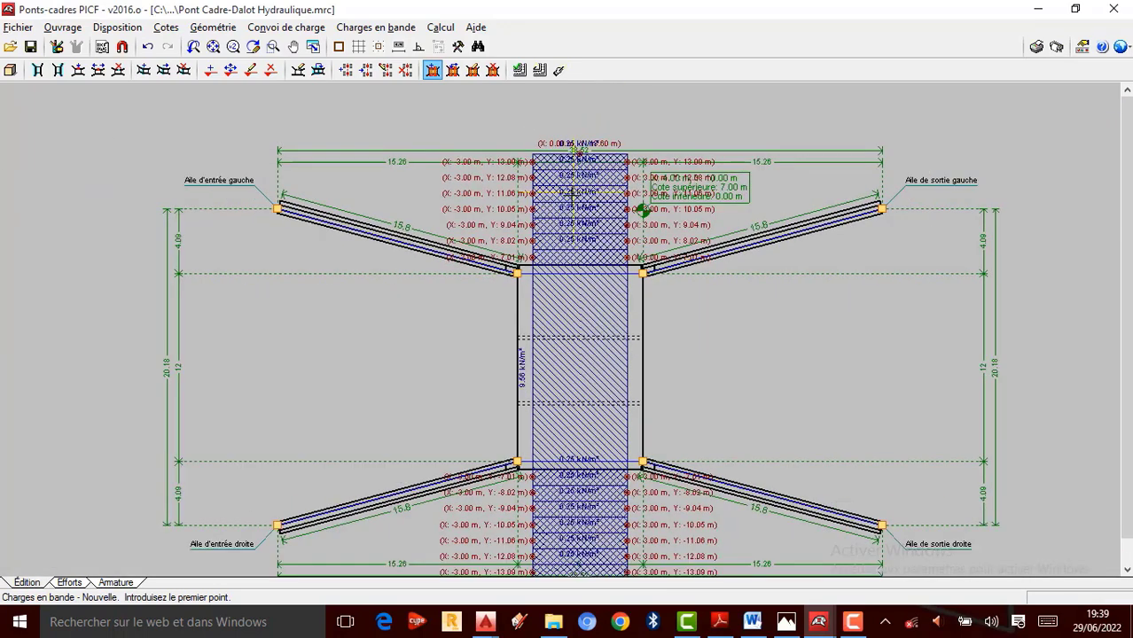
scroll(587, 435, up, 5)
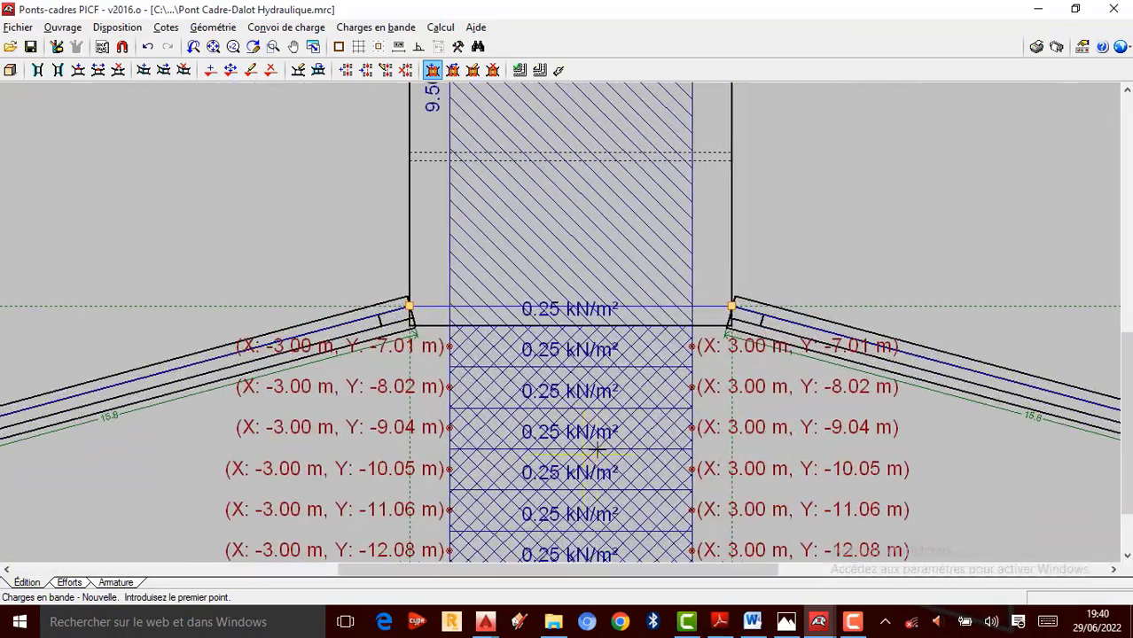
scroll(630, 430, down, 5)
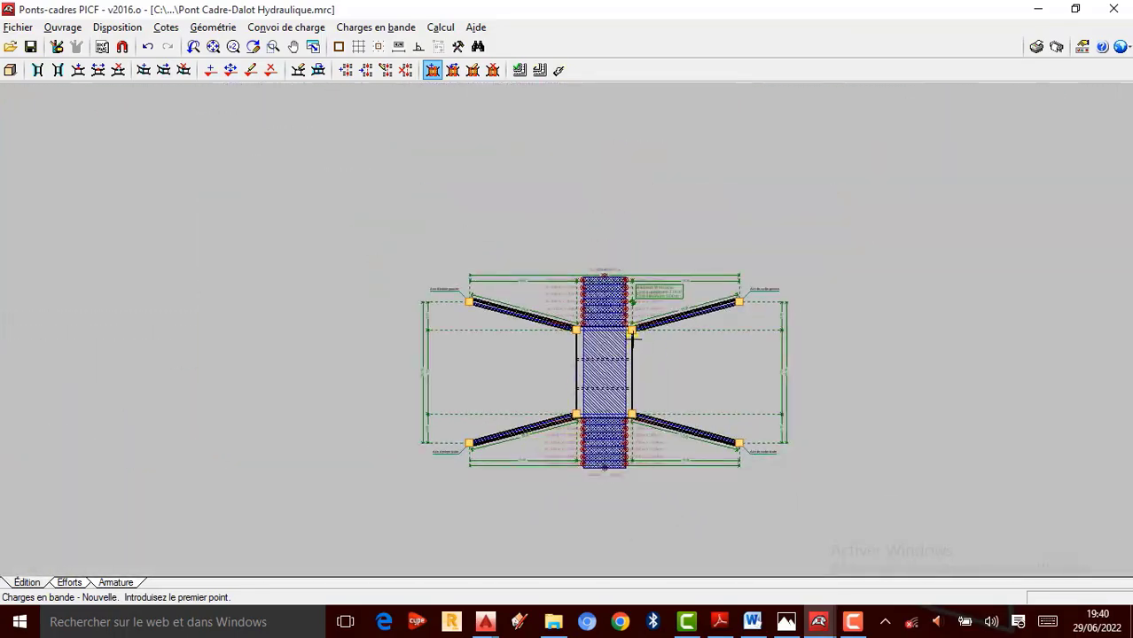
scroll(611, 413, up, 2)
scroll(567, 301, down, 2)
scroll(549, 363, up, 2)
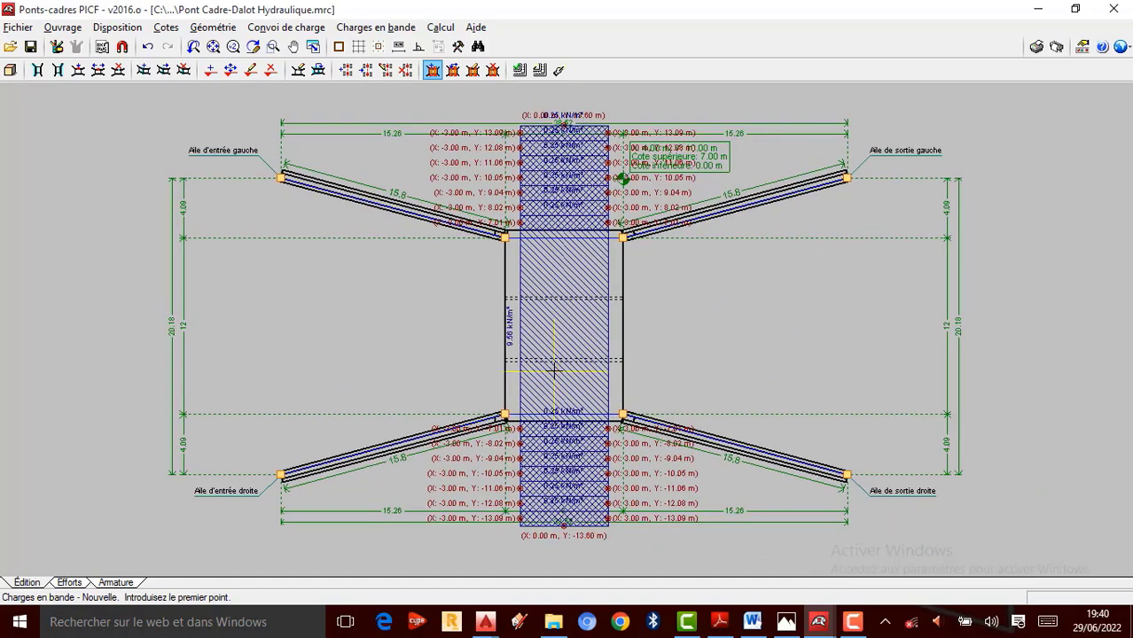
Step: View the box culvert and its wing walls in 3D and return to the plan
click(10, 71)
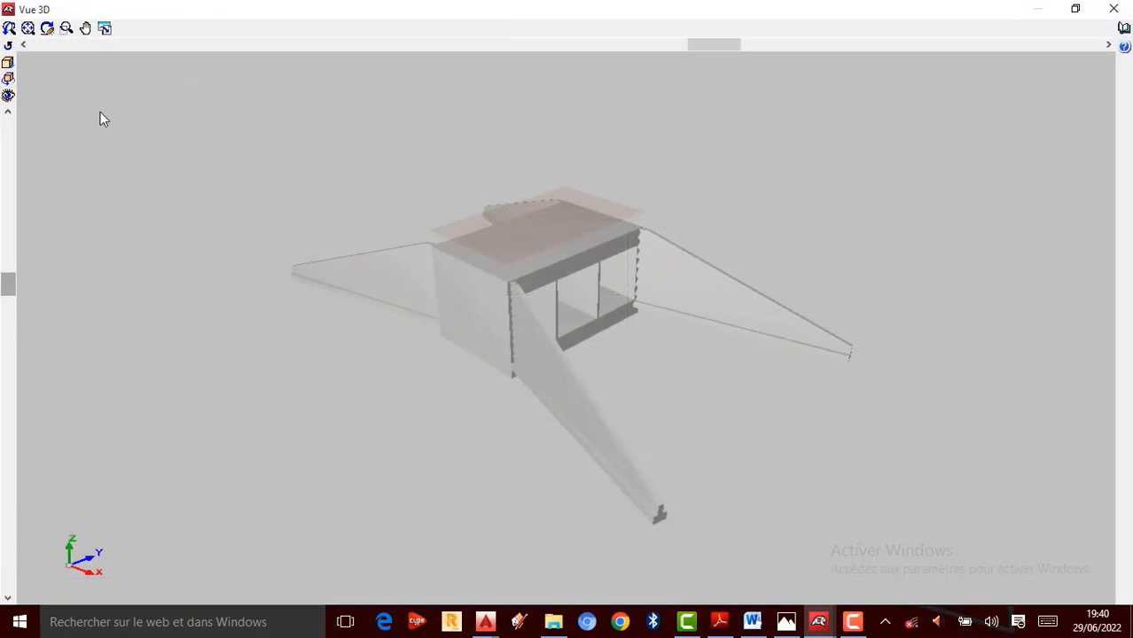
click(1114, 8)
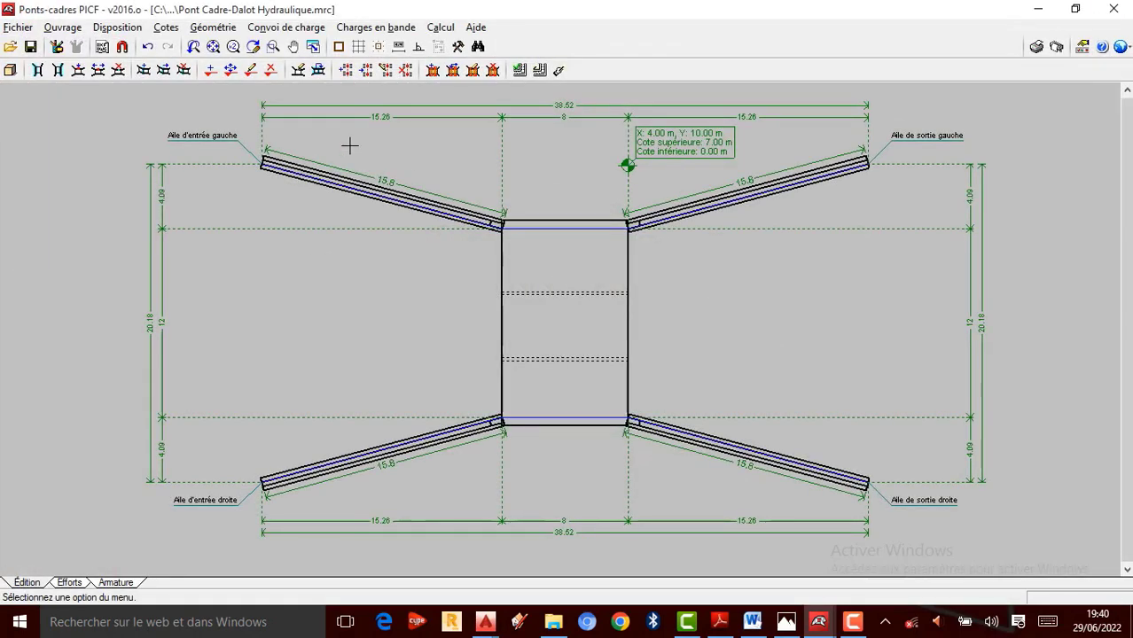
Step: Display the load convoys on the plan, followed by the strip loads, to compare where they act
click(286, 27)
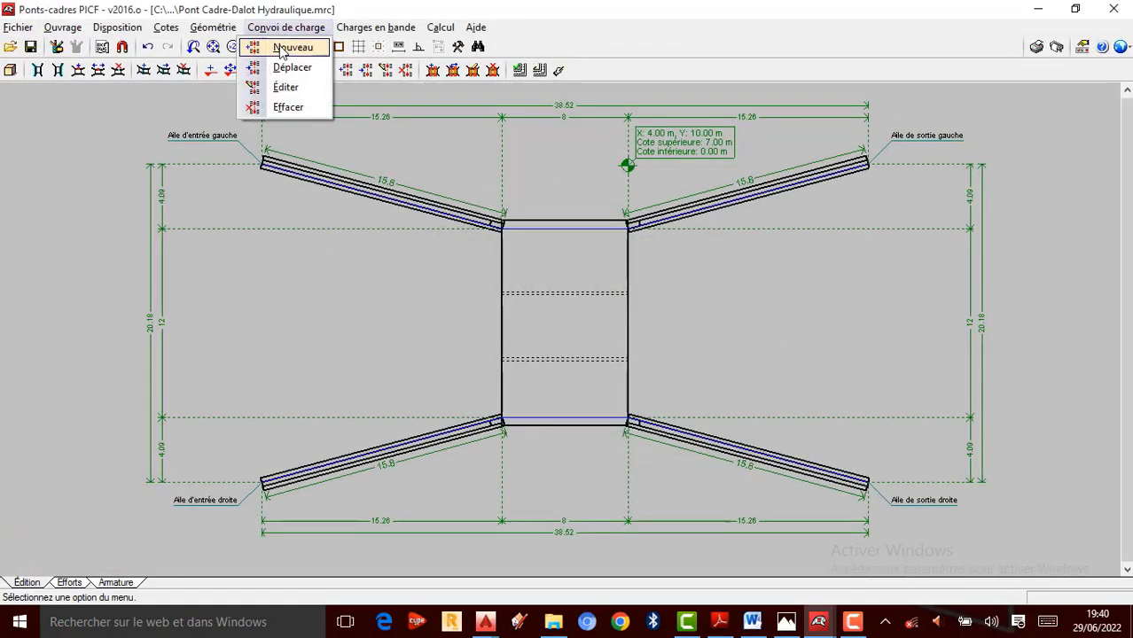
click(293, 46)
click(375, 27)
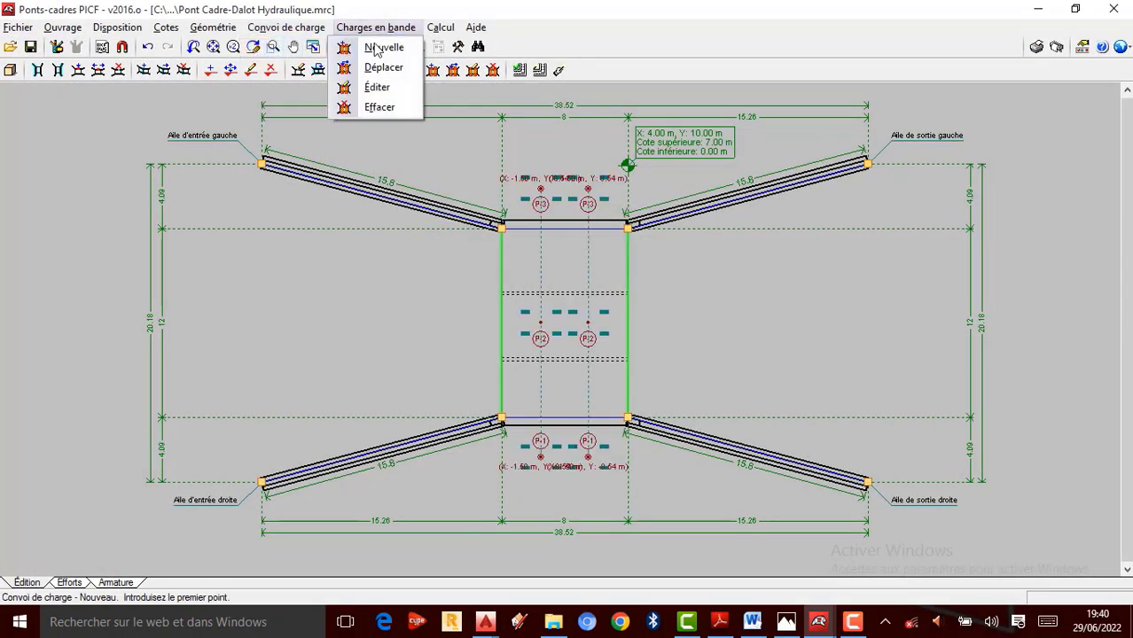
click(384, 47)
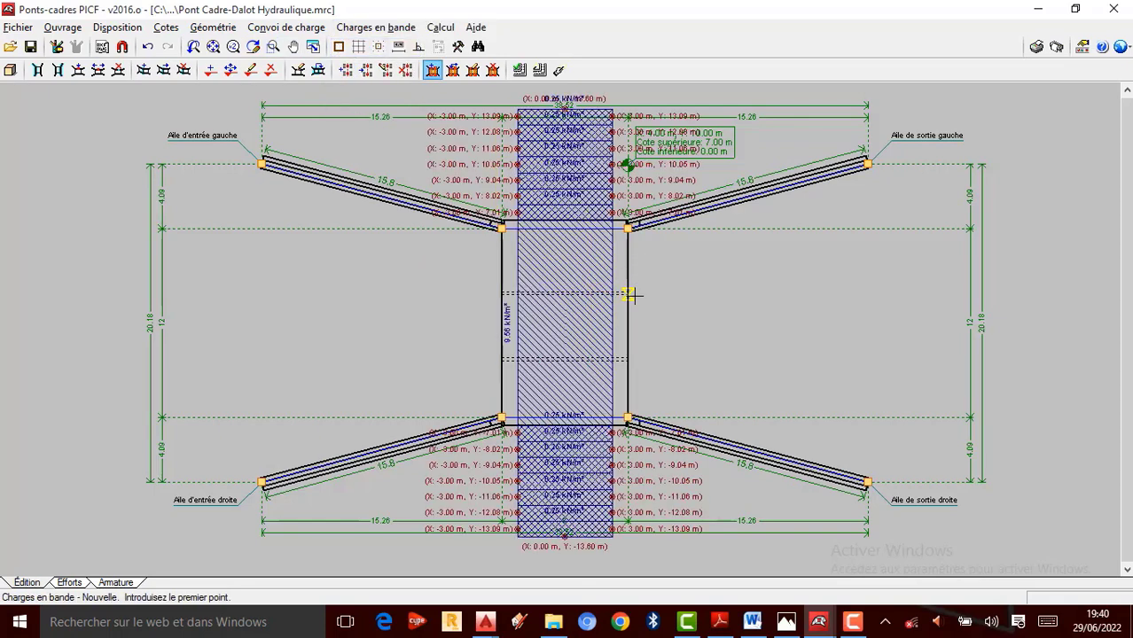
scroll(629, 300, up, 1)
Step: Display the load convoys again, inspect the settings of the right-hand convoy on the deck, and accept them
click(285, 27)
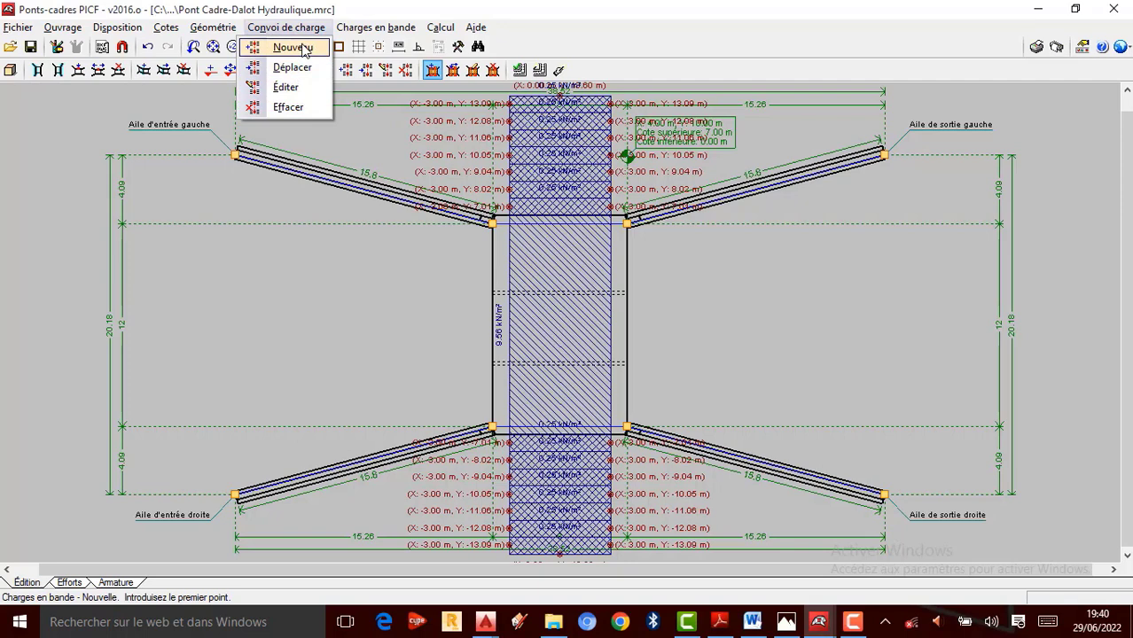
click(298, 49)
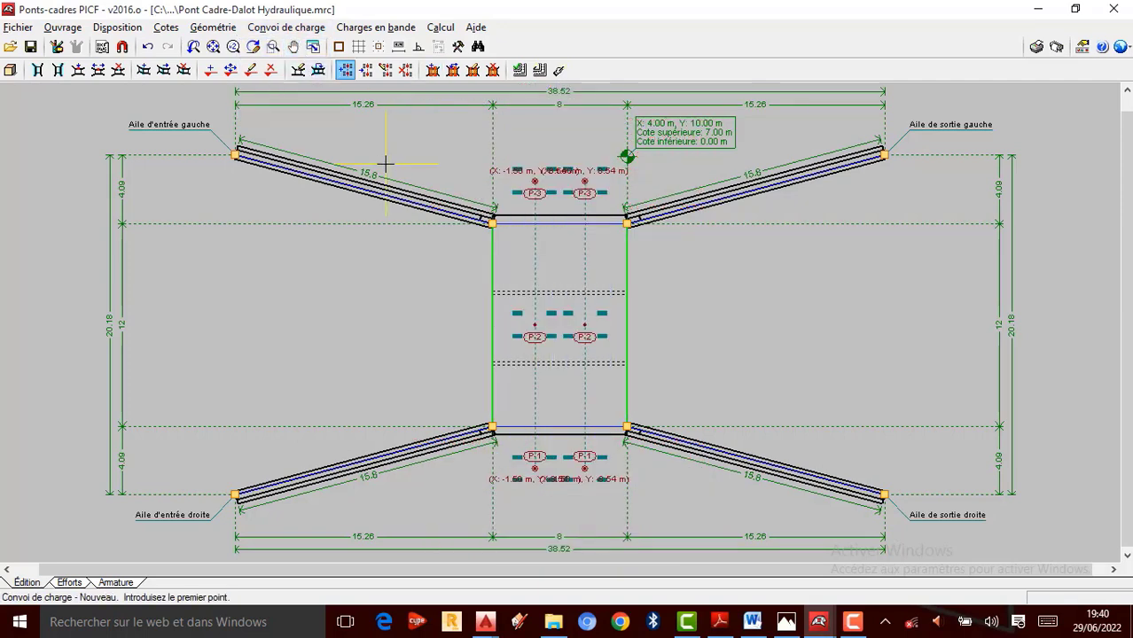
click(586, 333)
right_click(588, 332)
click(286, 27)
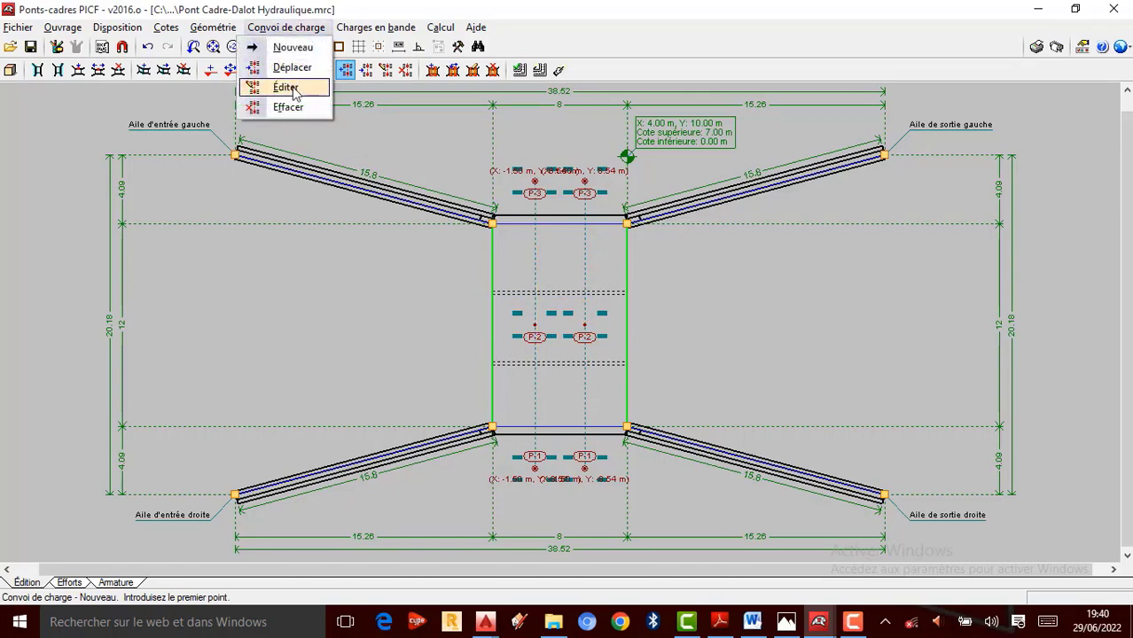
click(284, 87)
click(588, 310)
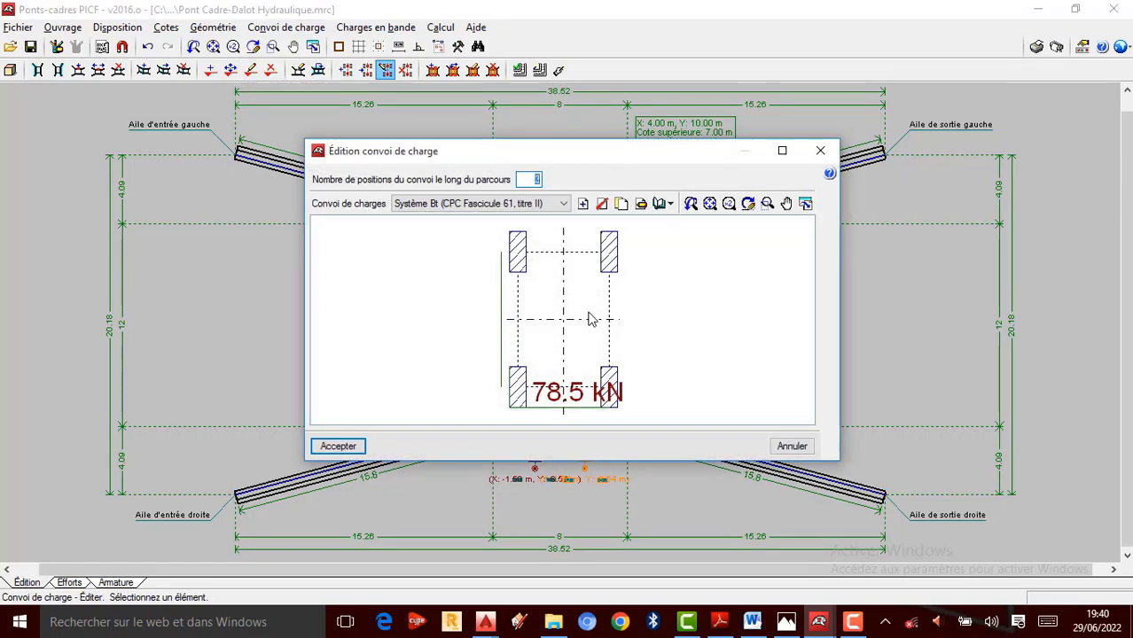
click(351, 446)
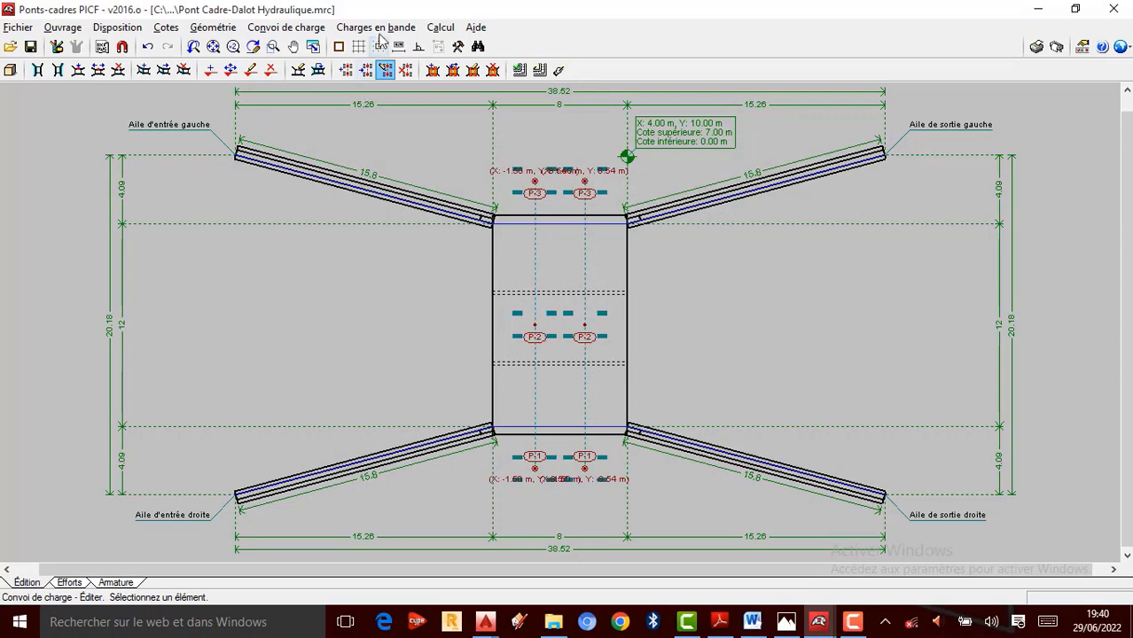
Step: Bring the strip loads back on the plan and check their full length over the structure
click(375, 26)
click(383, 47)
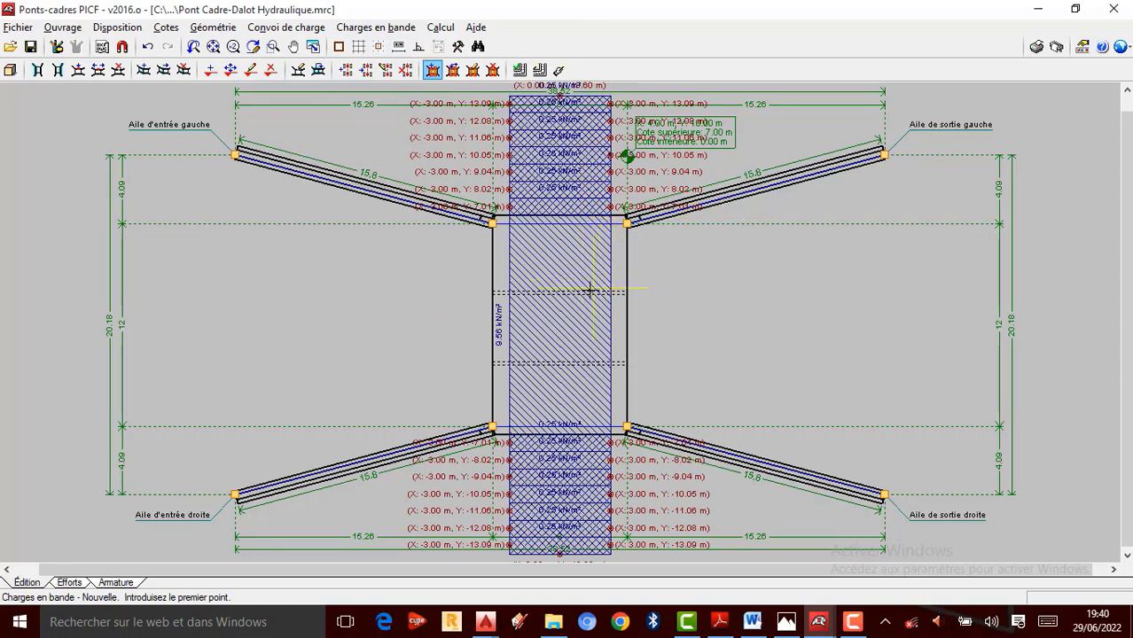
scroll(601, 277, down, 1)
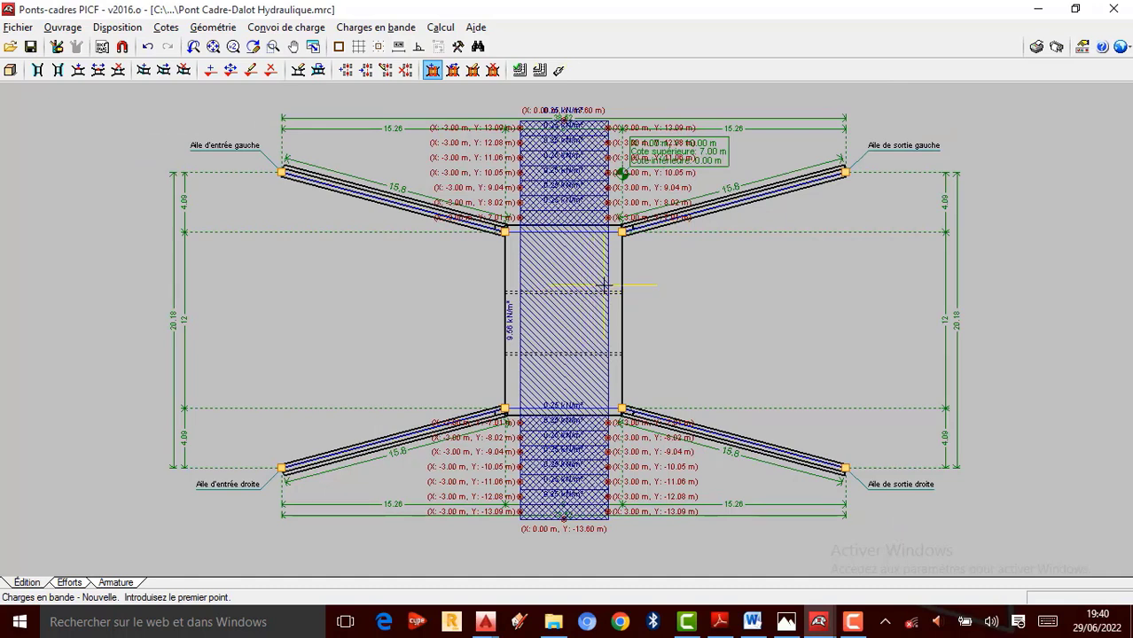
Step: Run the full design calculation (Tout dimensionner) for the module and acknowledge the resulting notice
click(442, 29)
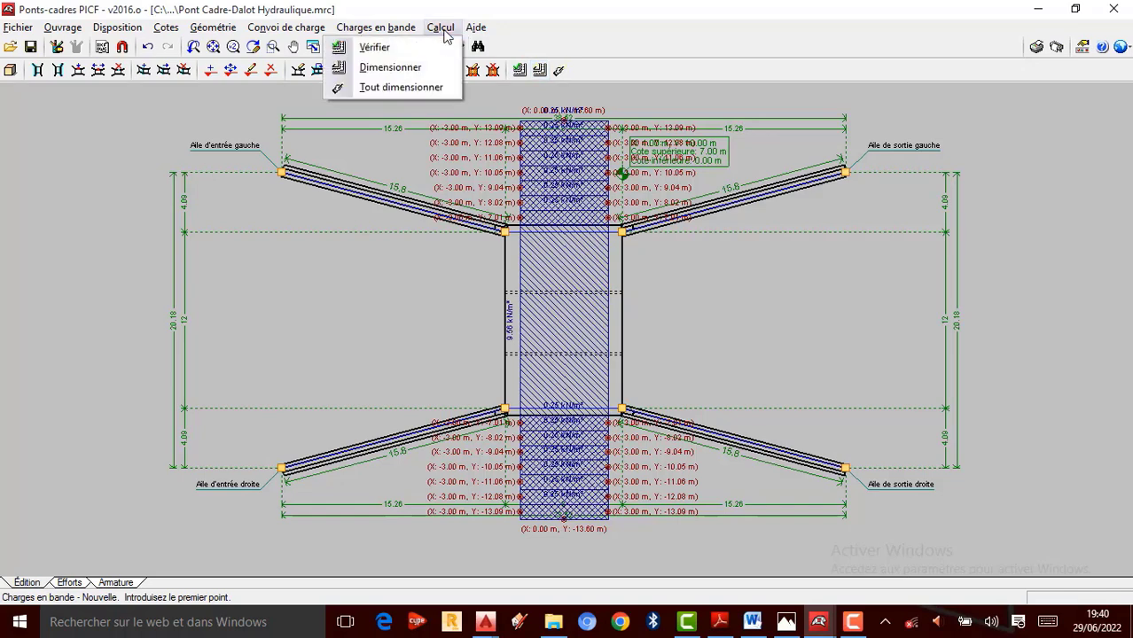
click(387, 92)
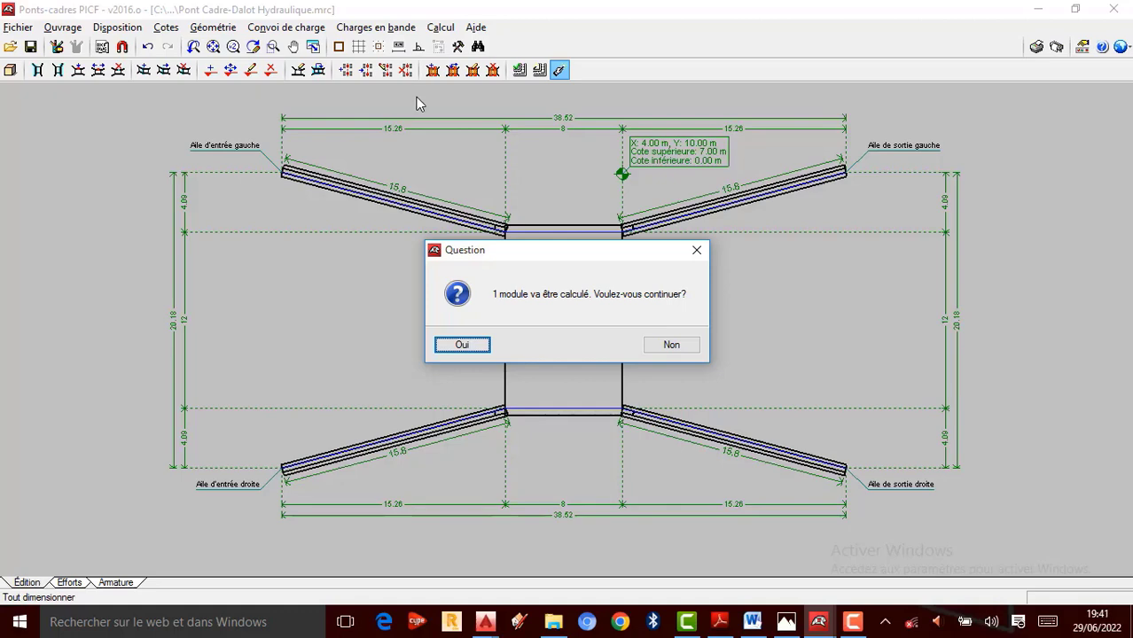
click(481, 345)
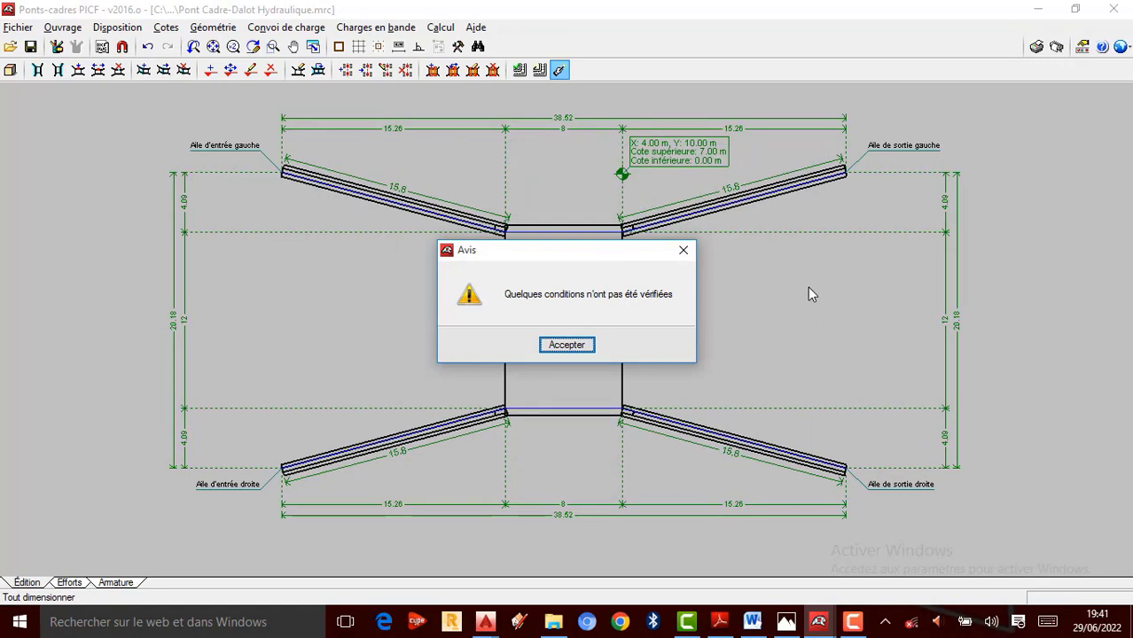
click(566, 345)
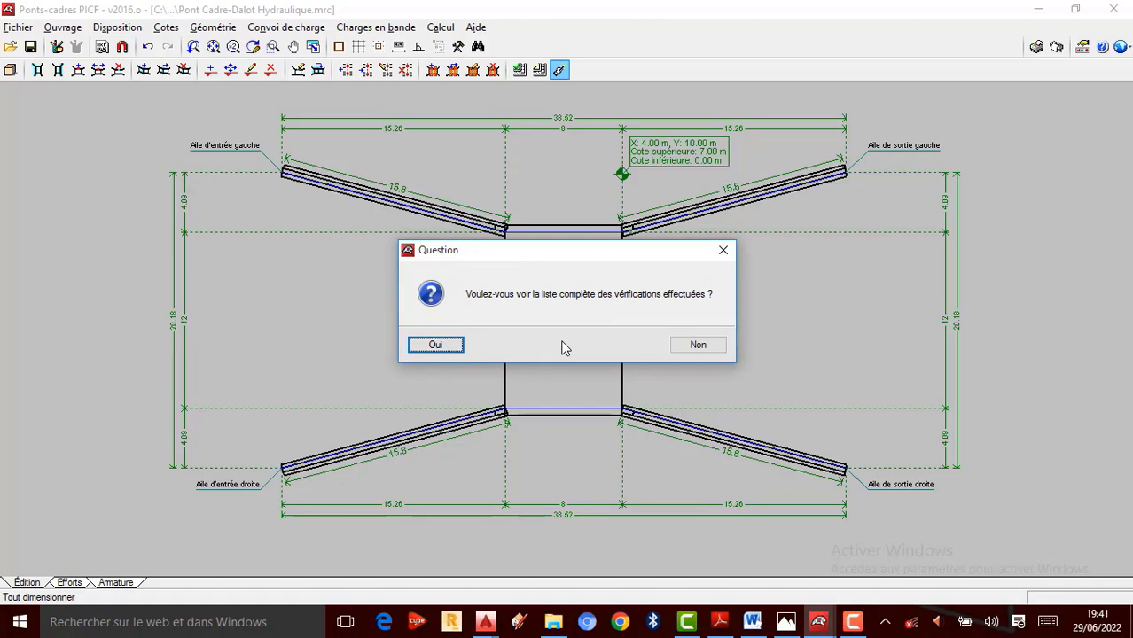
Step: Open the complete list of verifications and review the checks of the left entry wing wall, from stability to footing shear
click(446, 347)
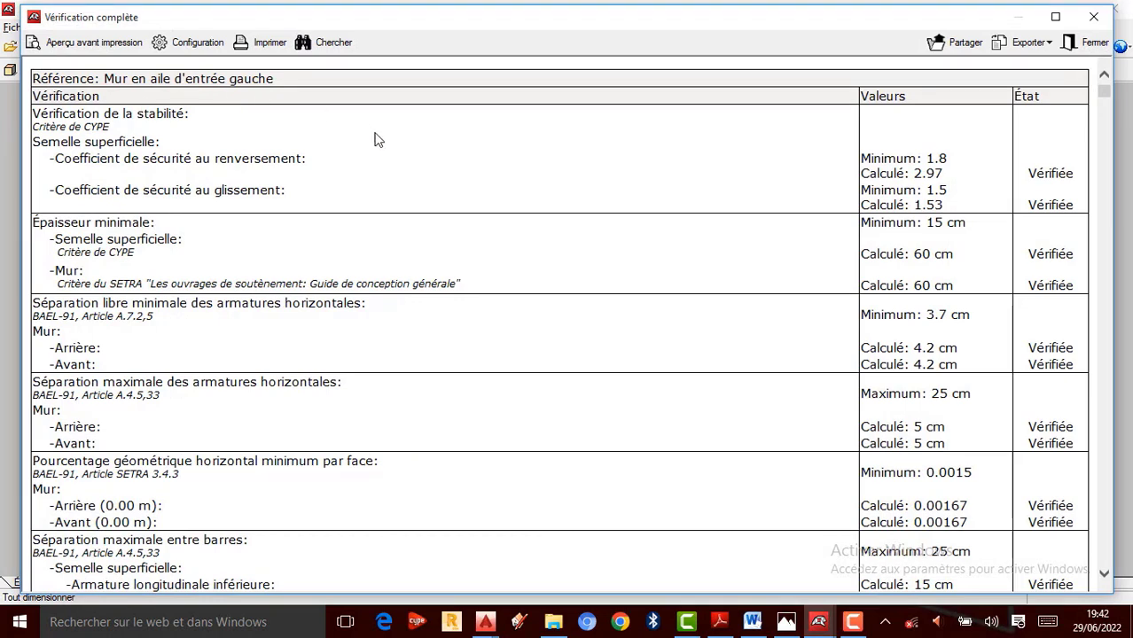
scroll(838, 221, down, 7)
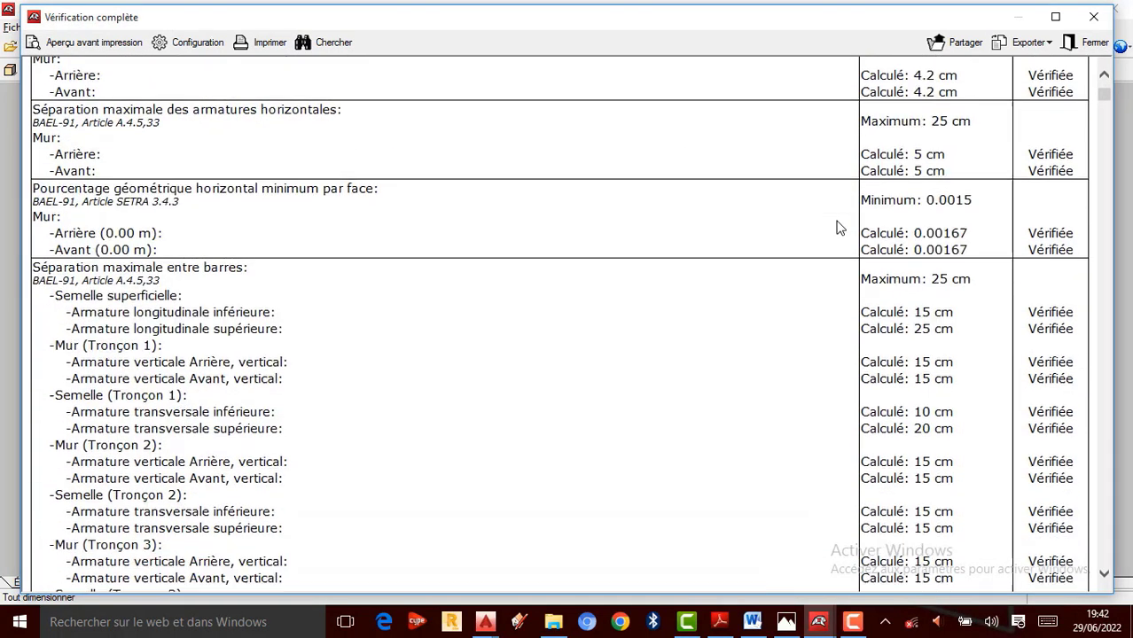
scroll(839, 228, down, 1)
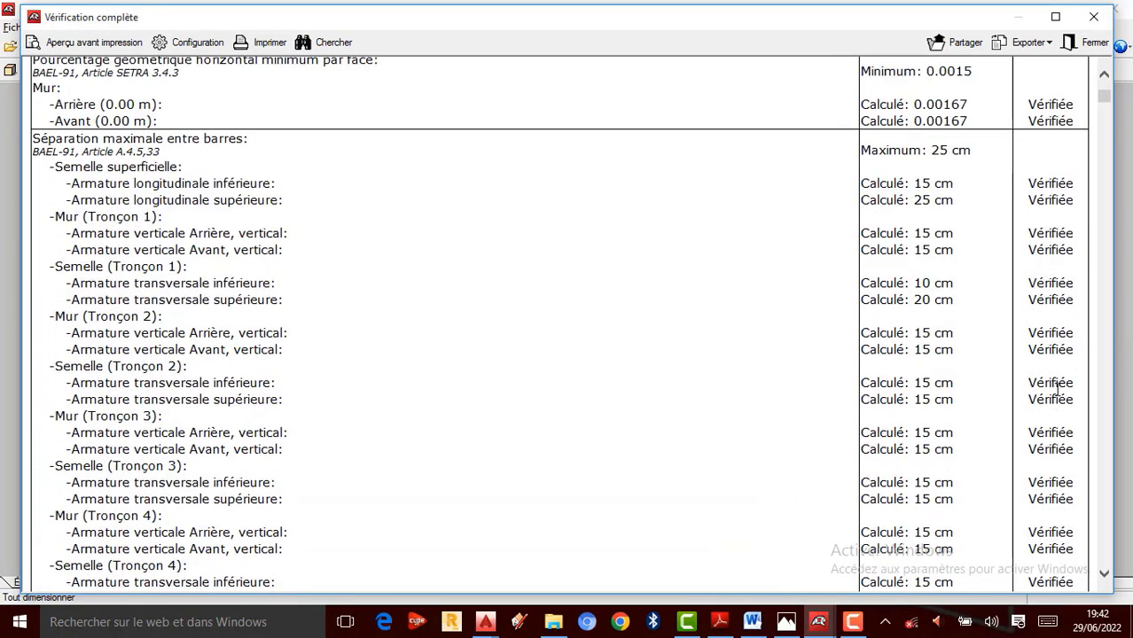
scroll(1057, 446, down, 7)
scroll(1057, 446, down, 17)
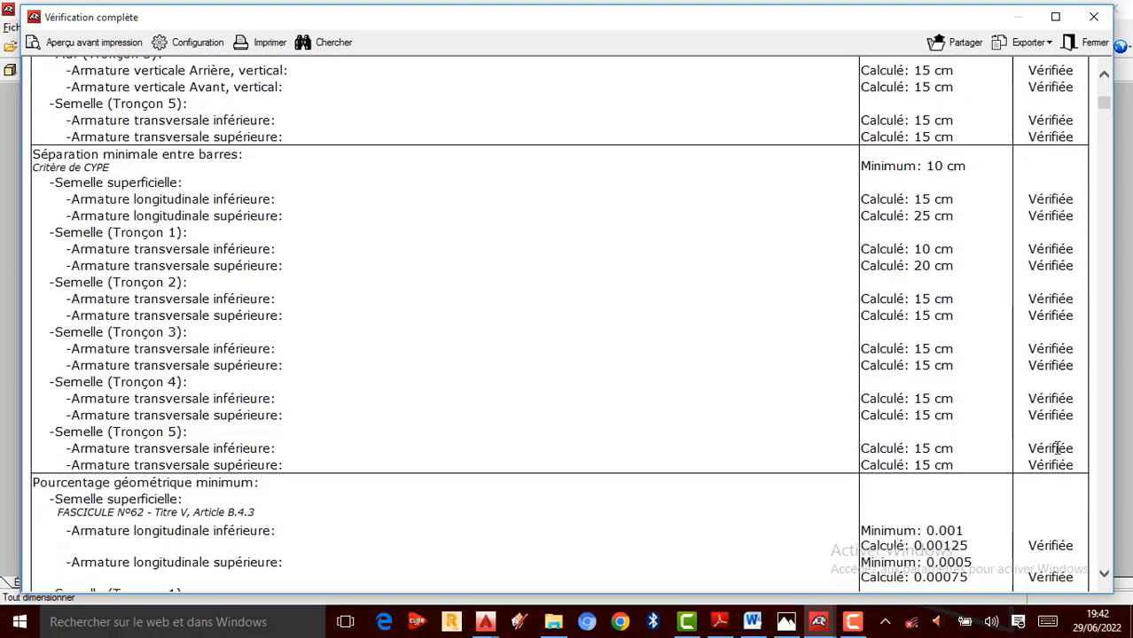
scroll(1056, 454, down, 10)
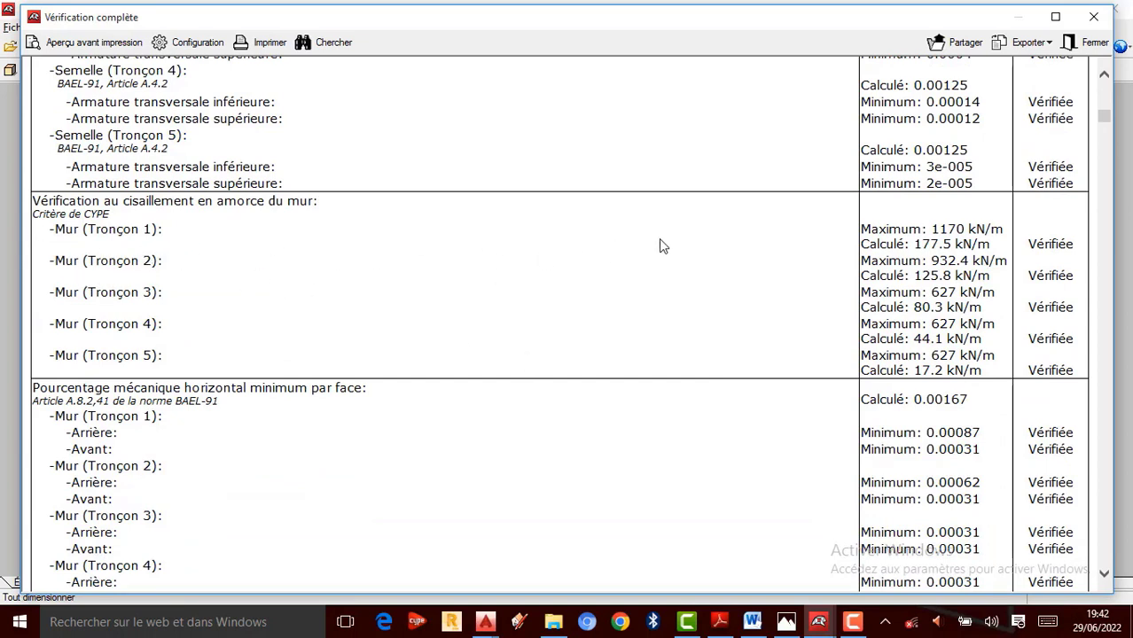
scroll(793, 297, down, 15)
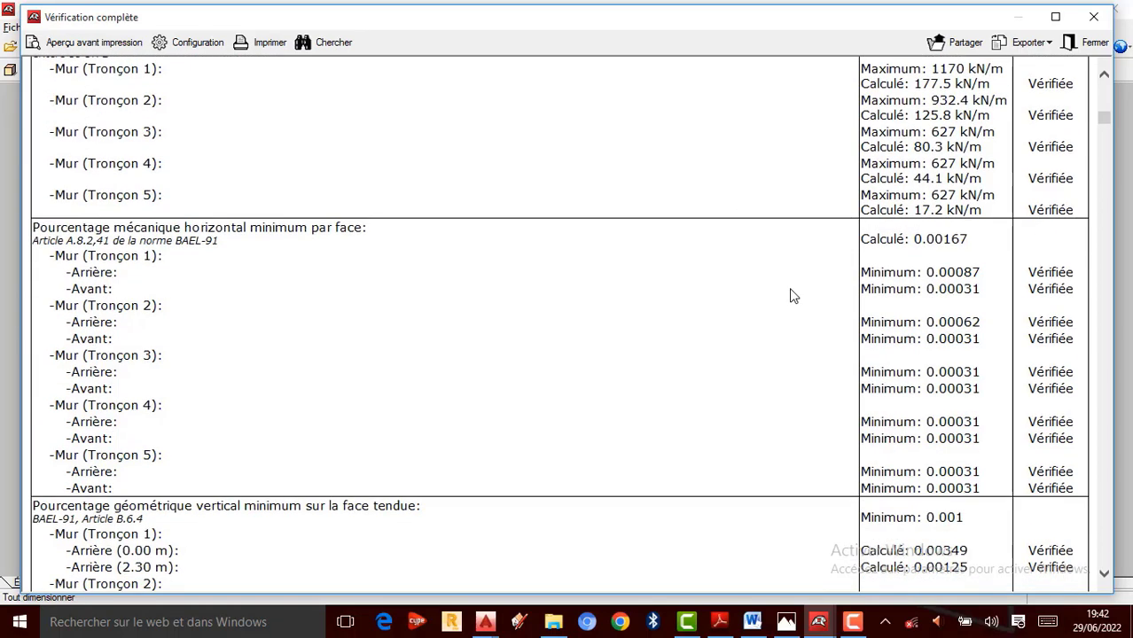
scroll(794, 298, down, 16)
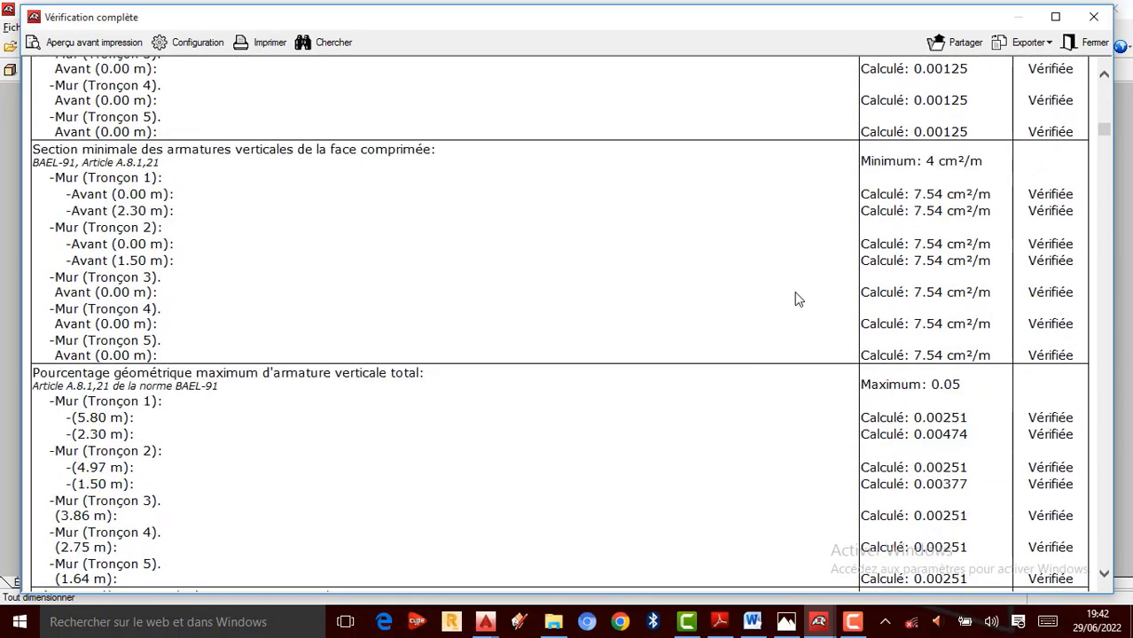
scroll(838, 319, down, 15)
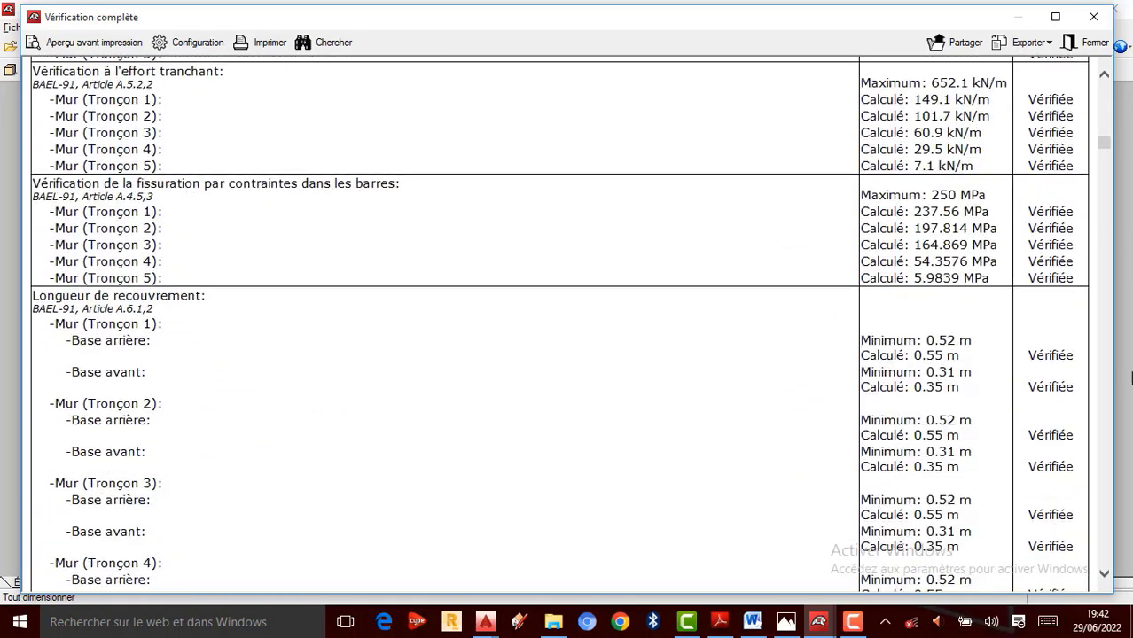
scroll(670, 391, down, 15)
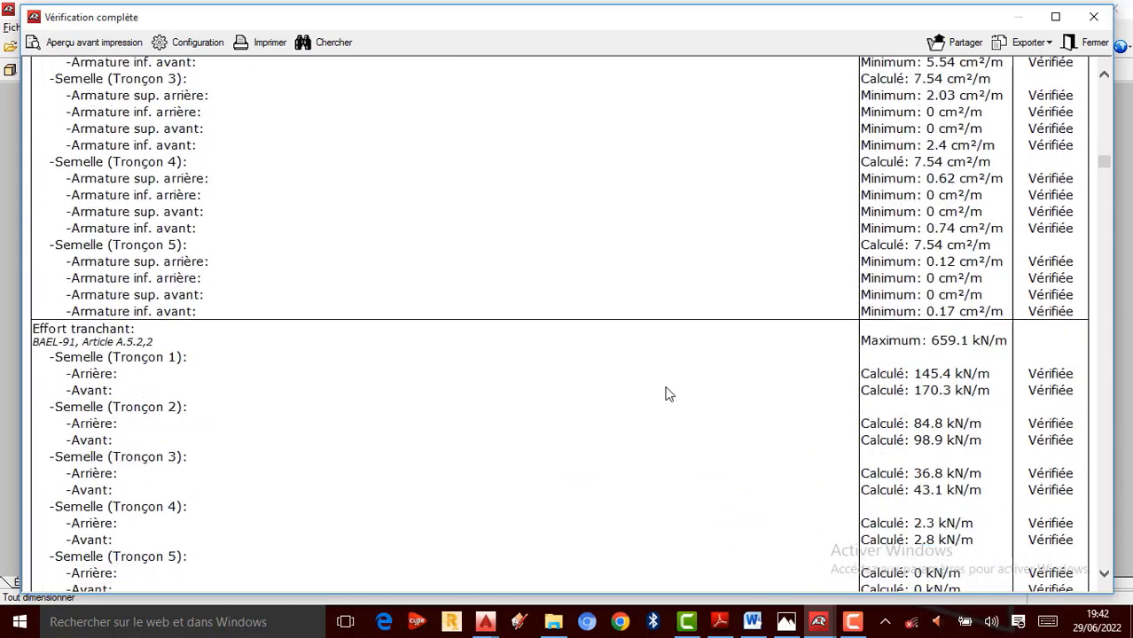
Step: Examine the unverified hooked-bar (Crosse) checks of footing sections 4 and 5, the minimum diameters and the additional information for that wing wall
scroll(437, 356, up, 5)
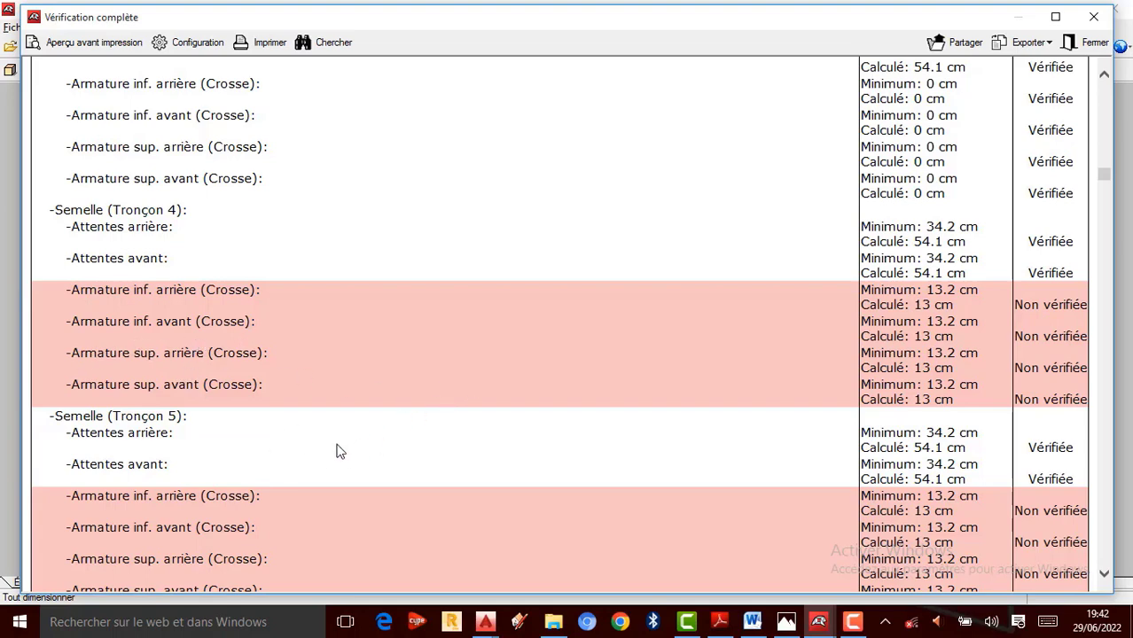
scroll(337, 451, down, 3)
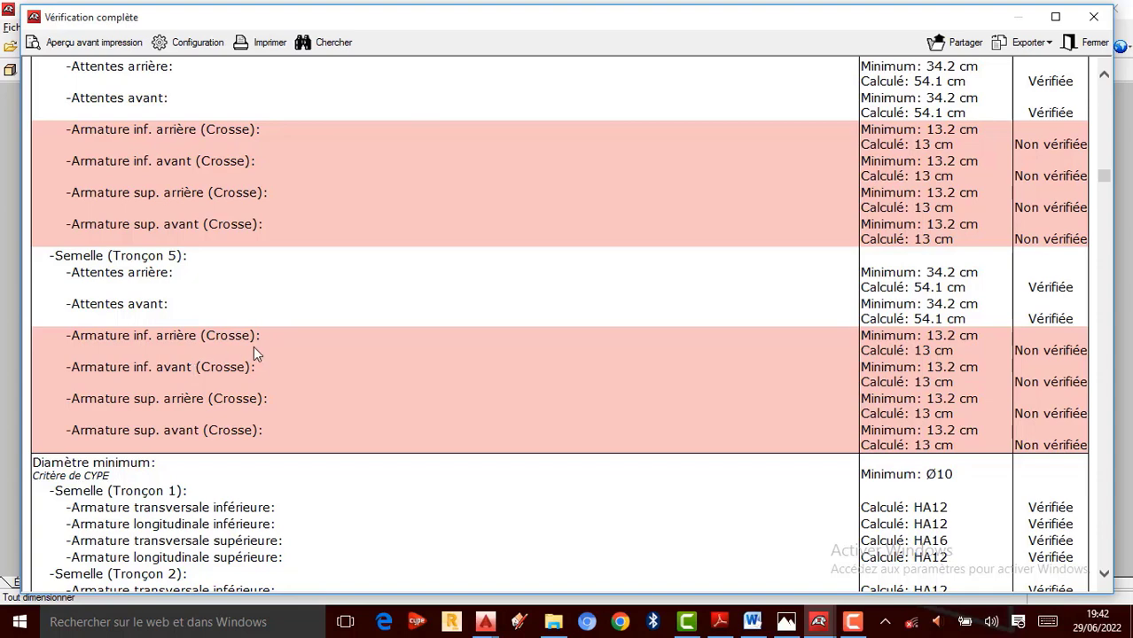
scroll(260, 370, down, 6)
scroll(259, 370, down, 8)
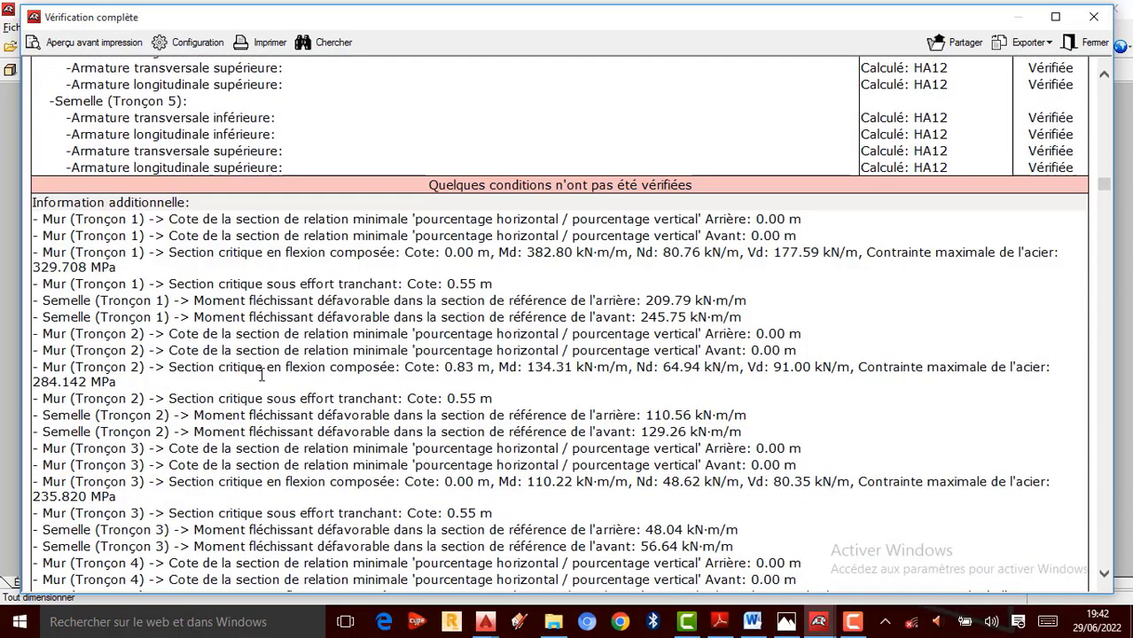
scroll(263, 382, down, 9)
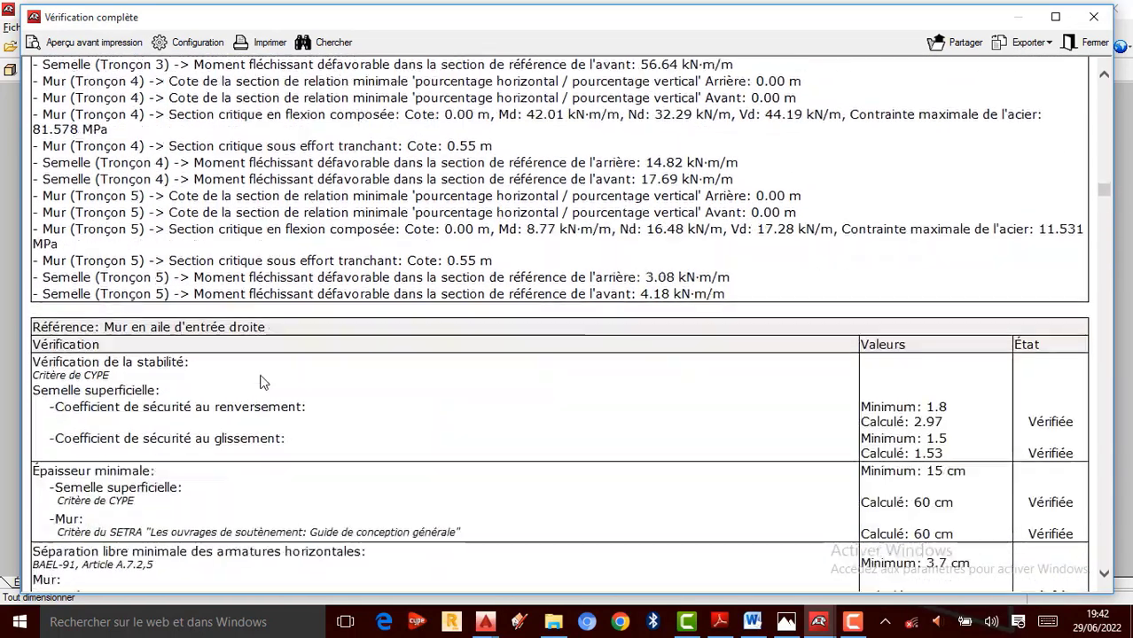
scroll(263, 382, up, 11)
scroll(318, 423, up, 3)
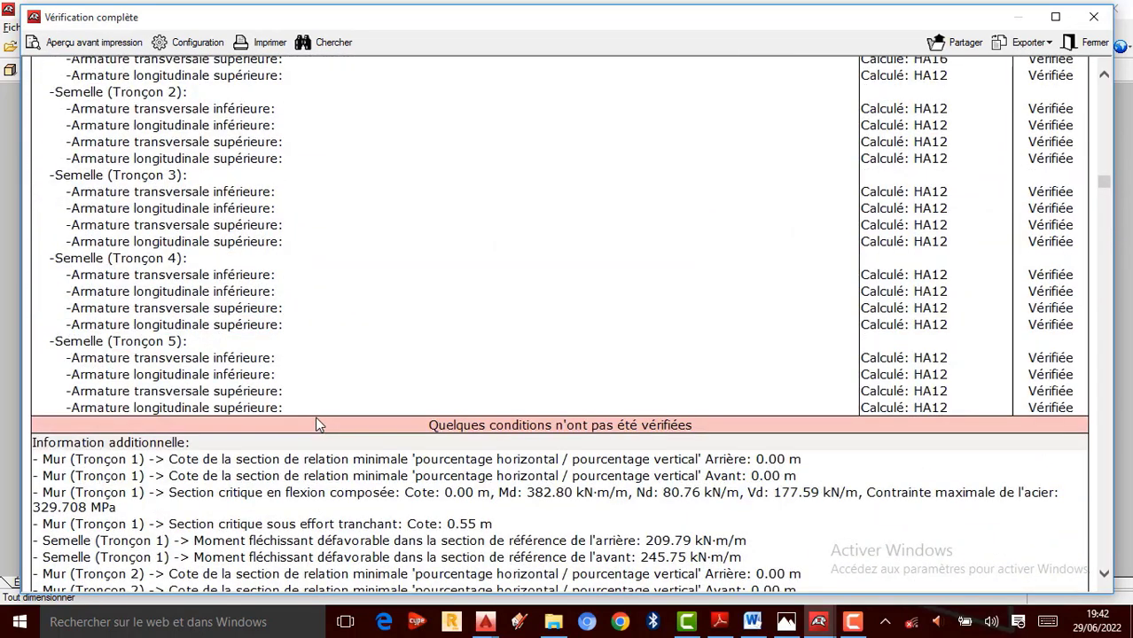
scroll(599, 414, up, 15)
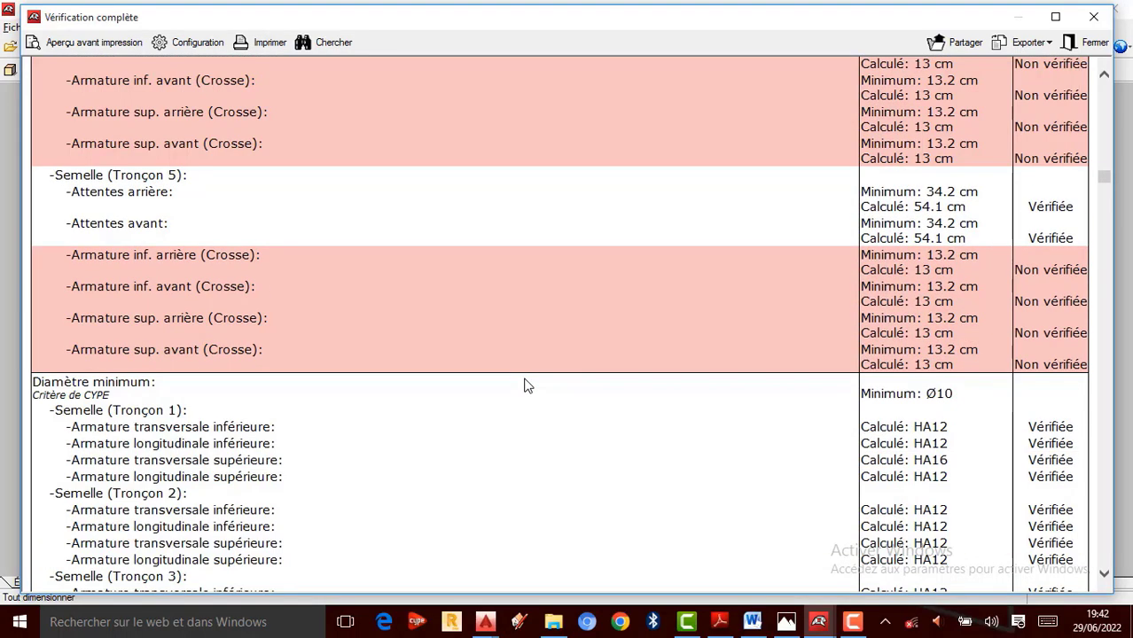
Step: Review the right entry wing wall checks, inspect the final wing wall's results at the end of the report, and close it
scroll(524, 385, down, 15)
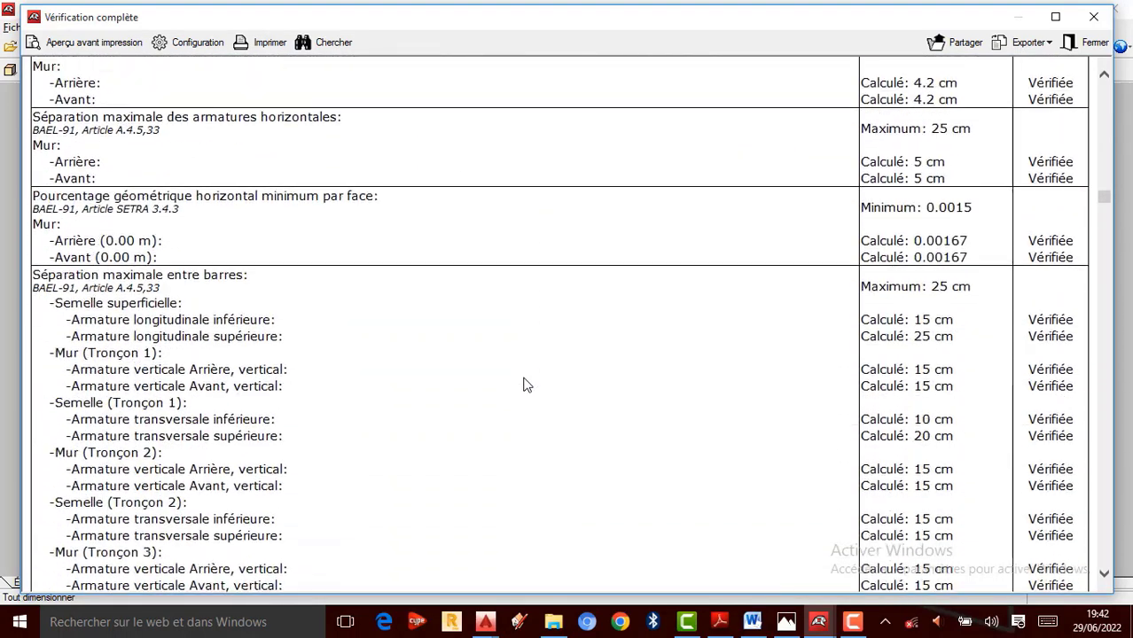
scroll(524, 384, down, 18)
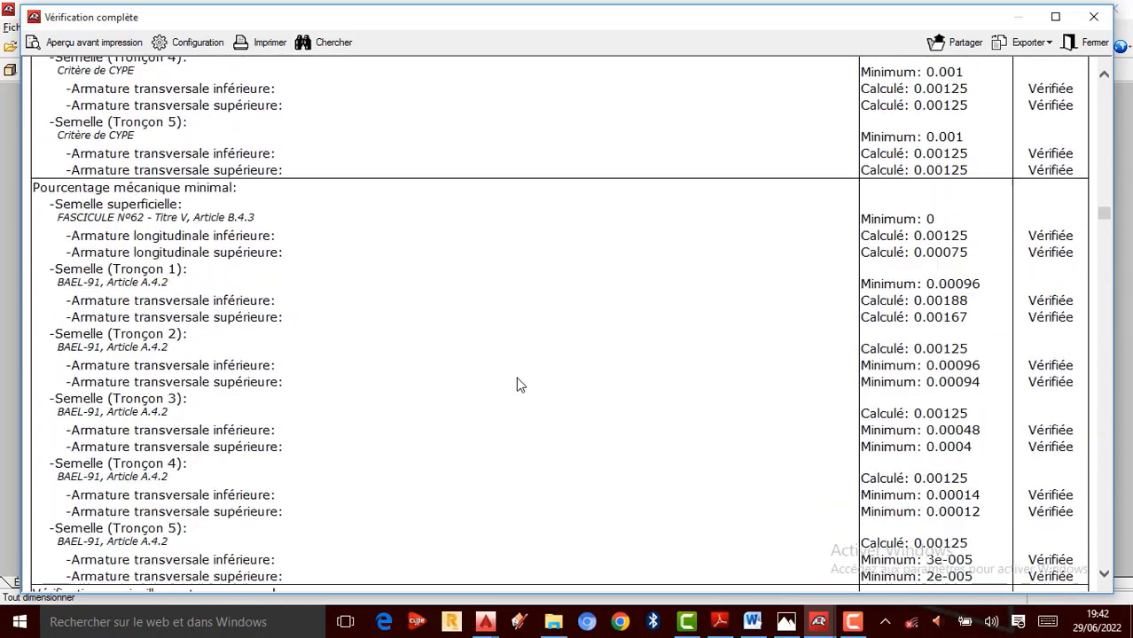
scroll(518, 384, down, 20)
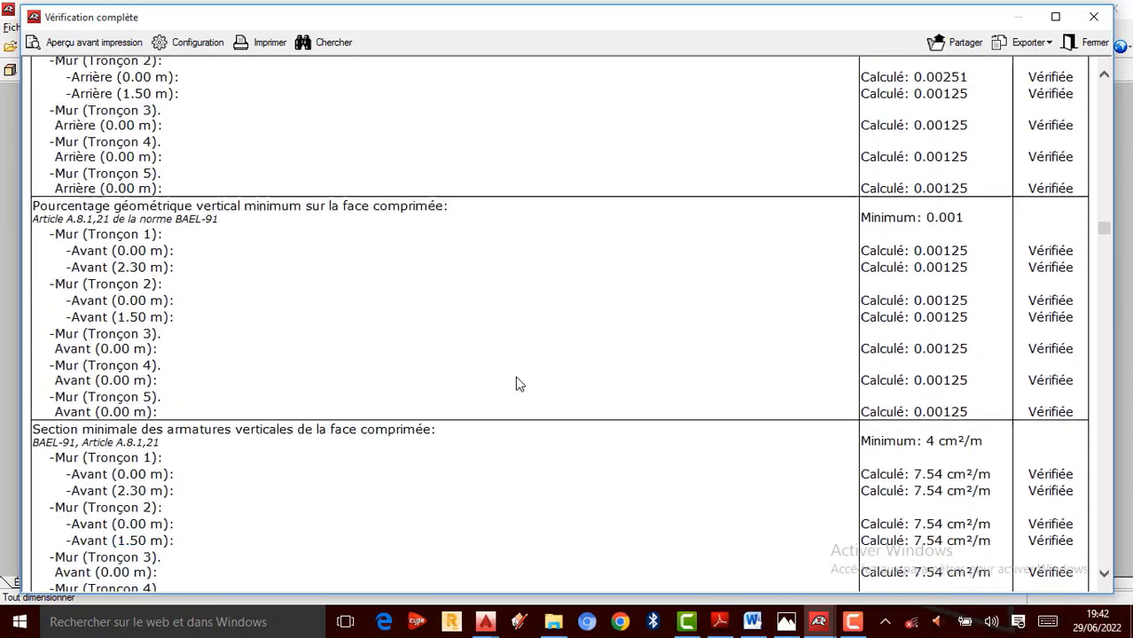
scroll(520, 384, down, 15)
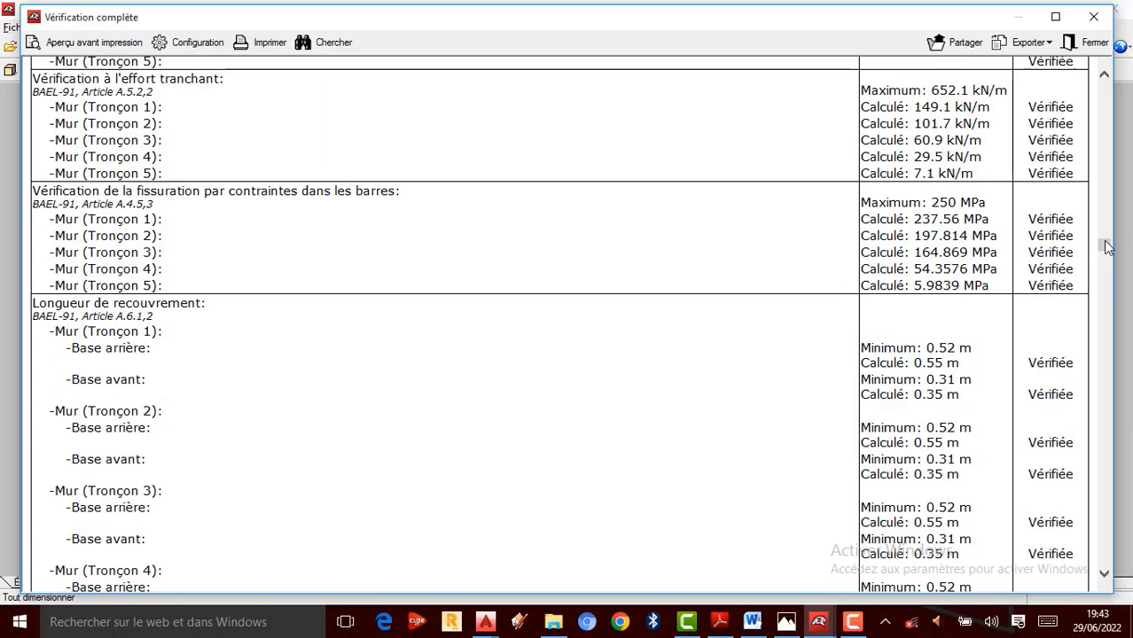
drag(1107, 271, 1104, 558)
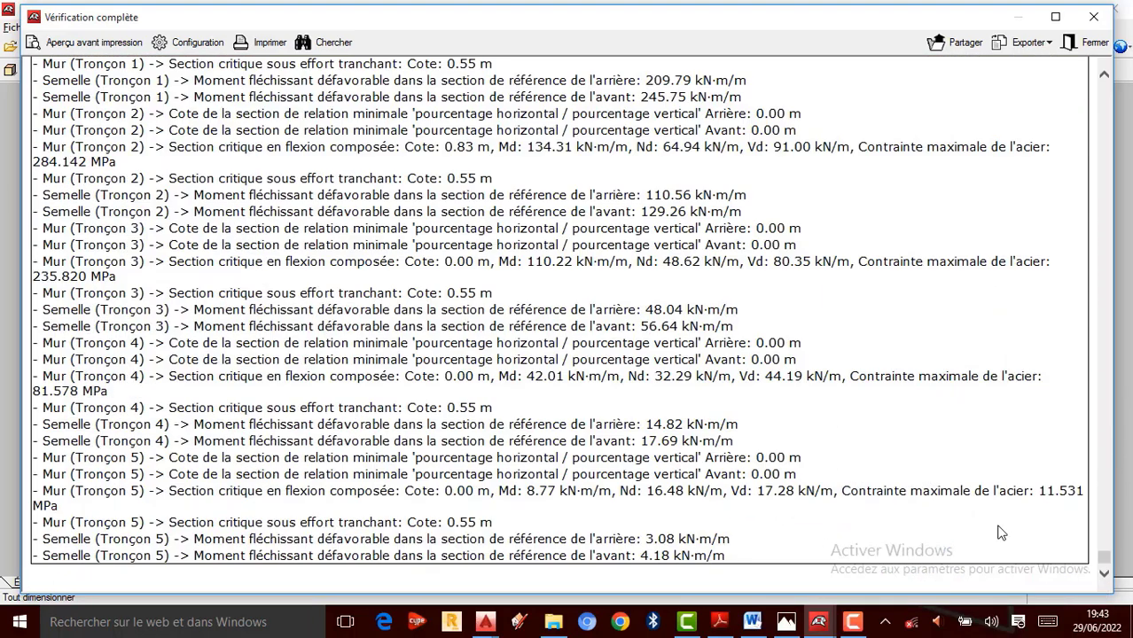
scroll(1001, 533, up, 10)
scroll(853, 332, up, 5)
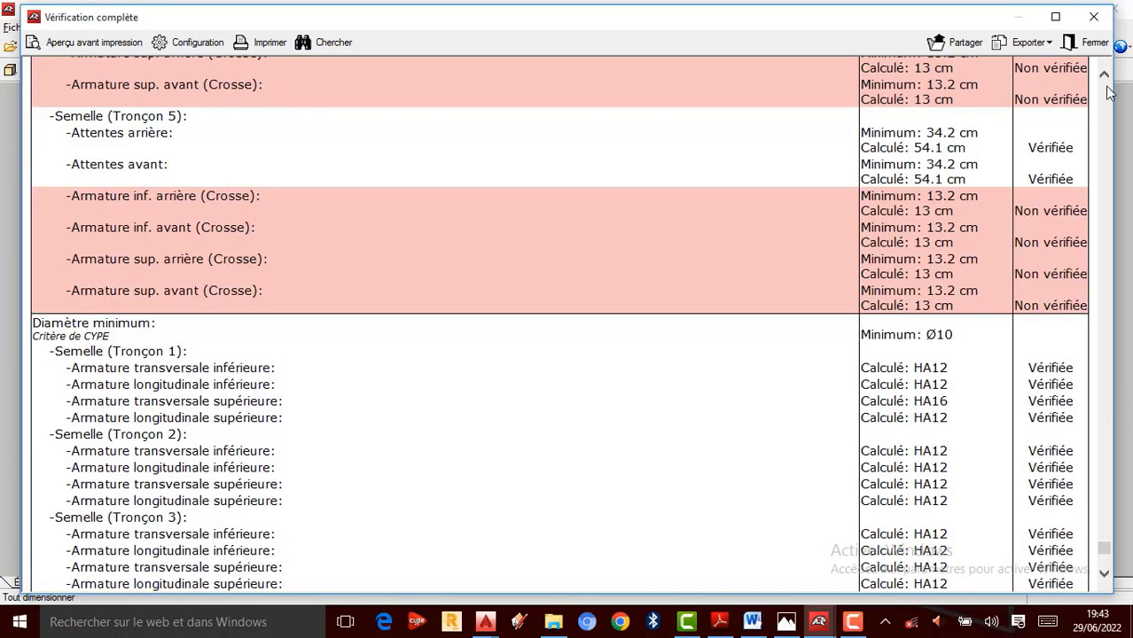
click(1096, 16)
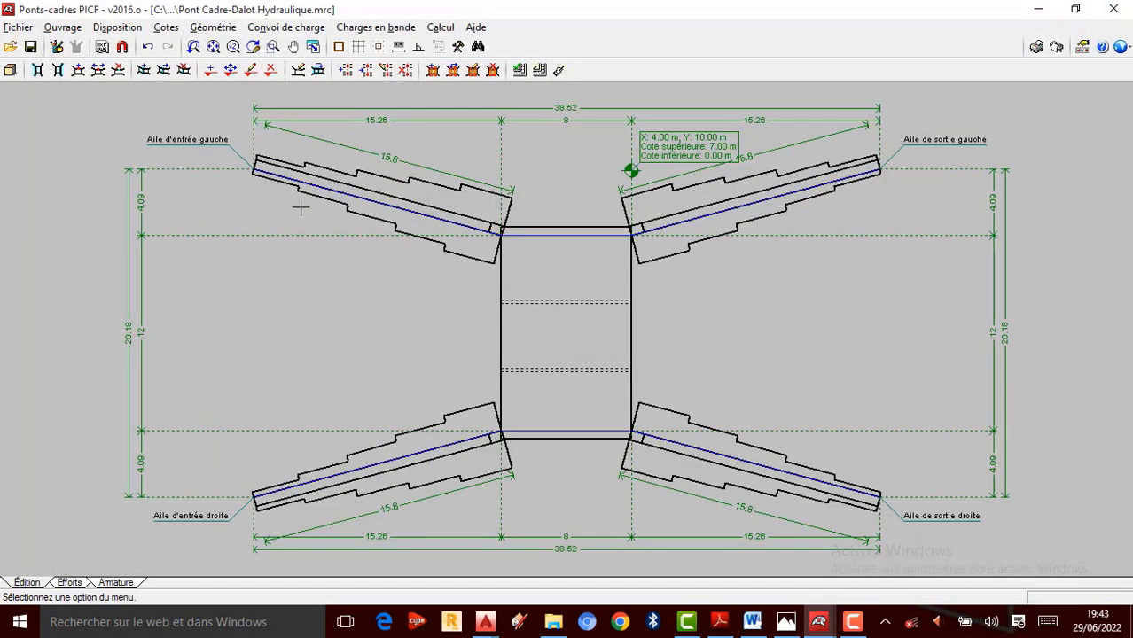
Step: In the reinforcement tables, limit the admissible diameters for the modules to HA12, HA20, HA25 and HA32, and accept
scroll(656, 238, down, 2)
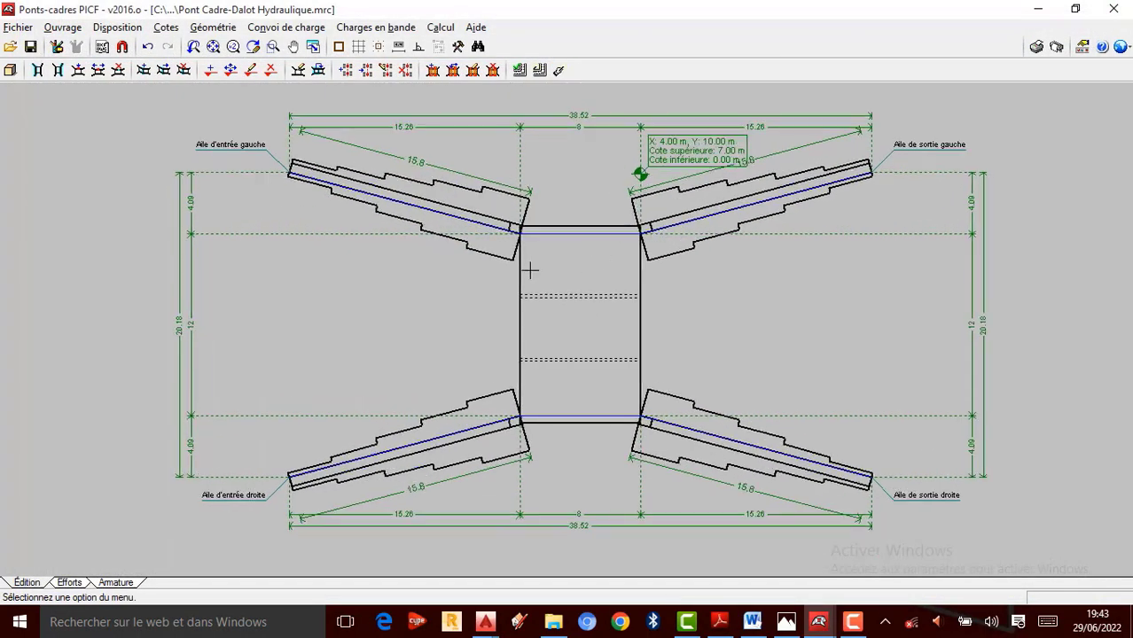
scroll(537, 268, up, 3)
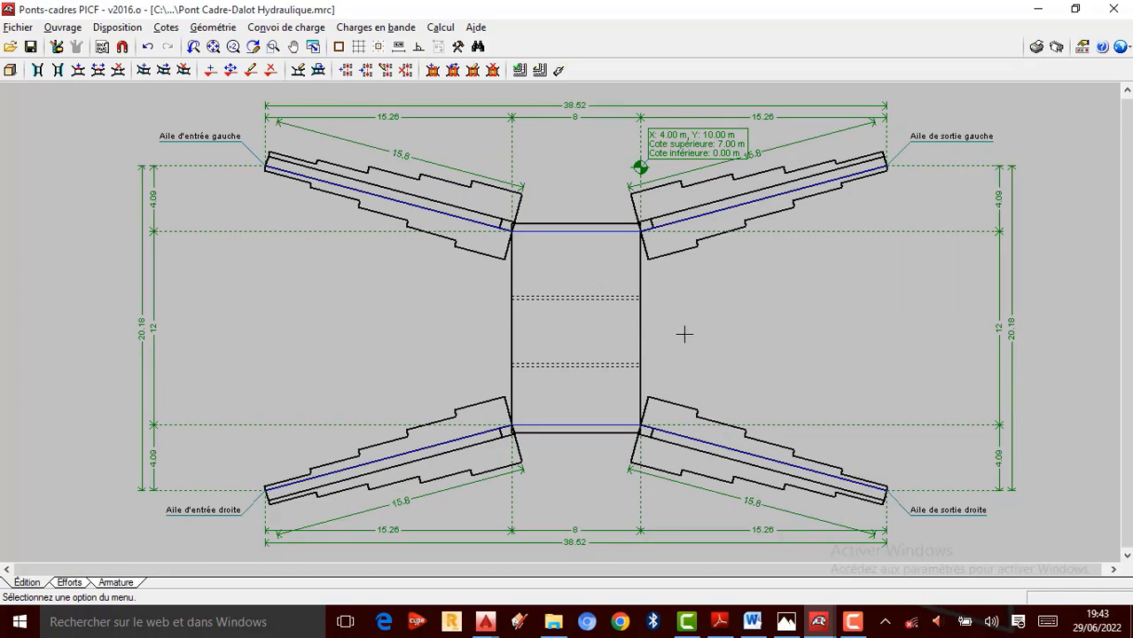
click(62, 28)
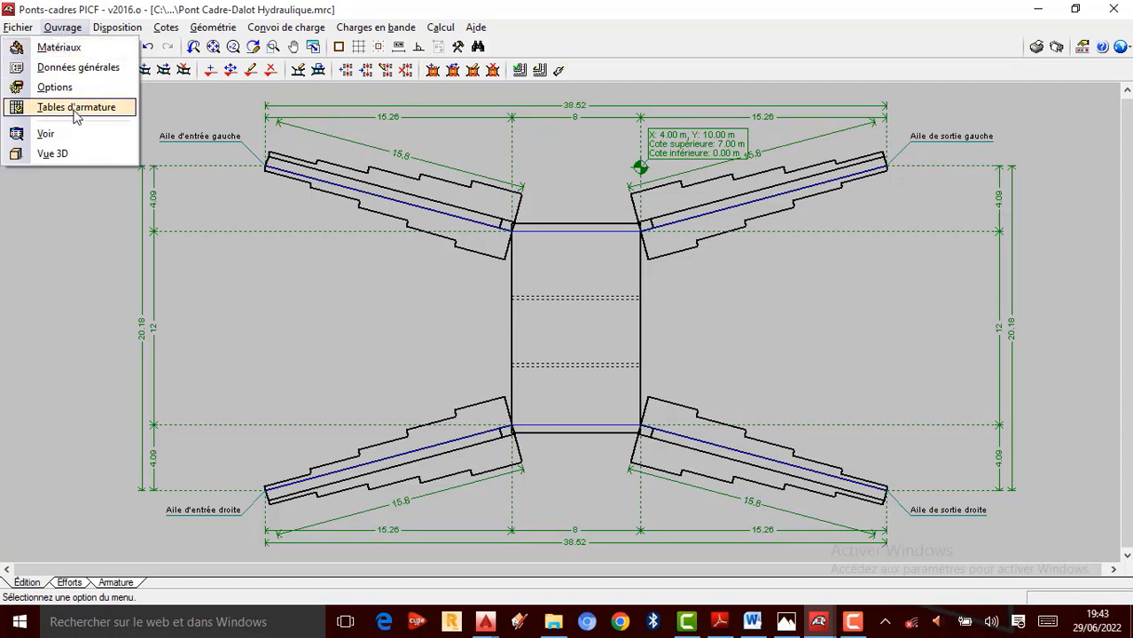
click(78, 107)
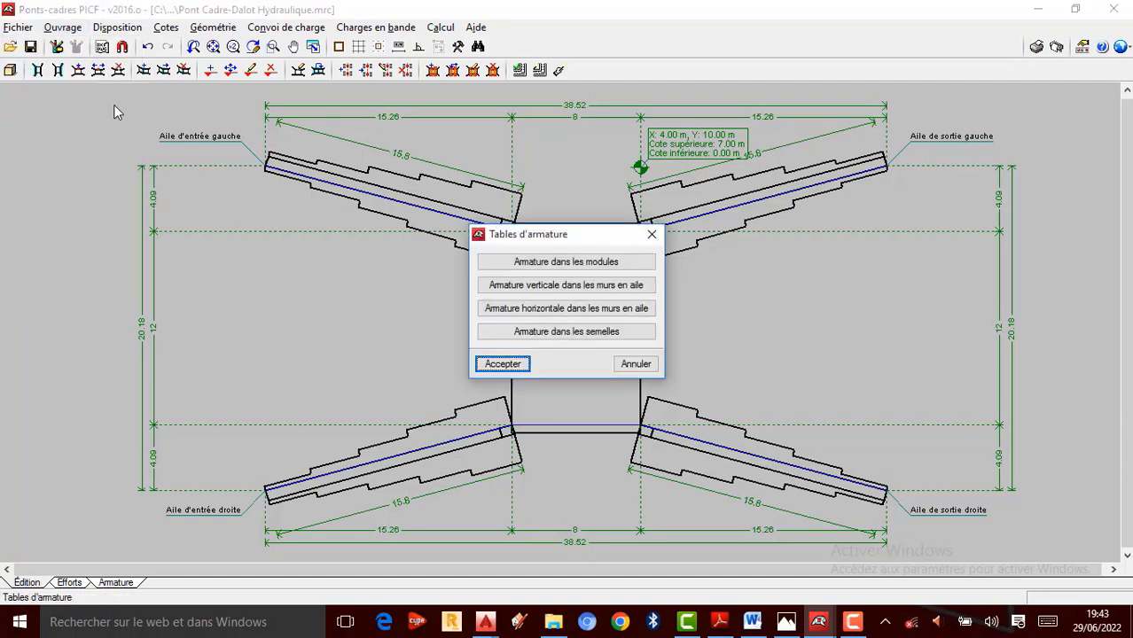
click(578, 266)
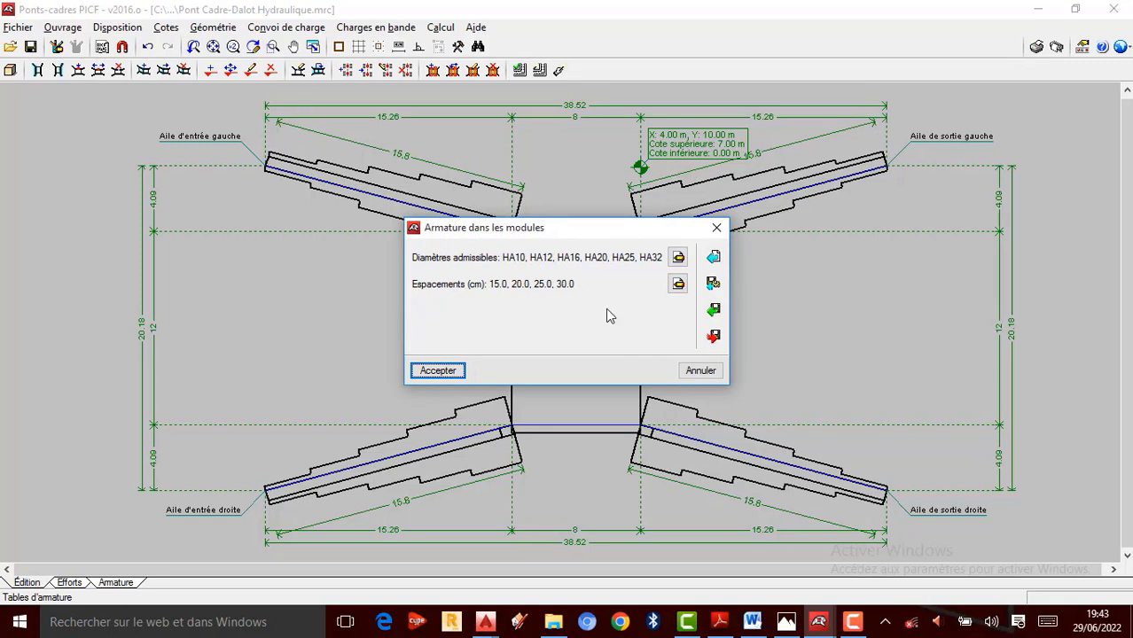
click(678, 257)
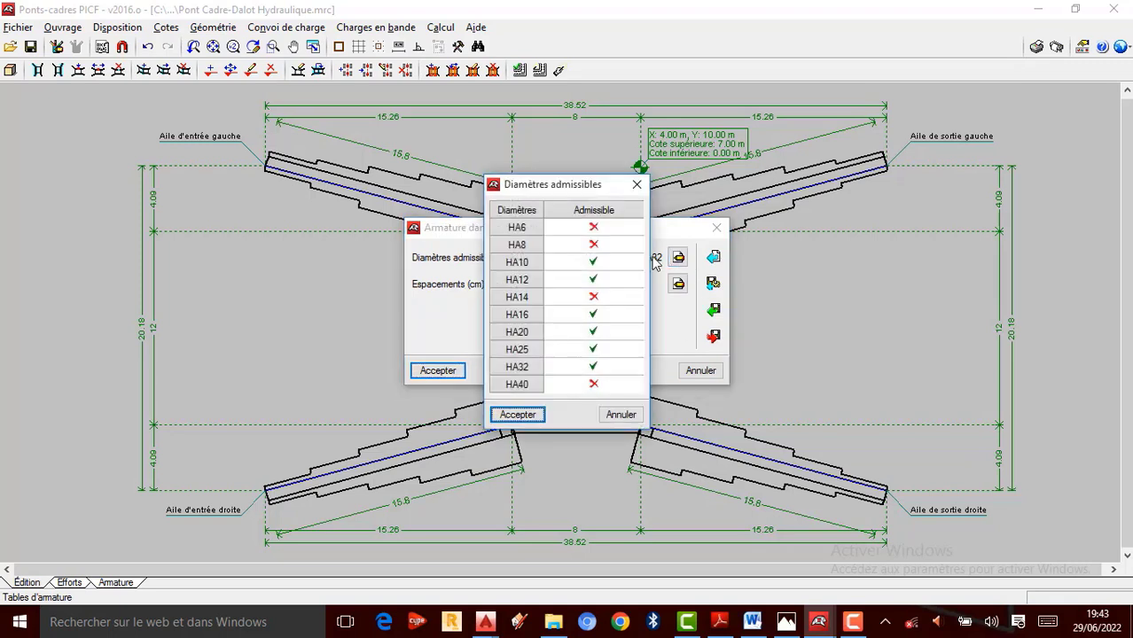
click(594, 280)
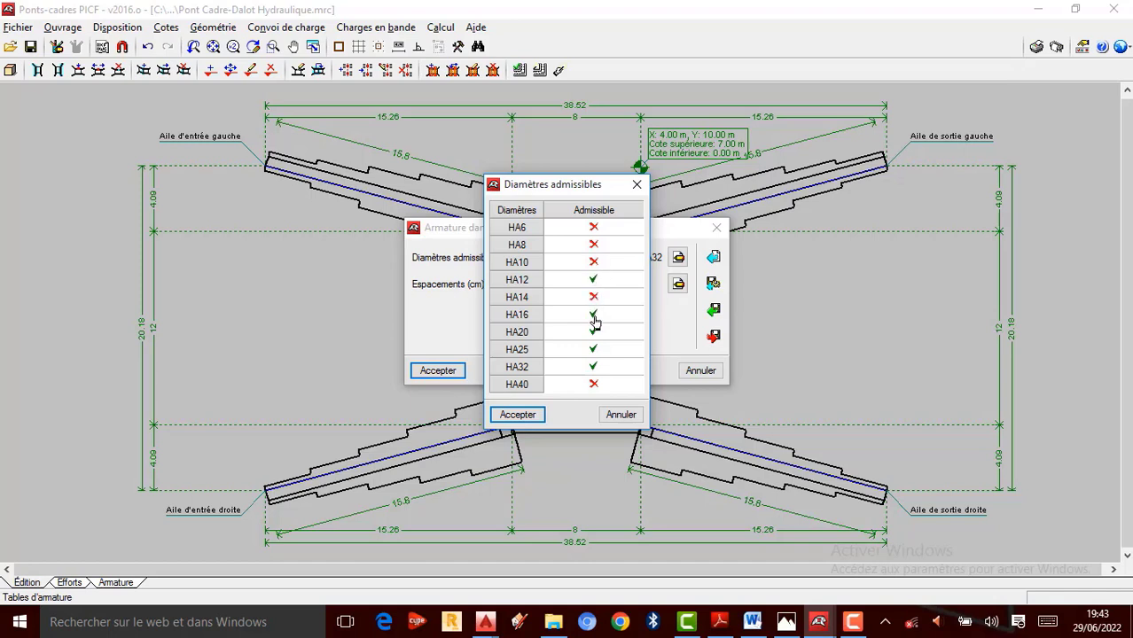
click(516, 414)
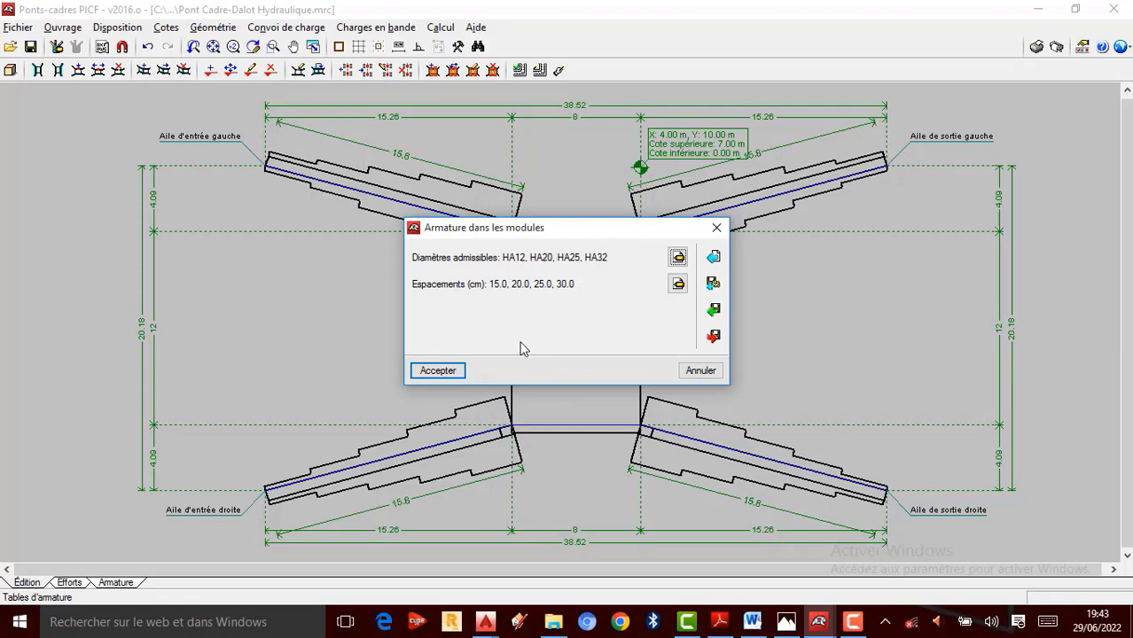
click(438, 371)
Step: Check the admissible diameters for vertical reinforcement in the wing walls, and accept the reinforcement tables
click(561, 286)
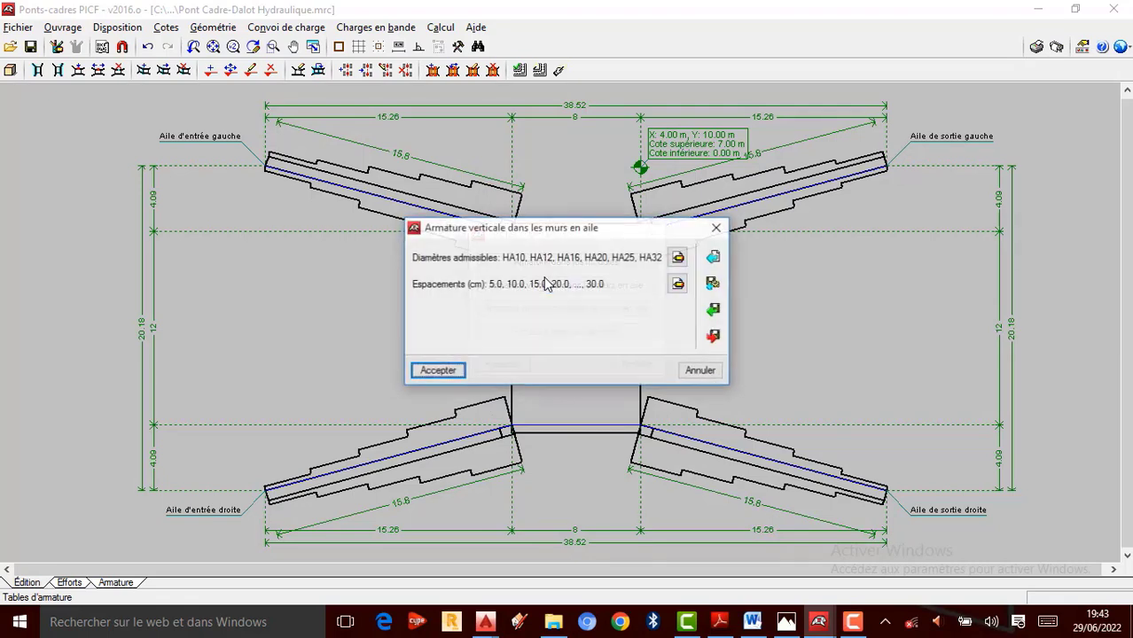
click(678, 258)
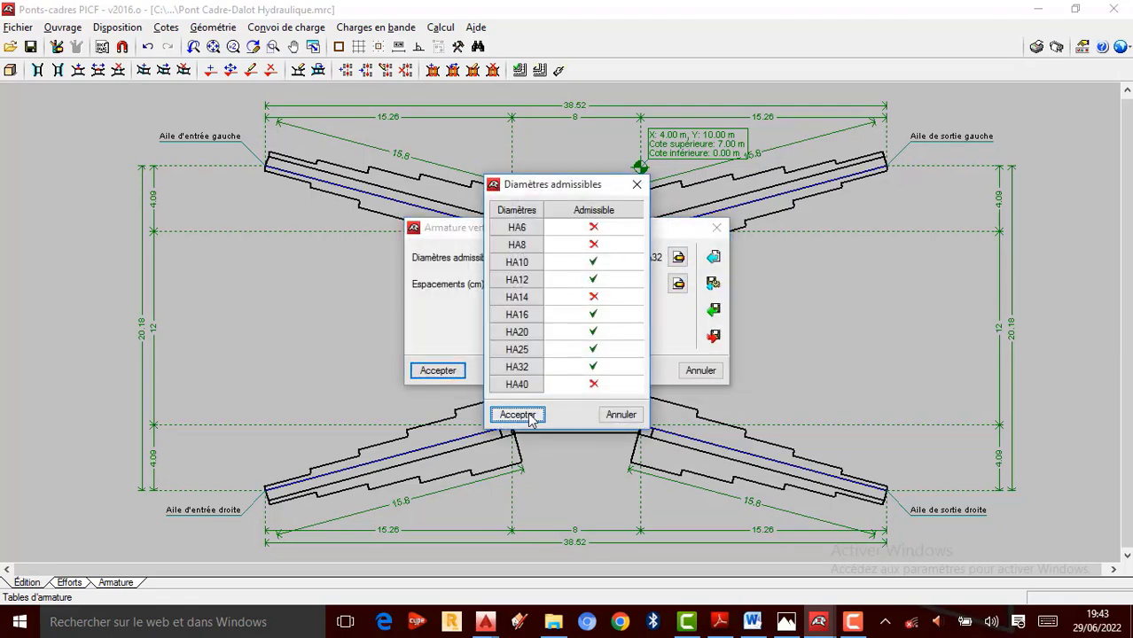
click(518, 414)
click(437, 370)
click(503, 364)
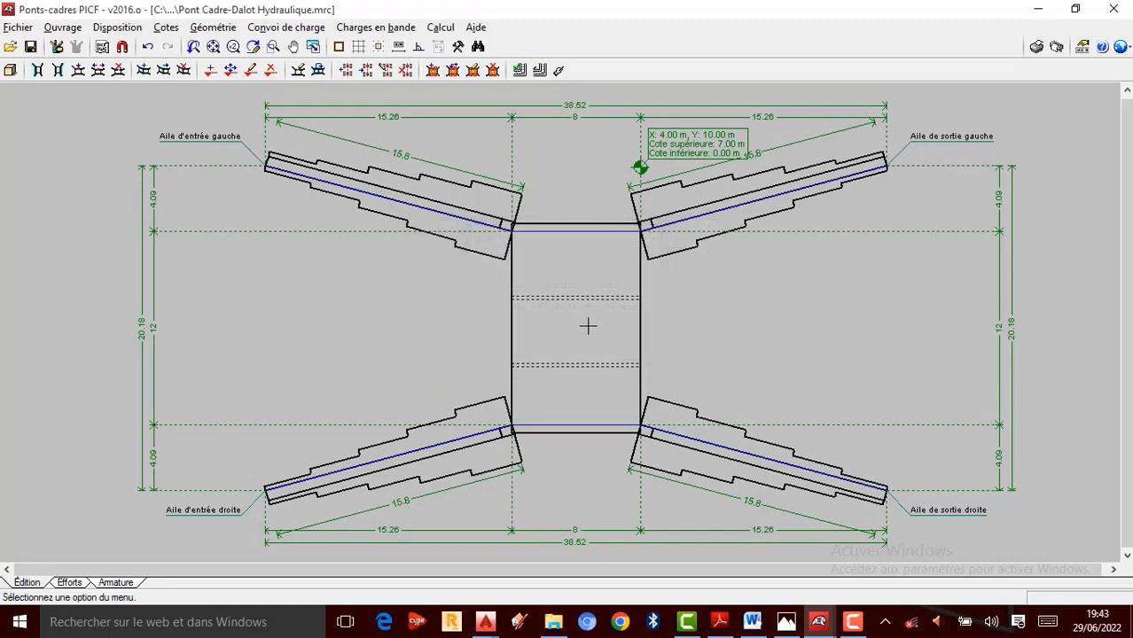
scroll(599, 317, up, 1)
scroll(609, 321, down, 2)
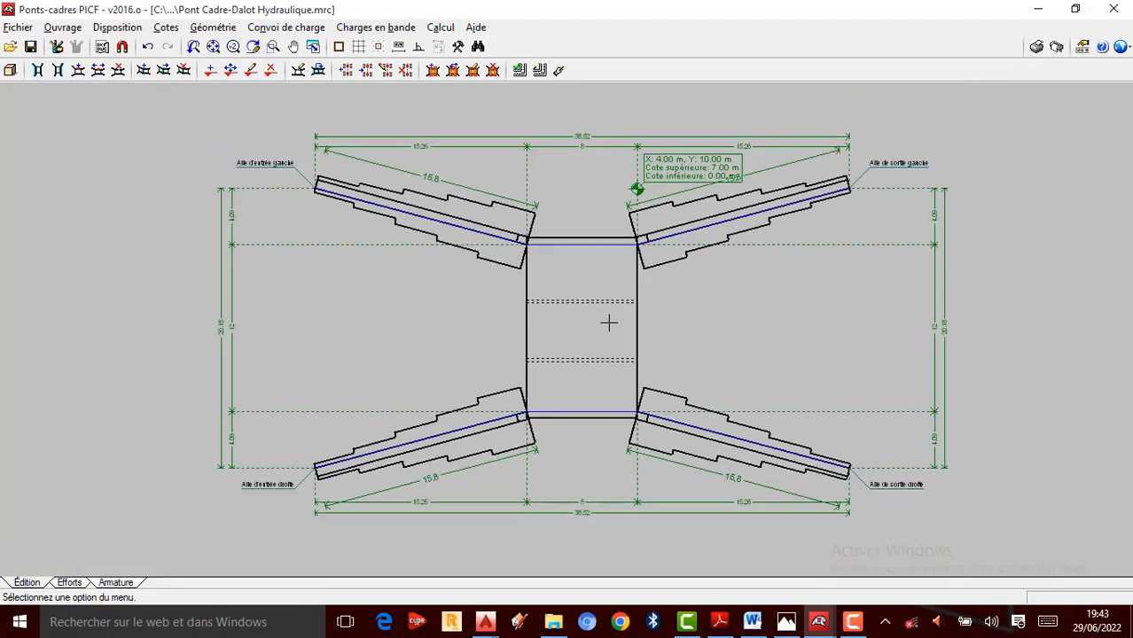
scroll(661, 324, up, 1)
scroll(625, 276, down, 1)
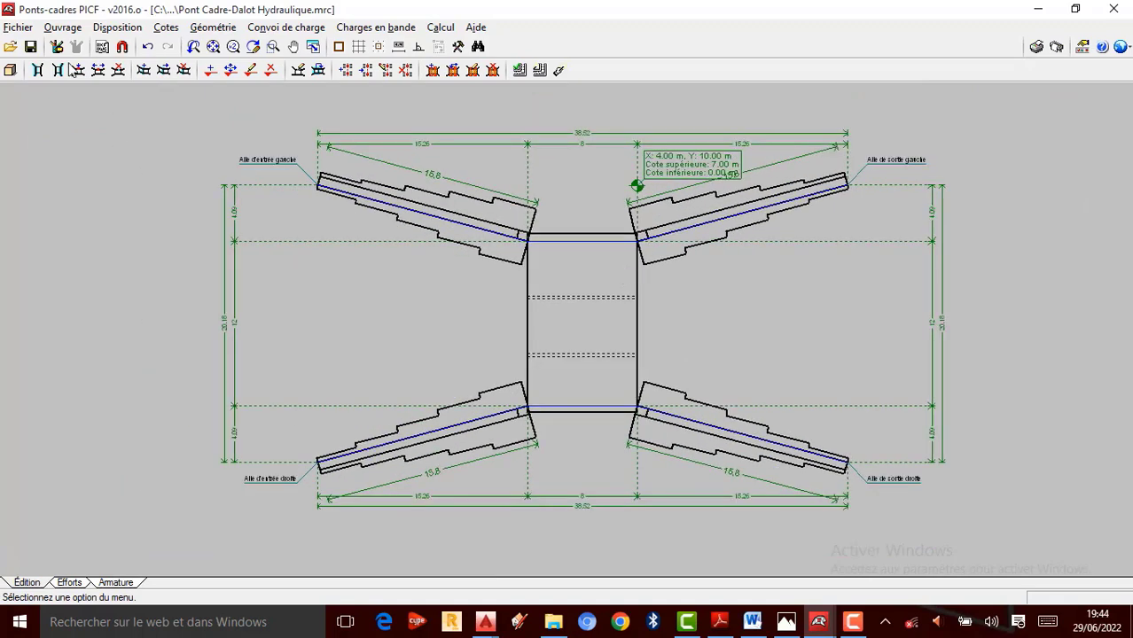
Step: Check the admissible diameters for horizontal reinforcement in the wing walls, and close the reinforcement tables without changes
click(62, 28)
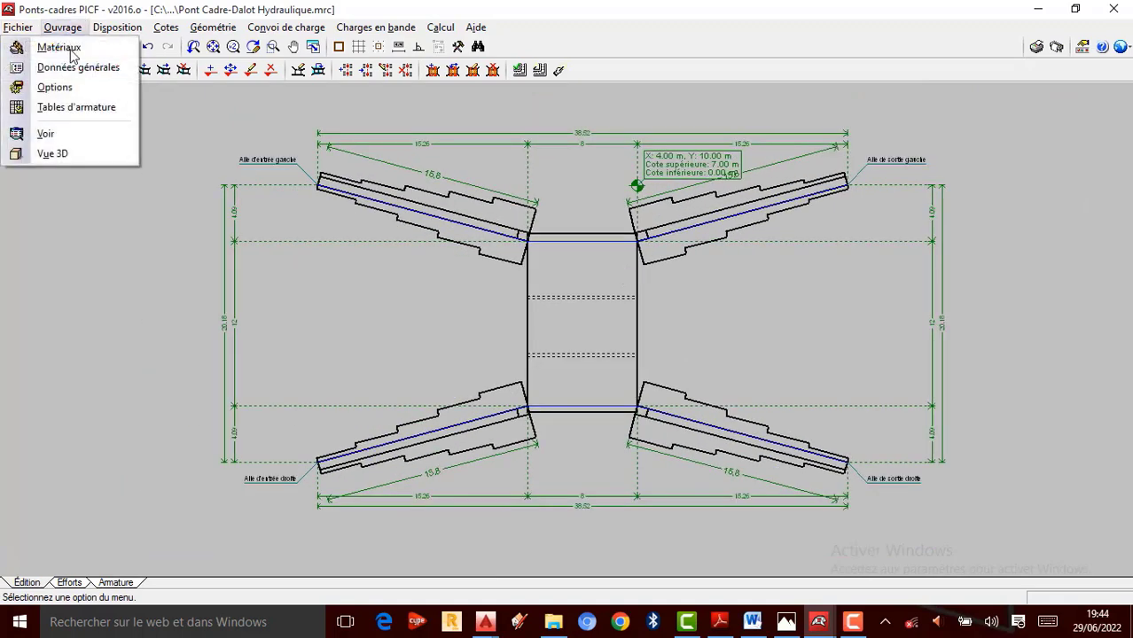
click(67, 108)
click(571, 310)
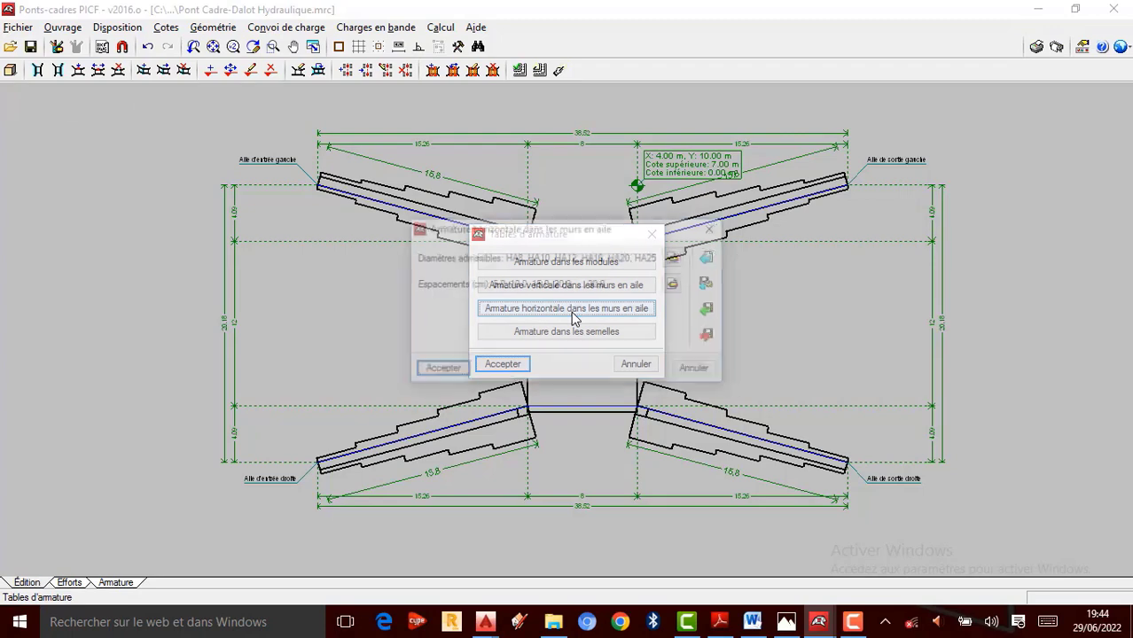
click(674, 258)
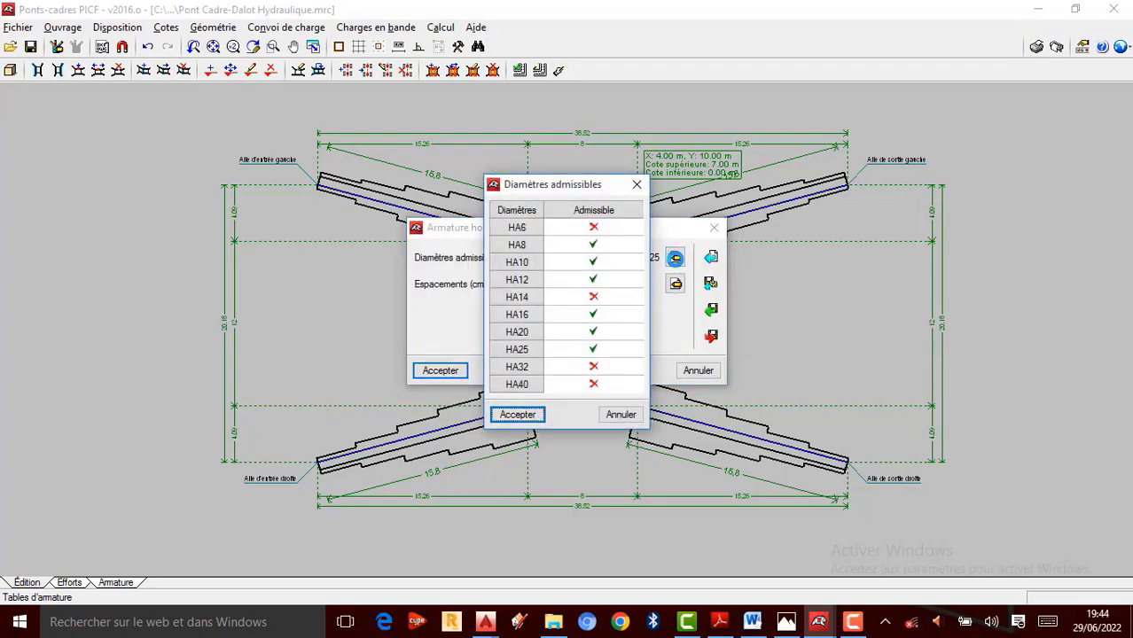
click(515, 416)
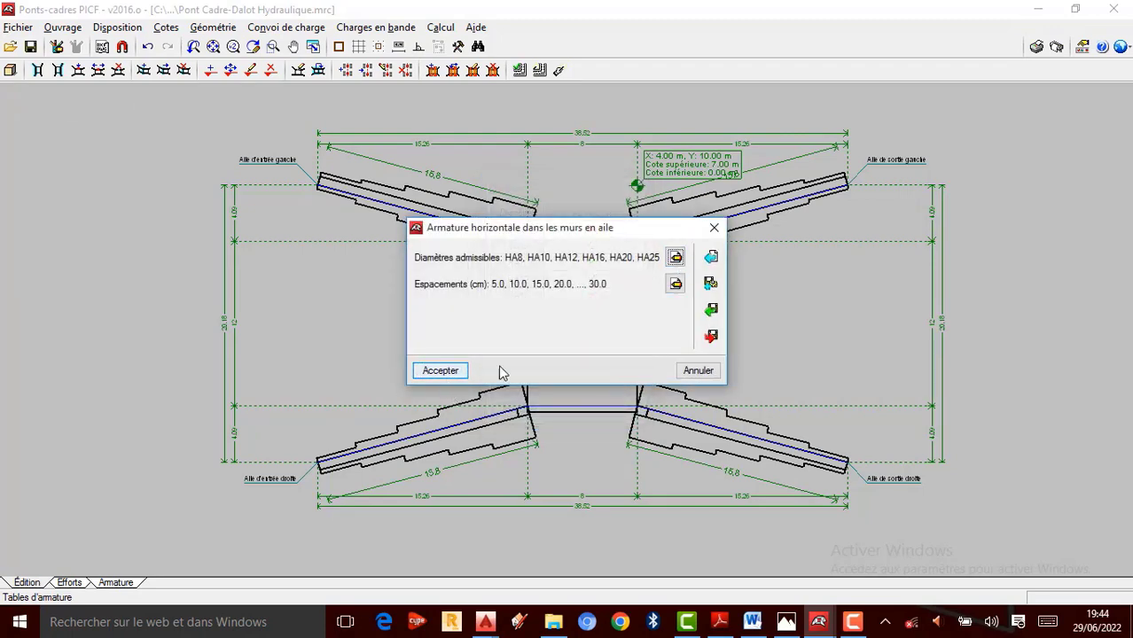
click(714, 228)
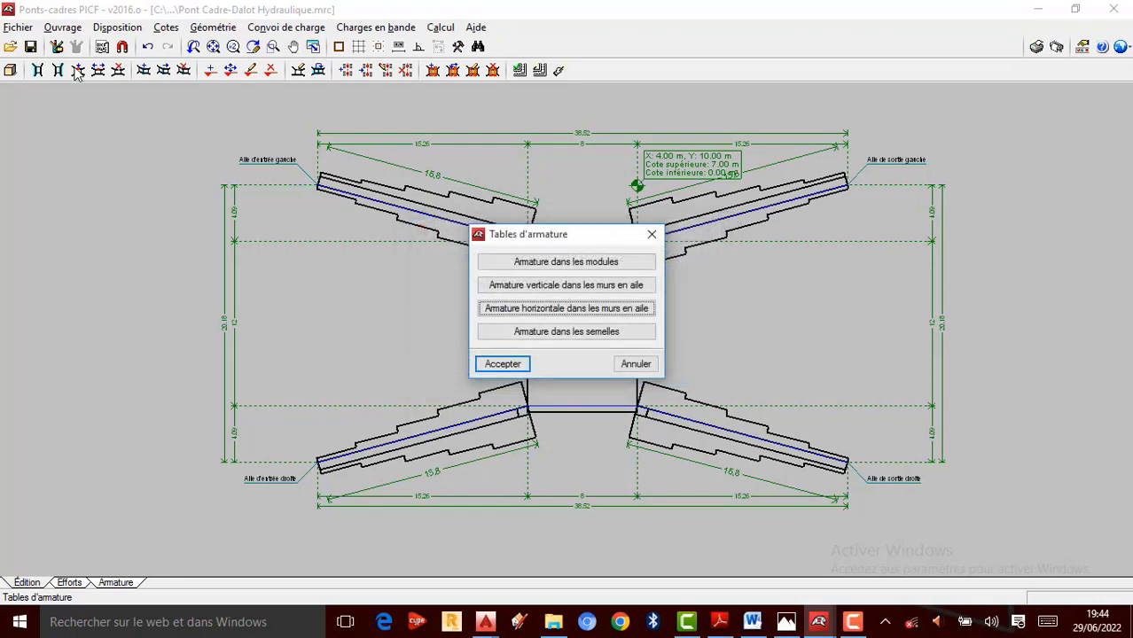
click(652, 236)
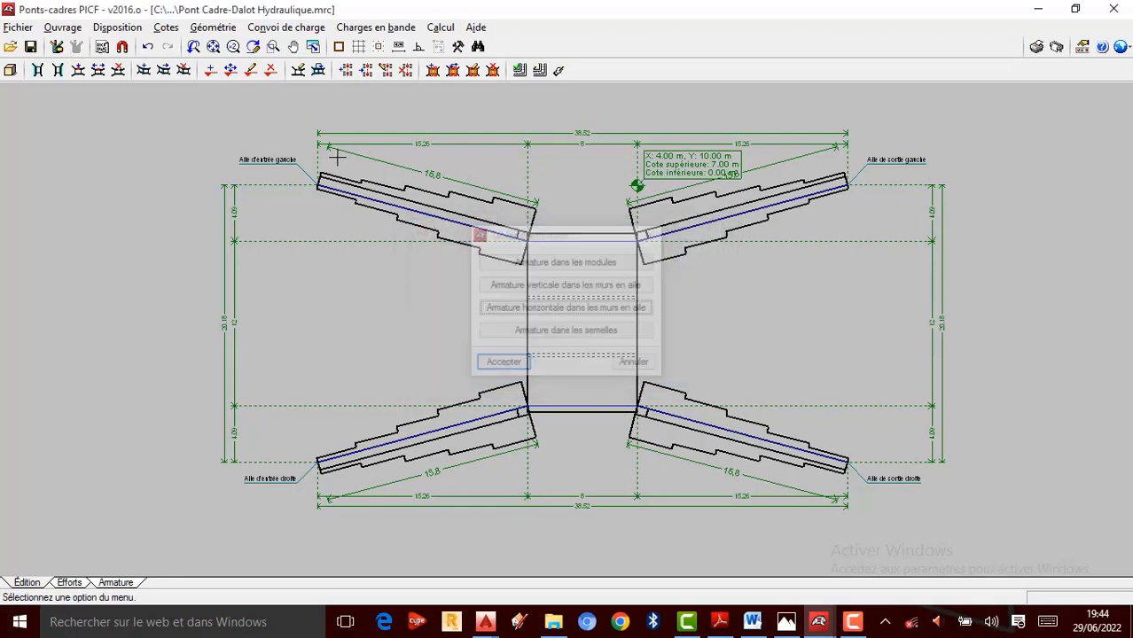
click(62, 27)
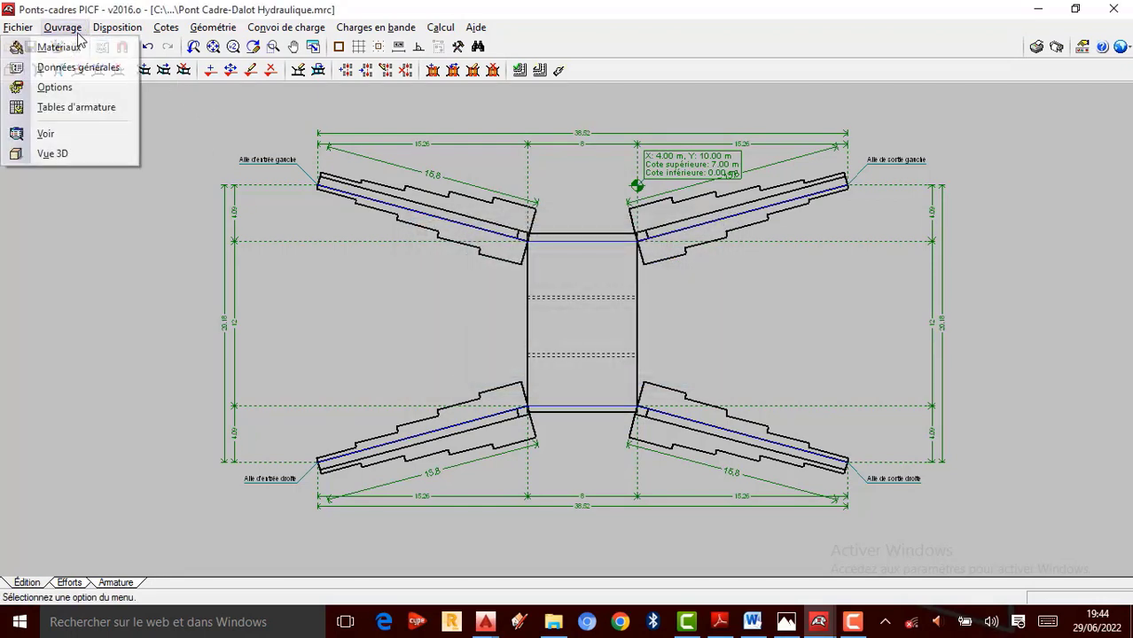
click(87, 108)
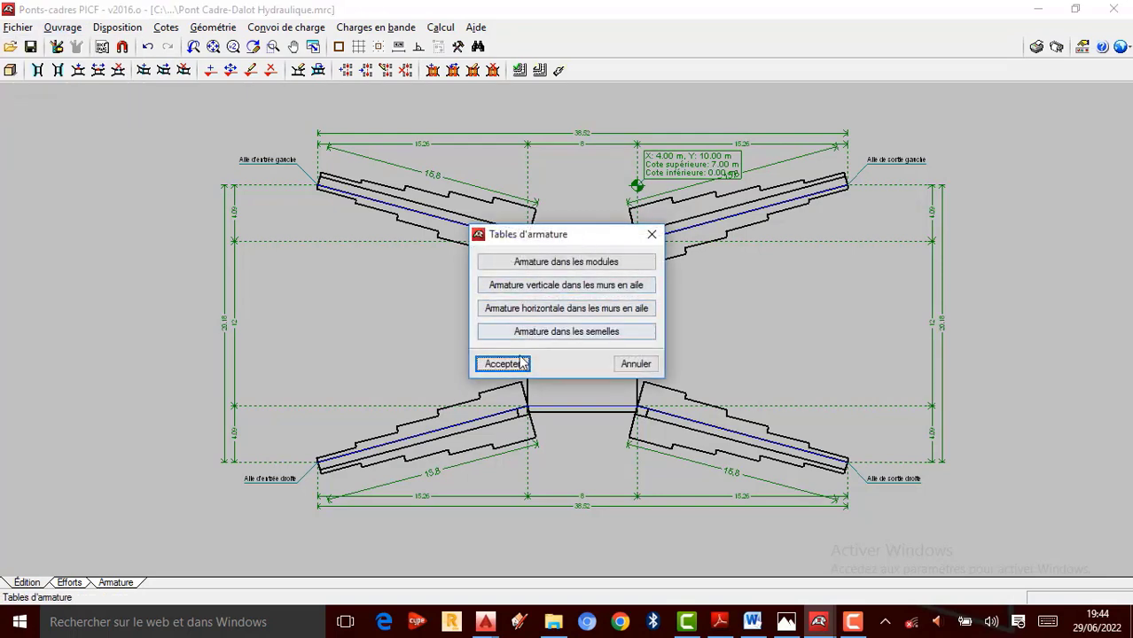
click(652, 236)
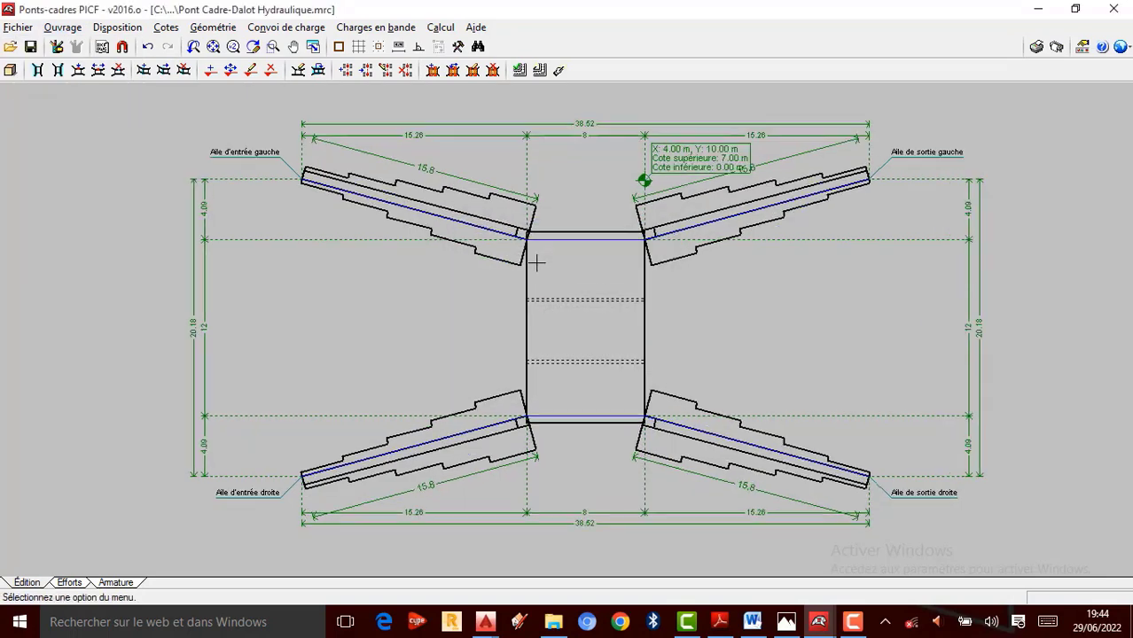
Step: Inspect the culvert and its wing walls in the 3D view from a lower angle, and close the view
scroll(536, 282, up, 1)
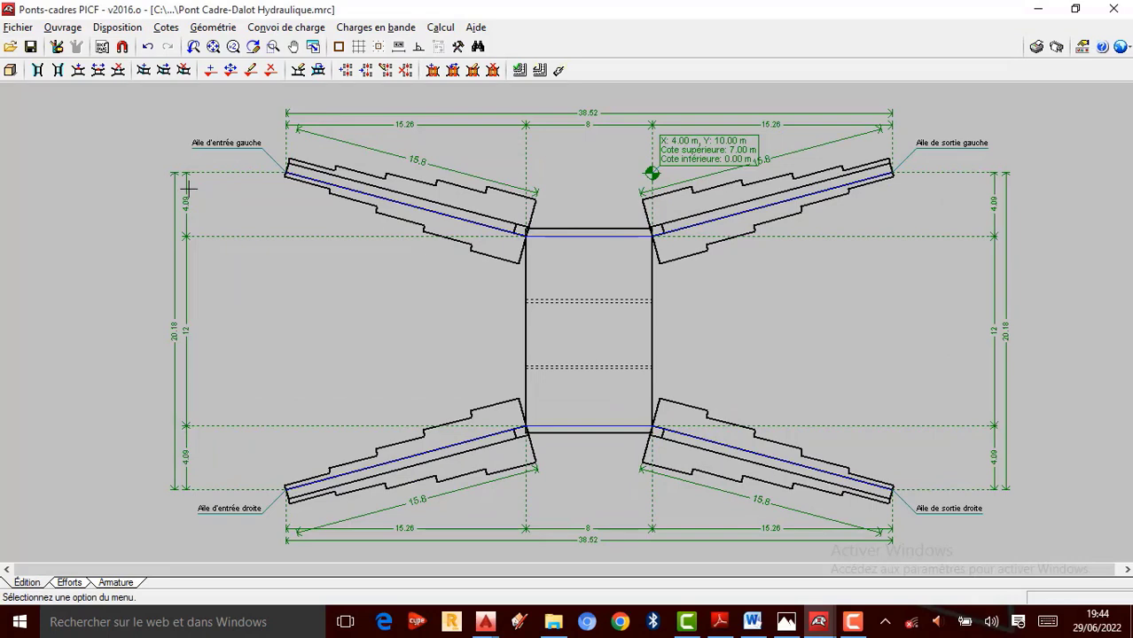
click(13, 71)
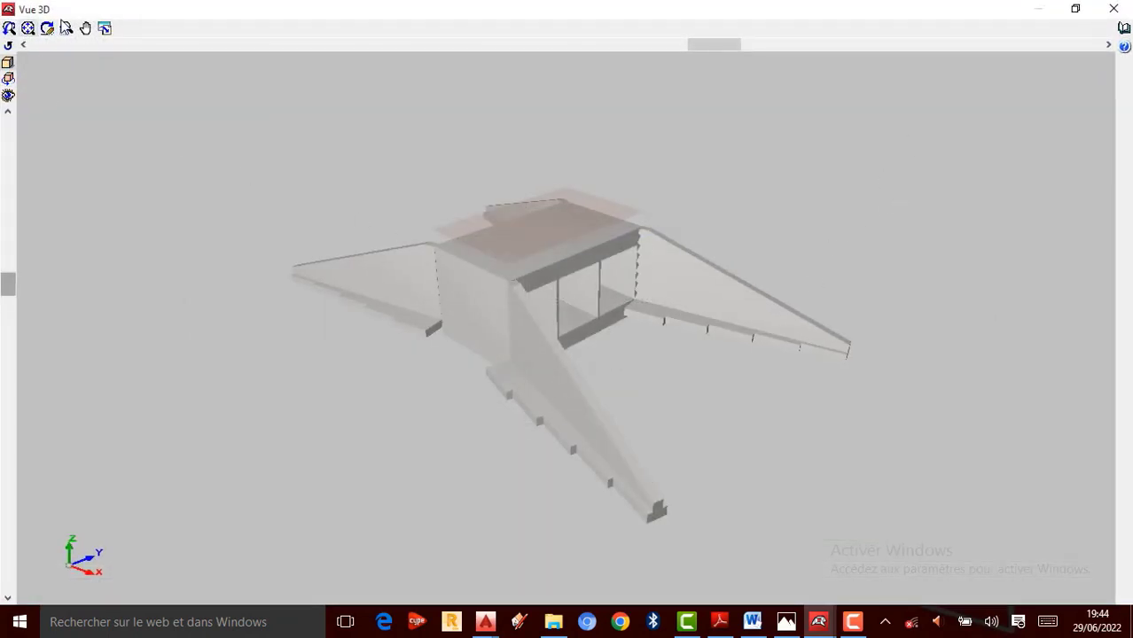
click(28, 27)
drag(643, 301, 591, 388)
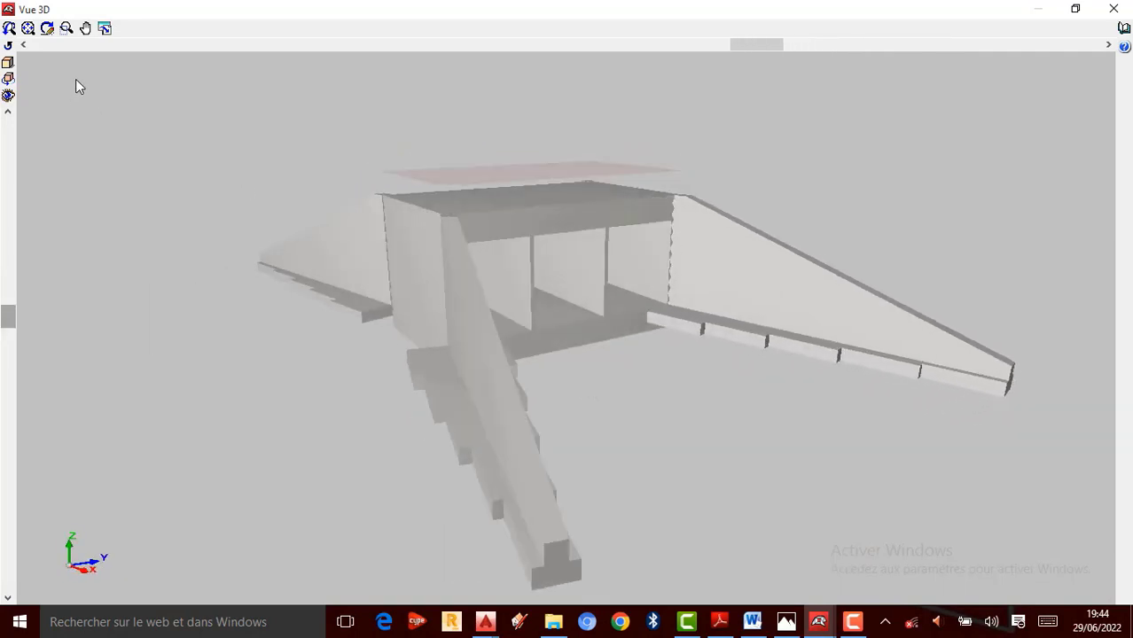
click(1114, 10)
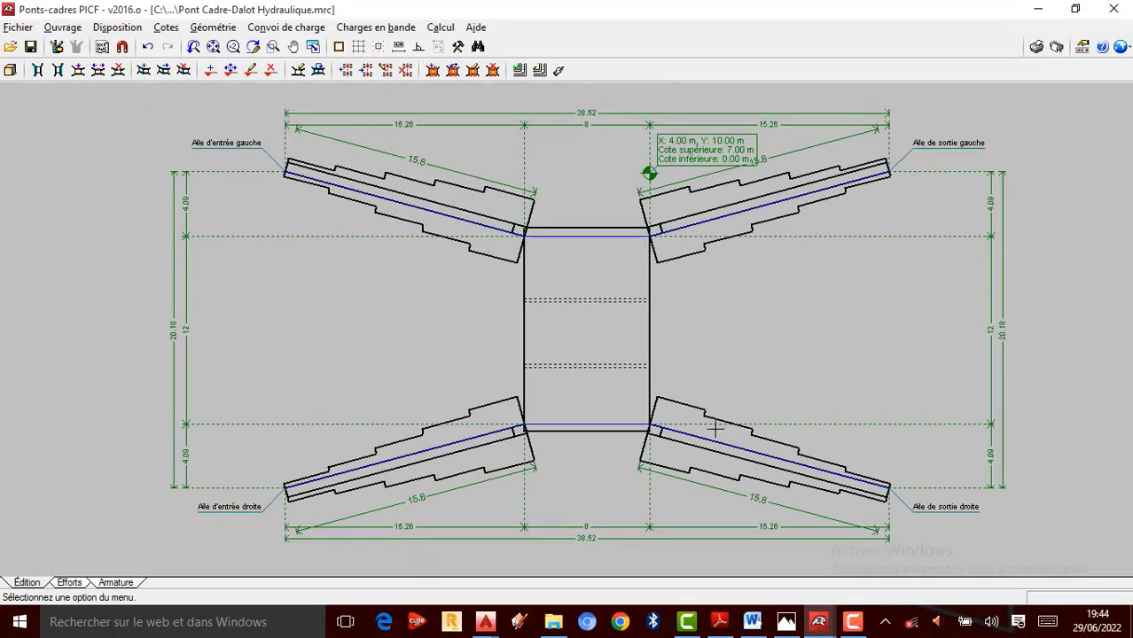
click(854, 622)
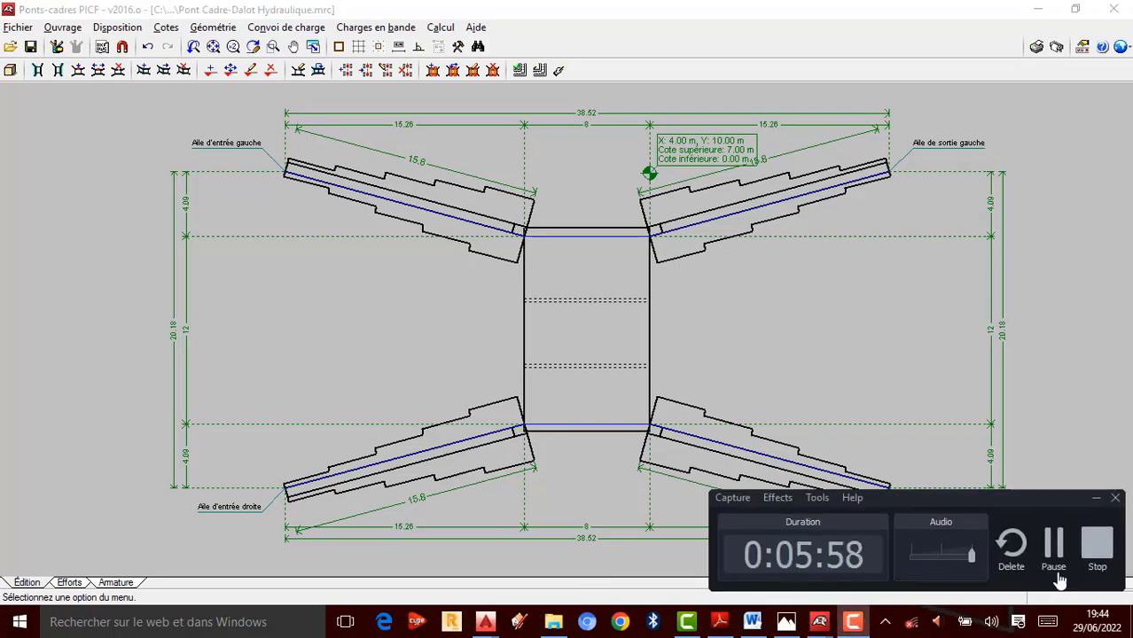
click(1057, 568)
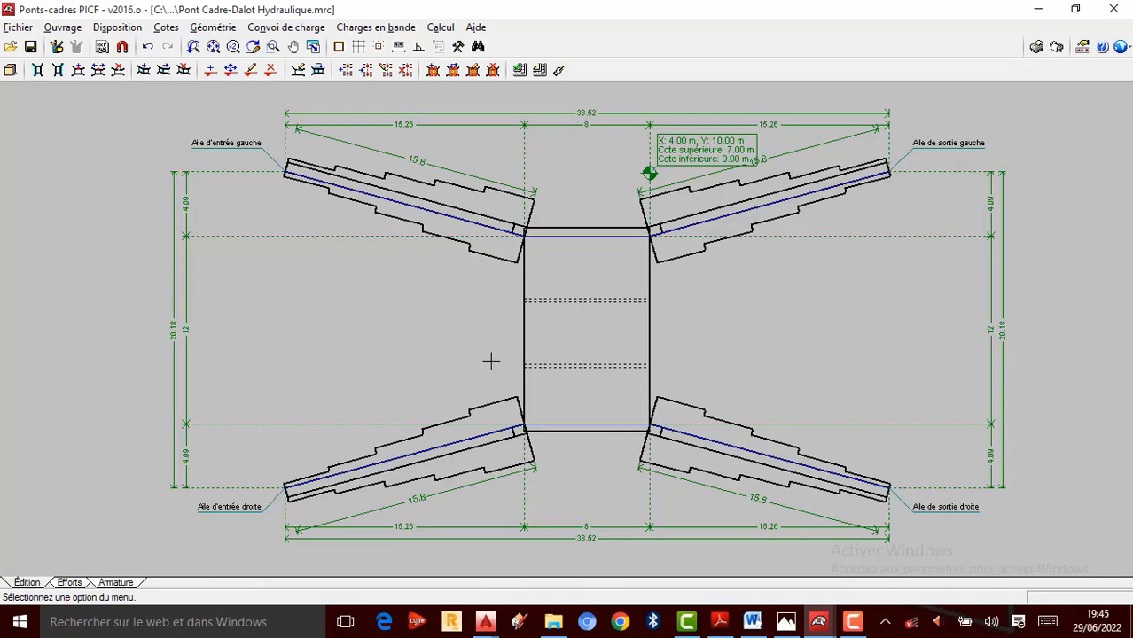
scroll(491, 360, up, 1)
scroll(547, 288, down, 1)
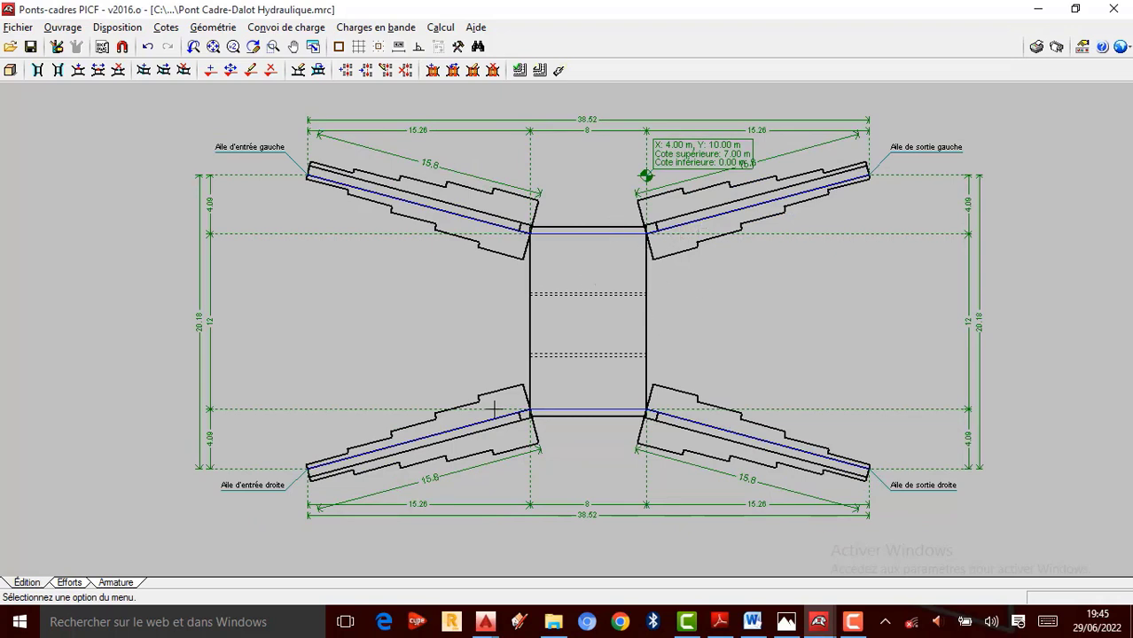
Step: Display the forces model of the culvert and examine the Effort normal X isovalues under Poids propre from a lower angle
click(71, 584)
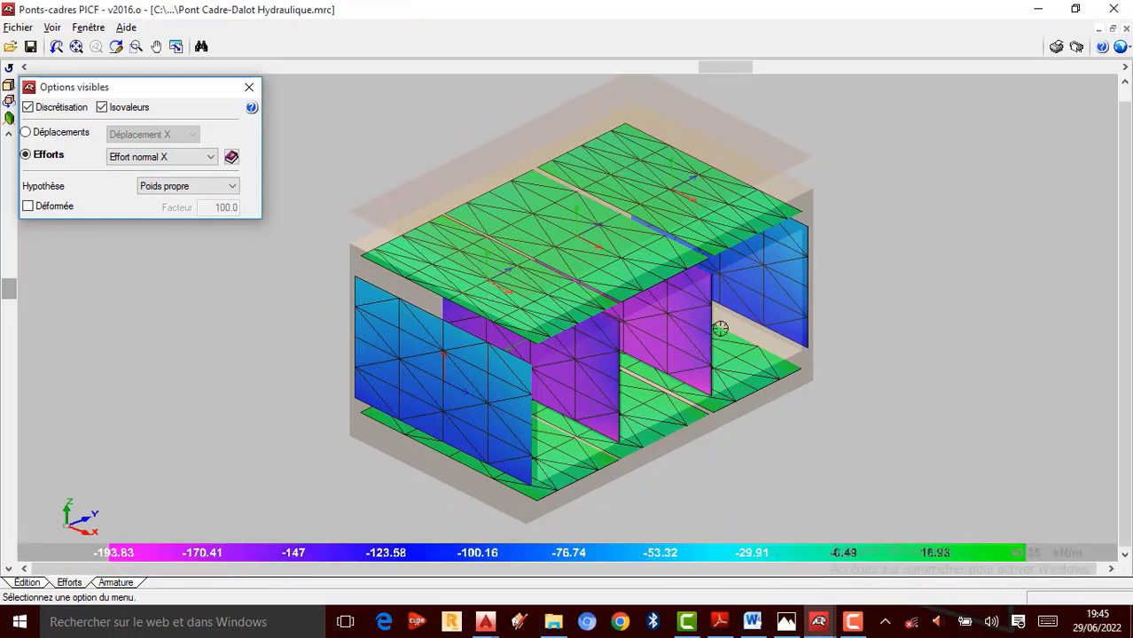
scroll(580, 391, up, 1)
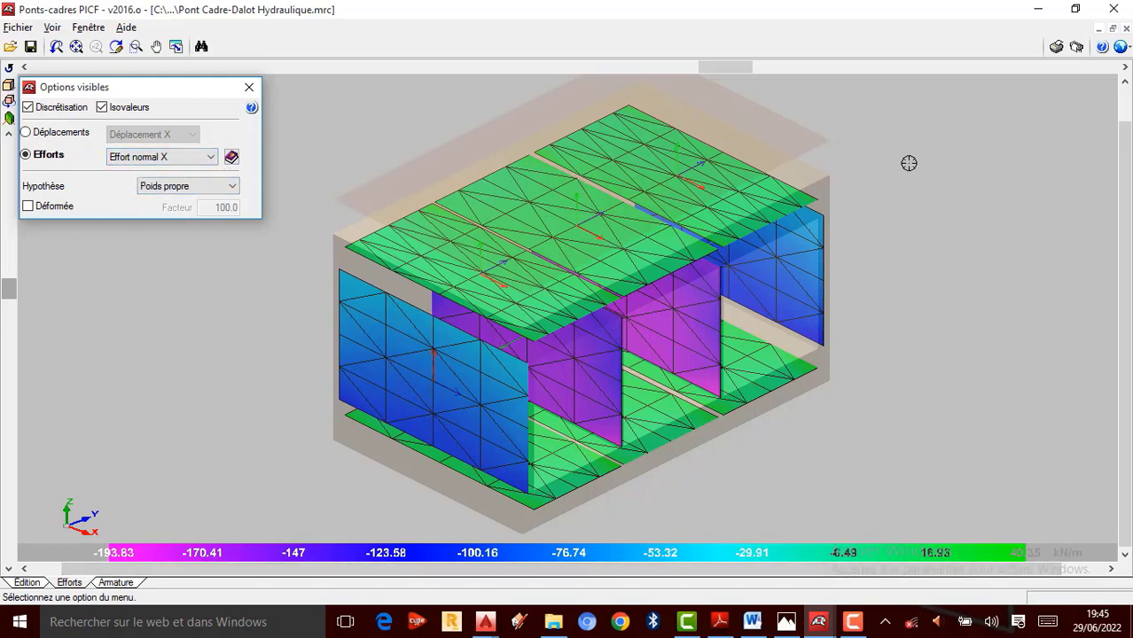
drag(798, 241, 798, 319)
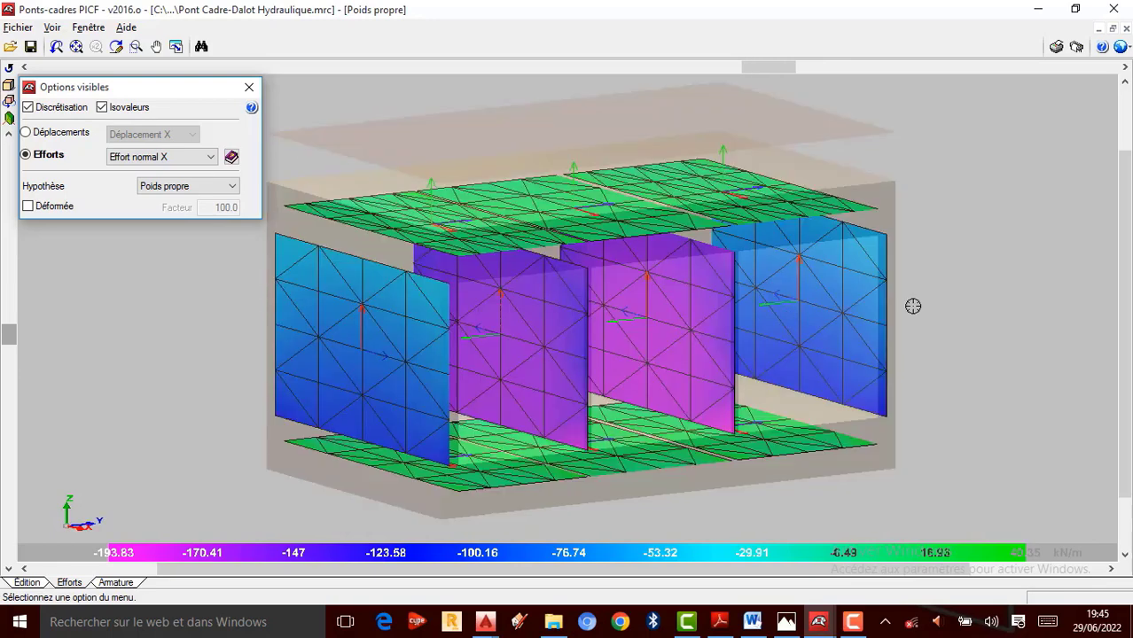
drag(913, 306, 822, 461)
scroll(621, 399, down, 3)
scroll(639, 390, up, 1)
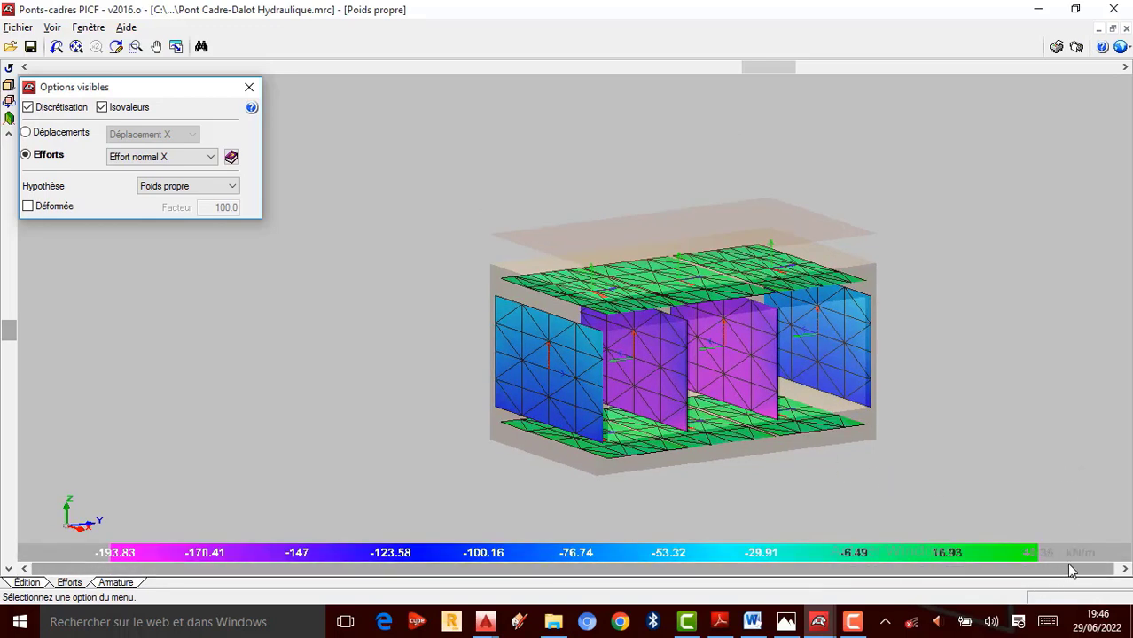
Step: Examine the culvert's Effort normal Y, Effort normal X and Effort normal XY isovalues for the Poids propre hypothesis
click(208, 157)
click(161, 183)
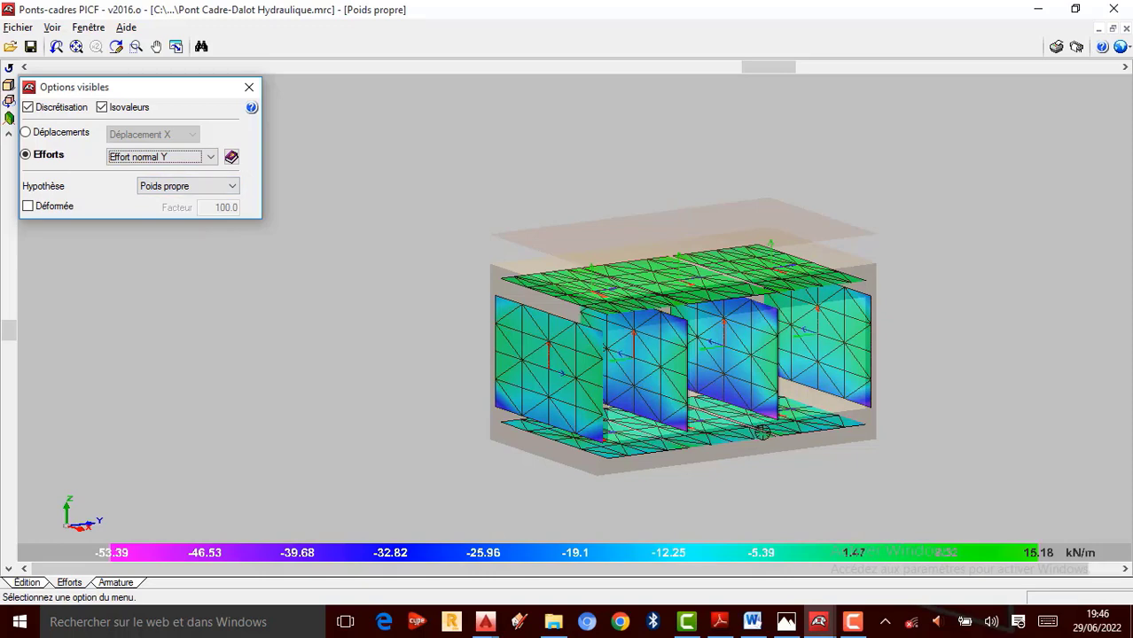
scroll(887, 496, up, 4)
scroll(878, 489, up, 1)
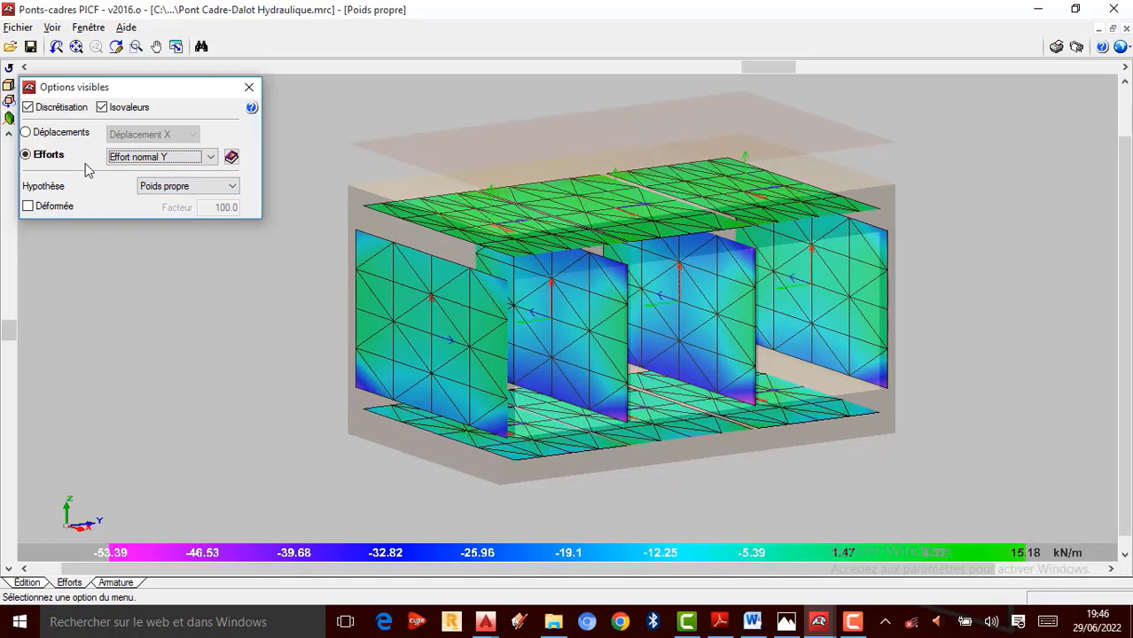
click(158, 156)
click(165, 170)
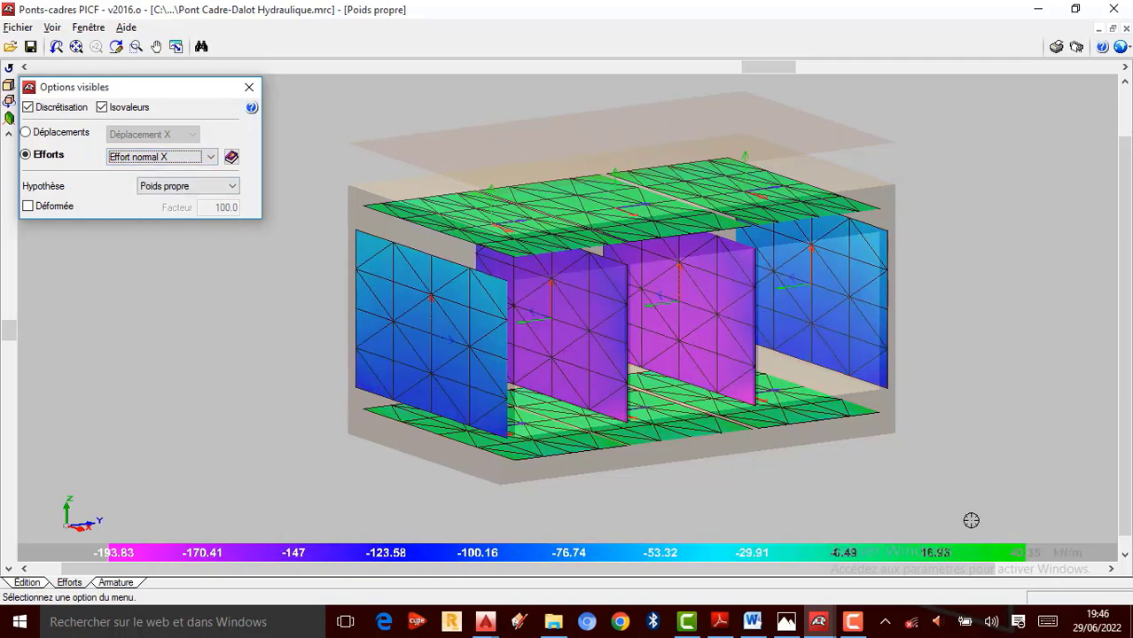
click(211, 158)
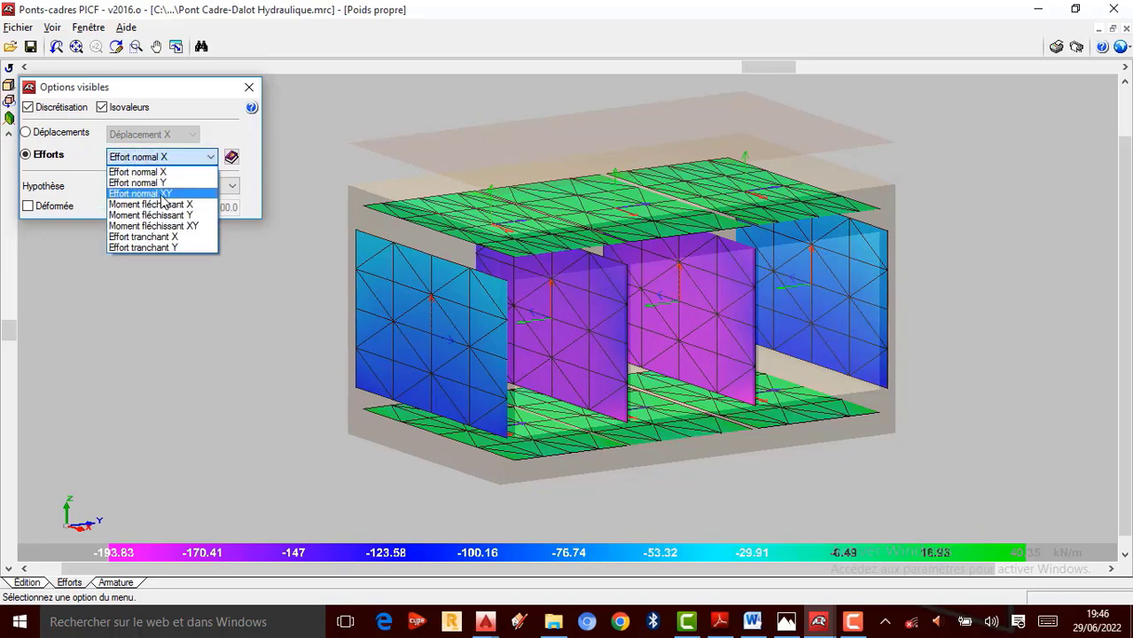
click(157, 193)
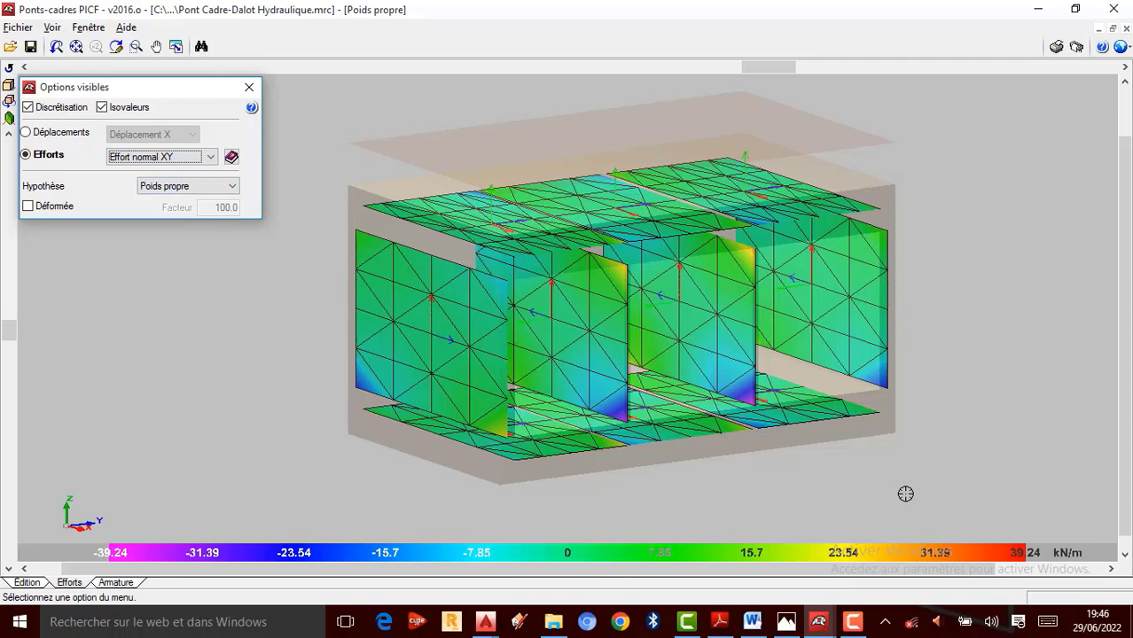
Step: Examine the culvert's Moment fléchissant X, Y and XY isovalues for the Poids propre hypothesis
click(210, 158)
click(168, 205)
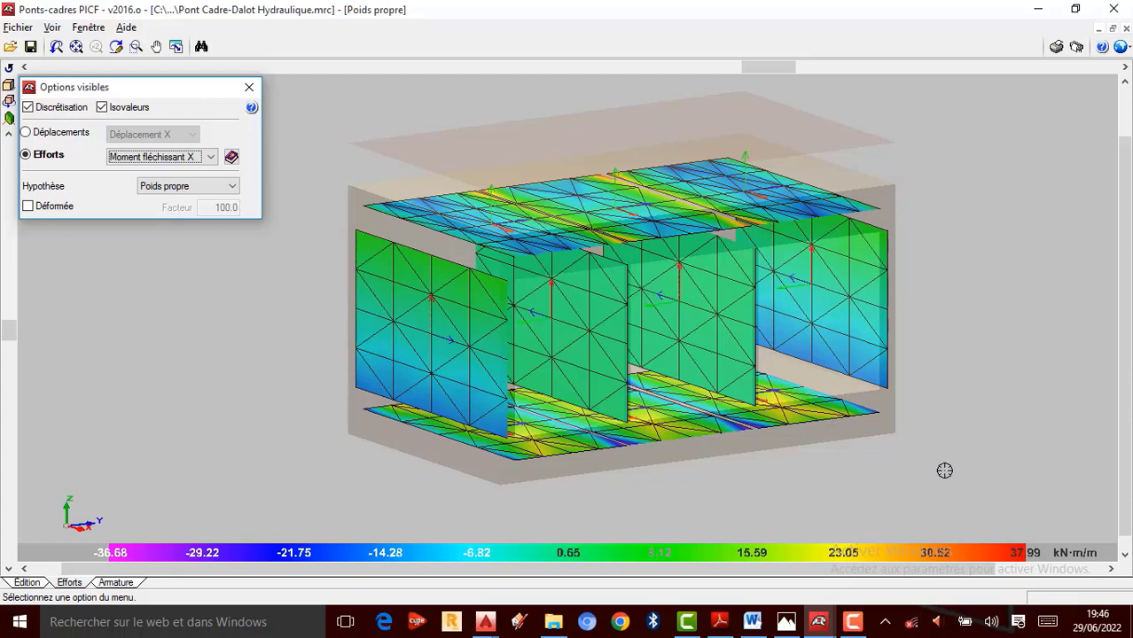
click(211, 157)
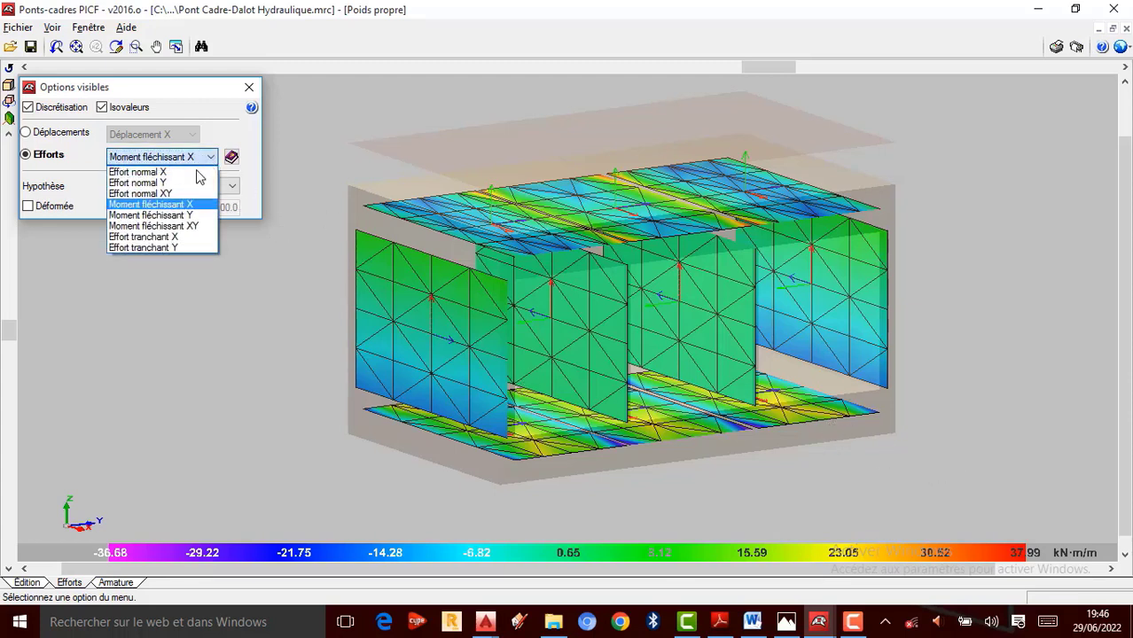
click(154, 214)
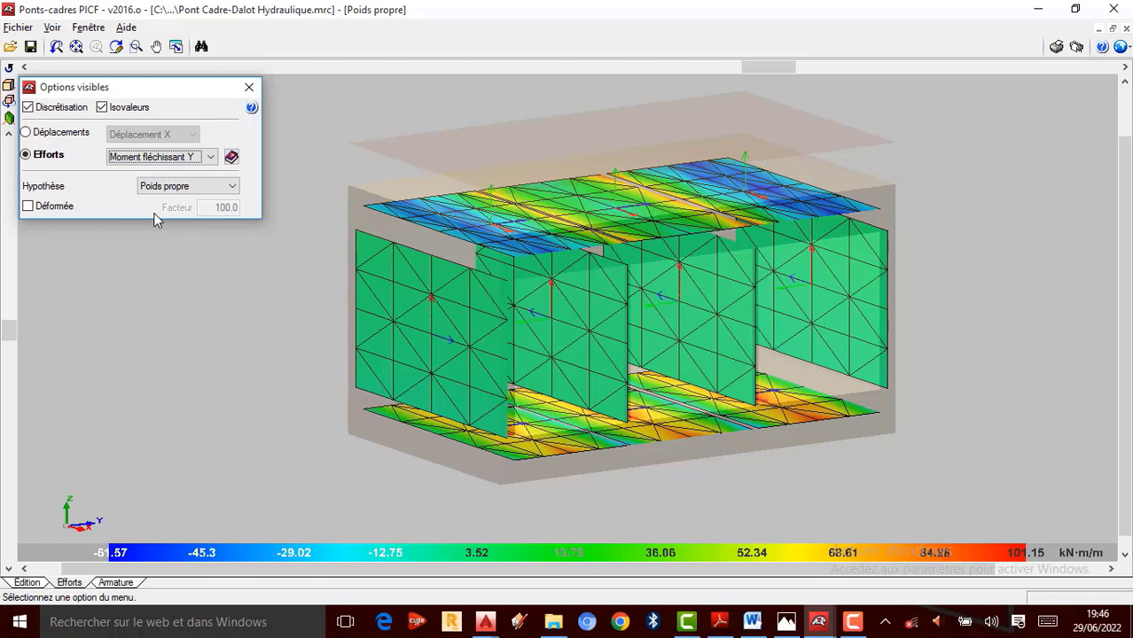
click(211, 158)
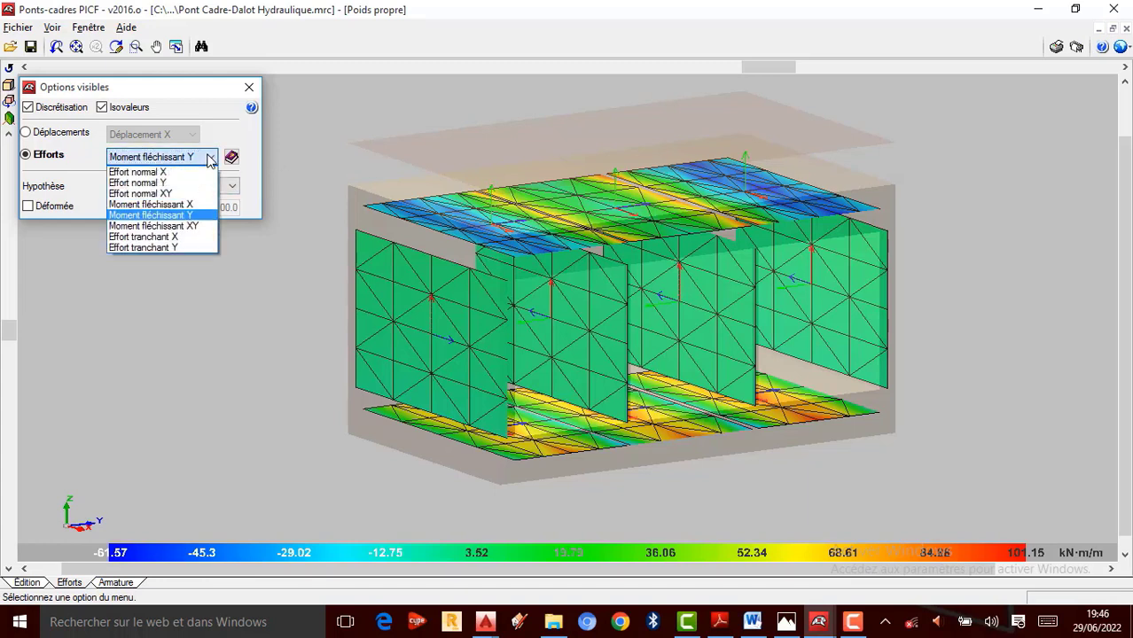
click(152, 226)
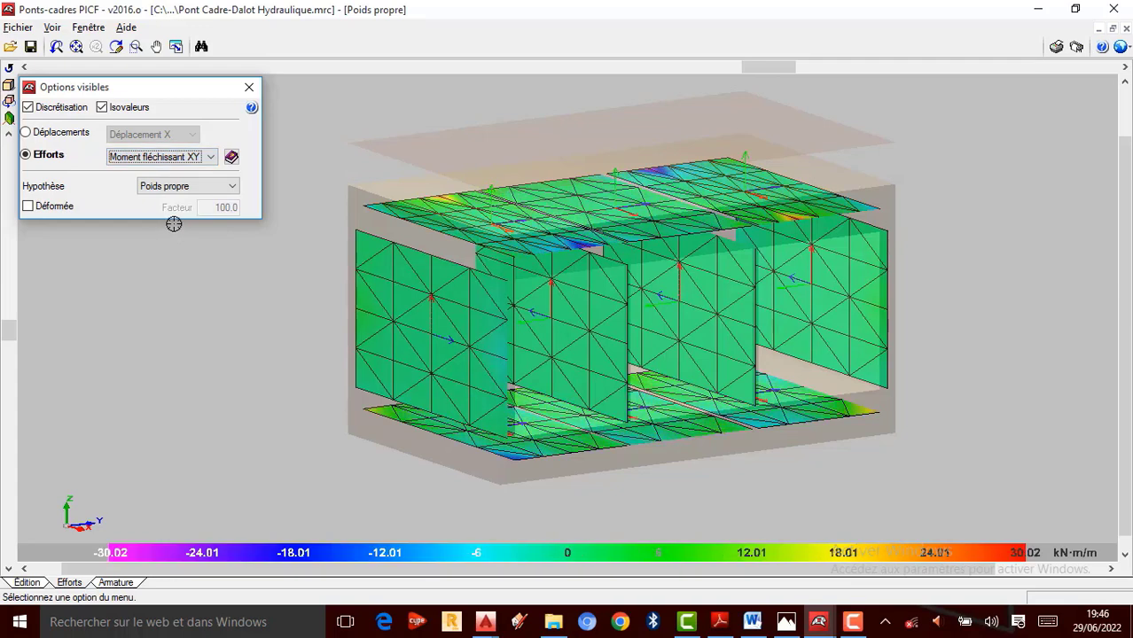
Step: Examine the culvert's Effort tranchant X and Effort tranchant Y isovalues for the Poids propre hypothesis
click(211, 157)
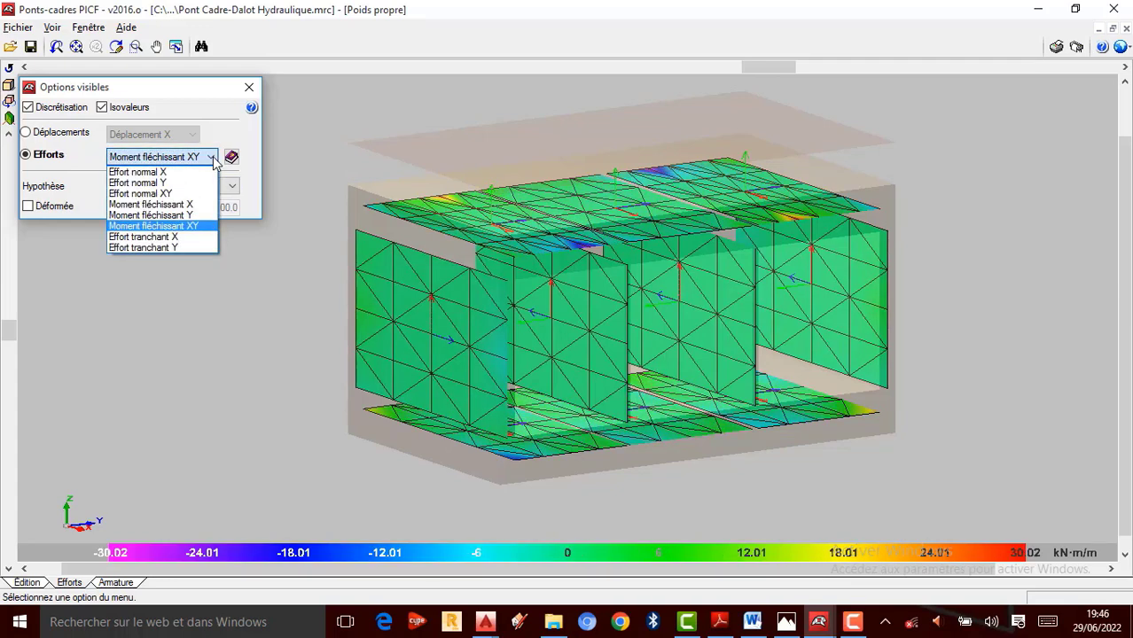
click(181, 238)
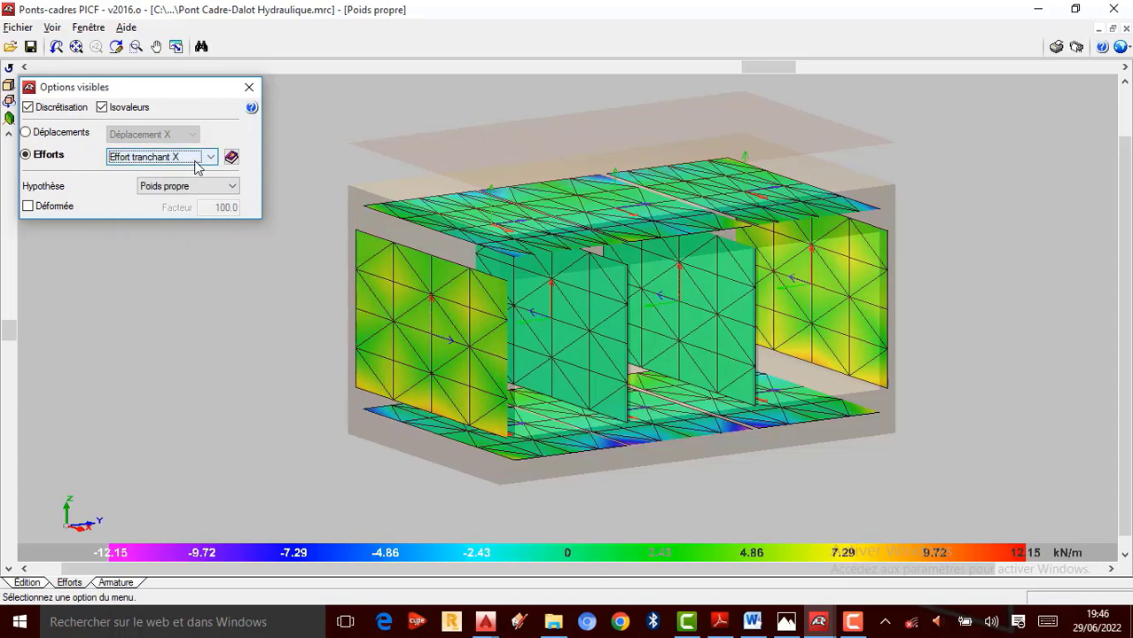
click(209, 159)
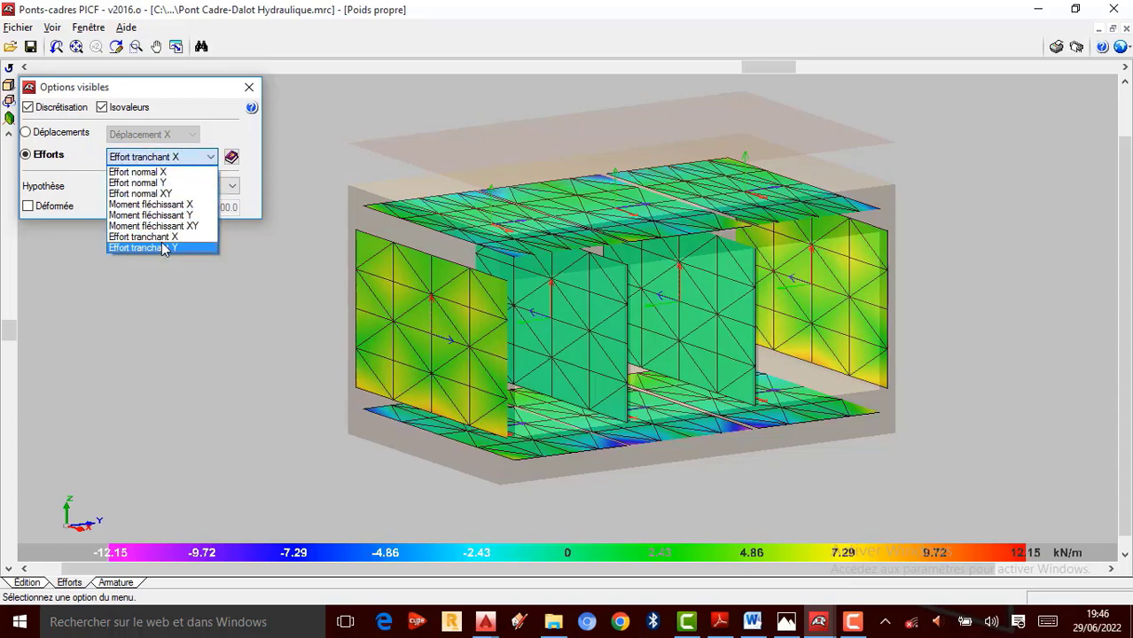
click(162, 248)
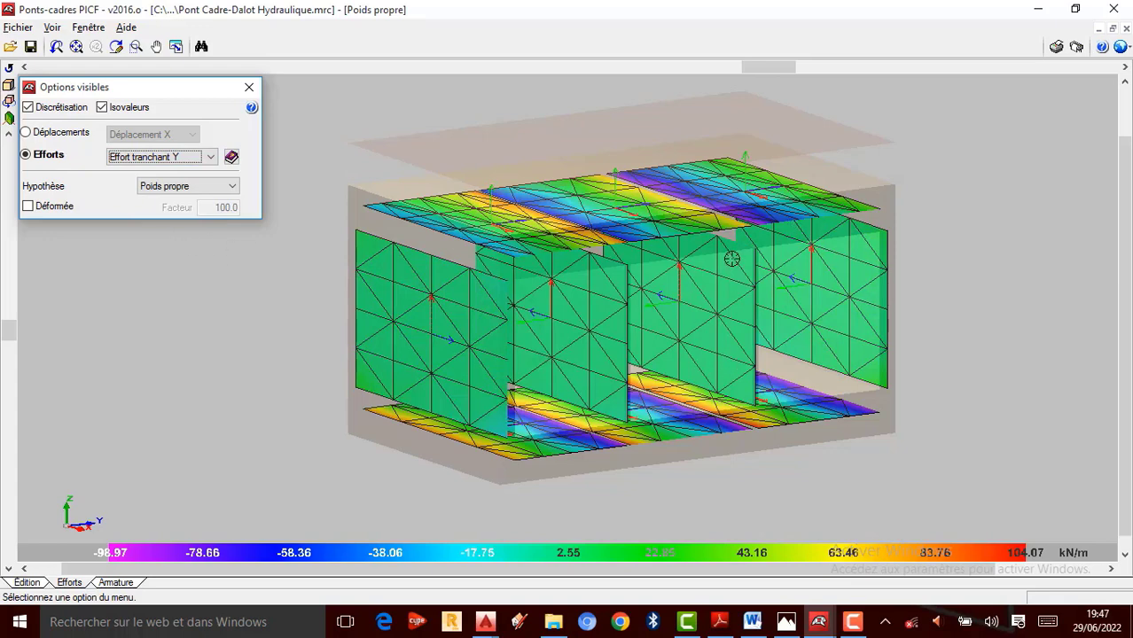
scroll(706, 284, up, 1)
scroll(509, 272, down, 1)
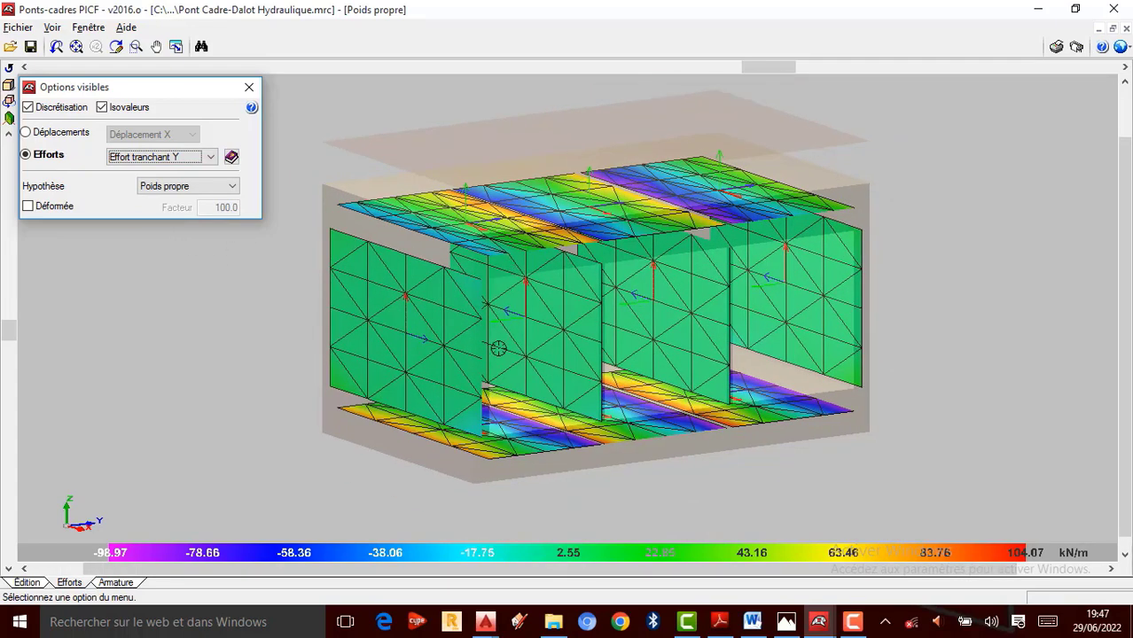
Step: Examine the culvert's Effort normal X isovalues for the Poussée des terres hypothesis
scroll(527, 199, down, 1)
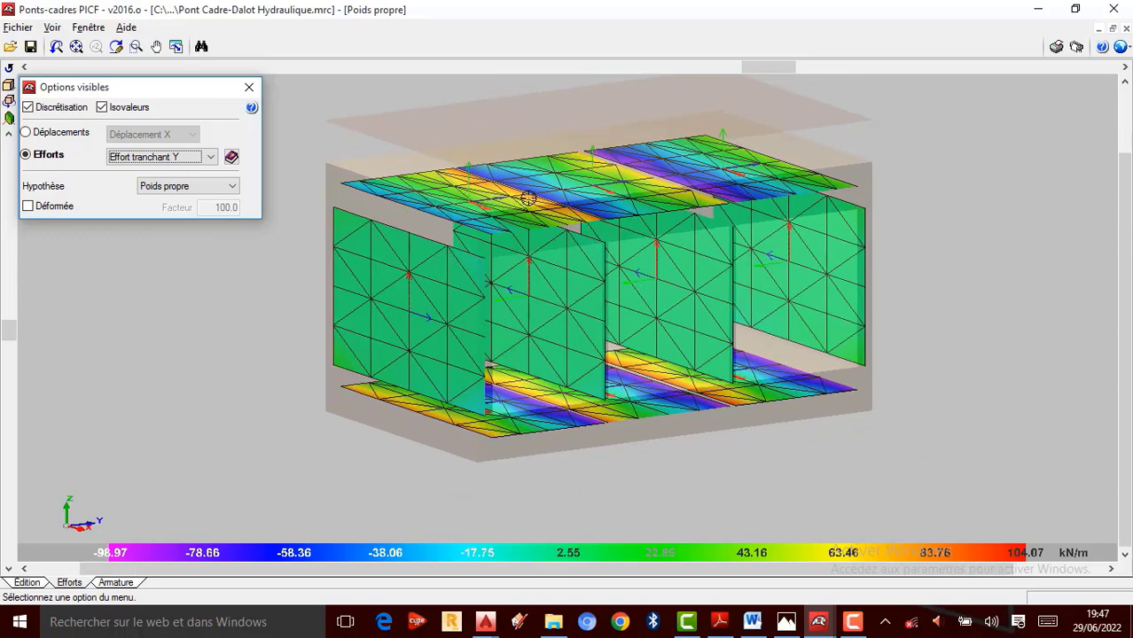
click(221, 187)
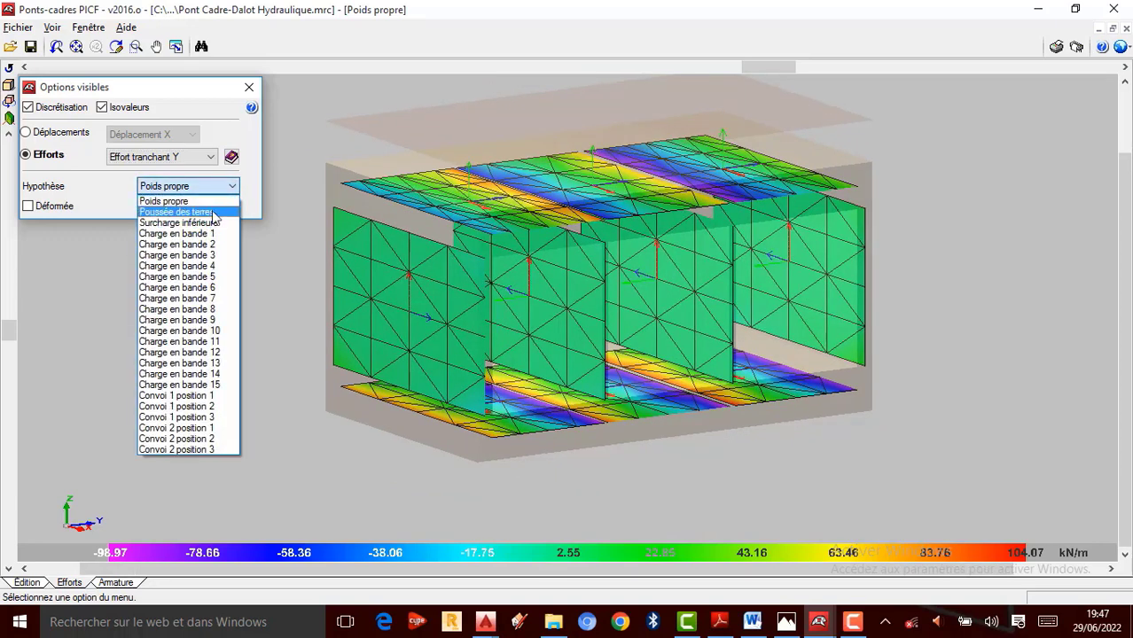
click(212, 214)
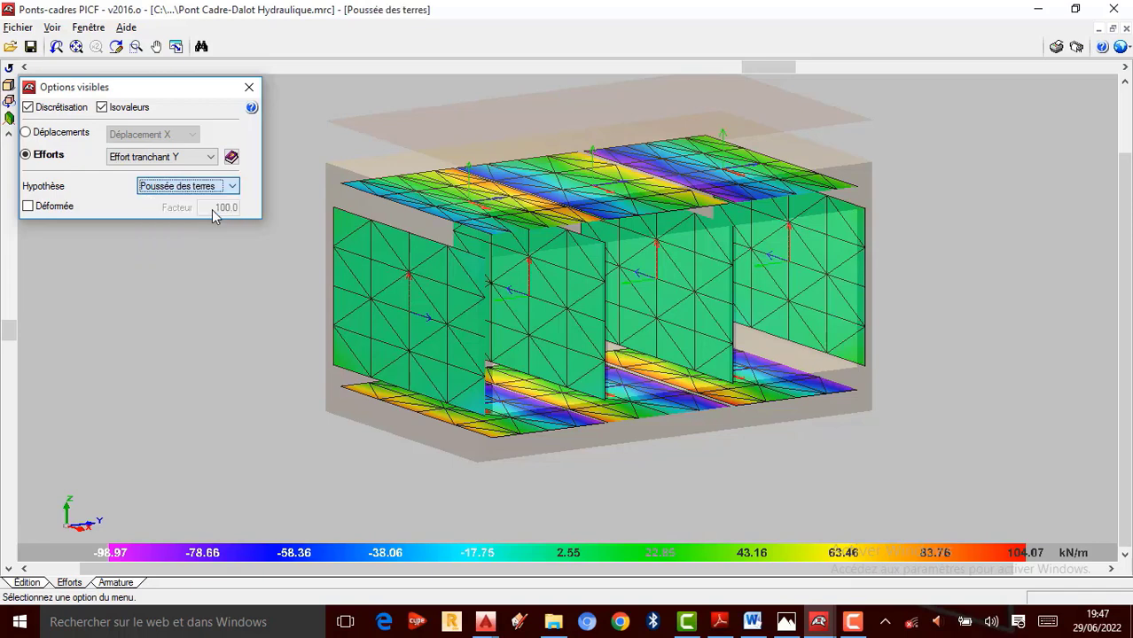
click(208, 157)
click(146, 172)
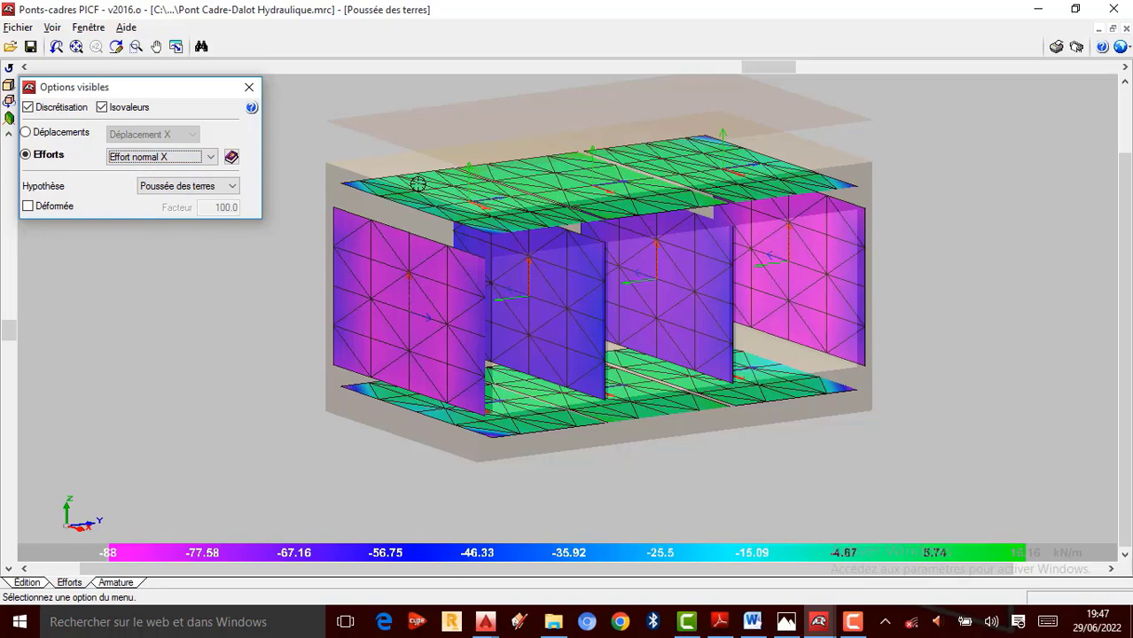
scroll(418, 184, up, 1)
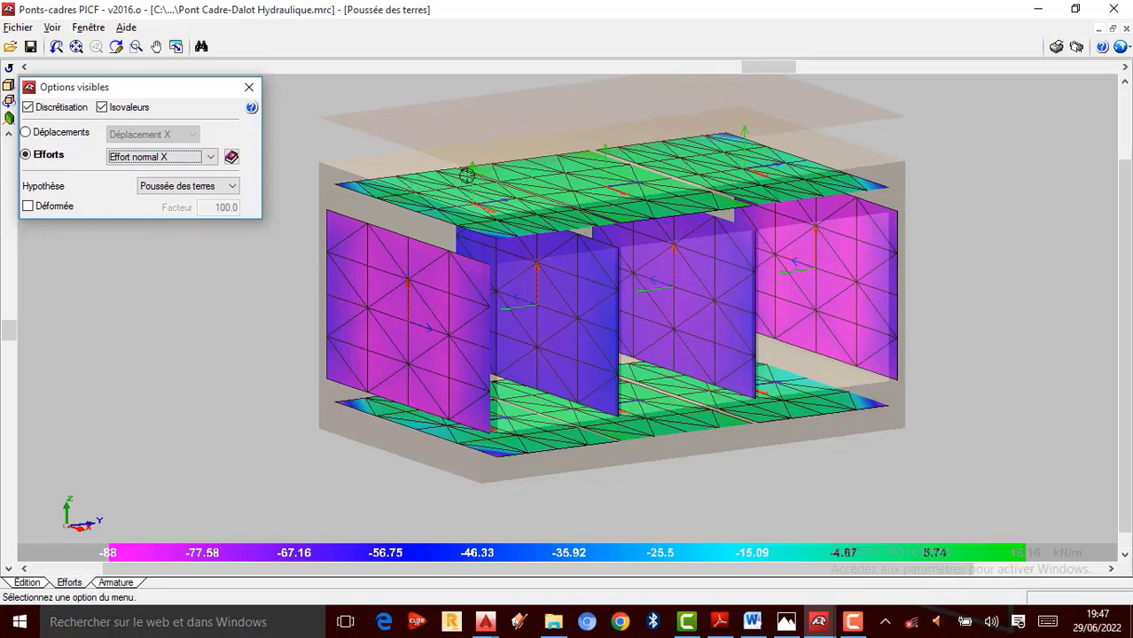
Step: Compare the Effort normal X isovalues for Surcharge inférieure, Charge en bande 1 and Charge en bande 4, and return to the Poussée des terres hypothesis
click(212, 158)
click(232, 187)
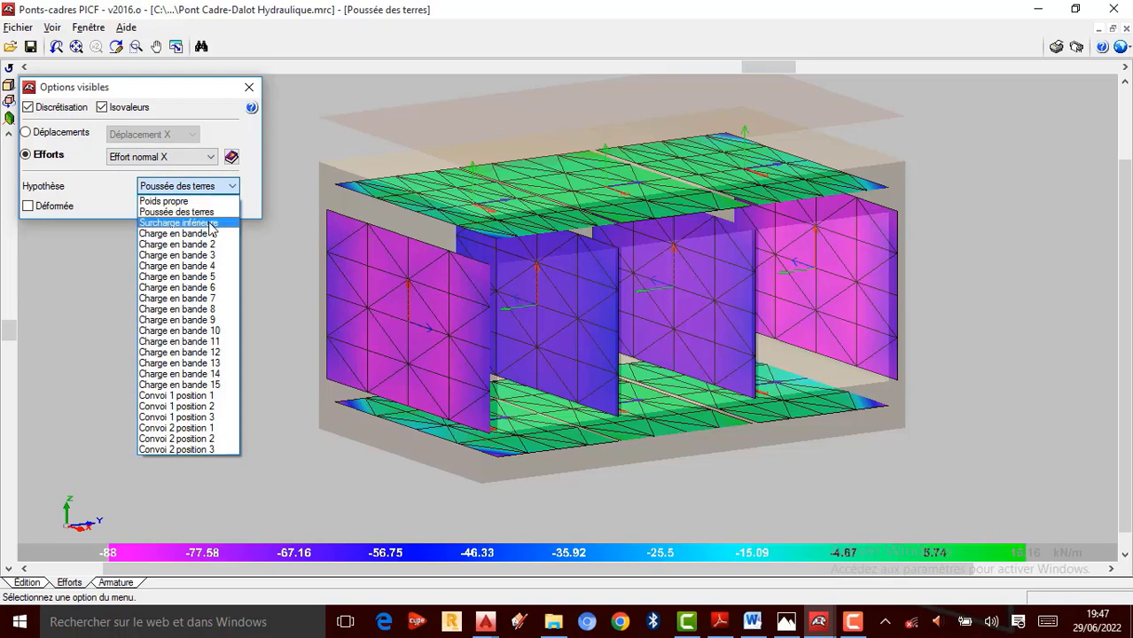
click(211, 224)
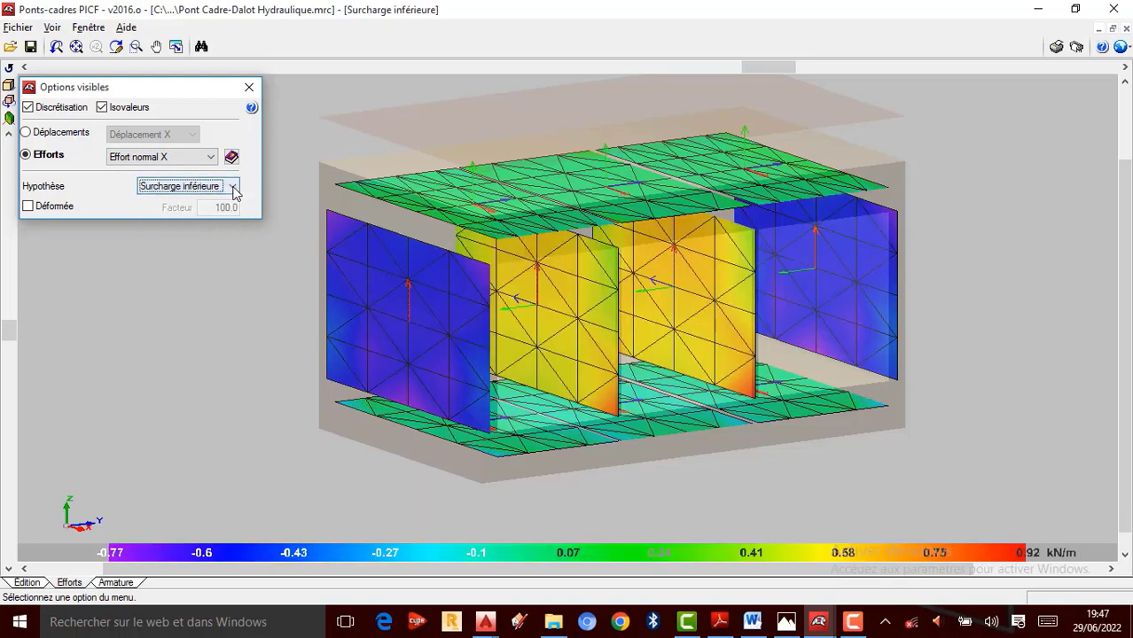
click(233, 188)
click(209, 232)
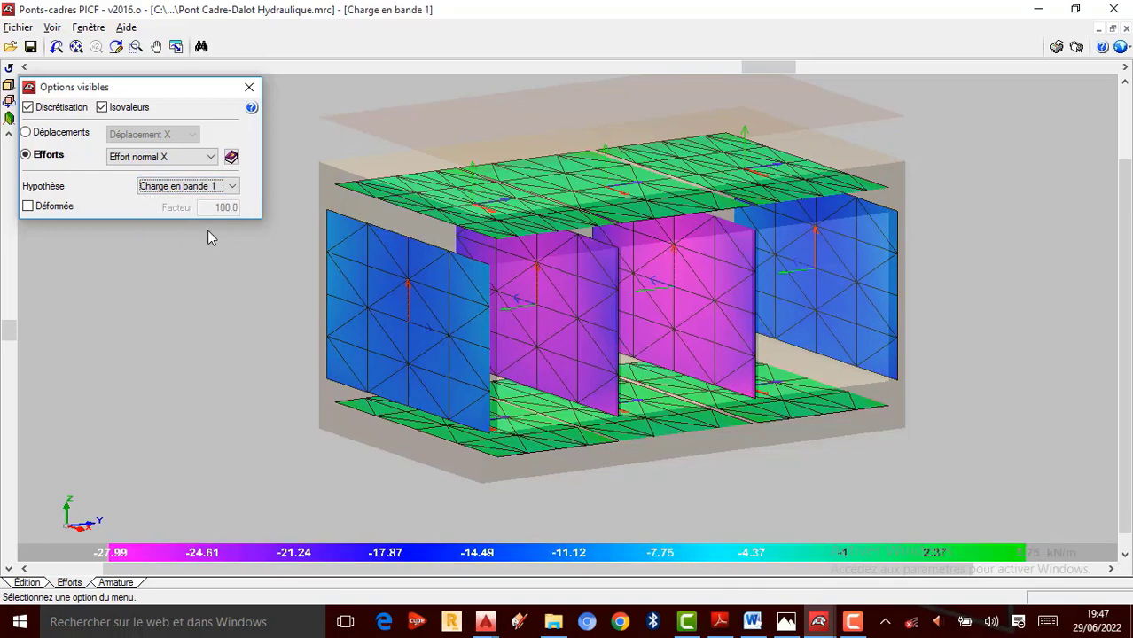
click(231, 187)
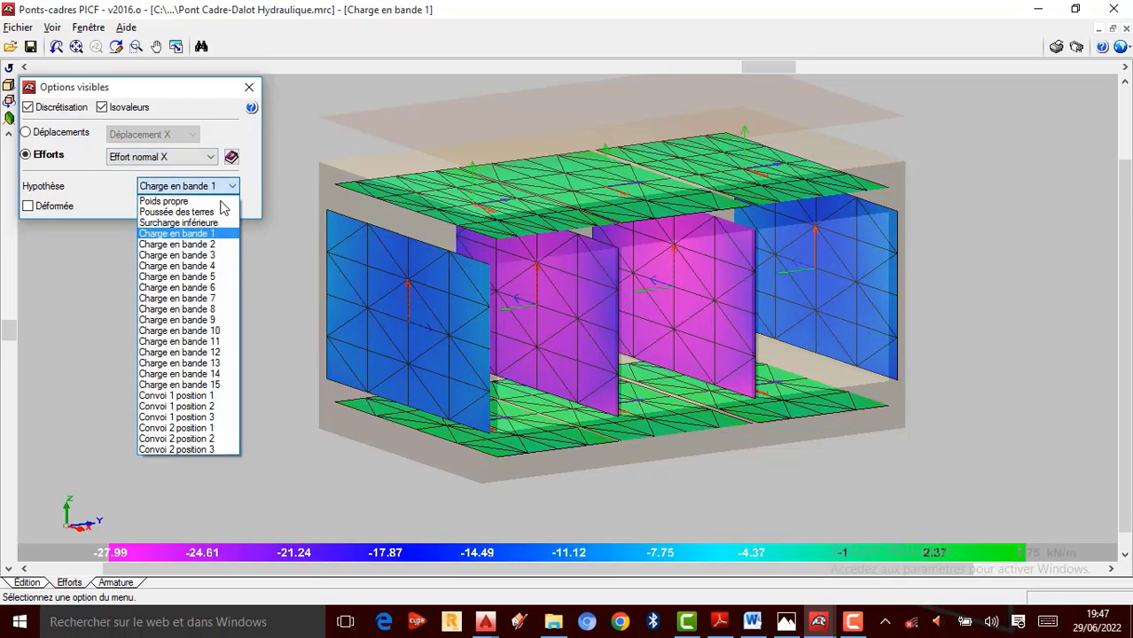
click(205, 263)
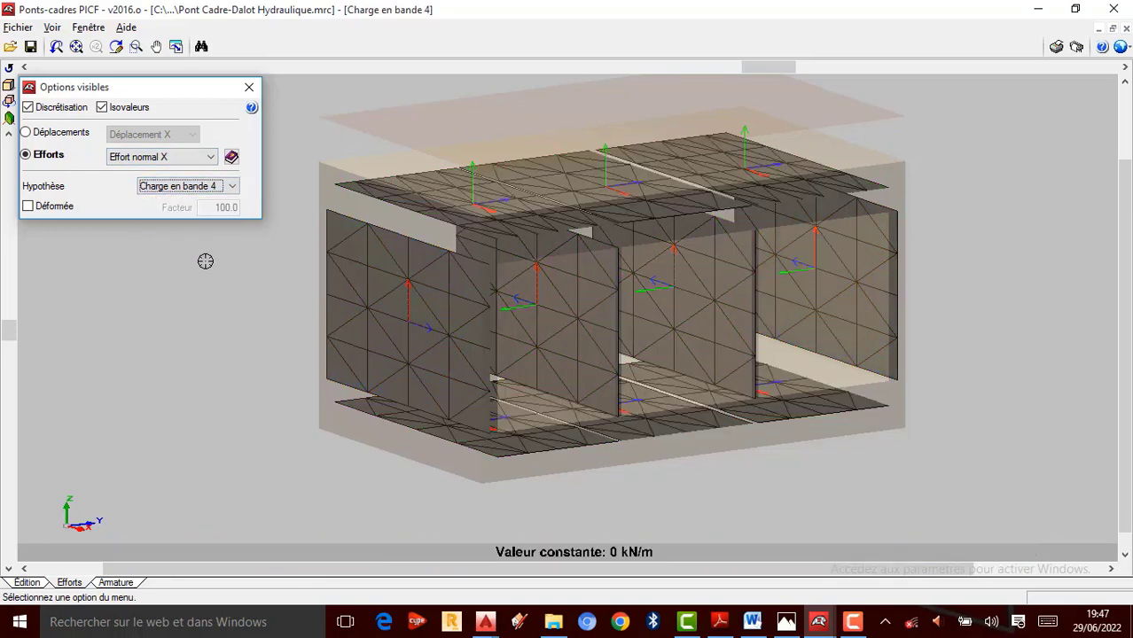
click(233, 186)
click(195, 212)
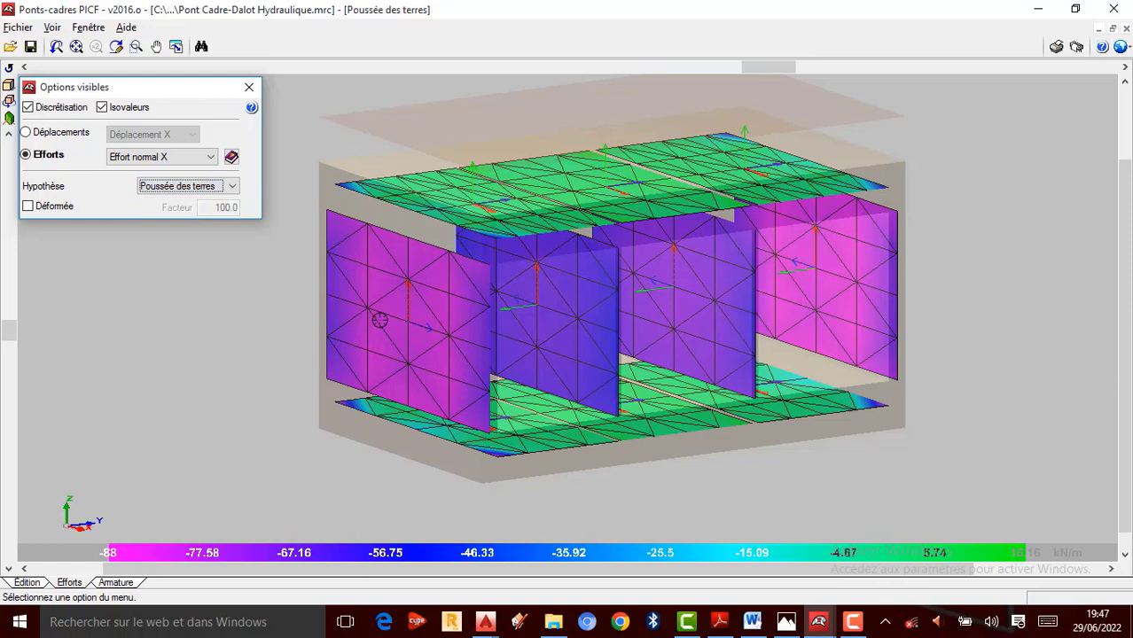
Step: Display the Armature view and examine the overall plan of the culvert with its four wing walls
click(121, 585)
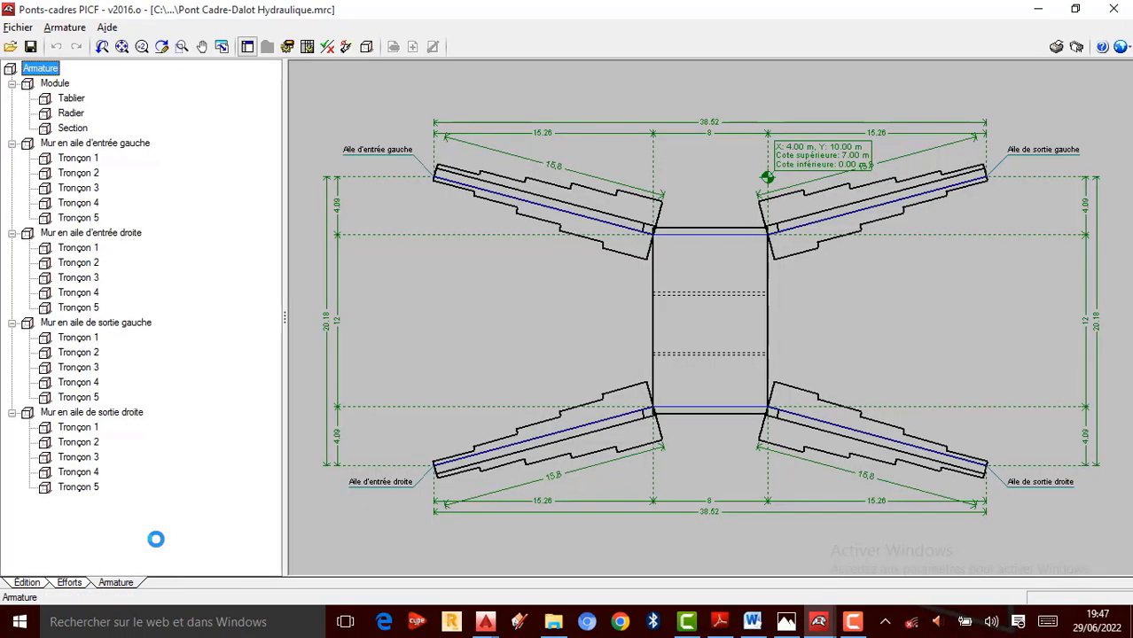
scroll(795, 309, up, 1)
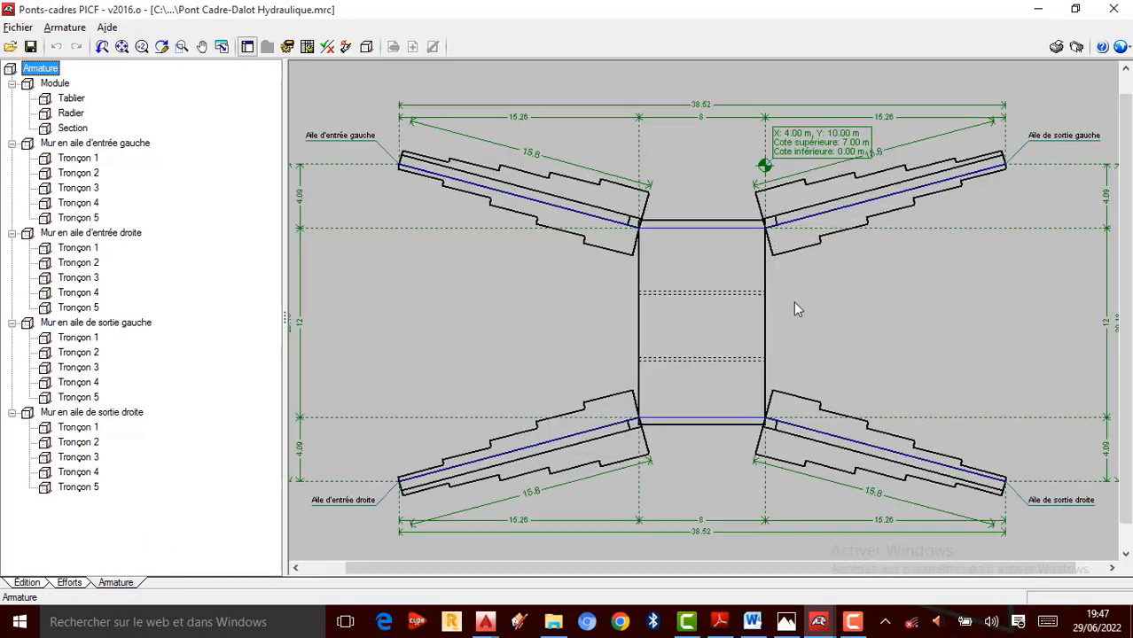
scroll(709, 343, up, 1)
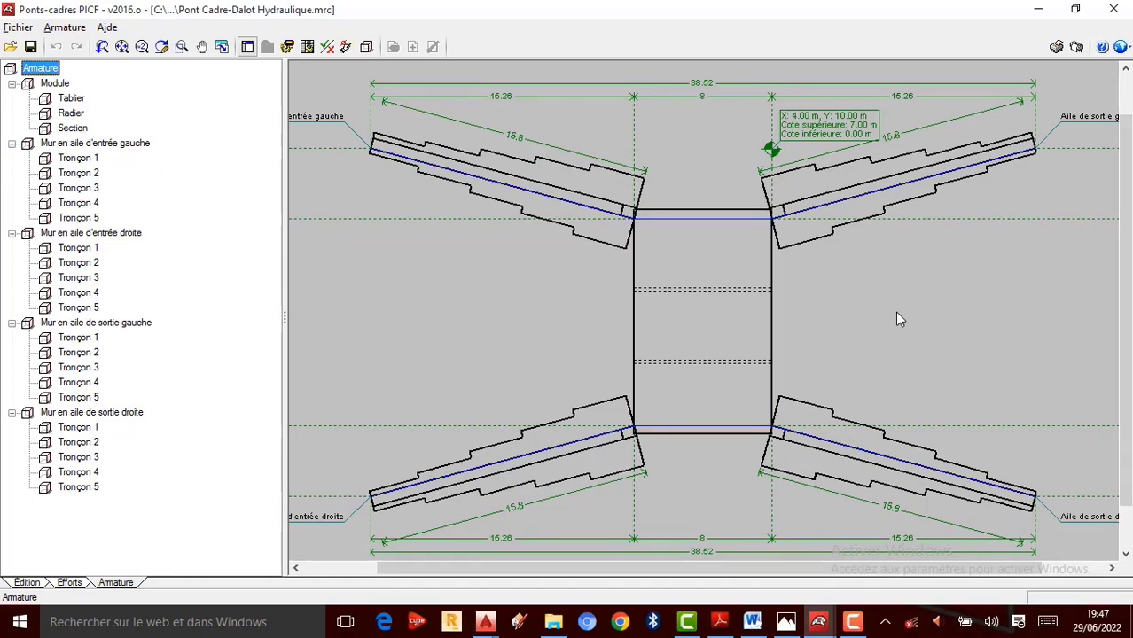
Step: Display the Module reinforcement drawings and examine the bar labels on the culvert's three-cell cross-section
click(55, 84)
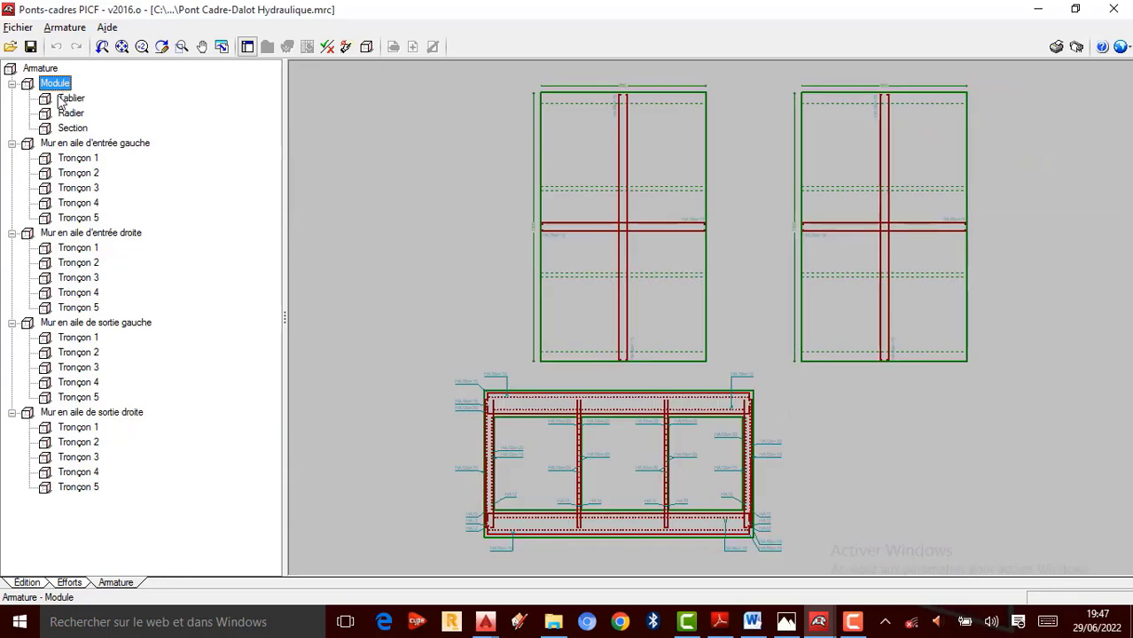
scroll(666, 499, up, 2)
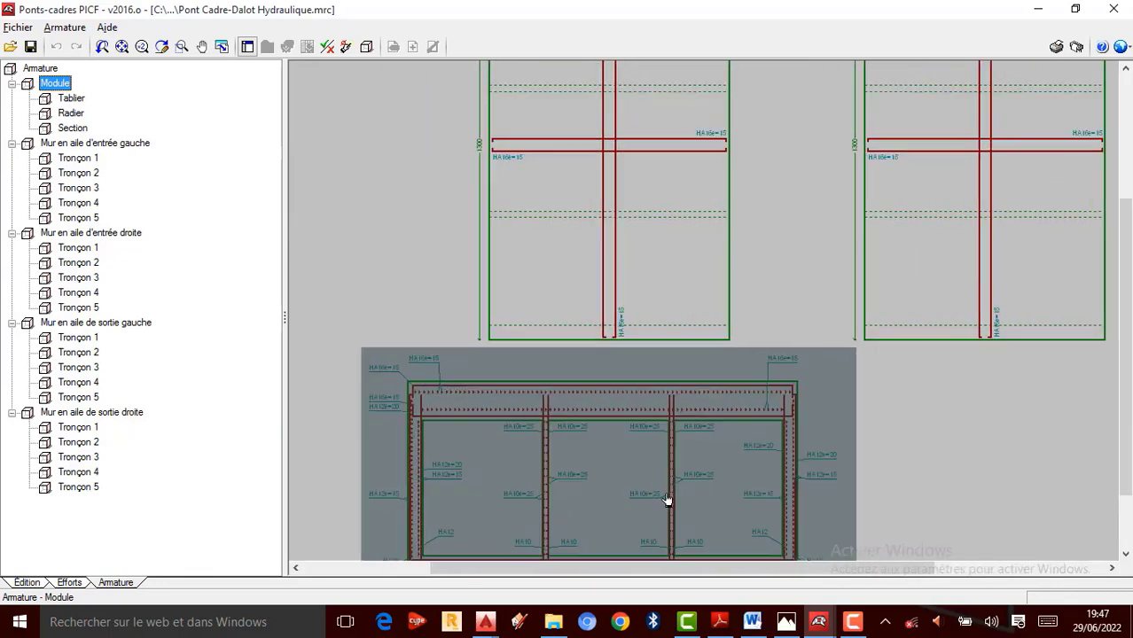
scroll(679, 261, up, 2)
scroll(640, 311, down, 3)
scroll(617, 359, up, 2)
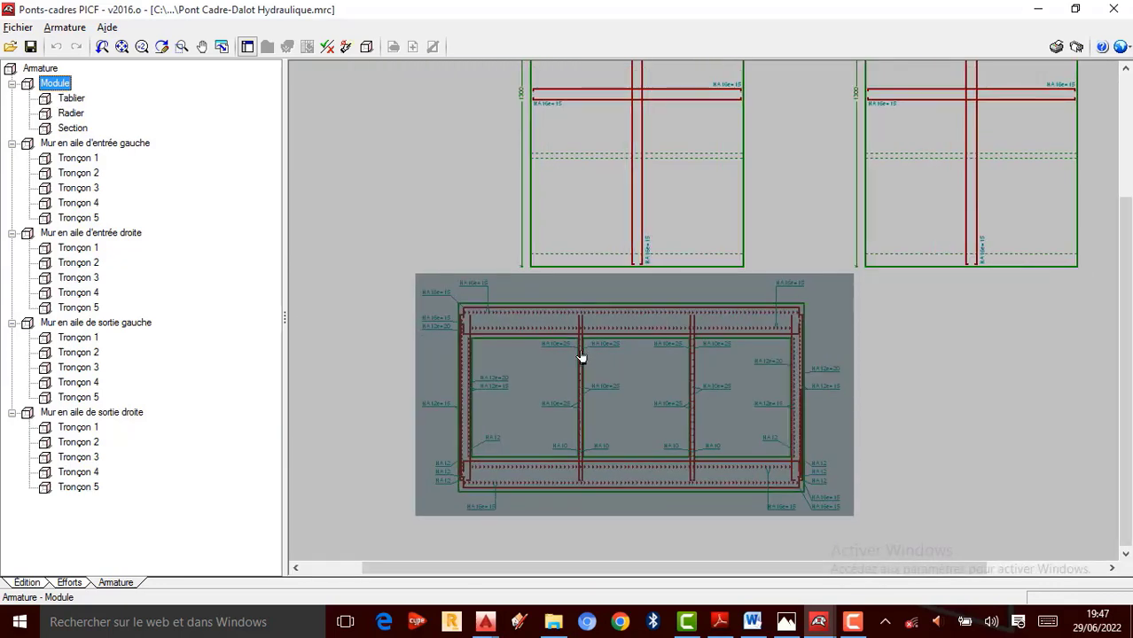
scroll(581, 357, up, 2)
scroll(602, 356, down, 1)
scroll(621, 284, up, 2)
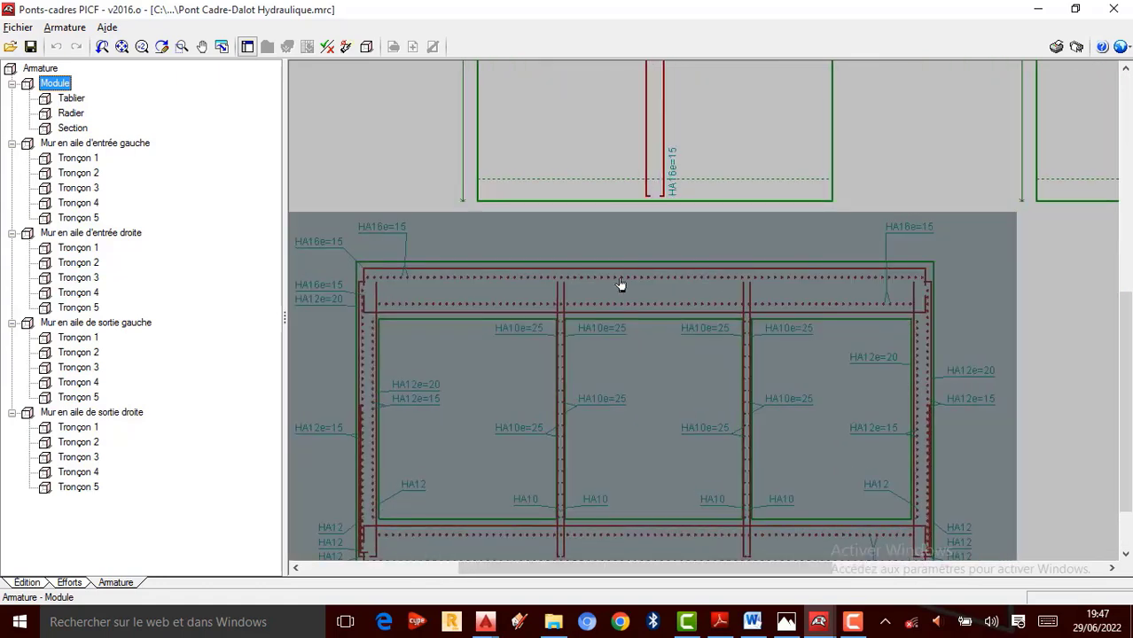
scroll(621, 284, down, 1)
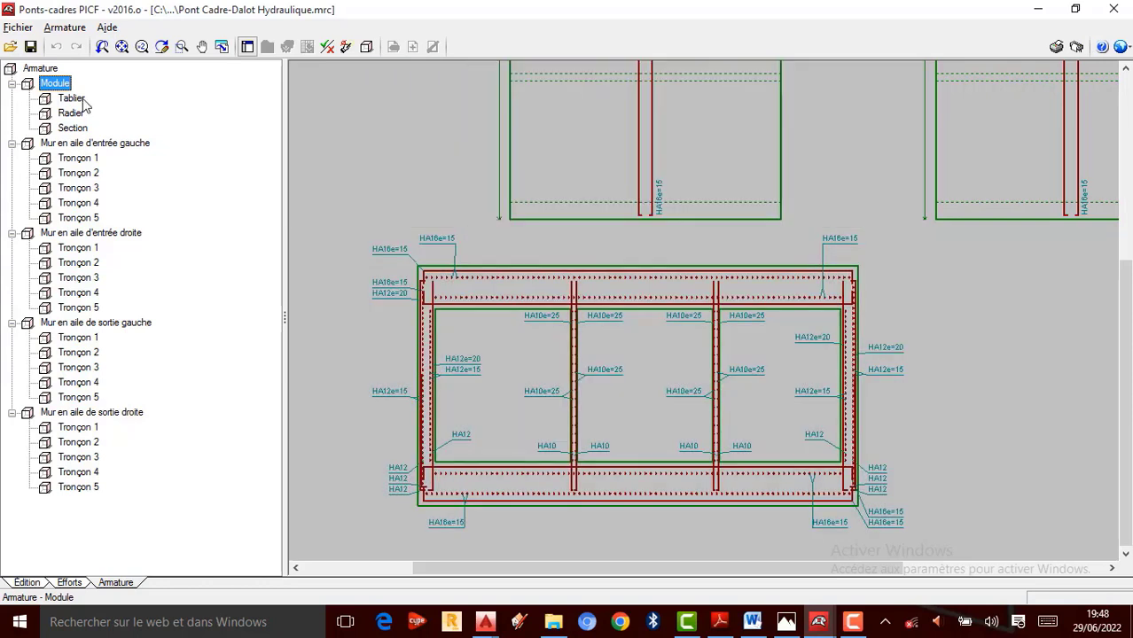
Step: Display the Tablier reinforcement plan and examine its horizontal bars up close
click(71, 98)
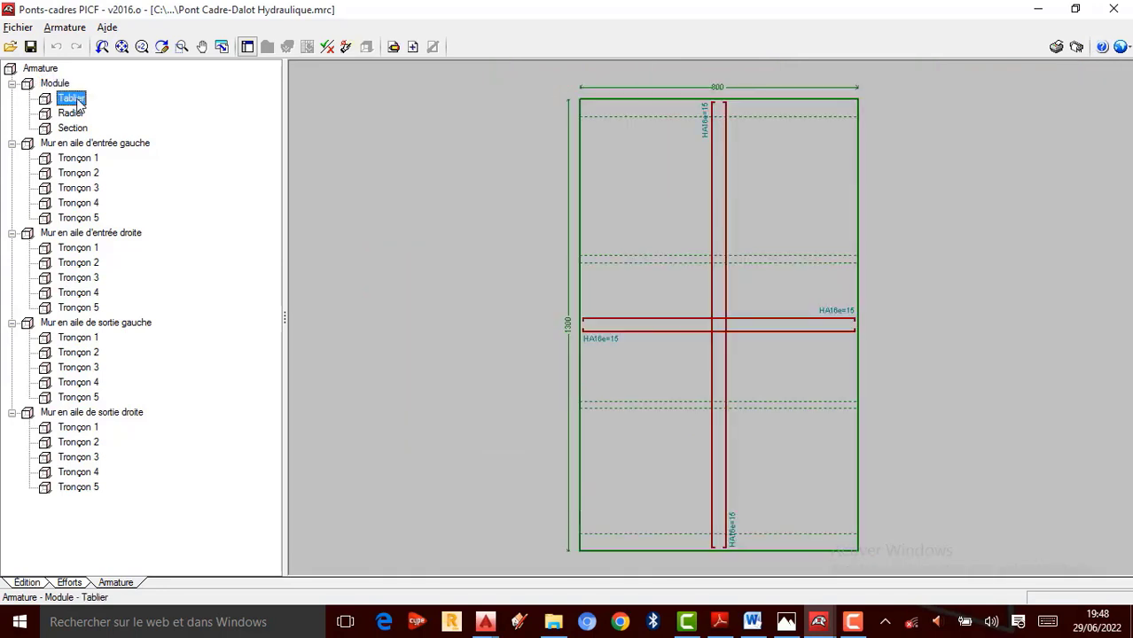
scroll(664, 355, up, 3)
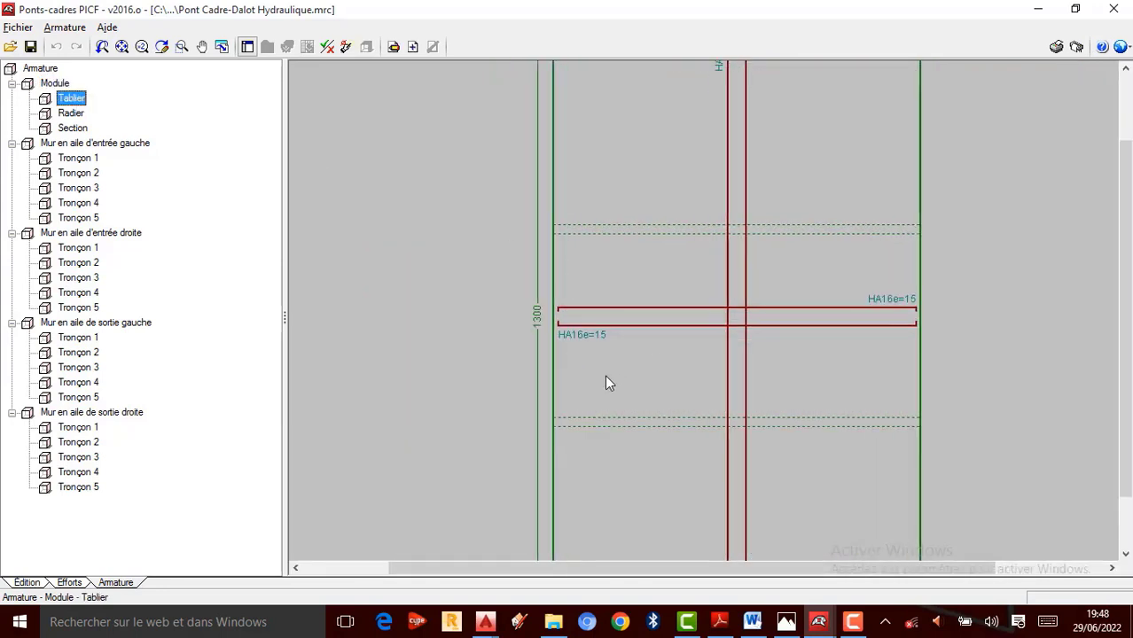
scroll(608, 382, down, 3)
scroll(684, 191, up, 1)
scroll(569, 411, up, 3)
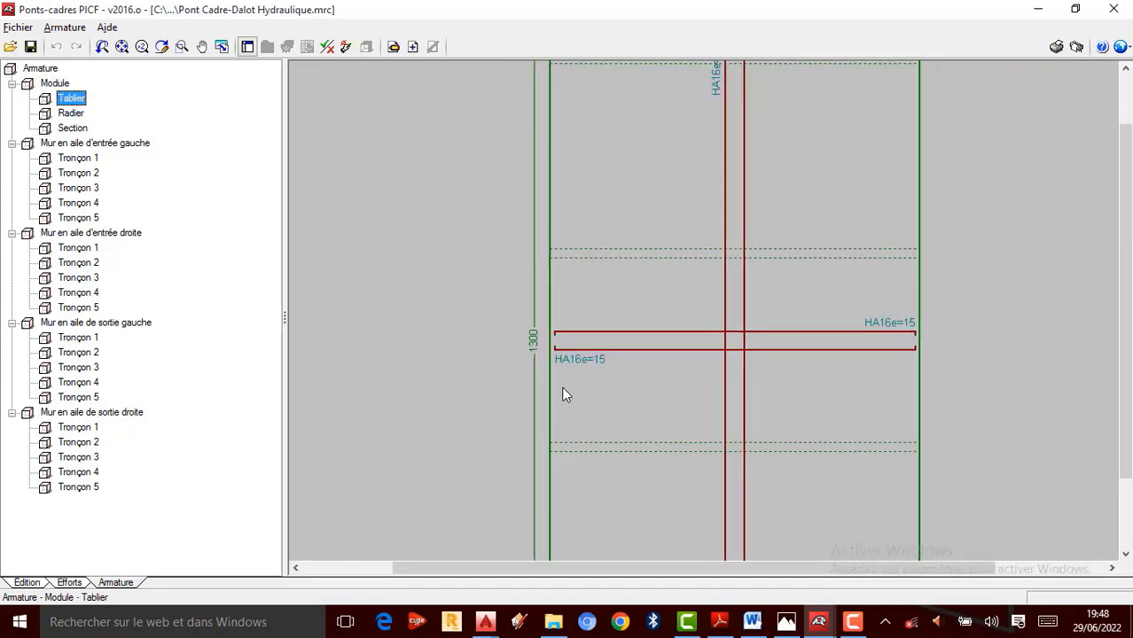
scroll(581, 381, up, 2)
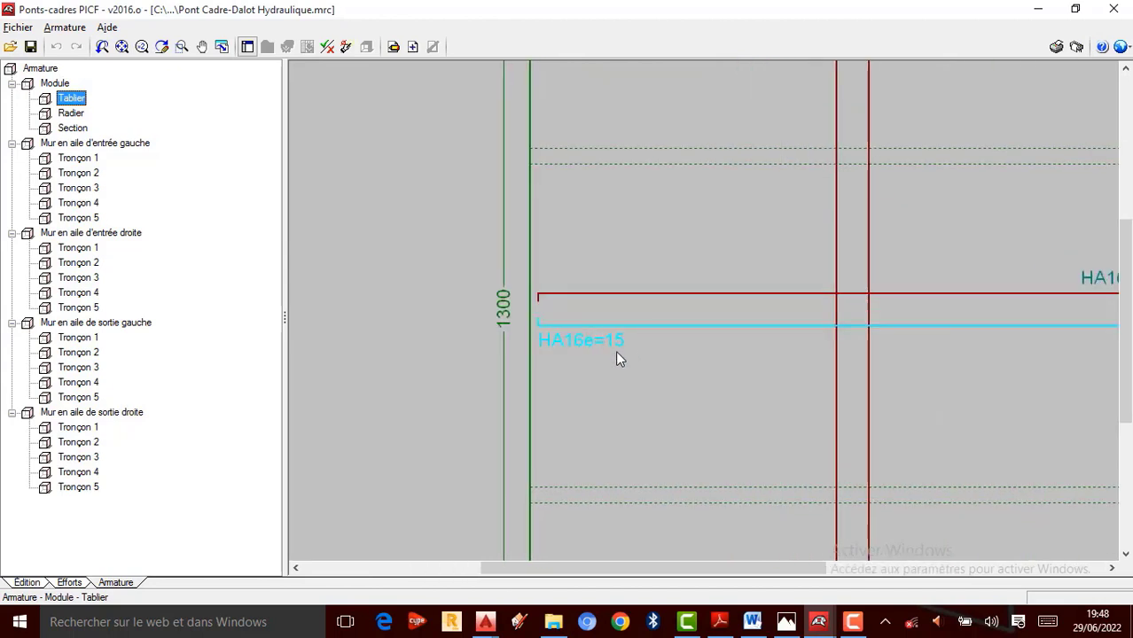
scroll(572, 362, down, 3)
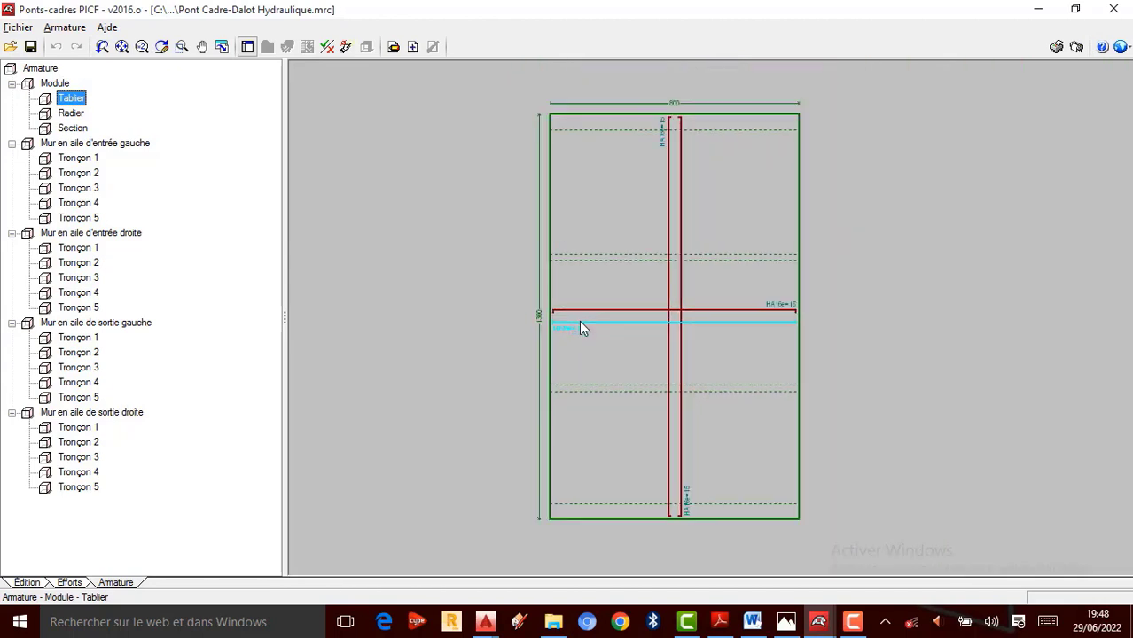
Step: Examine the vertical bars at both ends of the Tablier reinforcement plan
scroll(615, 113, up, 4)
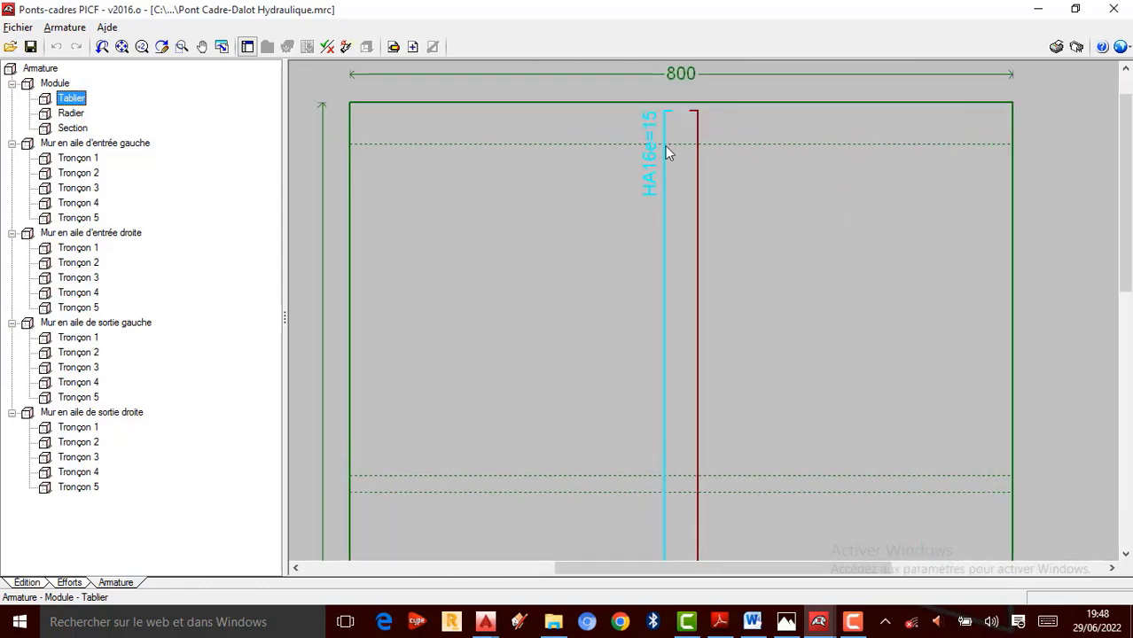
scroll(692, 148, down, 3)
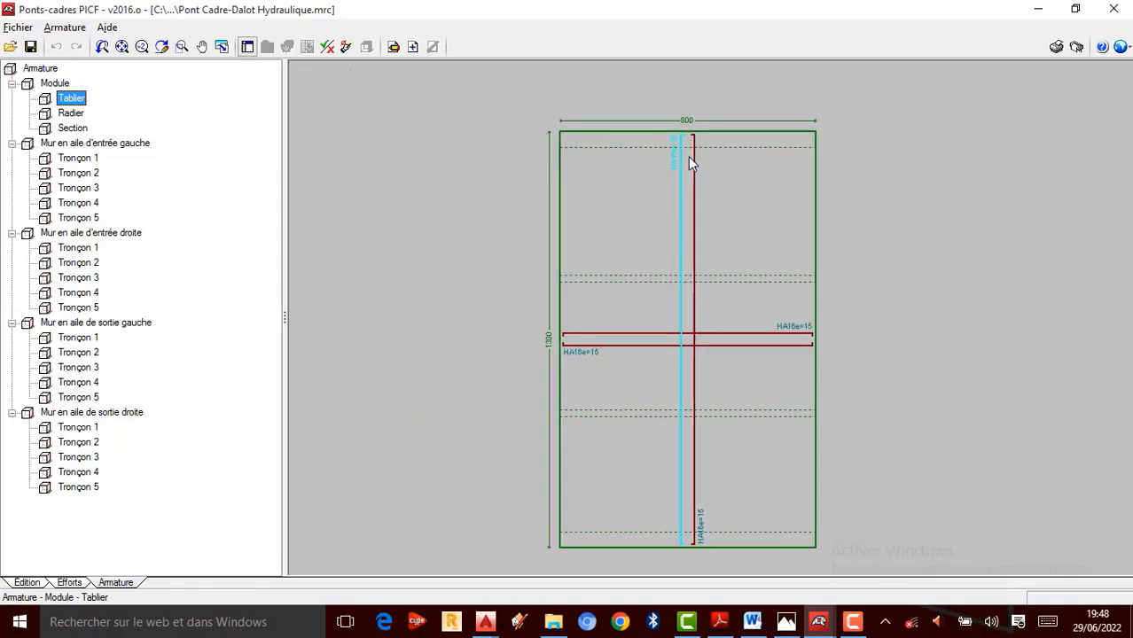
scroll(643, 448, up, 3)
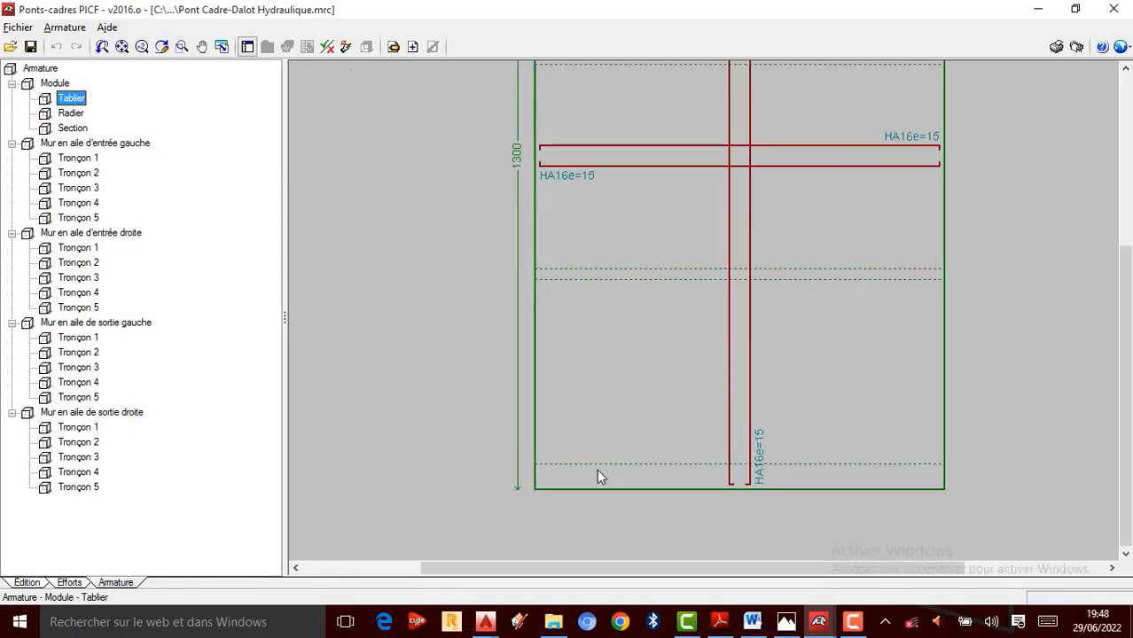
scroll(598, 477, down, 1)
Step: Recheck the lower horizontal bar of the Tablier plan and examine the deck's overall reinforcement layout
scroll(709, 227, up, 4)
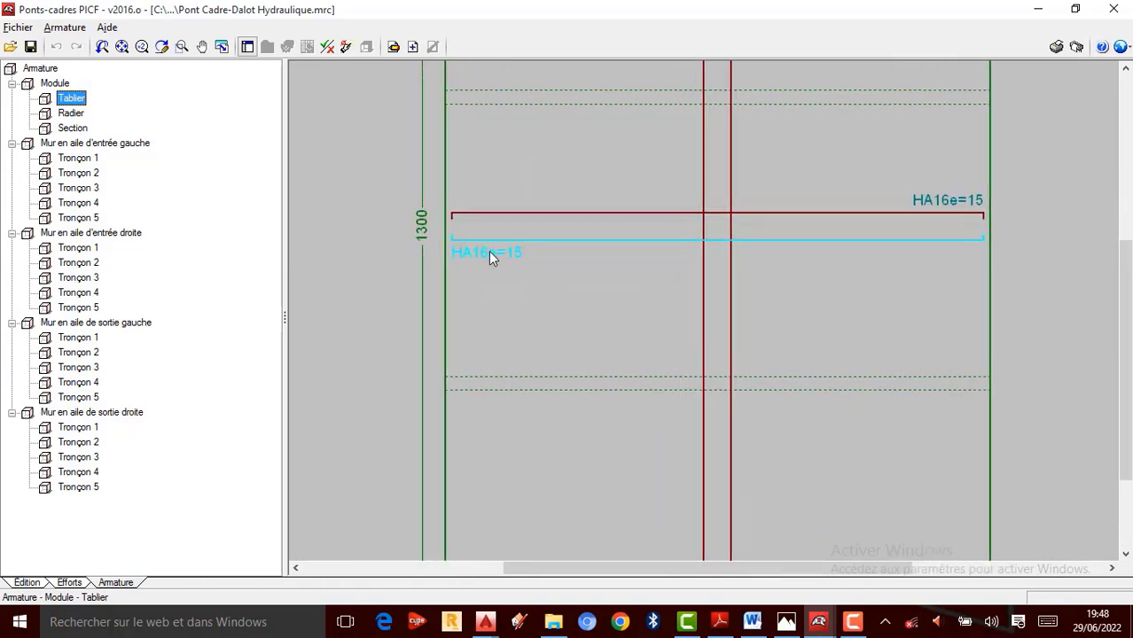
scroll(472, 306, down, 3)
scroll(545, 87, up, 3)
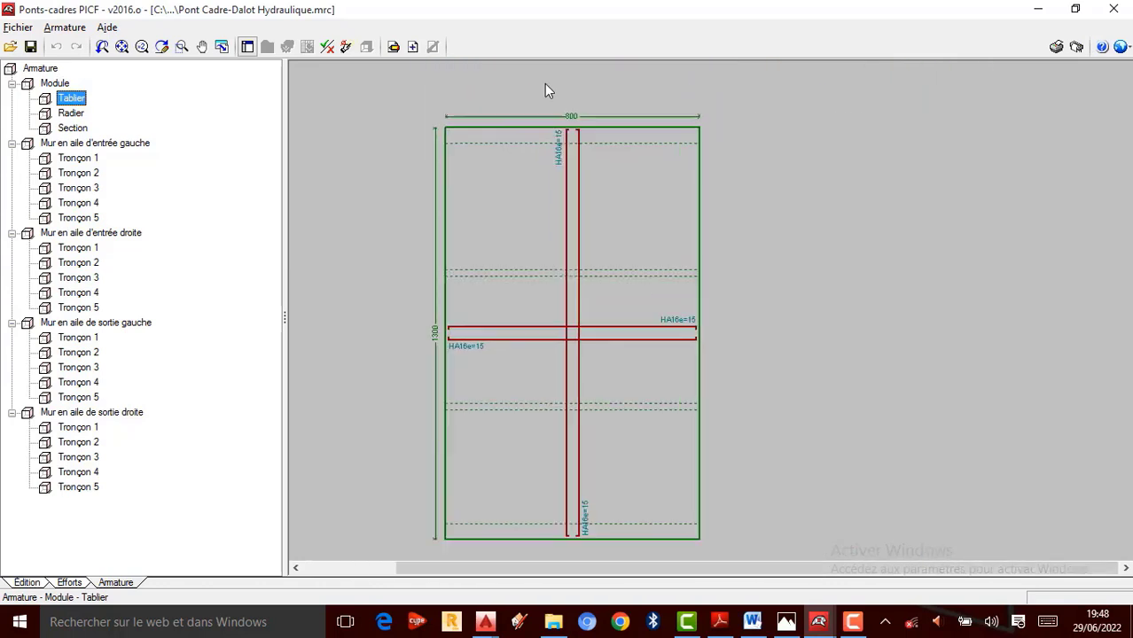
scroll(619, 132, down, 1)
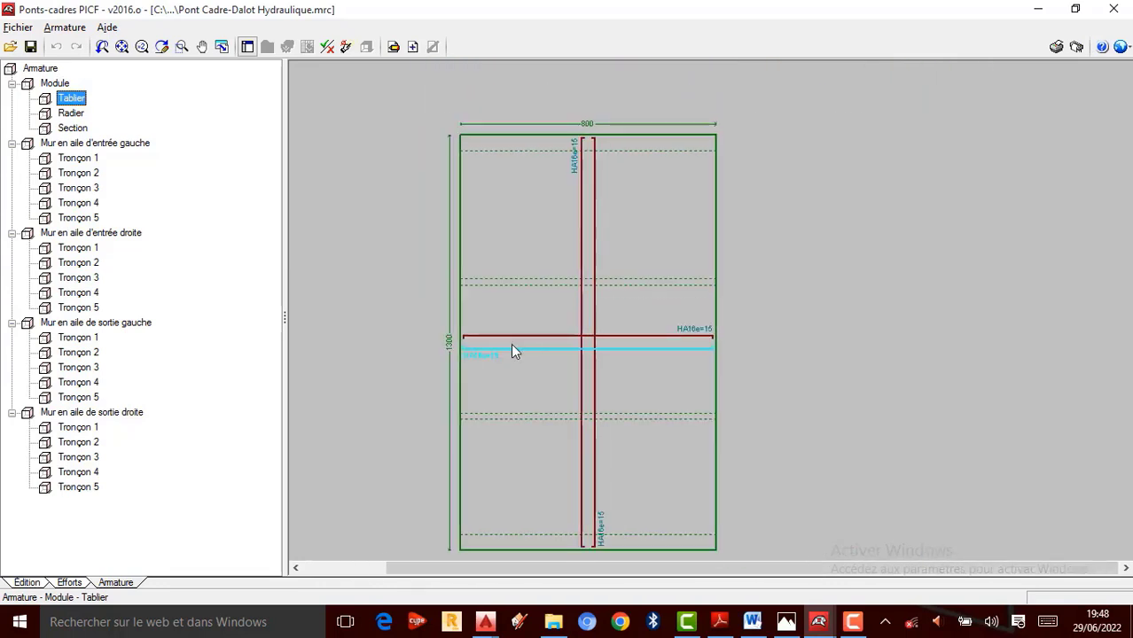
scroll(496, 213, up, 1)
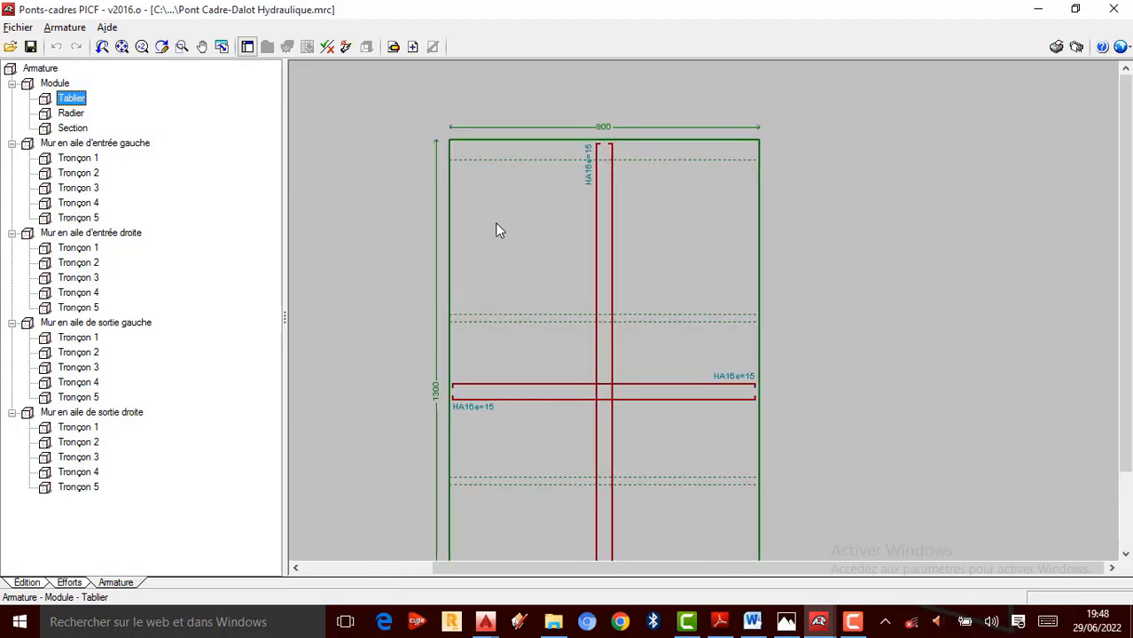
scroll(552, 317, down, 2)
scroll(520, 352, up, 1)
scroll(568, 266, down, 1)
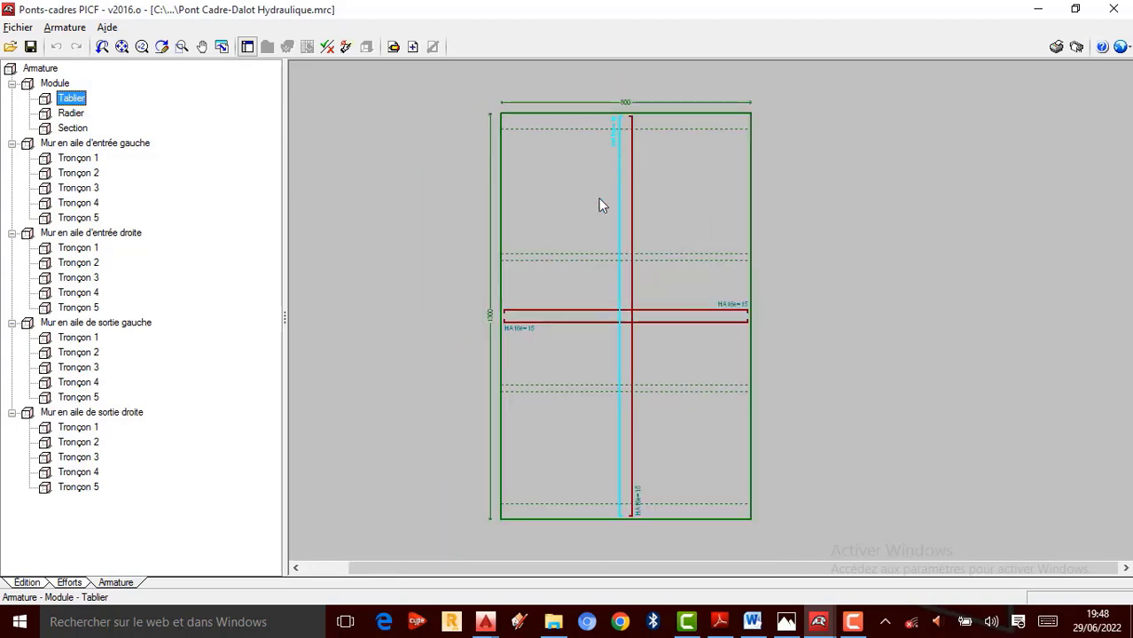
Step: Display the Radier reinforcement plan and examine its horizontal and vertical bars
click(71, 114)
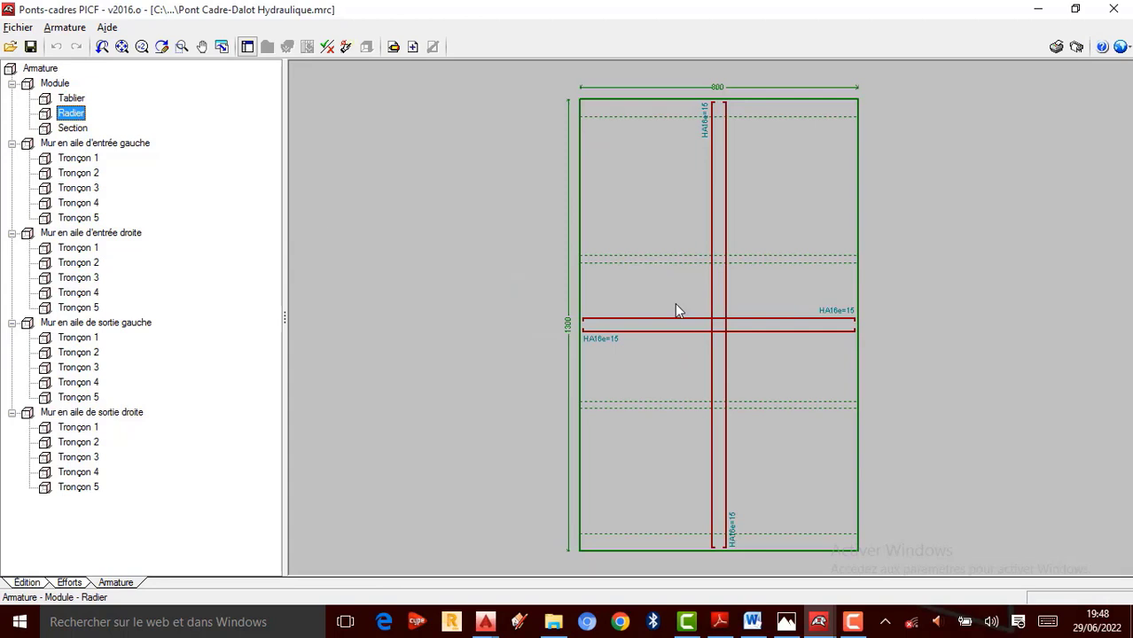
scroll(662, 329, up, 1)
scroll(581, 391, down, 1)
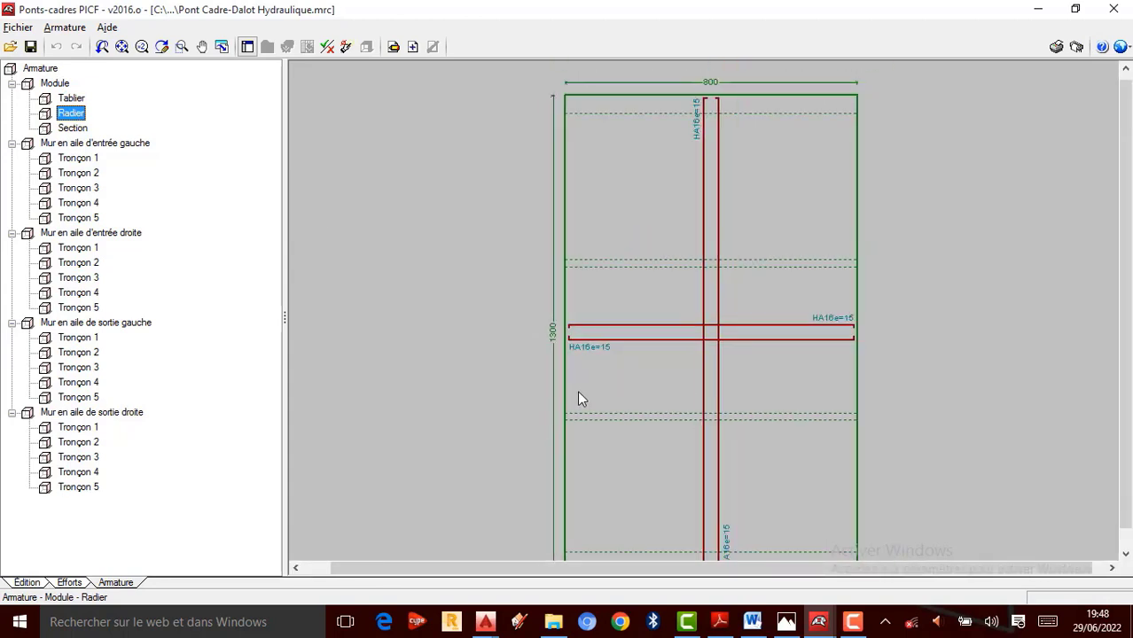
scroll(603, 337, down, 1)
scroll(612, 346, up, 1)
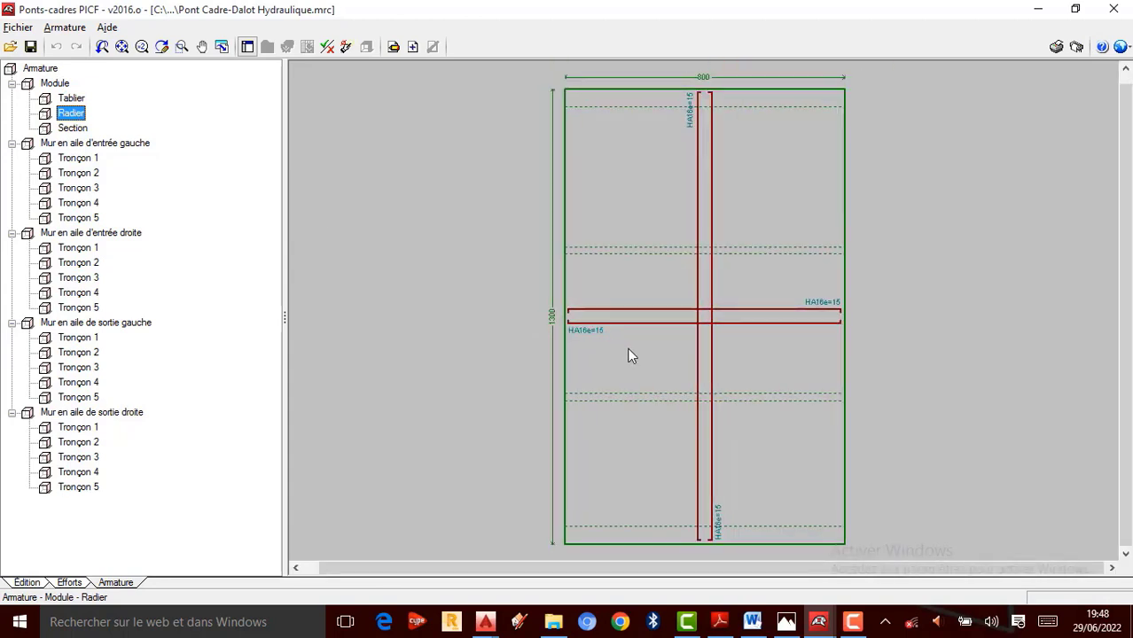
Step: Display the module's Section reinforcement drawing and examine the bars in its slabs, side walls and intermediate walls
click(73, 128)
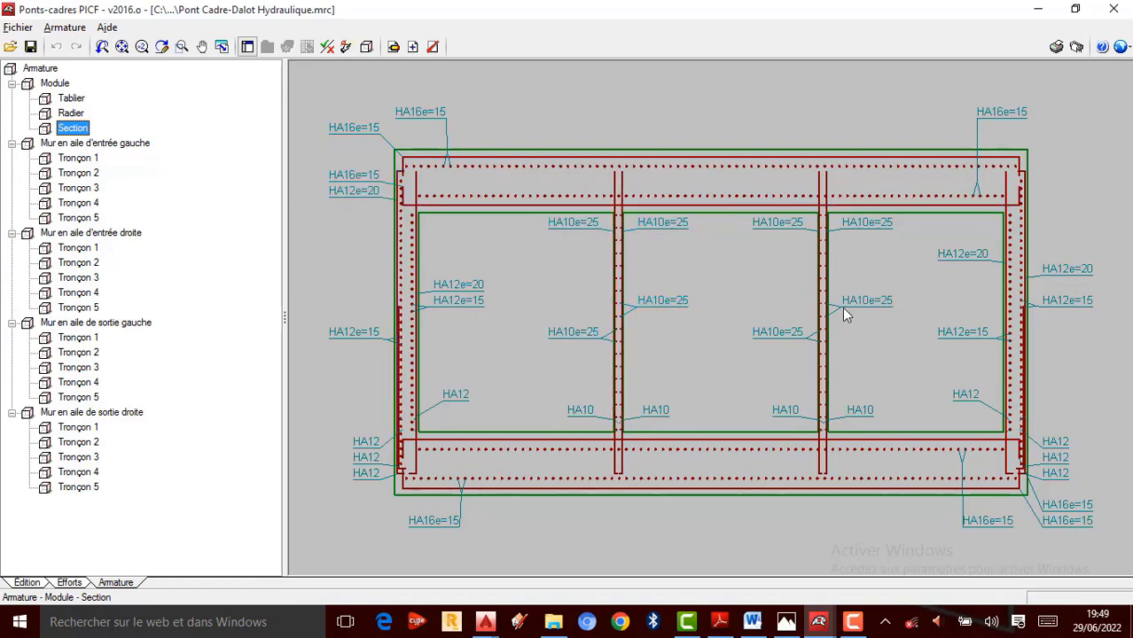
scroll(838, 319, up, 3)
scroll(835, 329, down, 3)
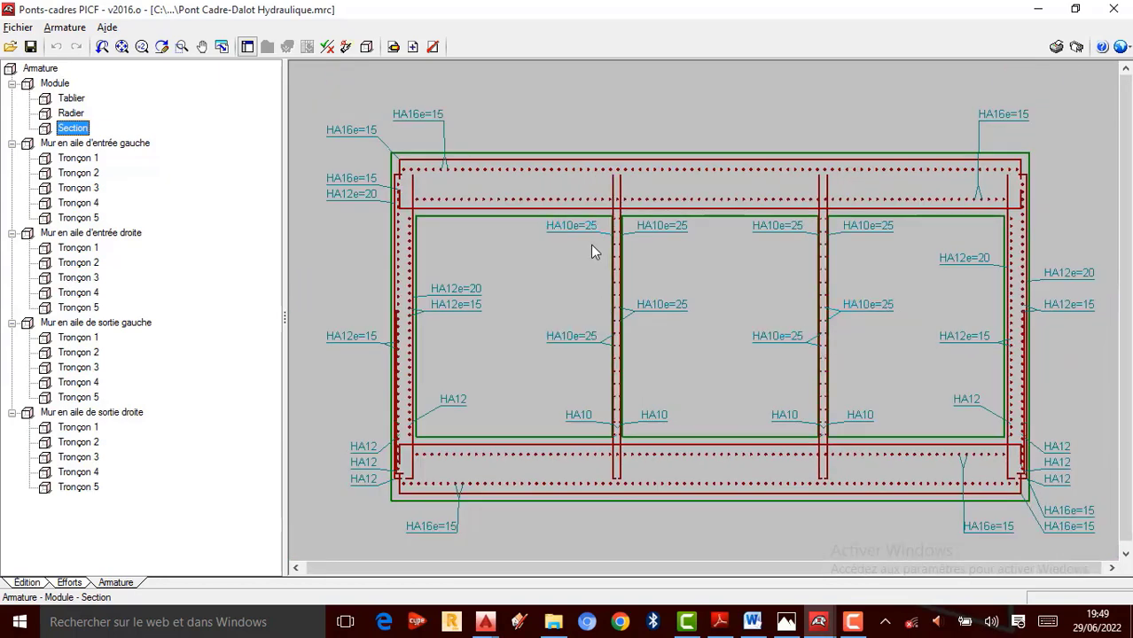
scroll(539, 381, up, 1)
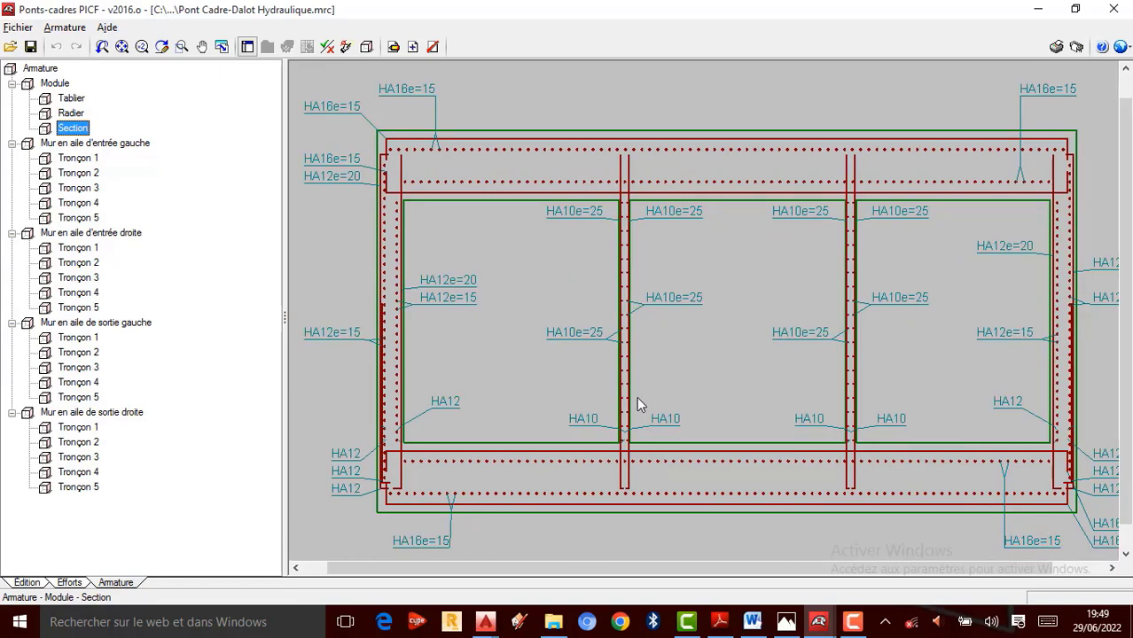
scroll(567, 451, up, 1)
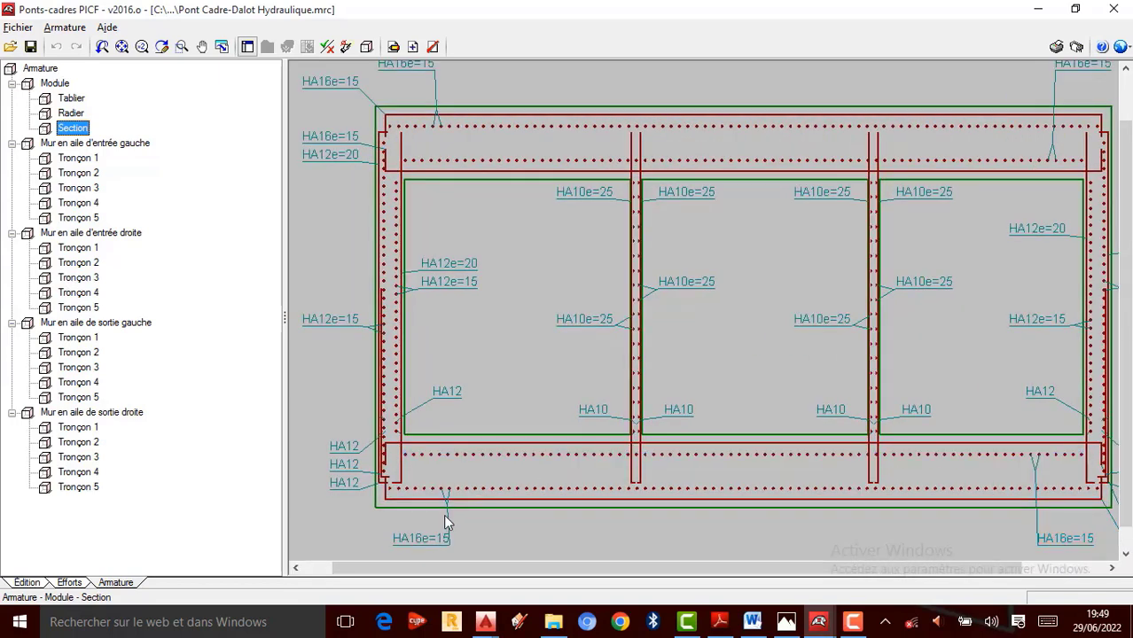
scroll(445, 521, down, 1)
scroll(604, 376, down, 1)
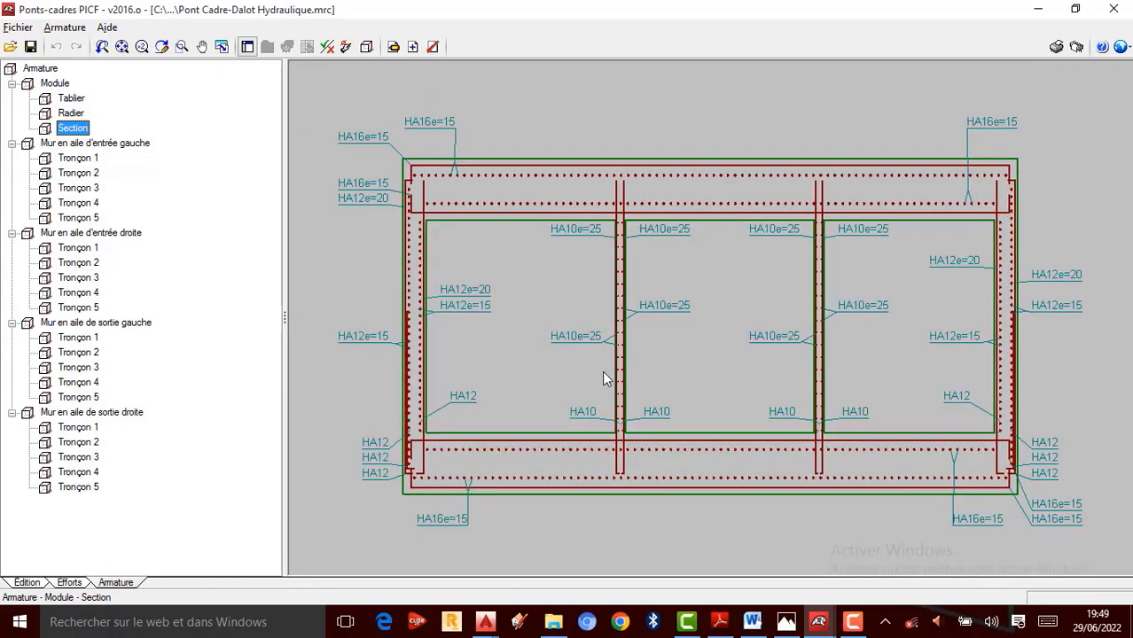
scroll(712, 459, up, 1)
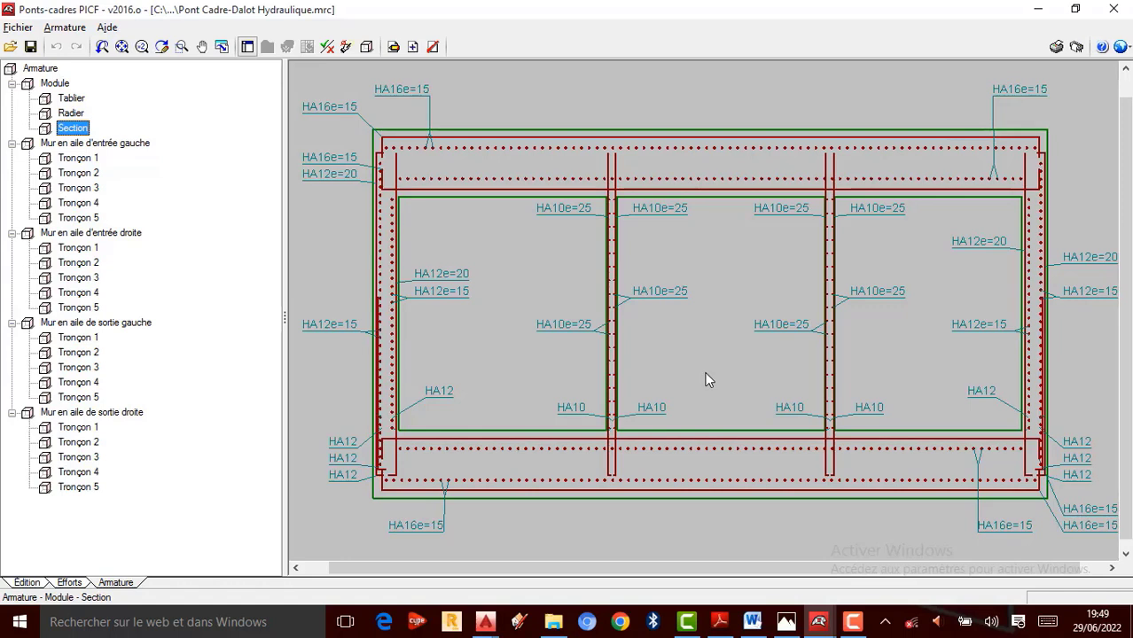
Step: Display the left entrance wing wall's elevation and examine the reinforcement sections of its Tronçon 1 to Tronçon 5
click(102, 145)
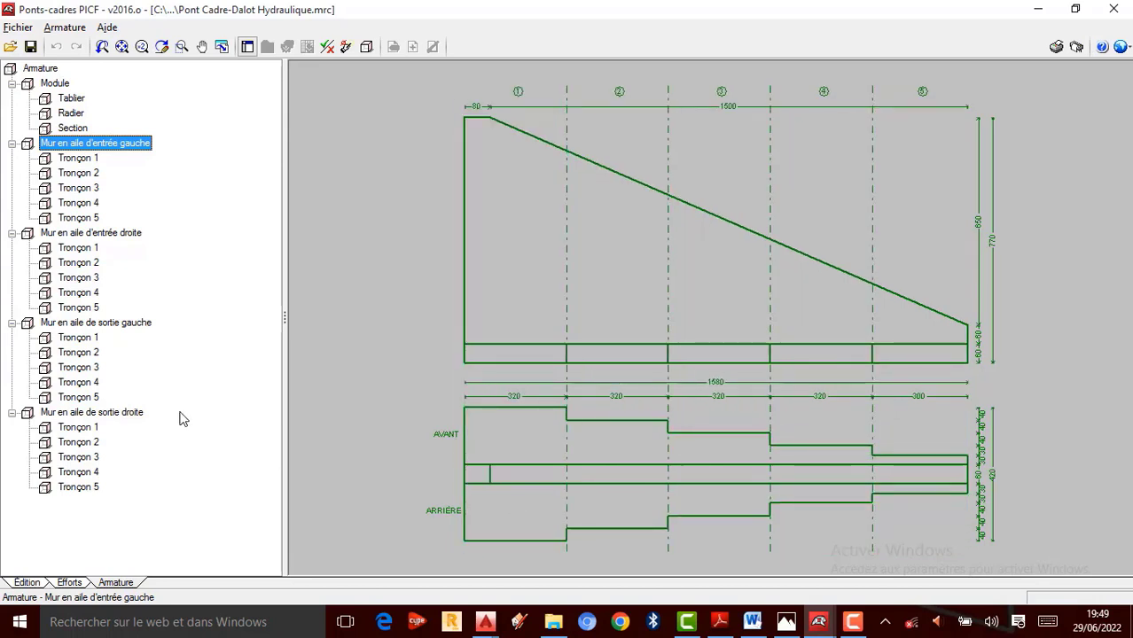
click(79, 160)
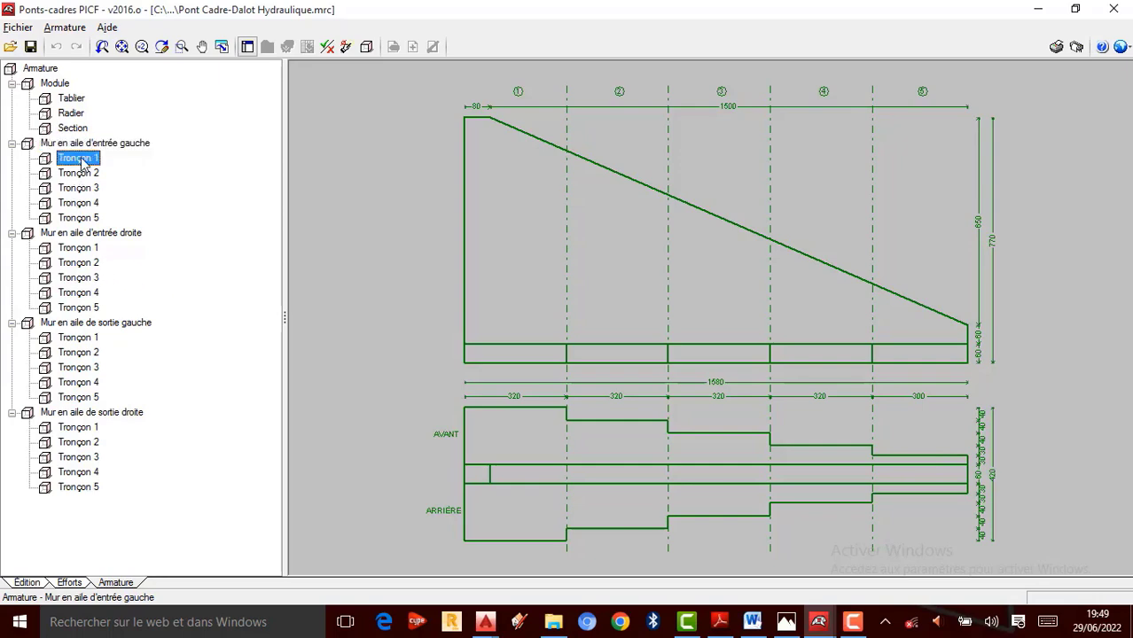
scroll(702, 488, up, 2)
scroll(701, 486, down, 1)
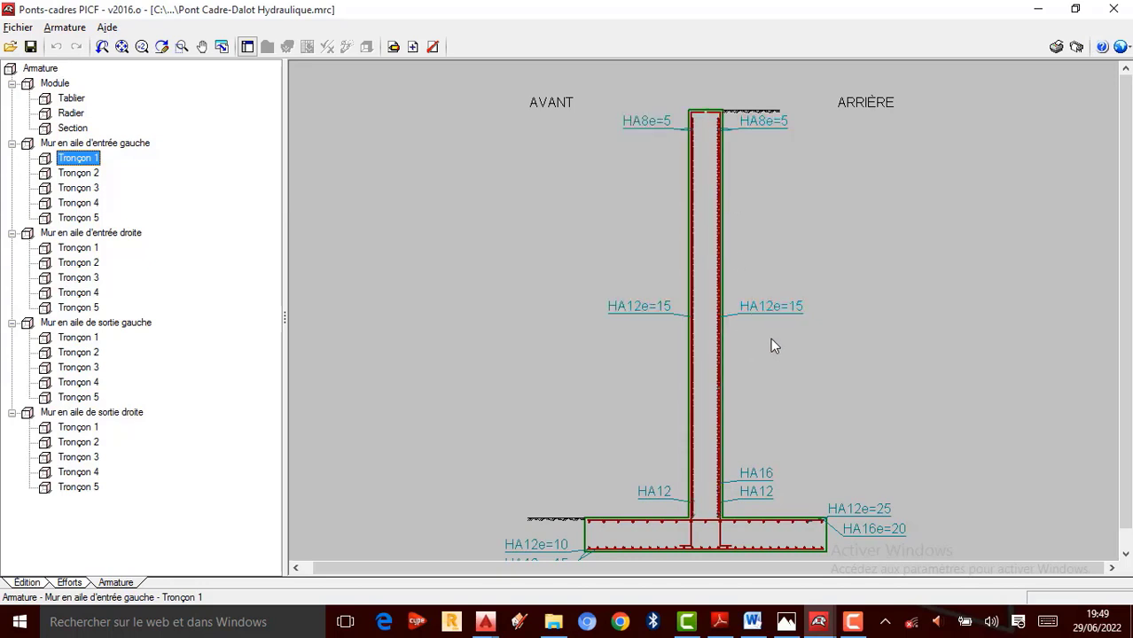
click(89, 177)
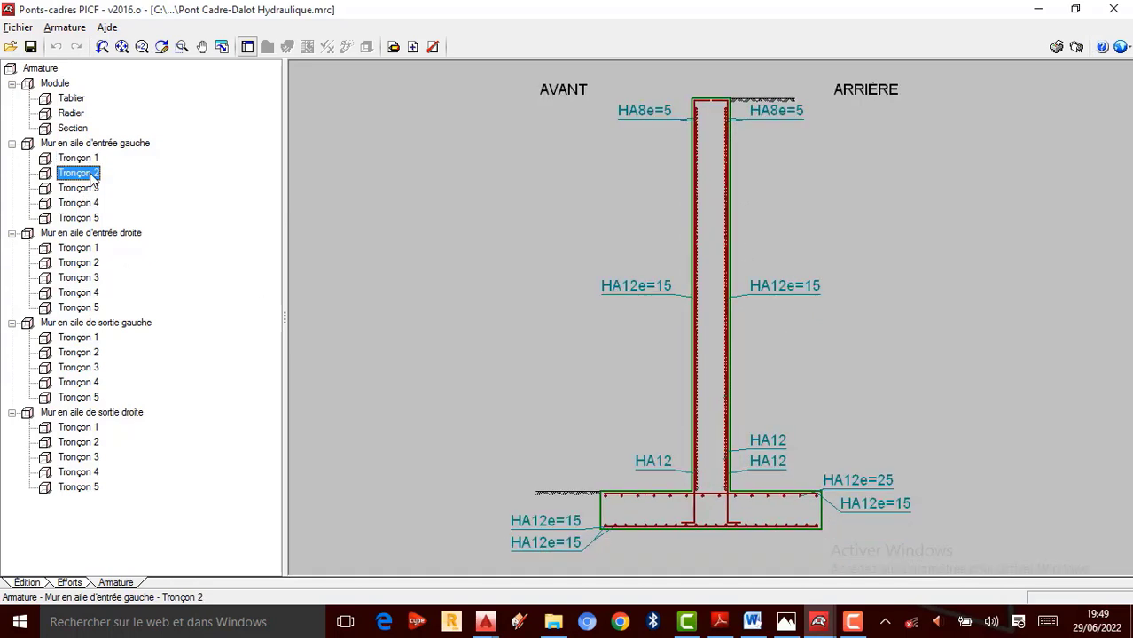
click(84, 189)
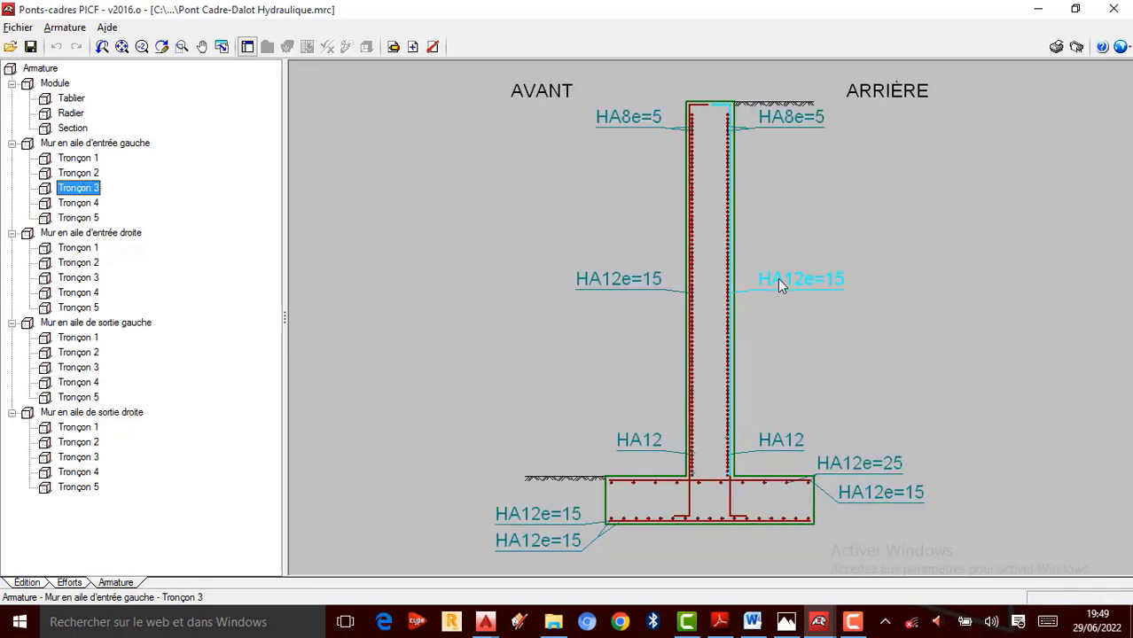
click(82, 204)
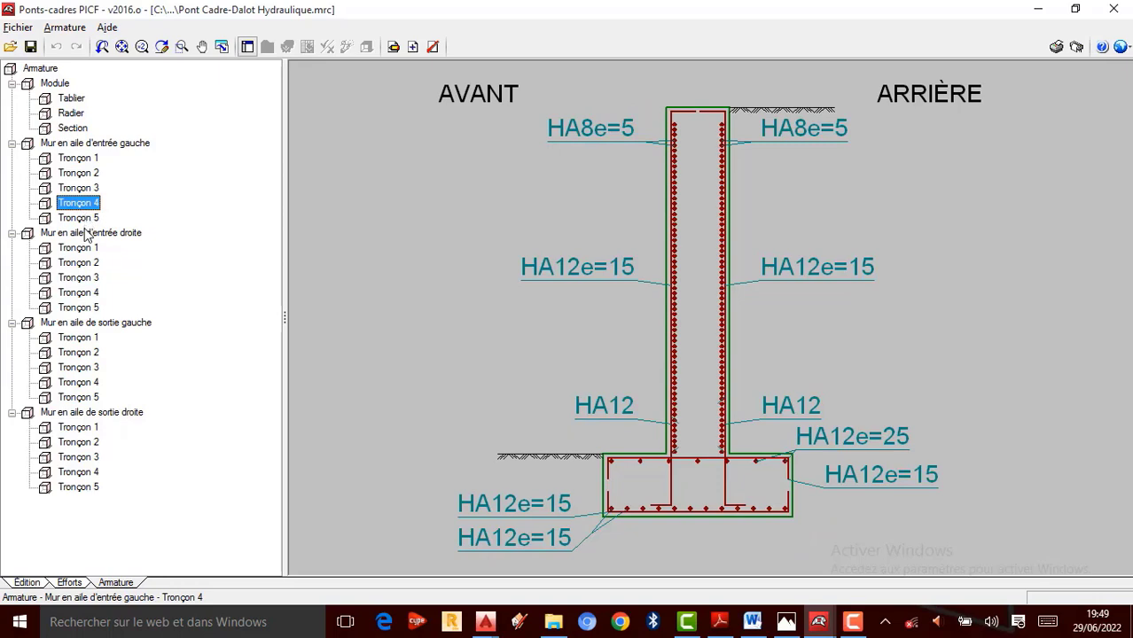
click(88, 221)
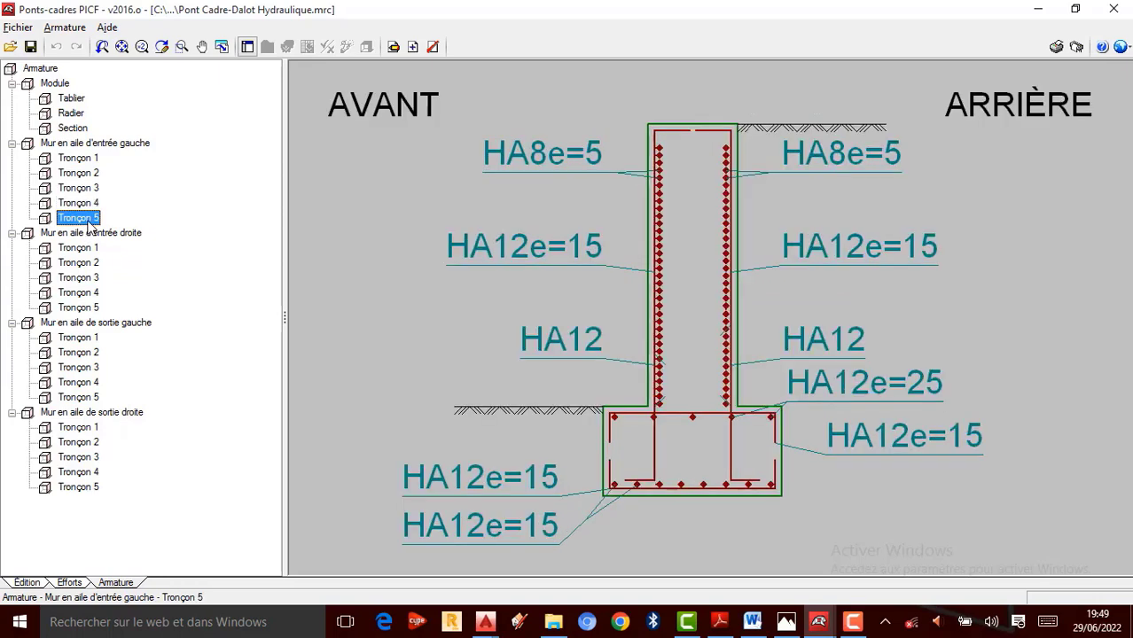
scroll(798, 292, up, 2)
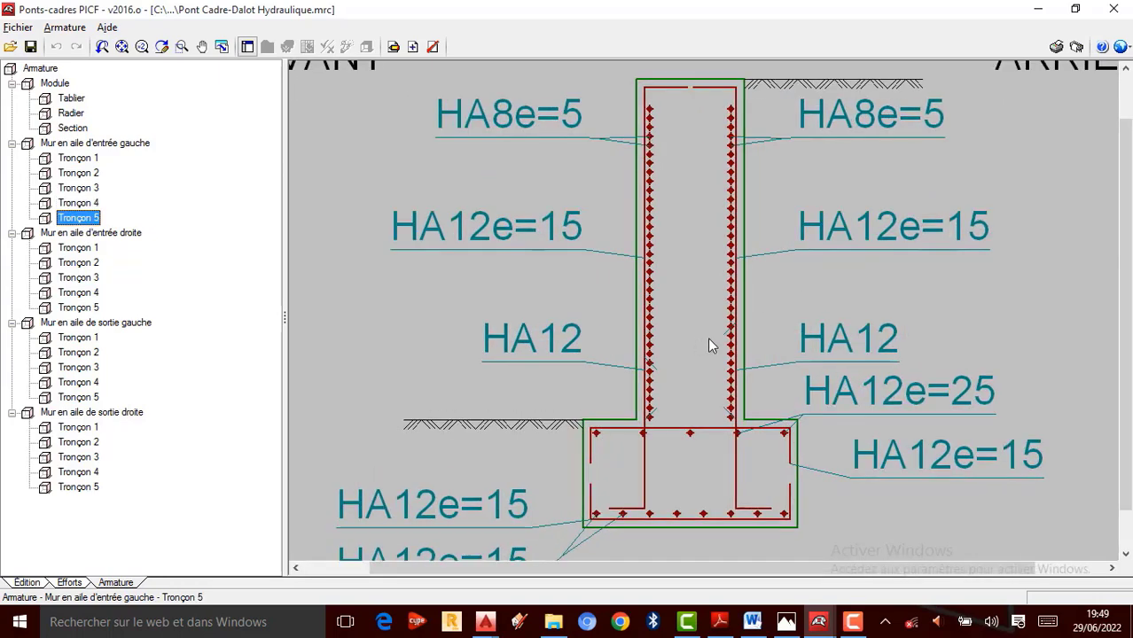
scroll(718, 350, down, 3)
scroll(733, 359, down, 1)
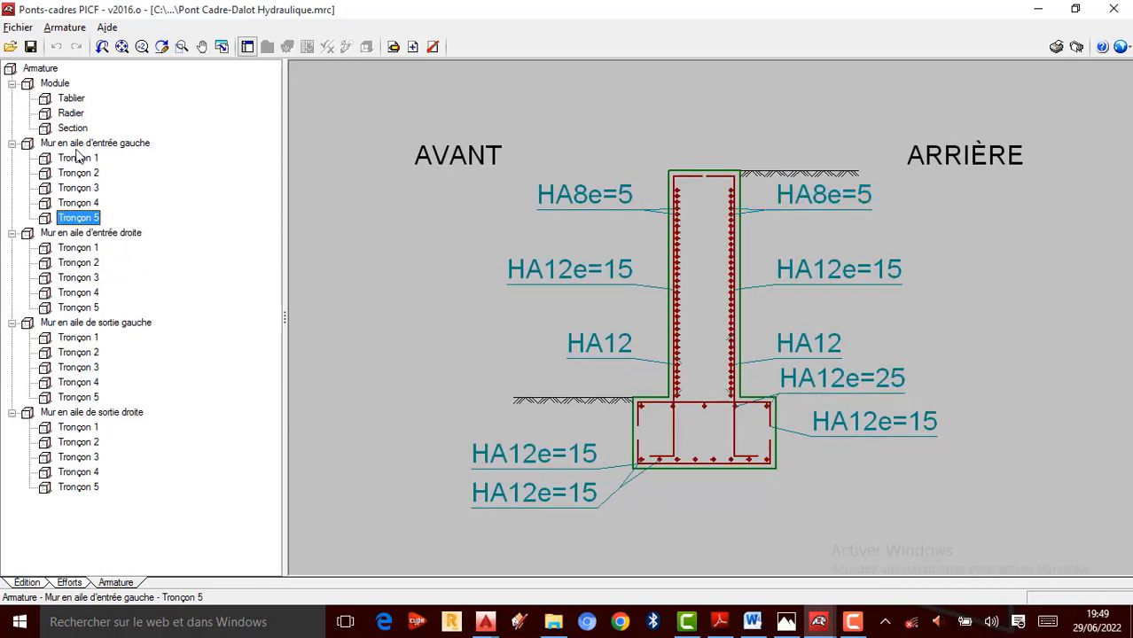
Step: Display the right entrance wing wall's elevation and examine the reinforcement sections of its Tronçon 1 to Tronçon 5
click(108, 238)
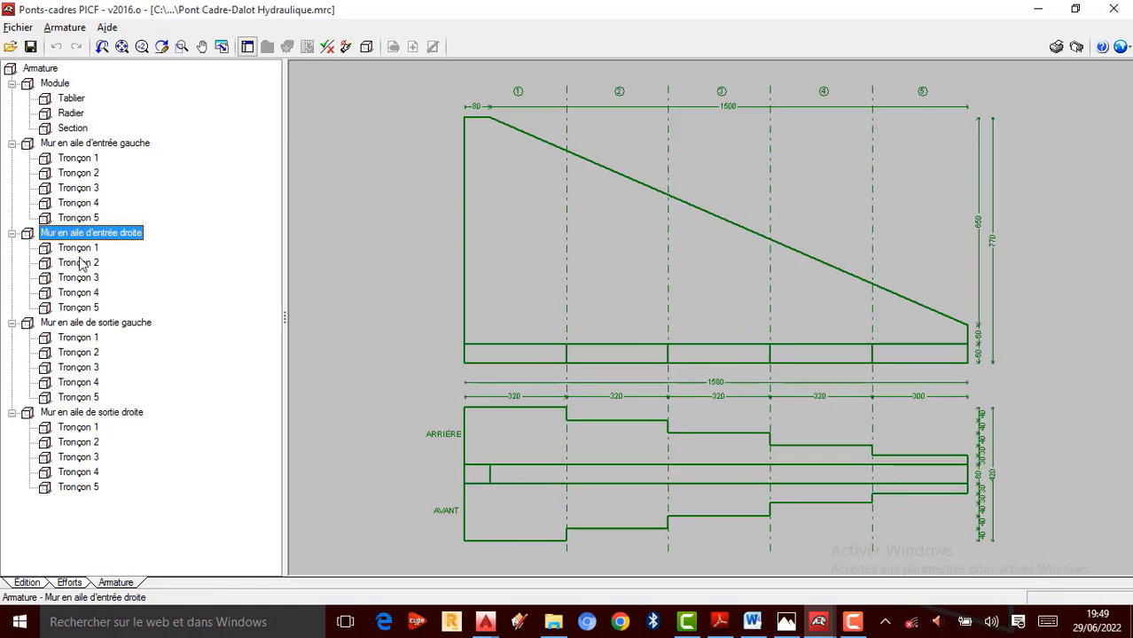
click(80, 250)
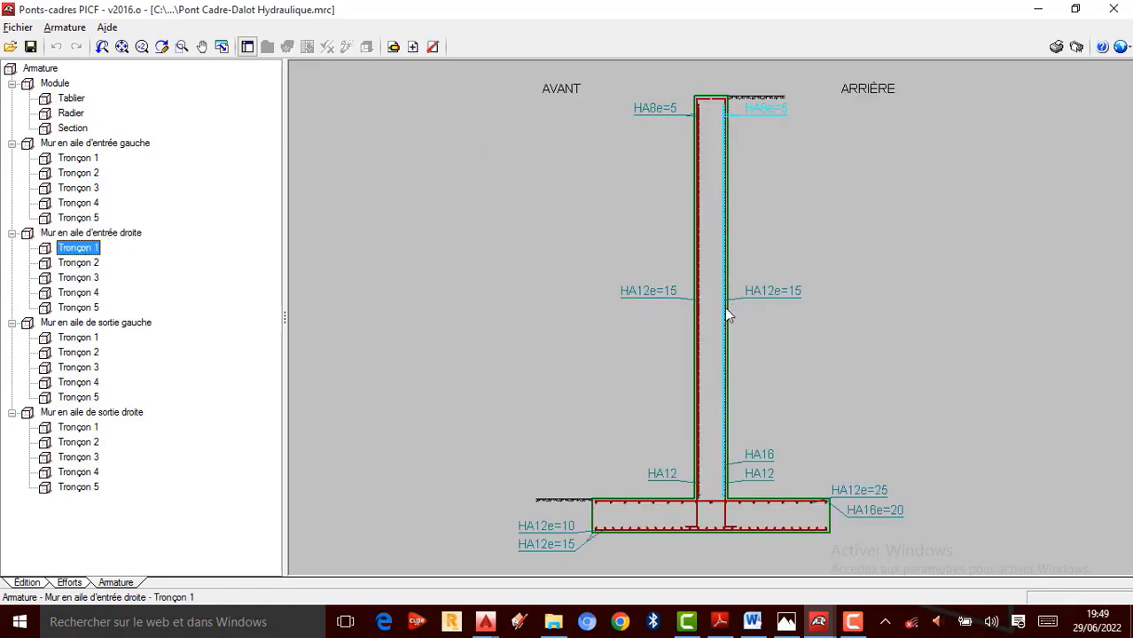
click(80, 263)
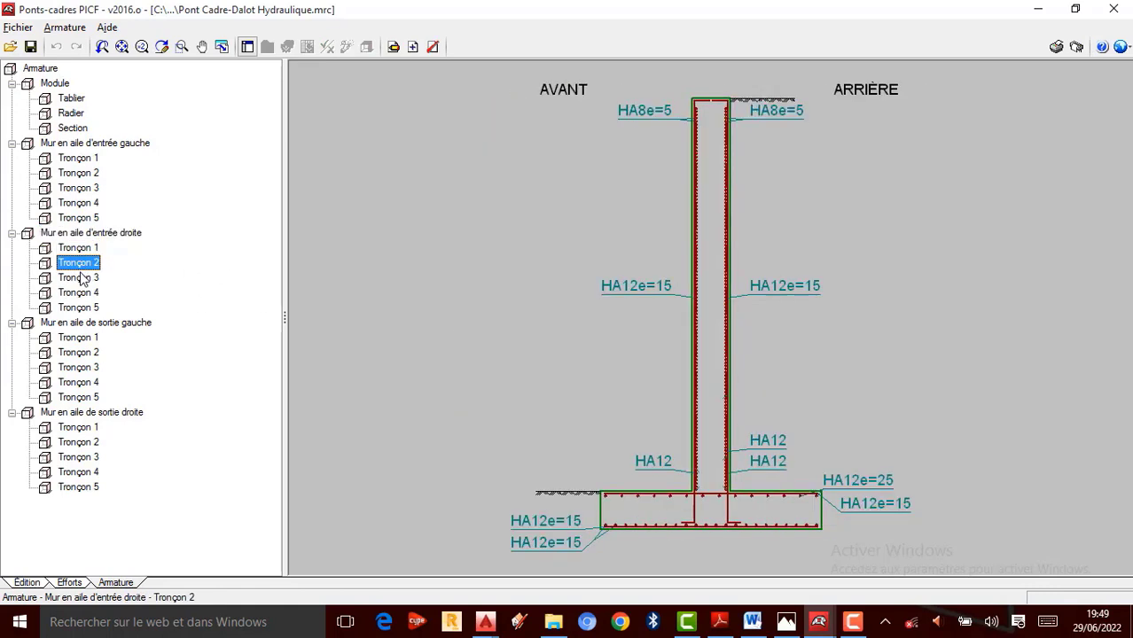
click(84, 279)
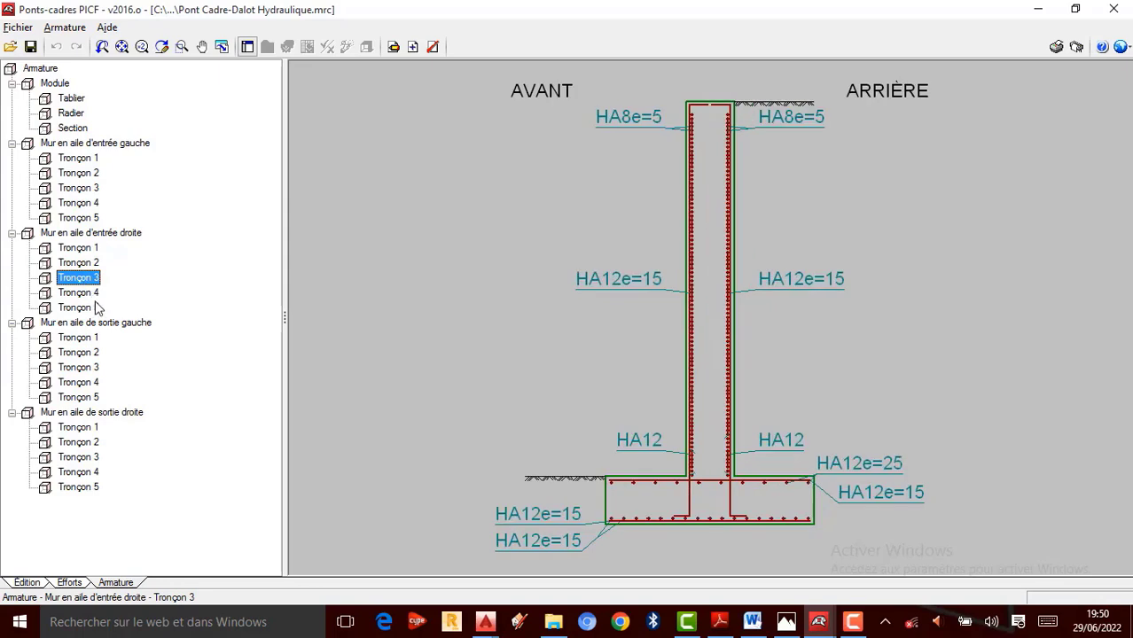
click(89, 293)
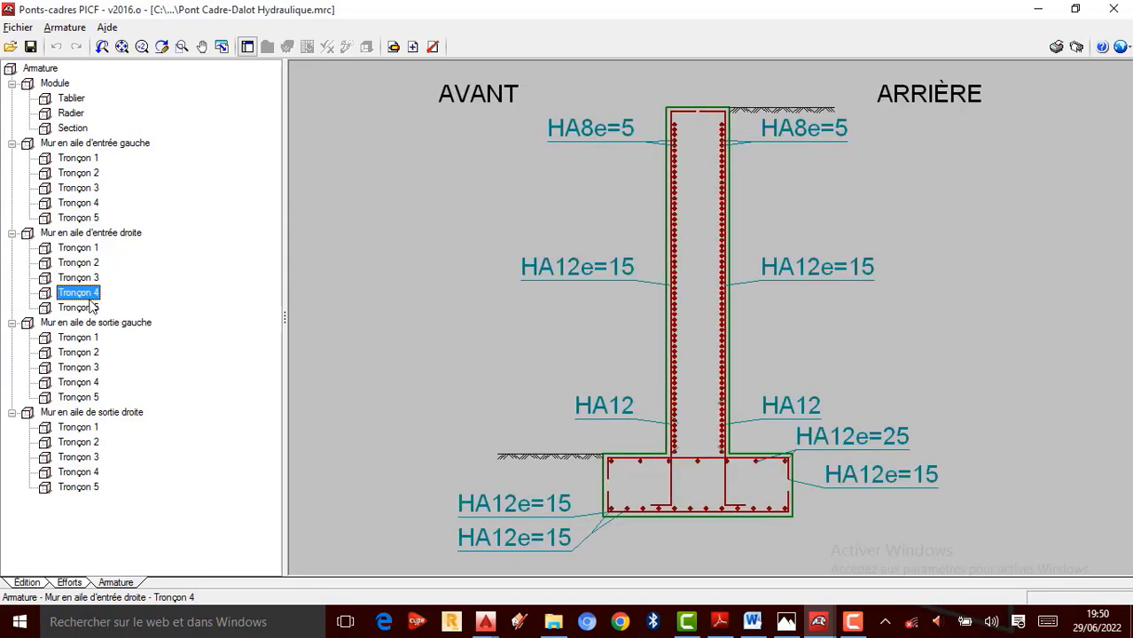
click(89, 308)
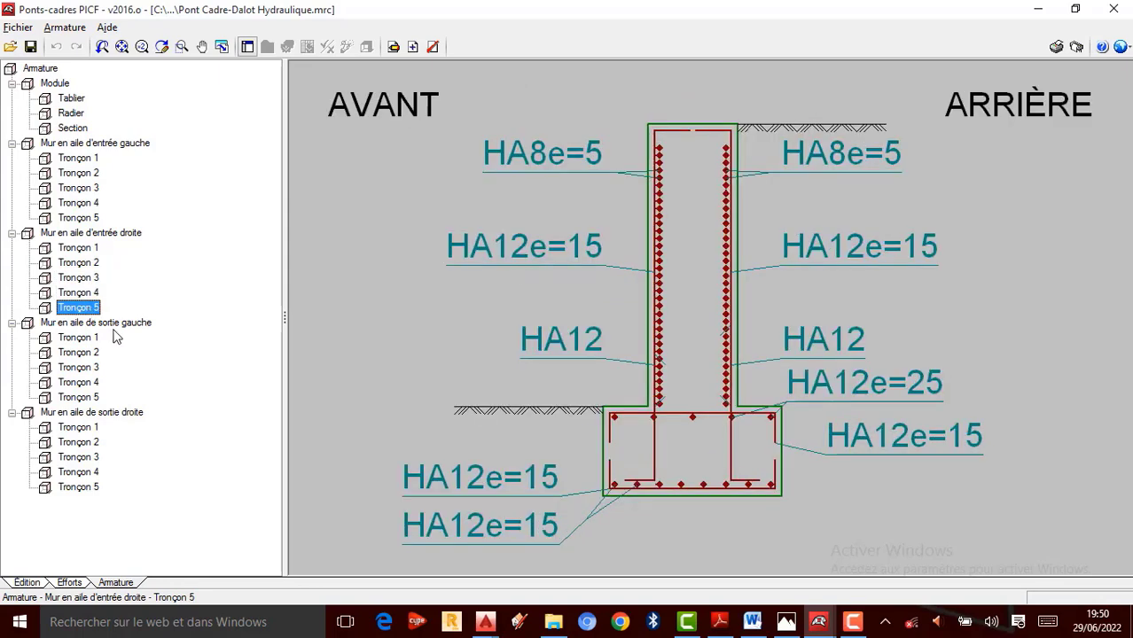
Step: Display the left exit wing wall's elevation and examine the reinforcement sections of Tronçon 1 to Tronçon 5, including the first one's footing bars
click(121, 324)
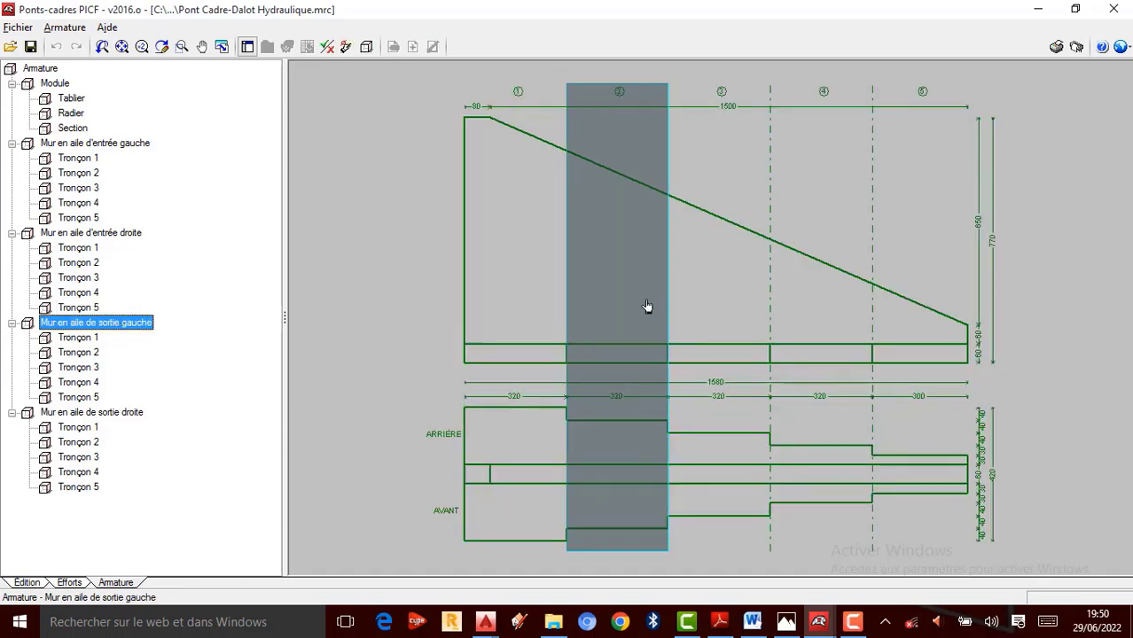
click(87, 341)
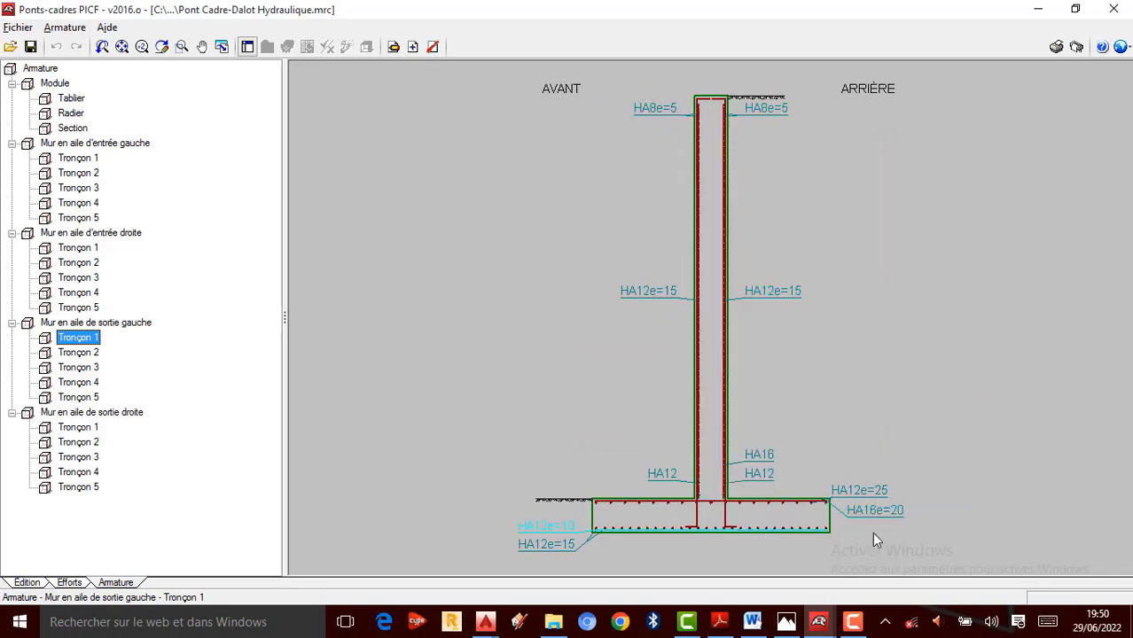
scroll(798, 532, up, 2)
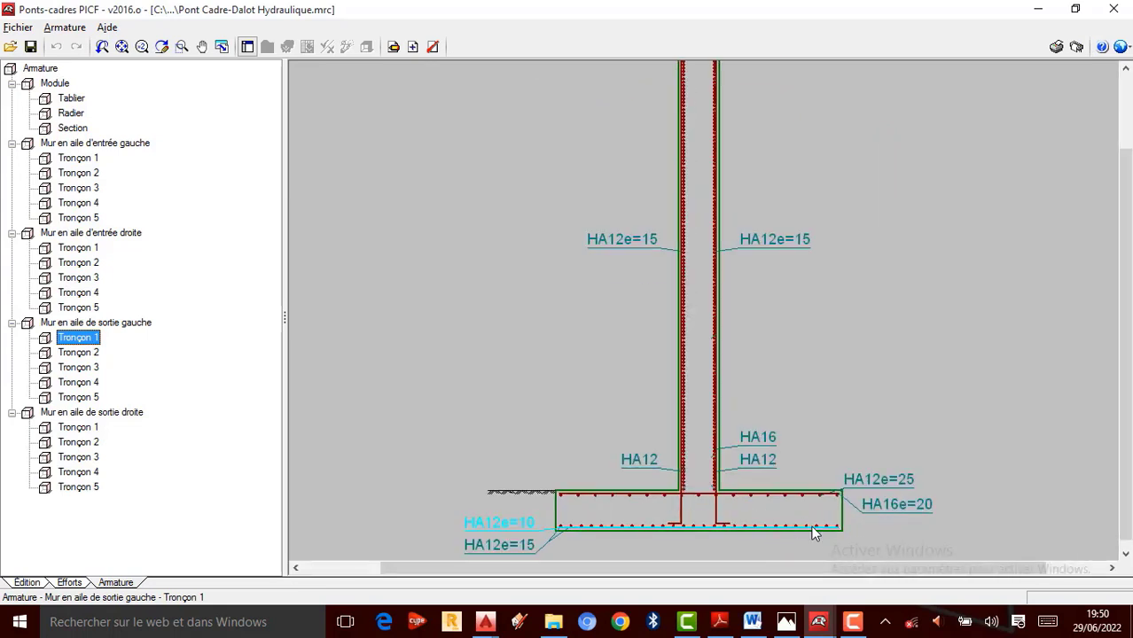
scroll(323, 450, down, 1)
click(78, 353)
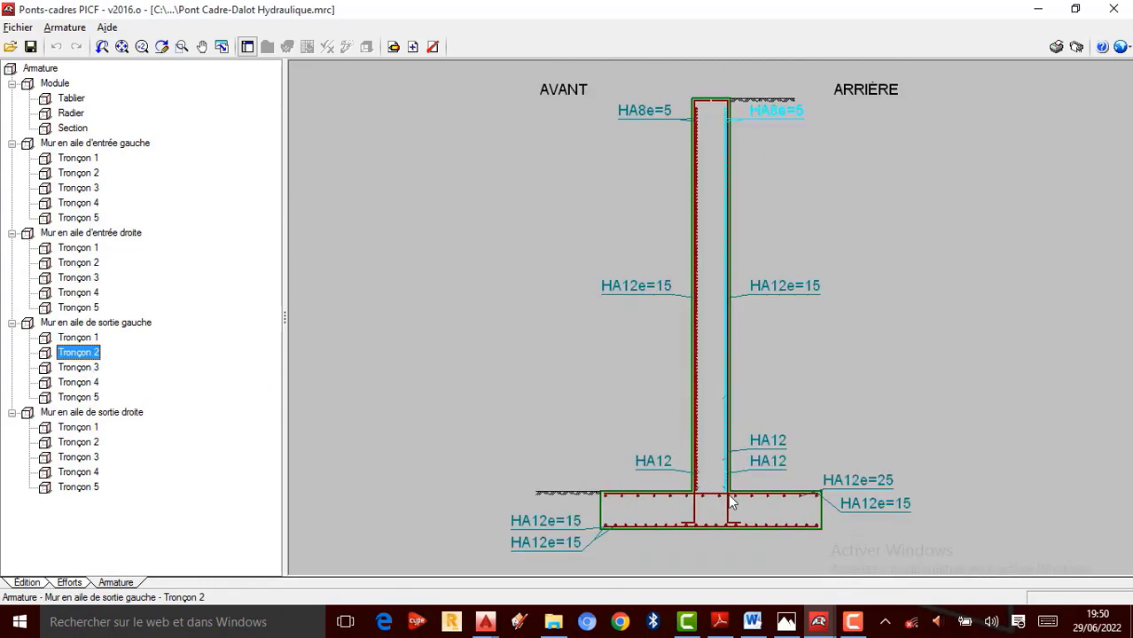
click(80, 369)
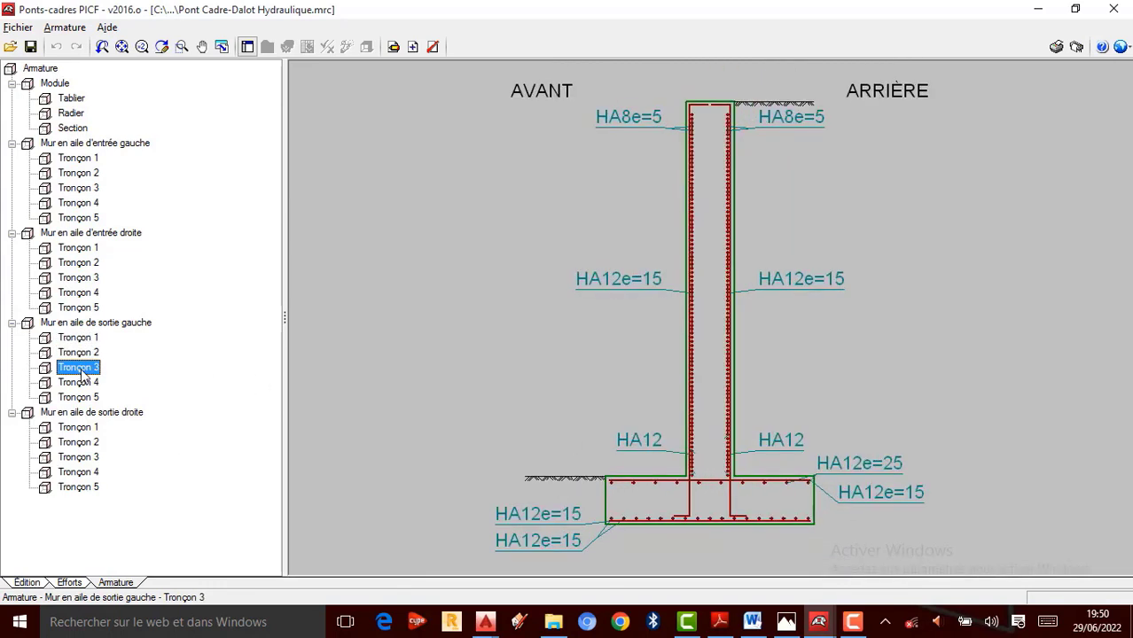
click(93, 386)
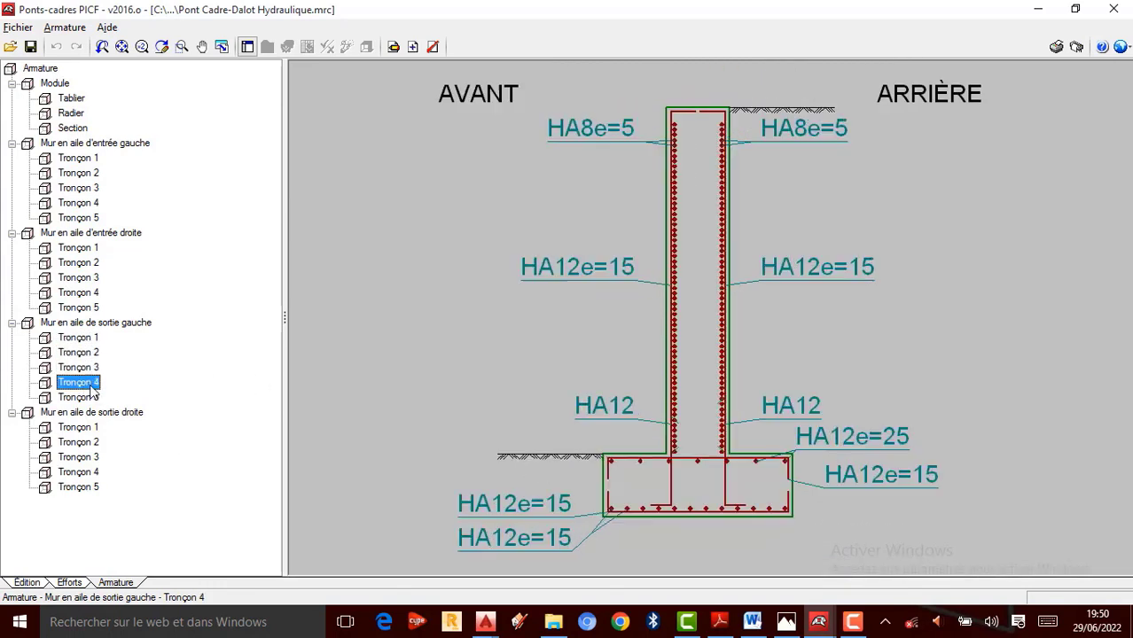
click(84, 398)
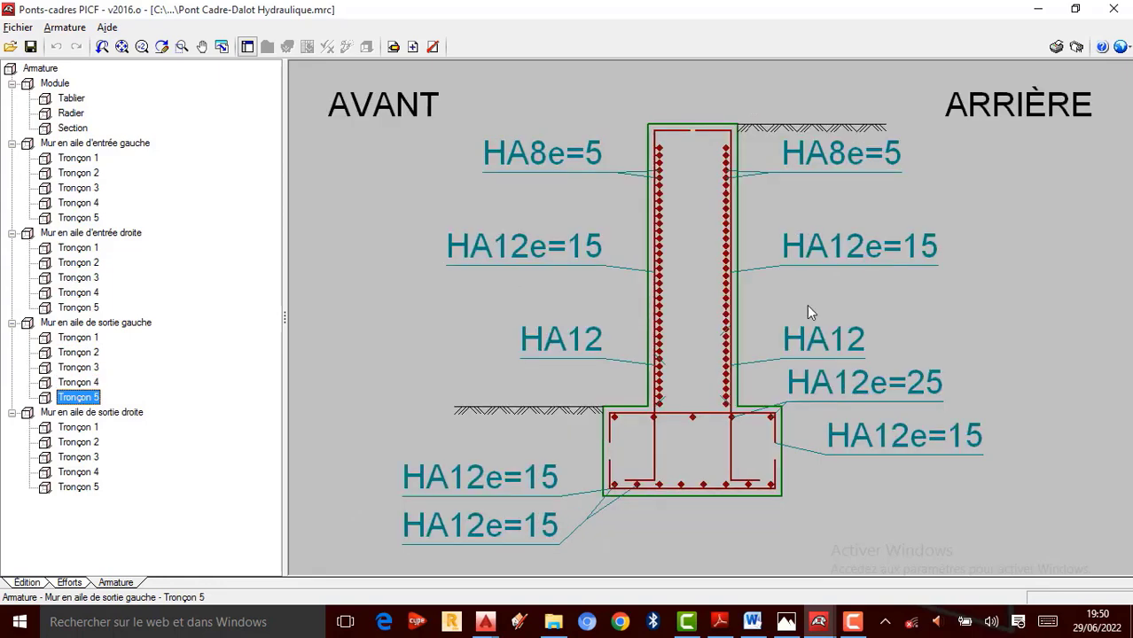
Step: Display the right exit wing wall's elevation and examine the reinforcement sections of its Tronçon 1 to Tronçon 5
click(87, 413)
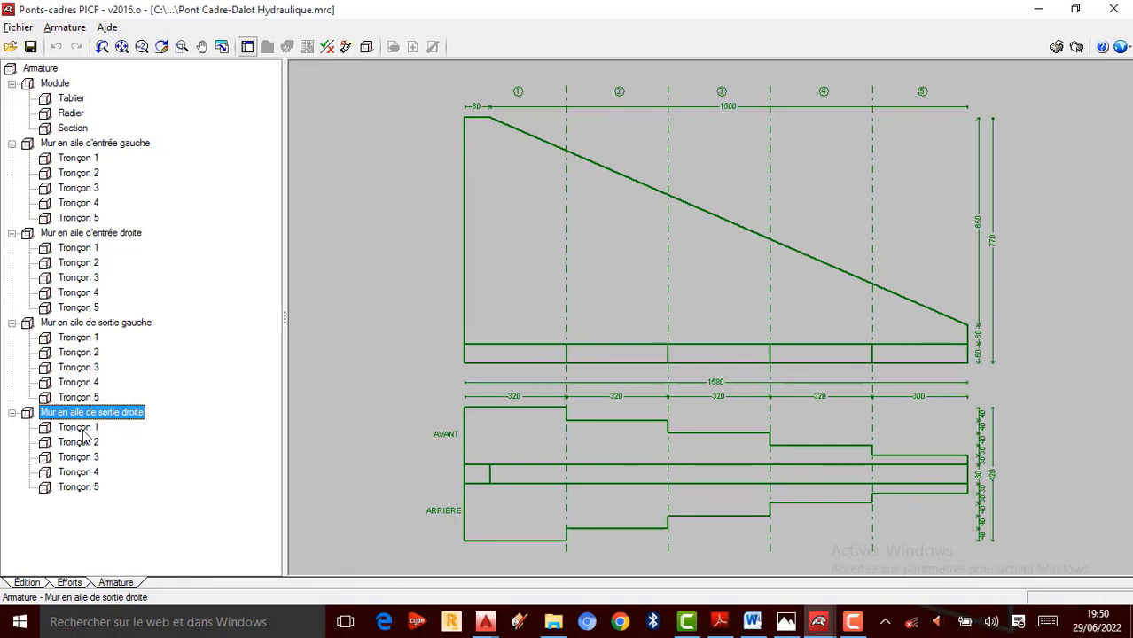
click(80, 428)
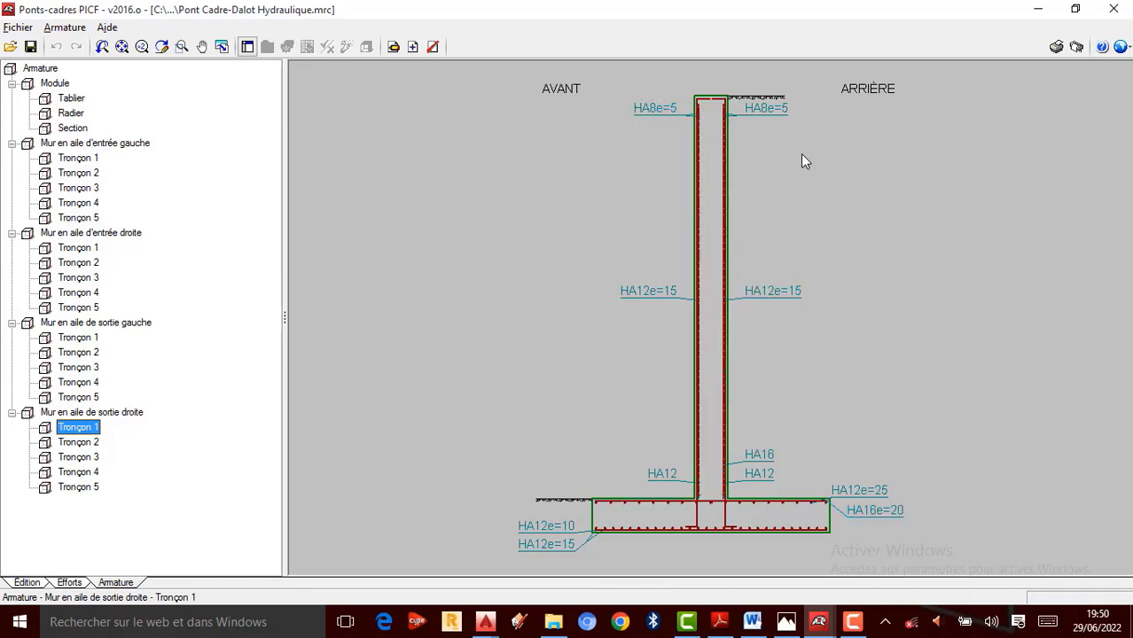
click(85, 446)
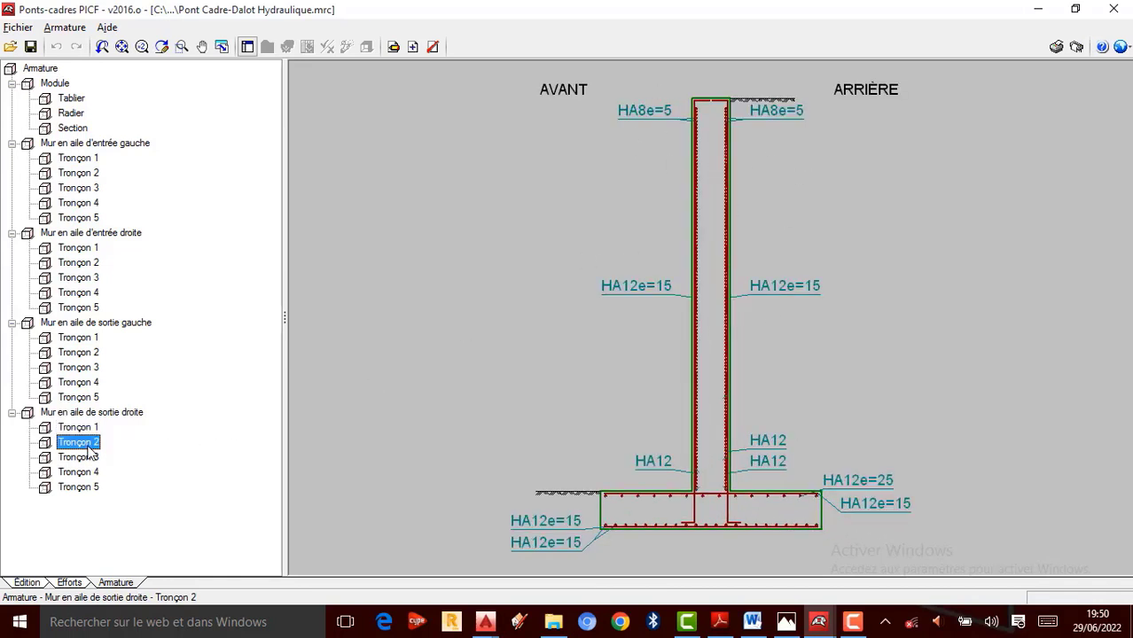
click(92, 458)
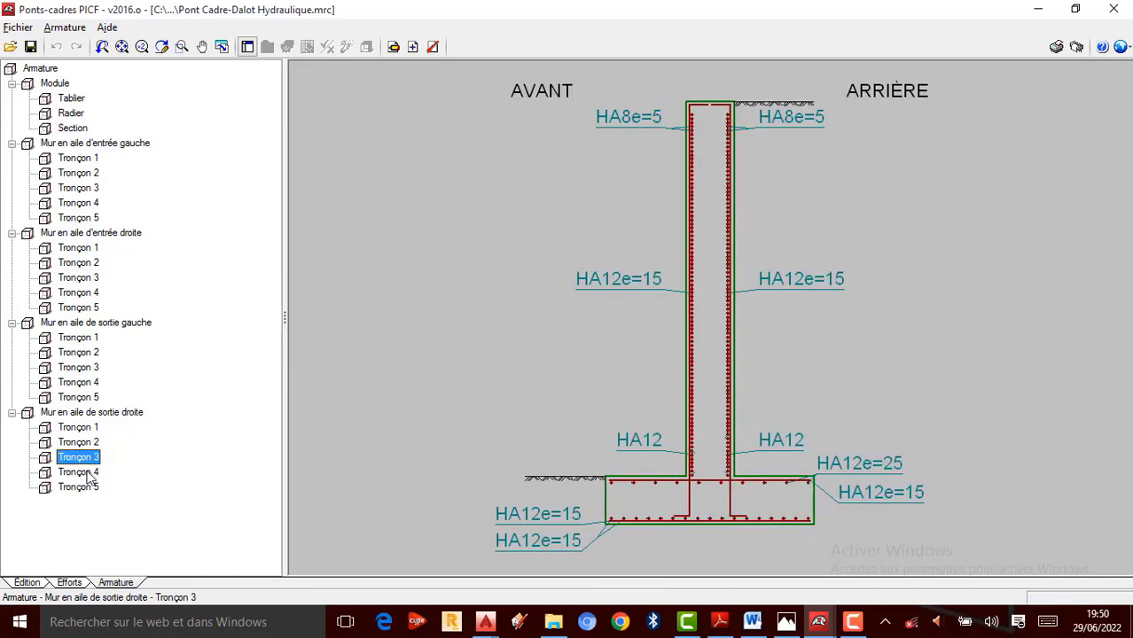
scroll(741, 328, up, 5)
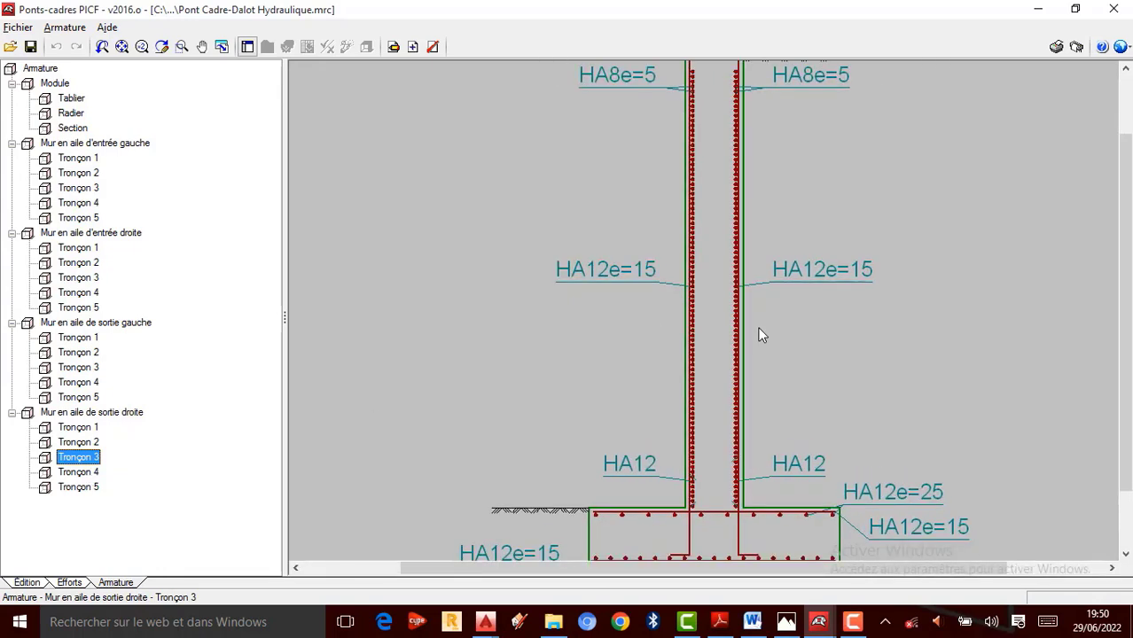
click(87, 473)
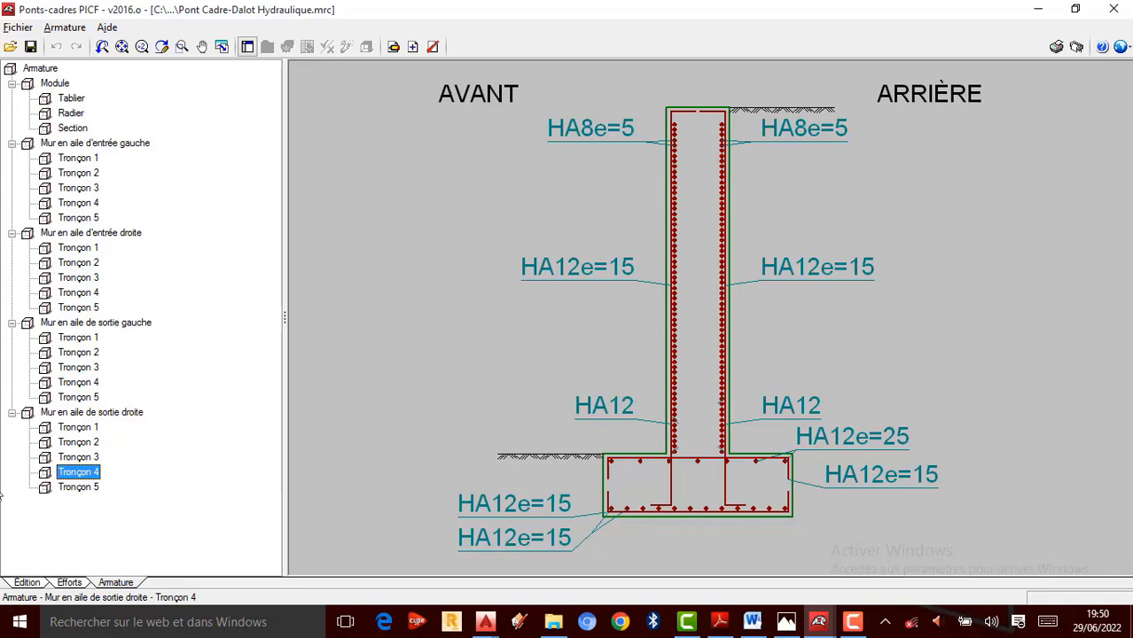
click(84, 488)
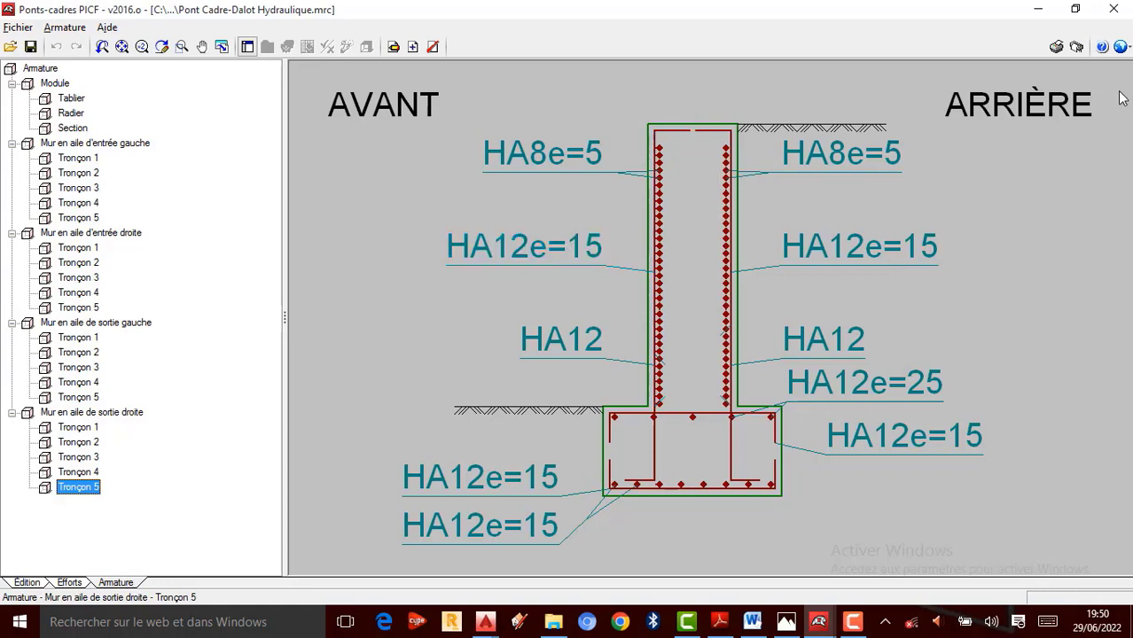
Step: Add a plan at scale 1:100 dimensioned in Centimètres sans décimale, including all views, and generate its DWG sheet composition
click(1076, 47)
click(1075, 49)
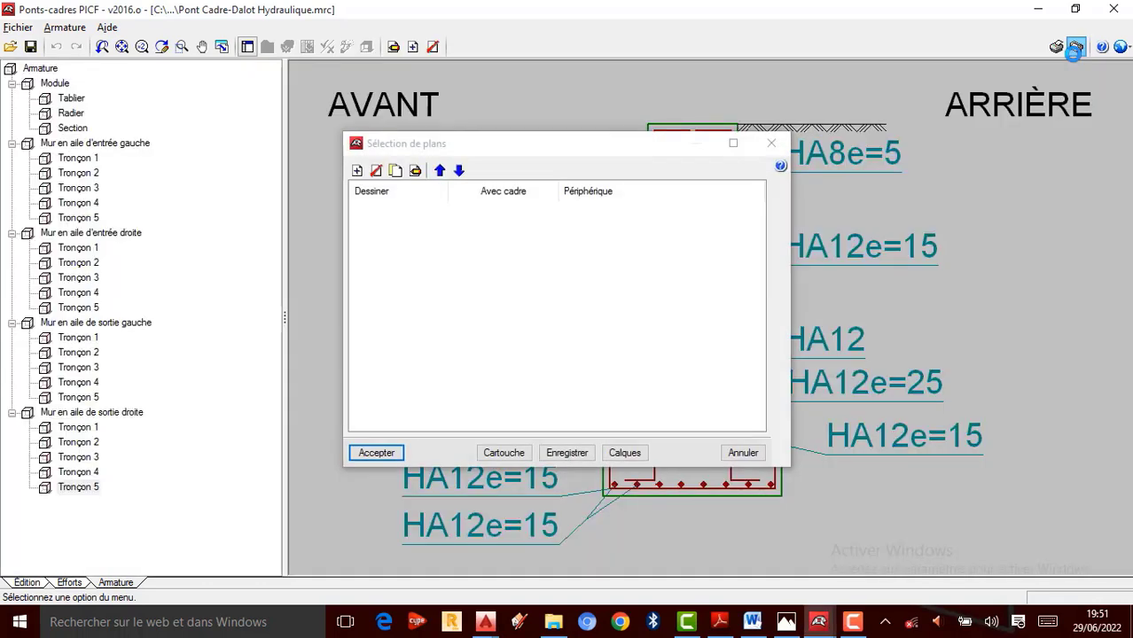
click(357, 171)
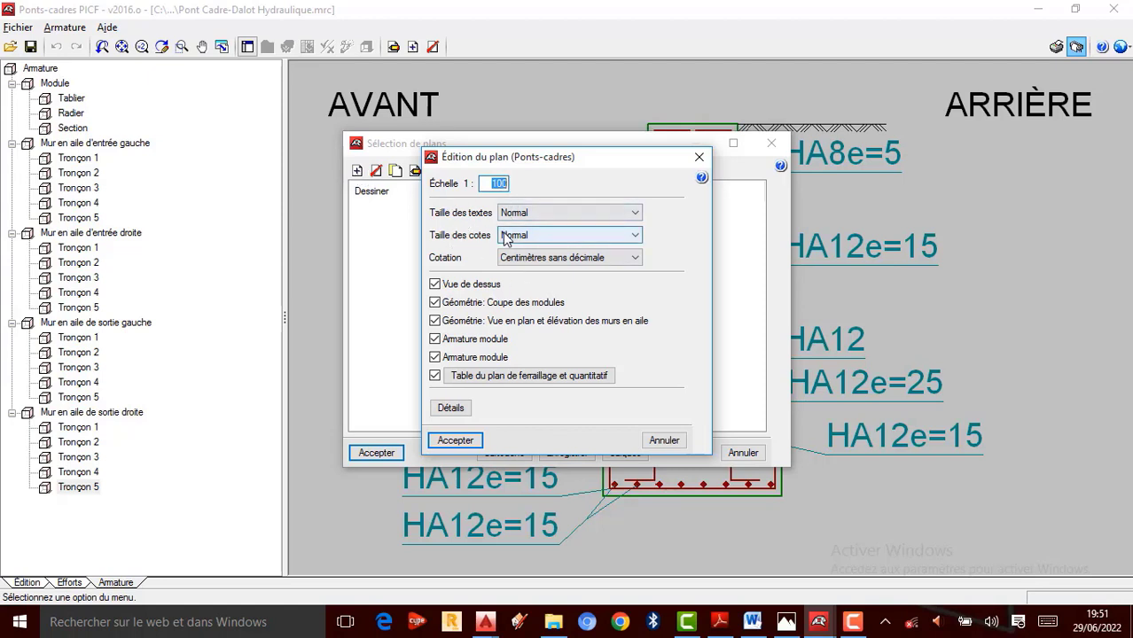
click(633, 258)
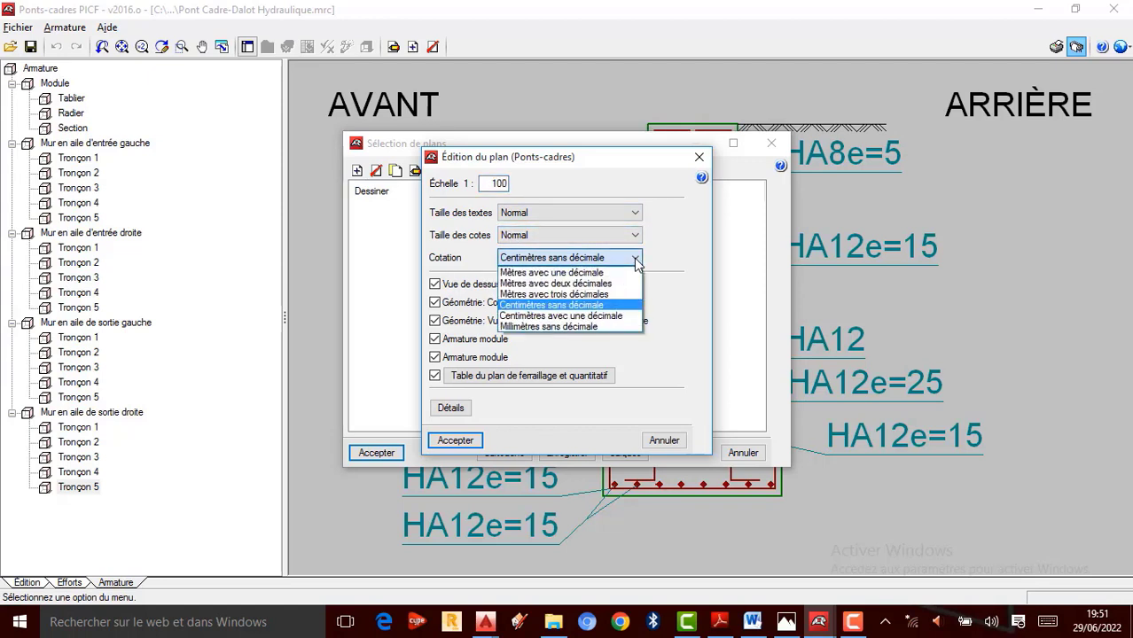
click(635, 261)
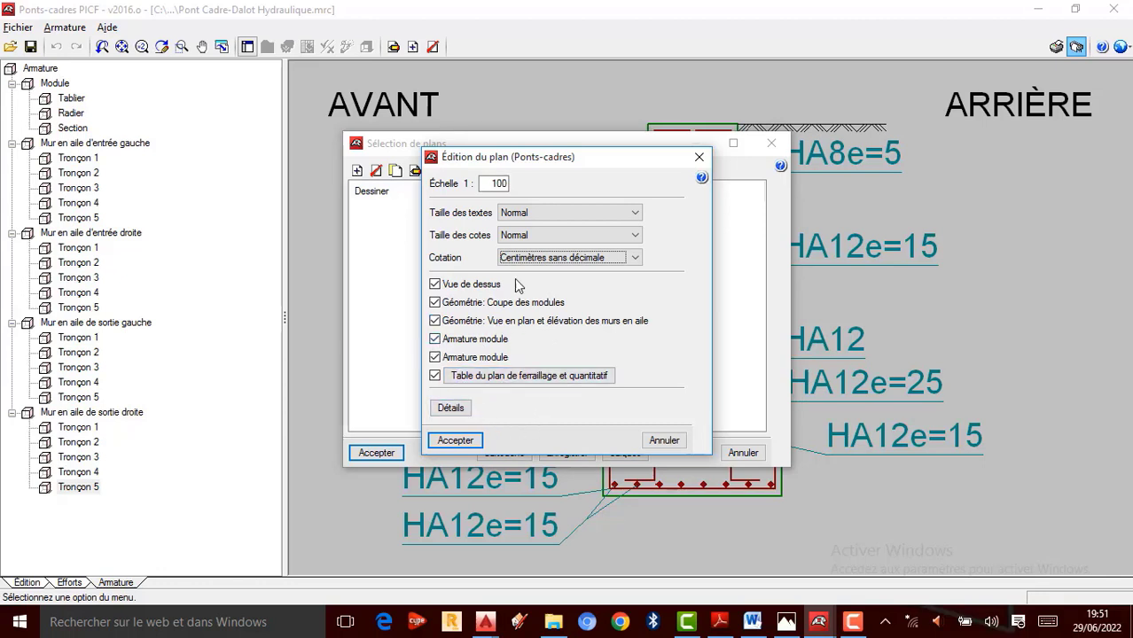
click(456, 441)
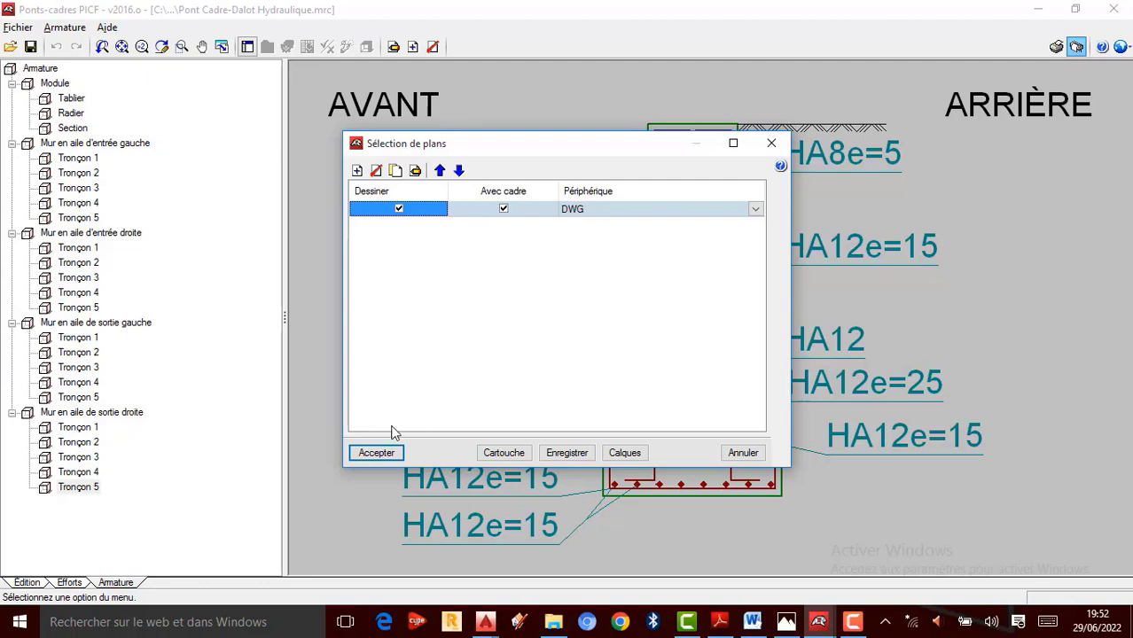
click(376, 453)
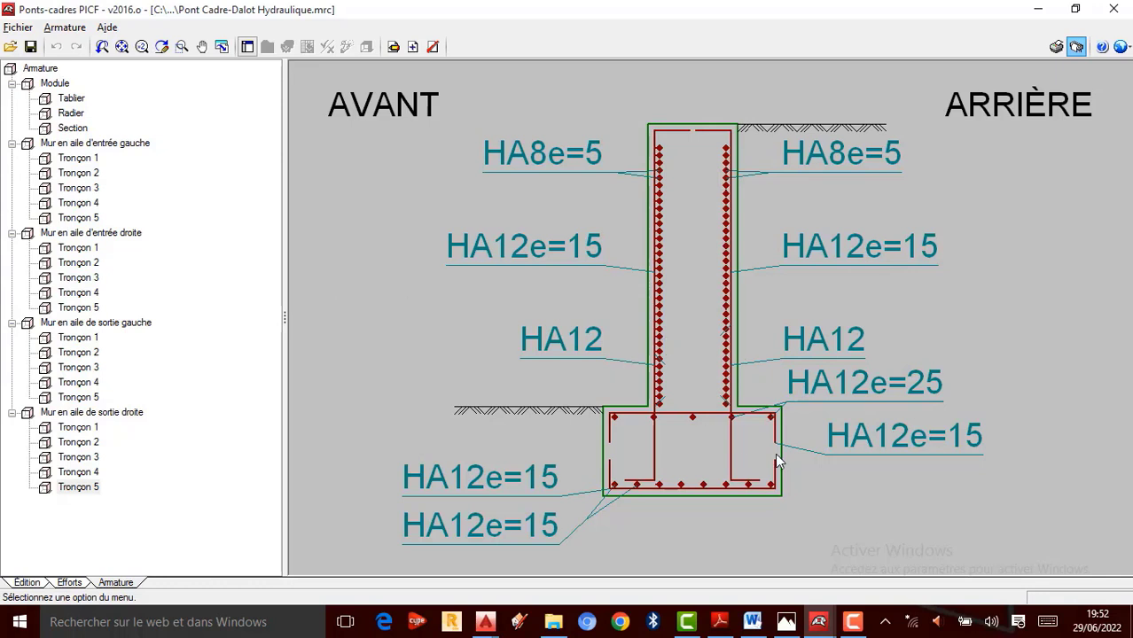
click(851, 626)
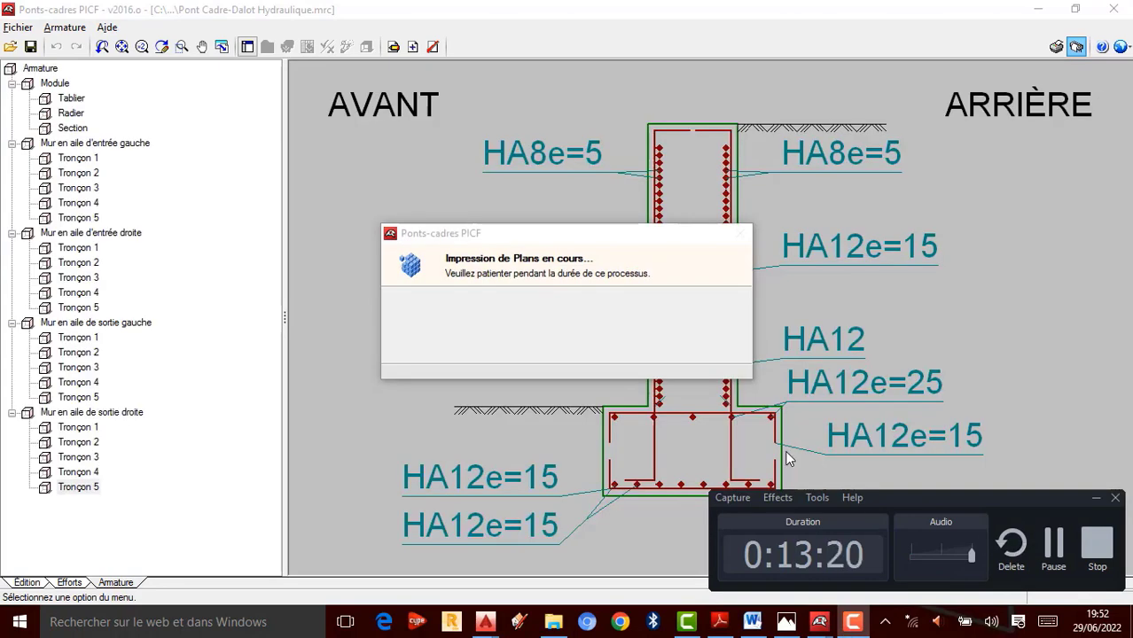
click(1096, 498)
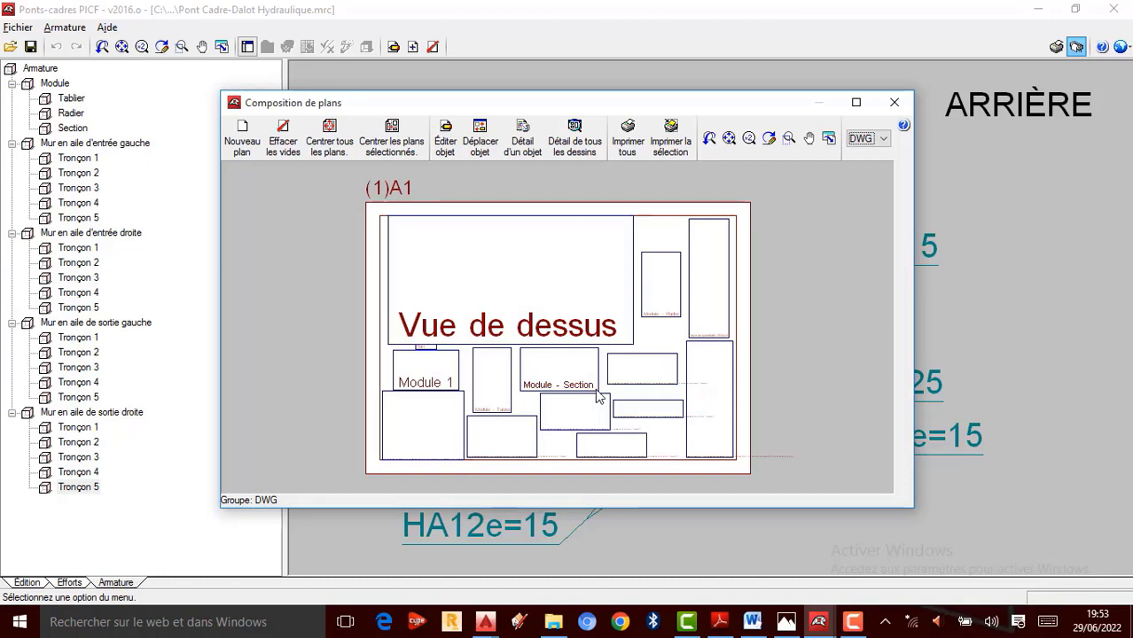
click(852, 622)
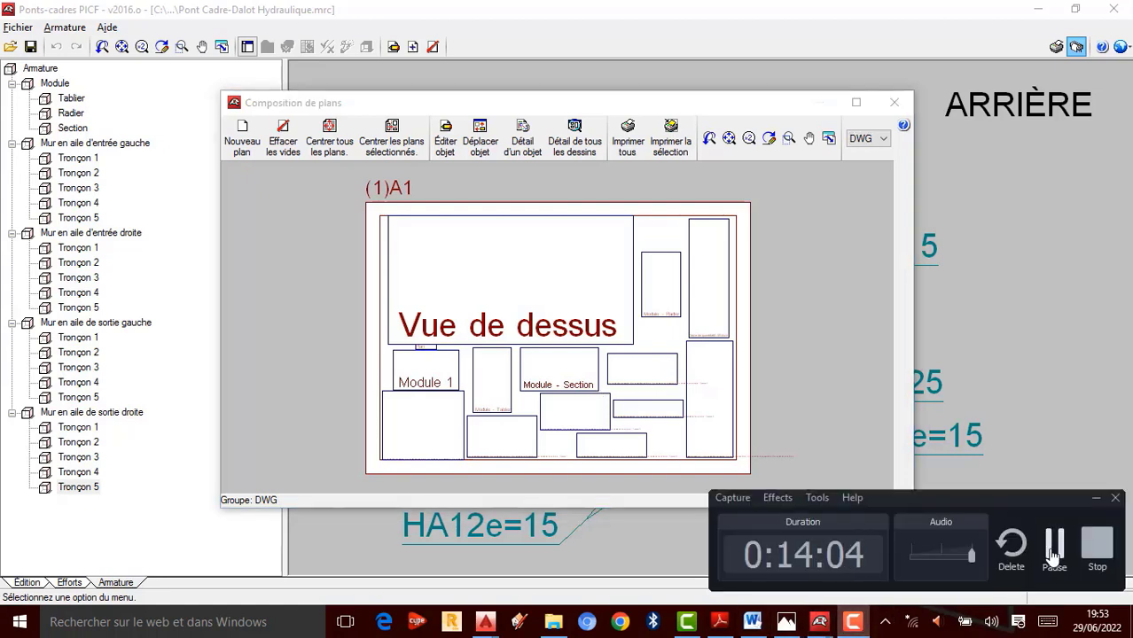
click(1053, 555)
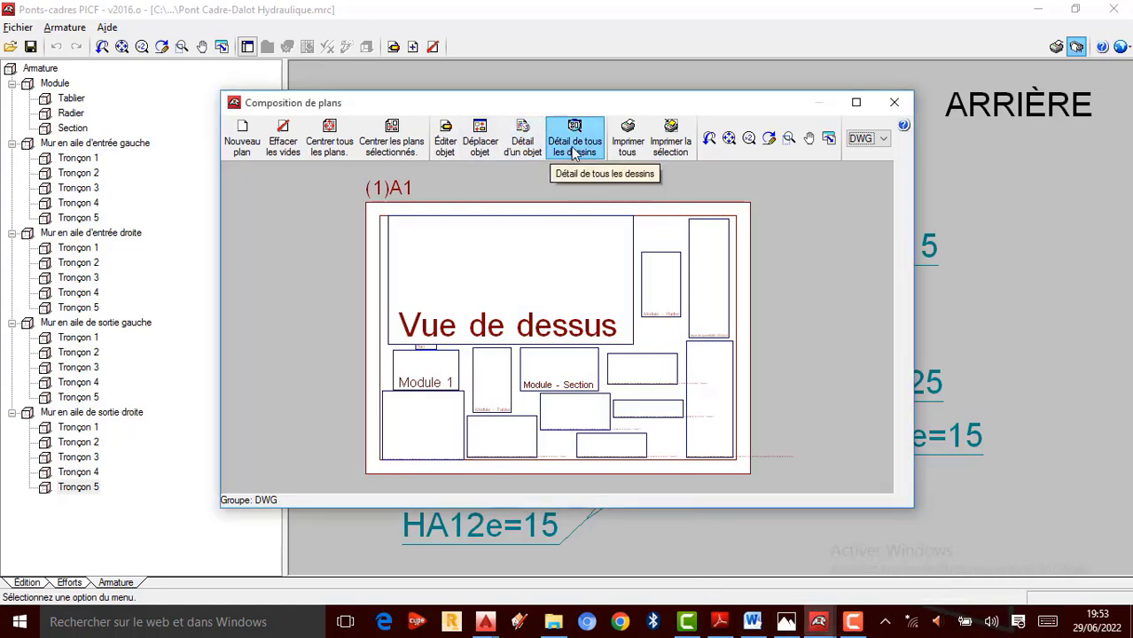
Step: Display the detail of all drawings on the A1 sheet, and close the plan composition
click(575, 149)
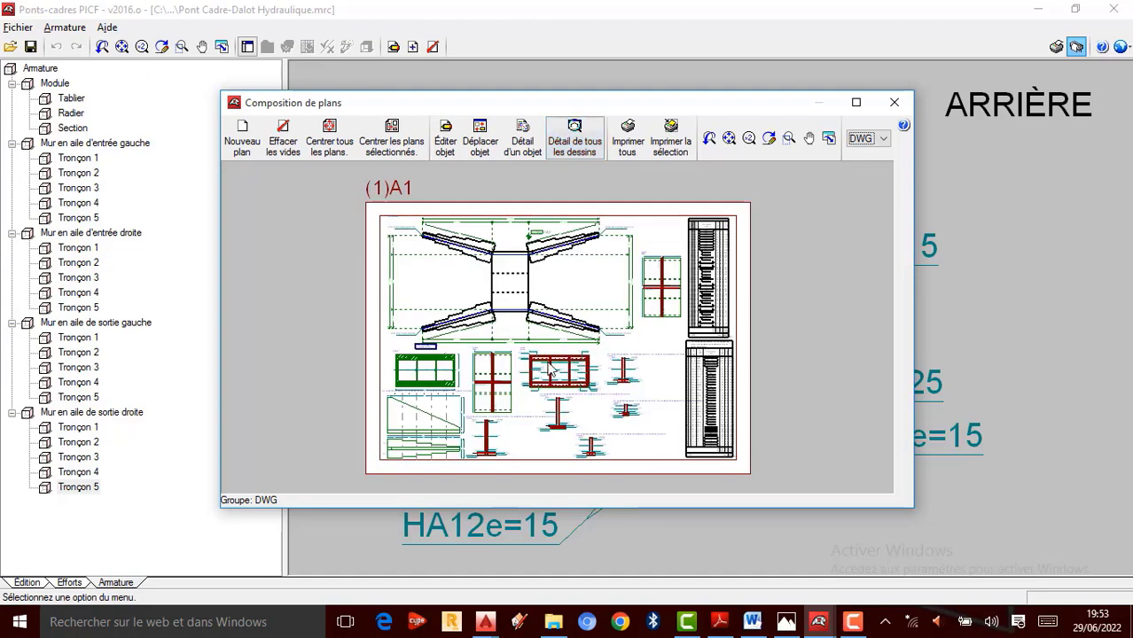
click(895, 102)
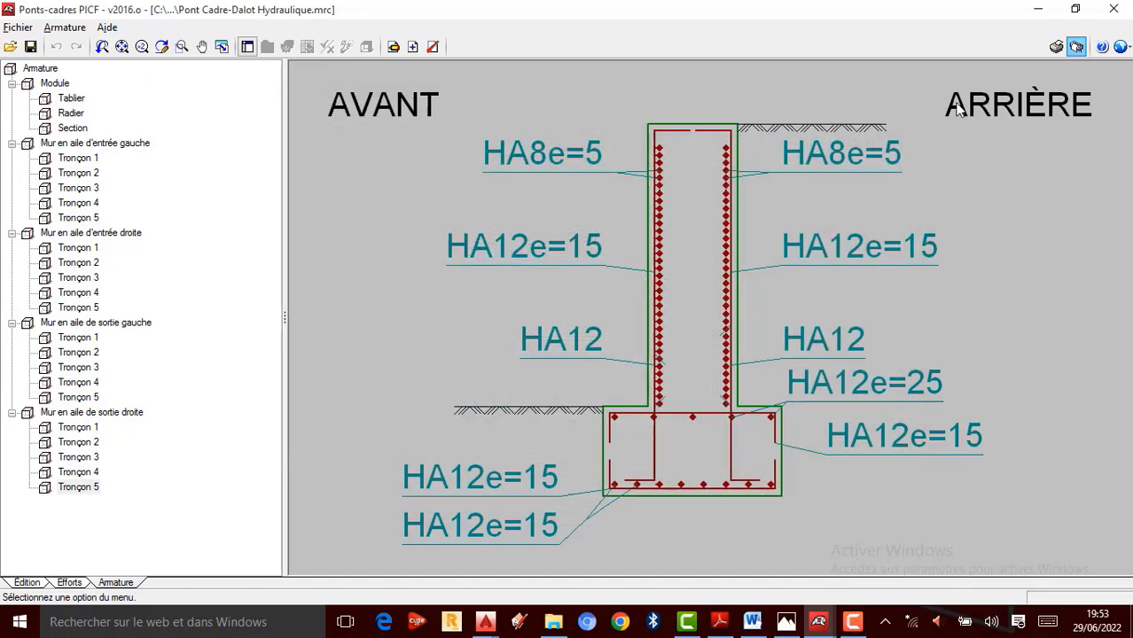
Step: Preview the available title blocks for the DWG plan and assign the CYPE one
click(1077, 46)
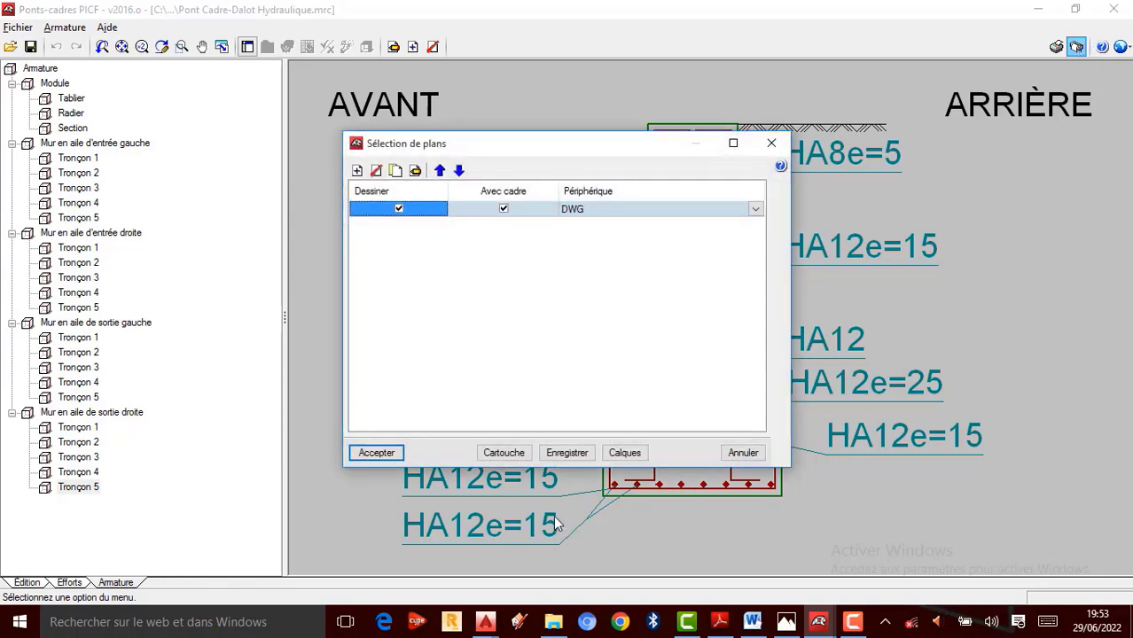
click(509, 454)
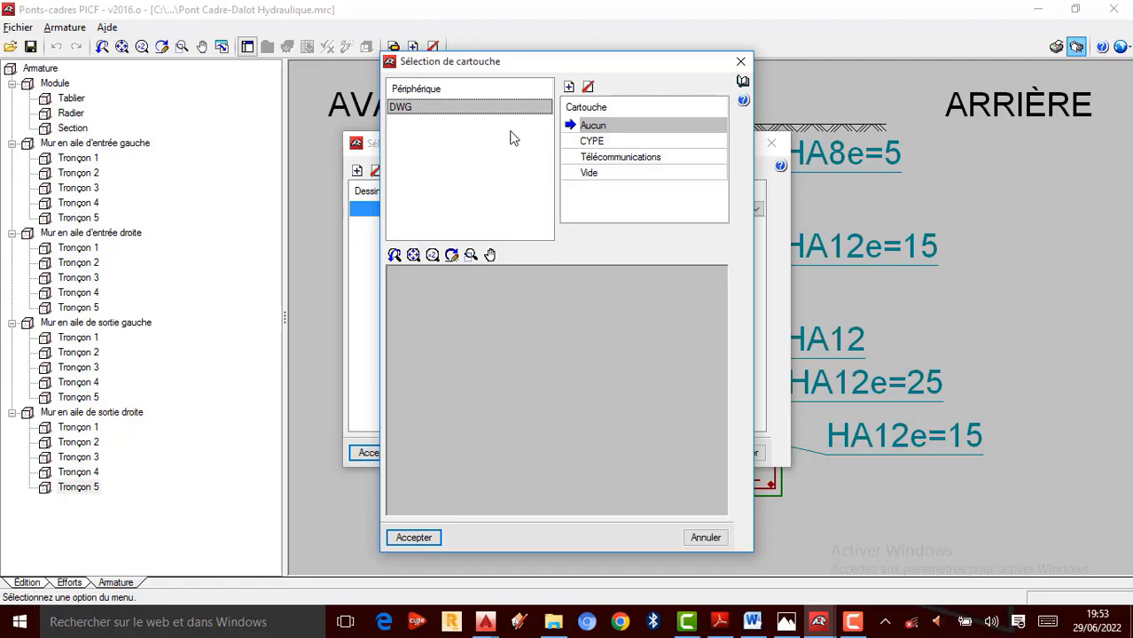
click(597, 159)
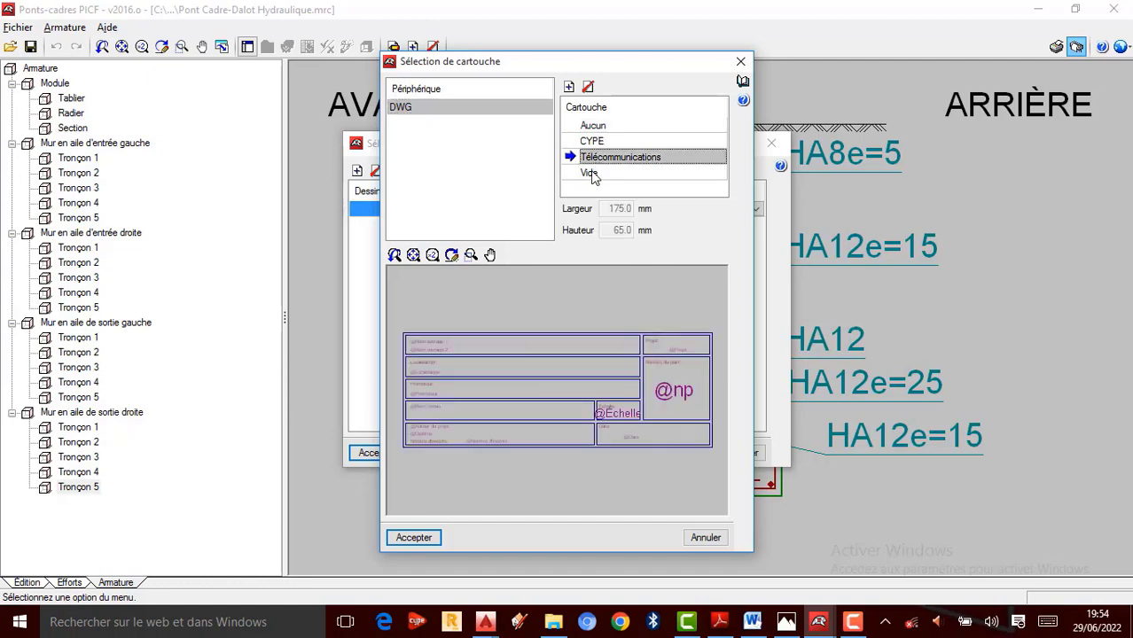
click(594, 175)
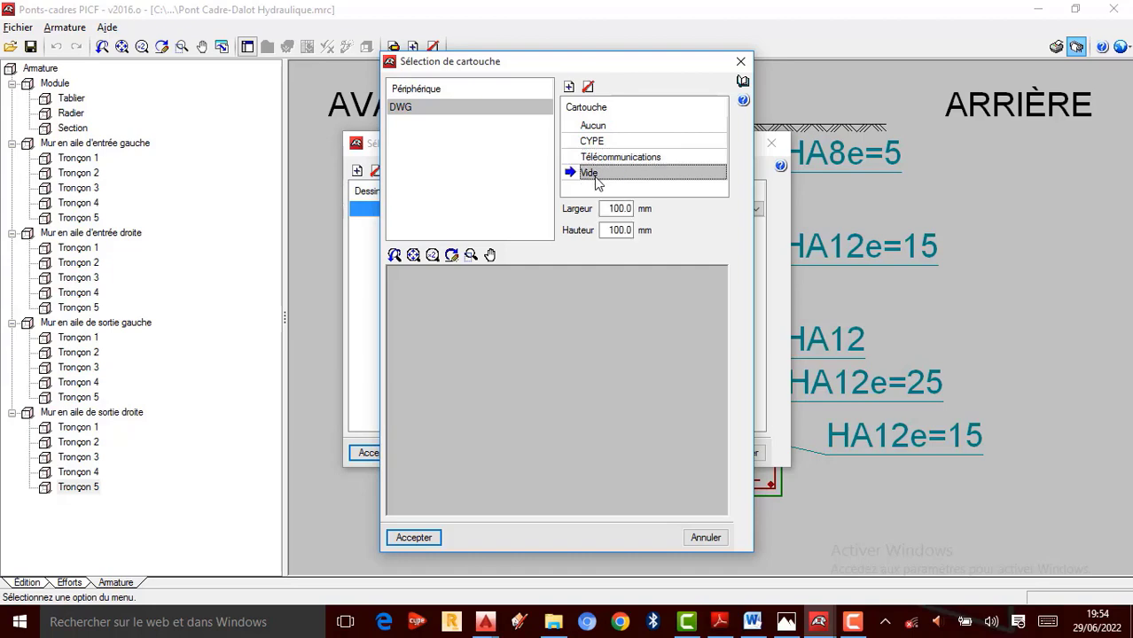
click(602, 143)
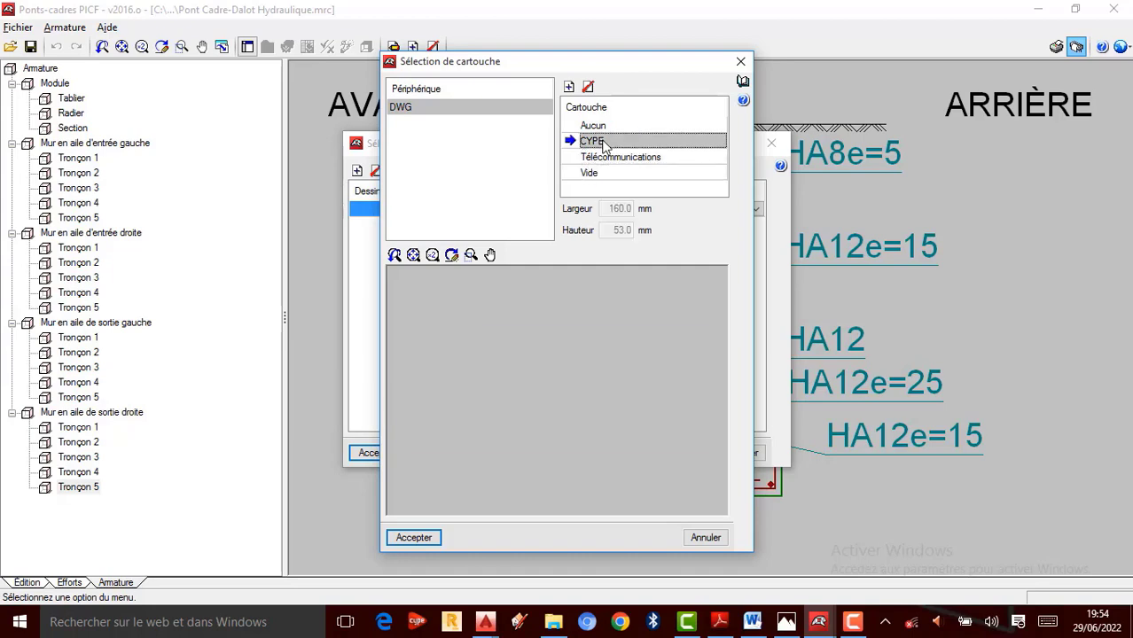
click(412, 539)
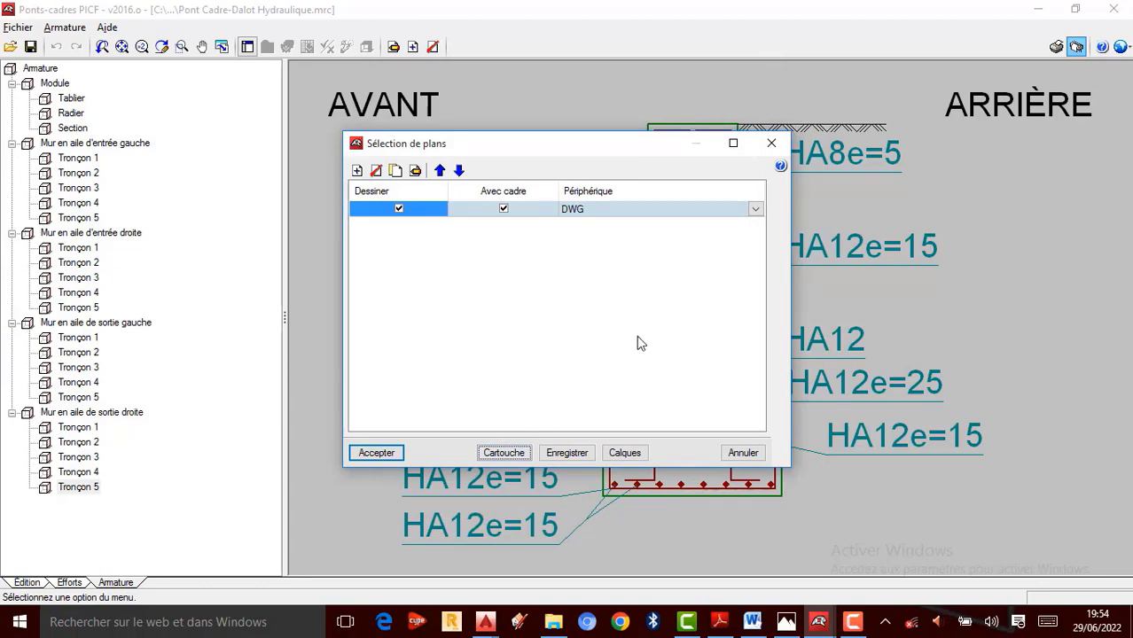
Step: Compare the Télécommunications and Vide title blocks with the CYPE one, keeping CYPE for the plan
click(504, 453)
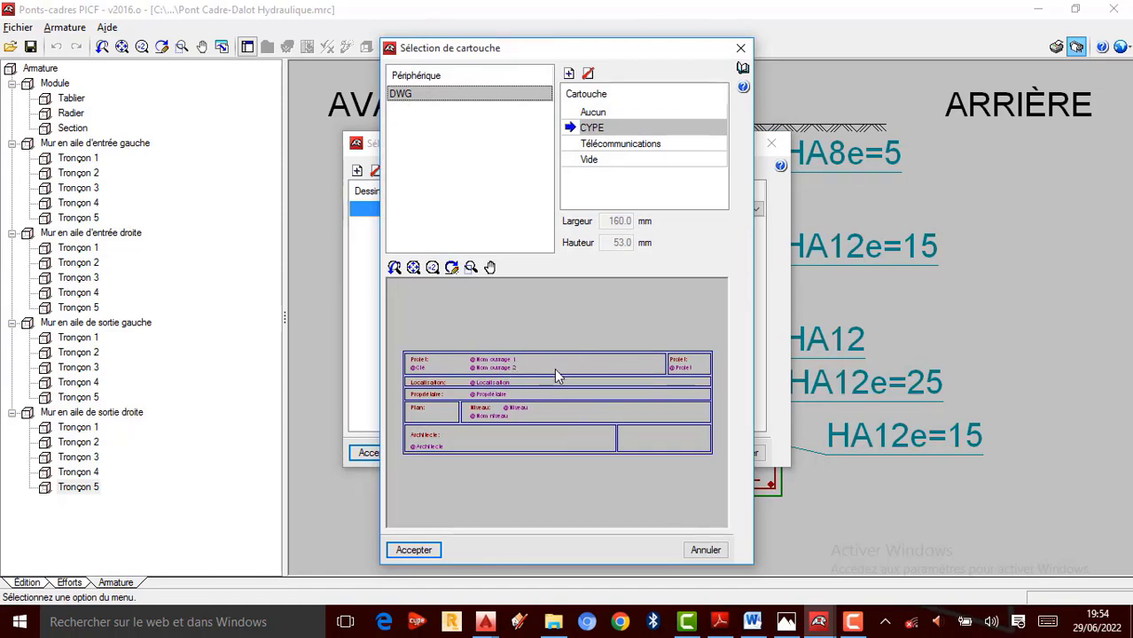
click(607, 145)
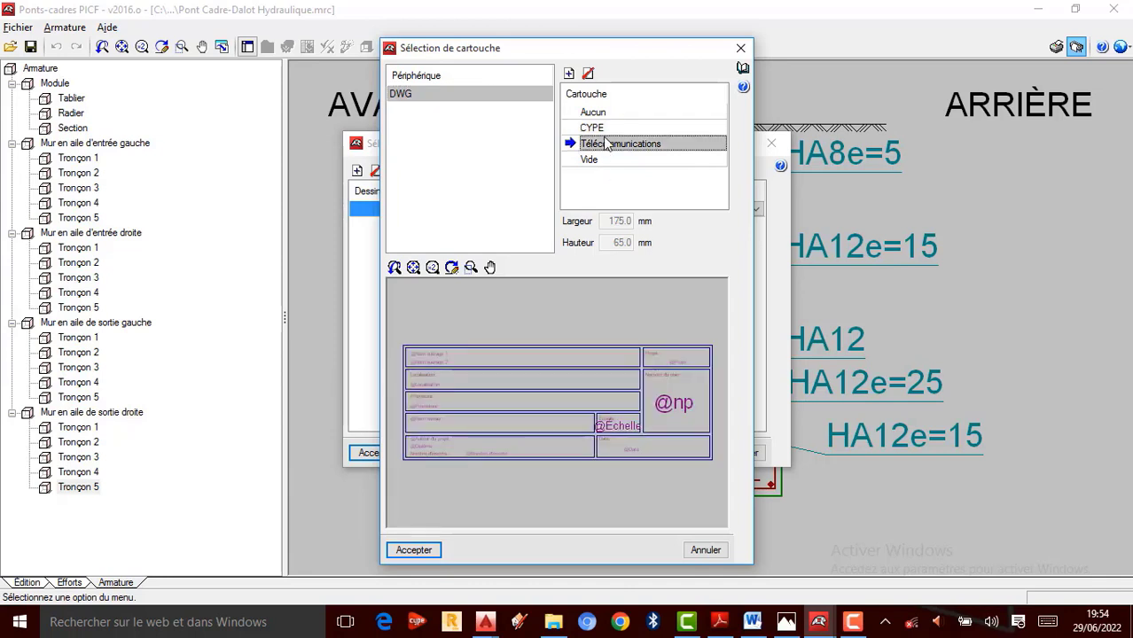
click(603, 162)
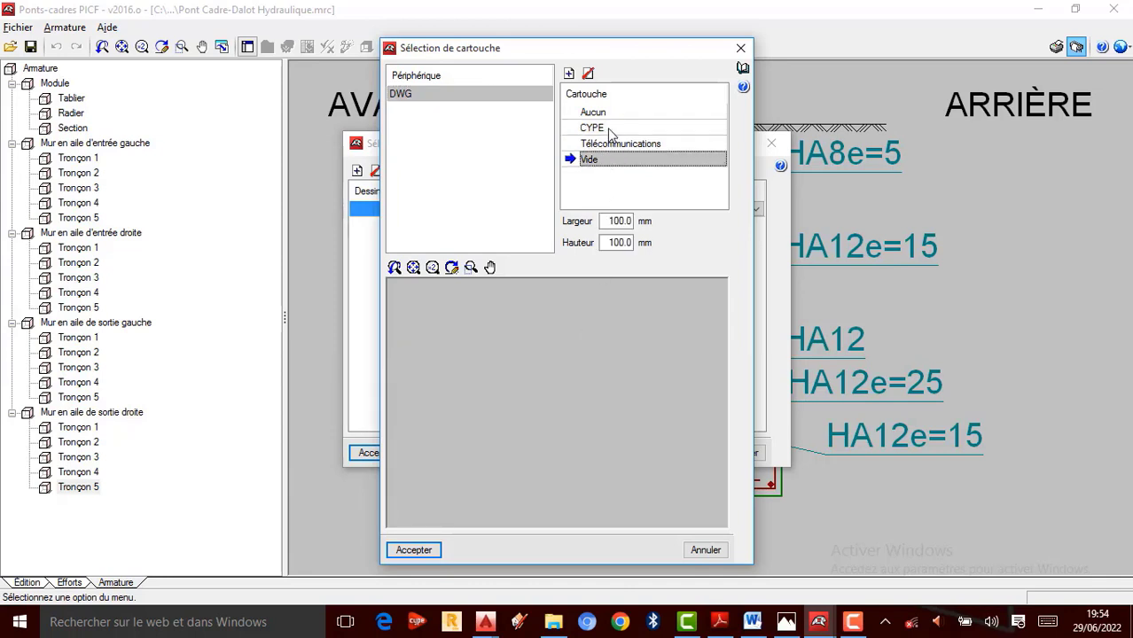
click(610, 131)
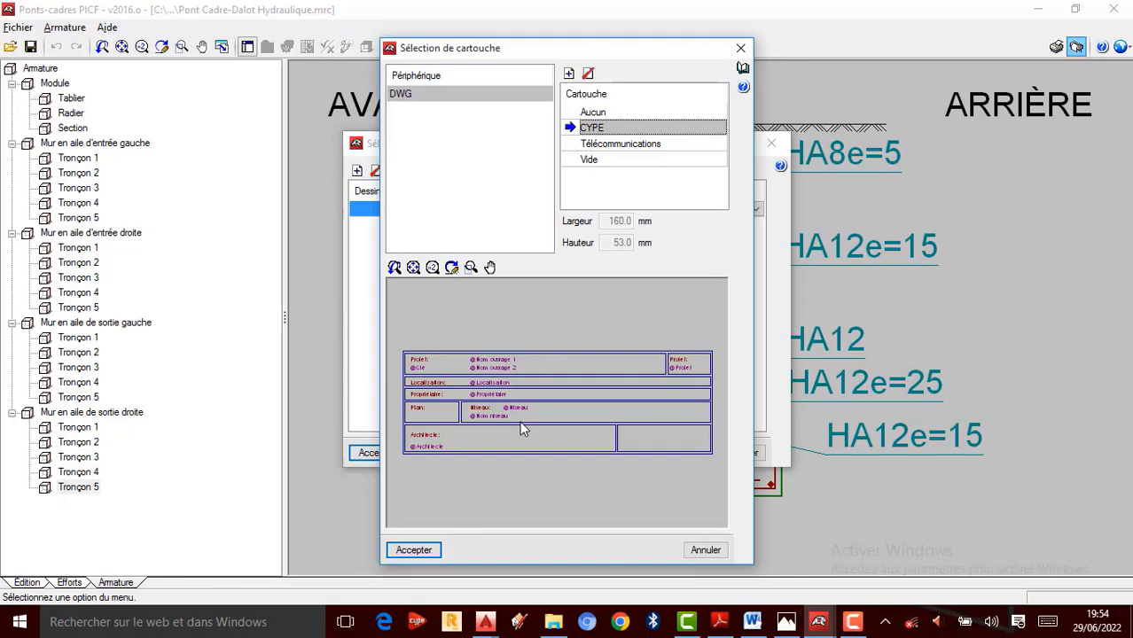
click(414, 551)
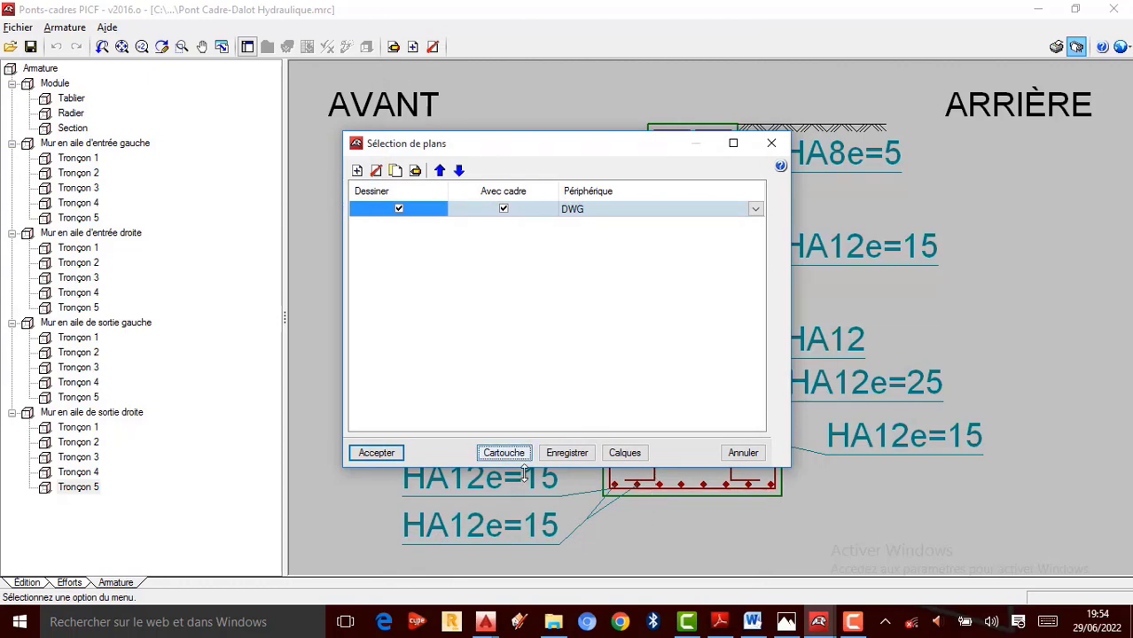
click(852, 622)
click(1054, 545)
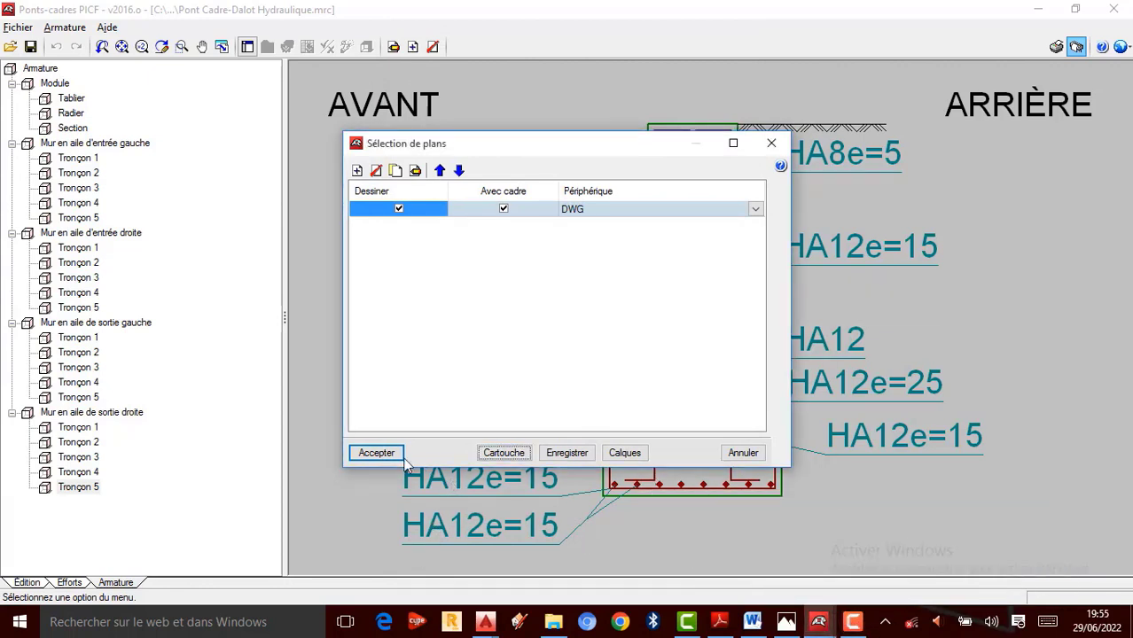
Step: Accept the plan selection, fill in the title block's architect name and set Localisation to Kinshasa
click(375, 453)
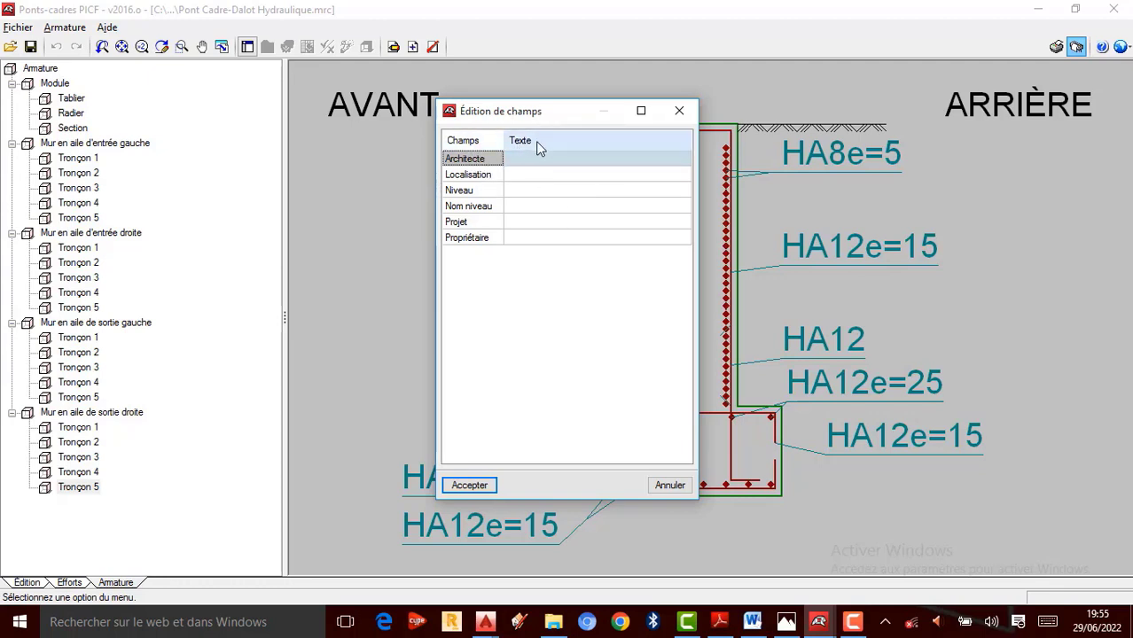
click(521, 161)
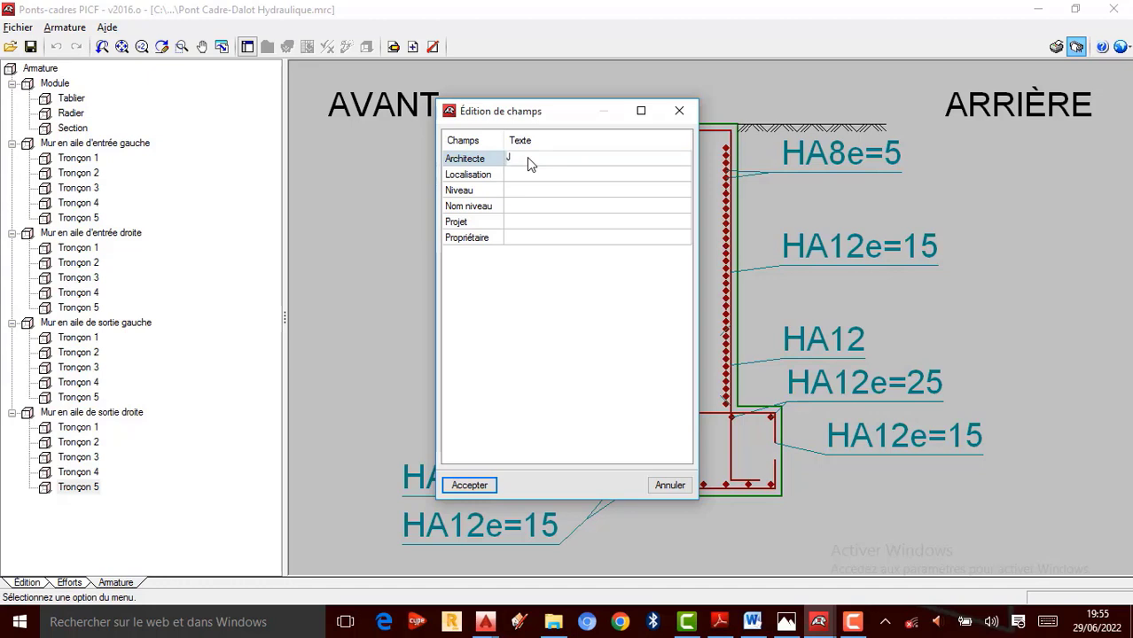
text(Nkunga Tutoriels/ Ir. Jeancy NKUNGA)
click(547, 174)
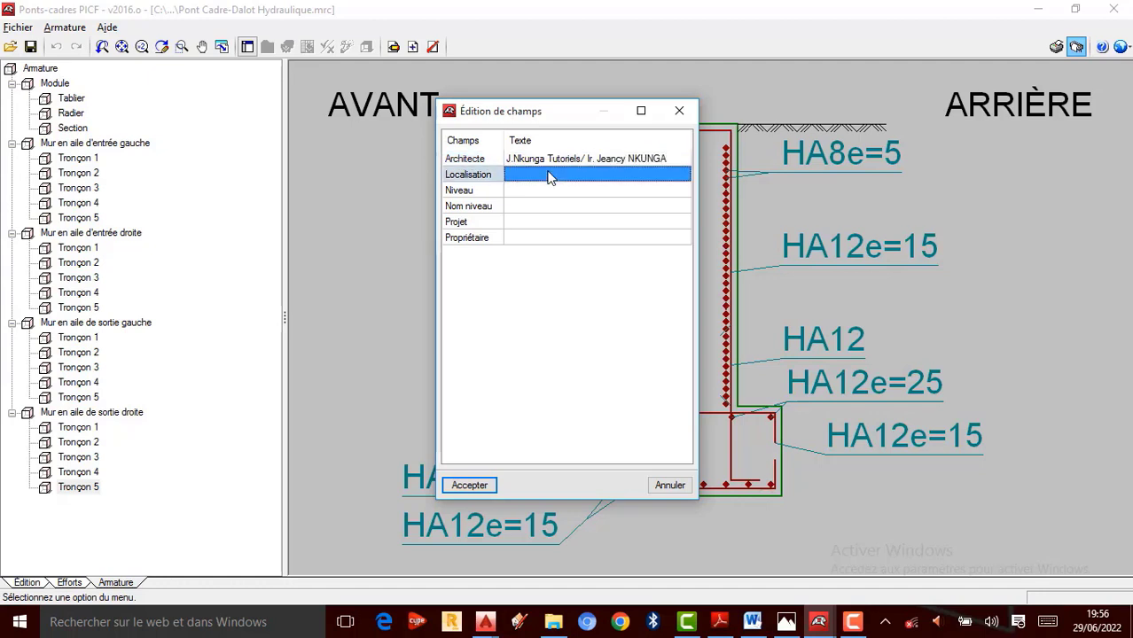
text(Kinshasa)
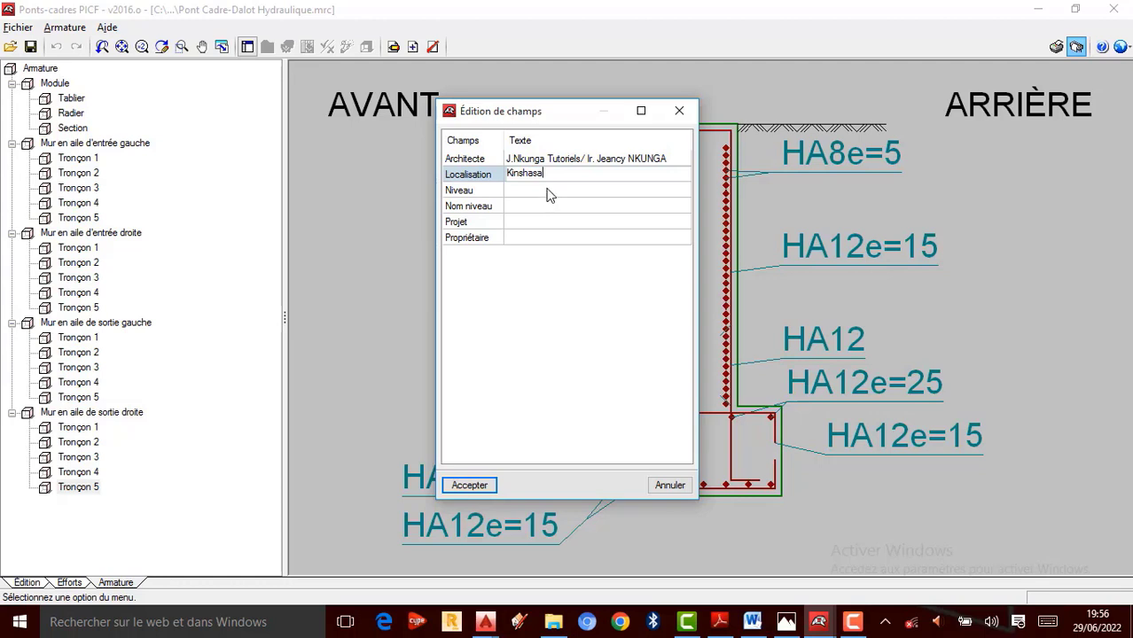
Step: Set both the Niveau and Nom niveau fields of the title block to Privé
click(549, 191)
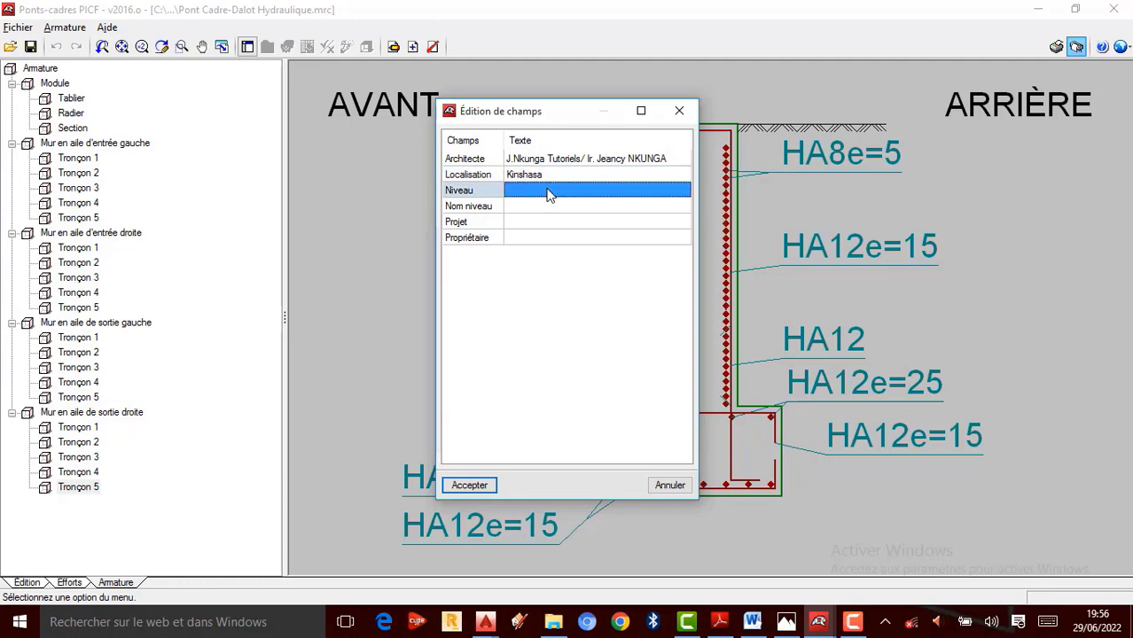
click(547, 194)
text(Prive)
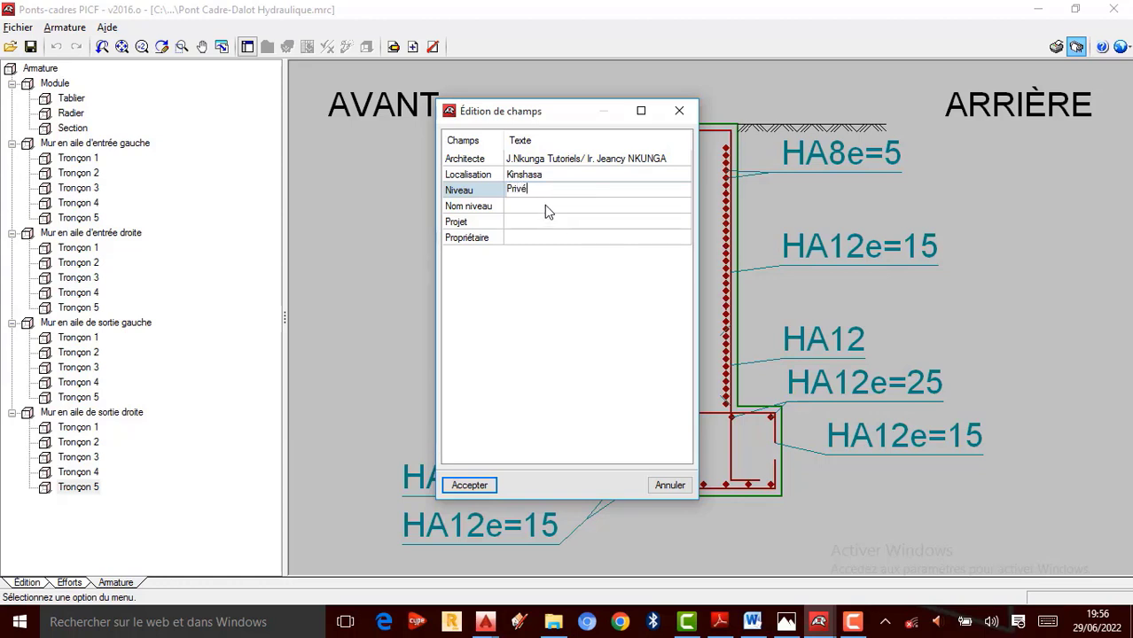
click(546, 207)
click(546, 207)
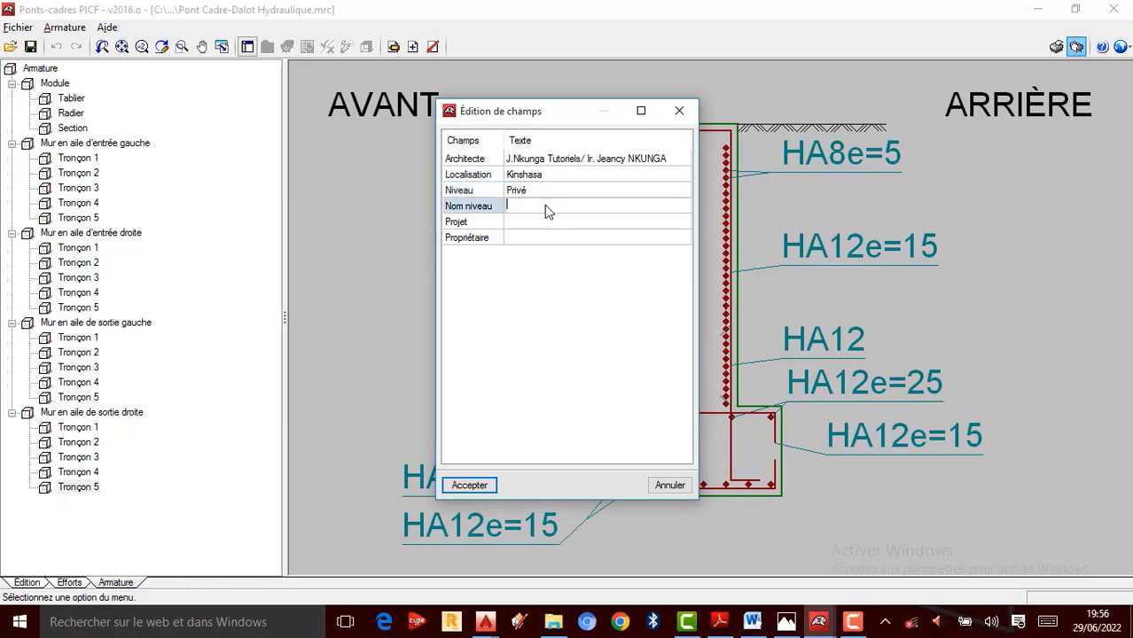
text(Privé)
Step: Set the title block's Projet to "Etude d'un Pont Cadre-Dalot Hydraulique" and Propriétaire to "Ville Province de Kinshasa", and accept the fields
click(545, 222)
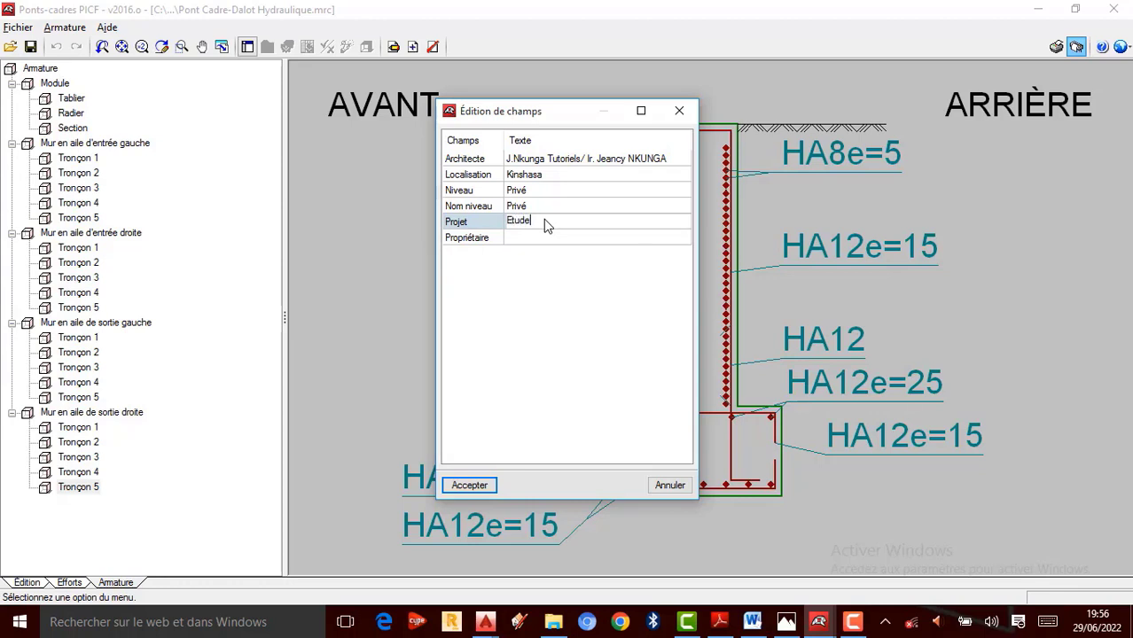
text(un Pont Cadre-Dalot Hydraulique)
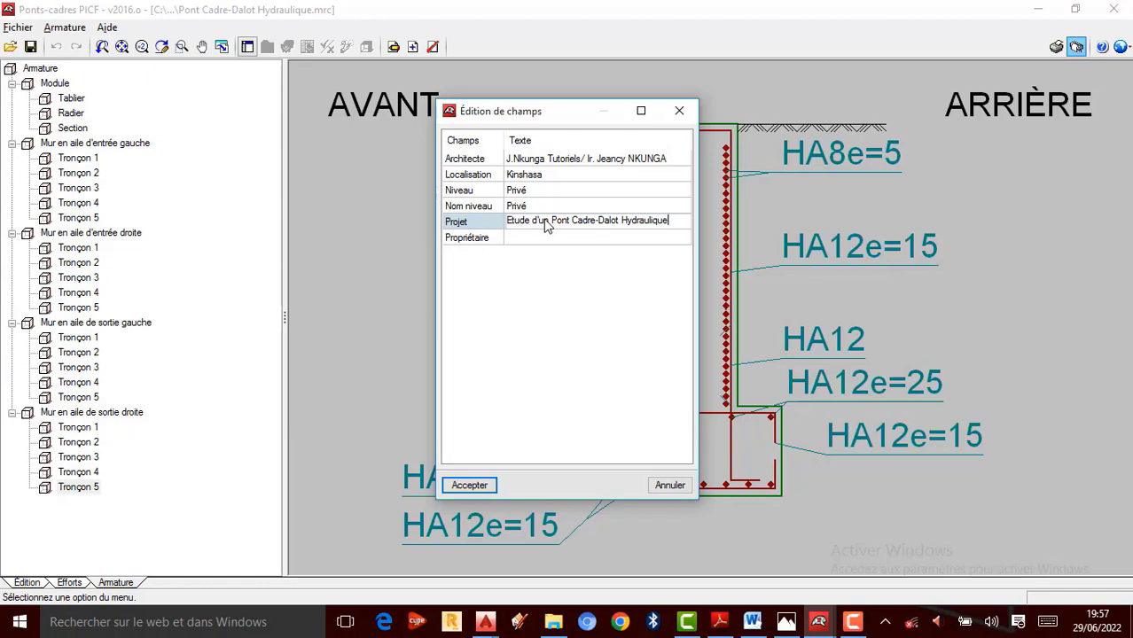
click(510, 240)
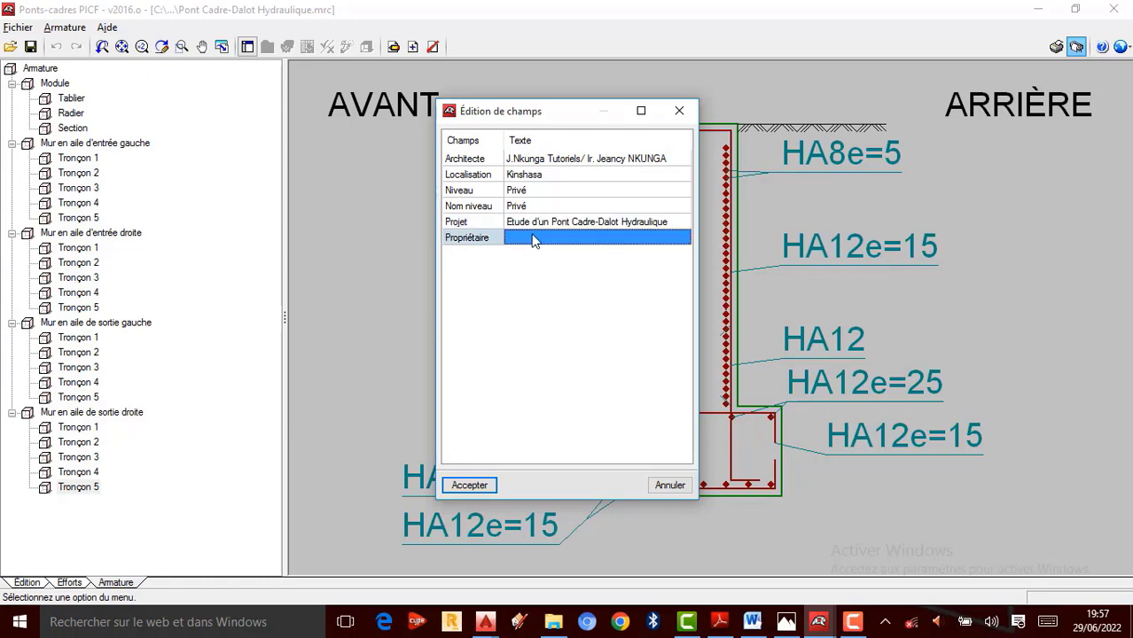
click(545, 244)
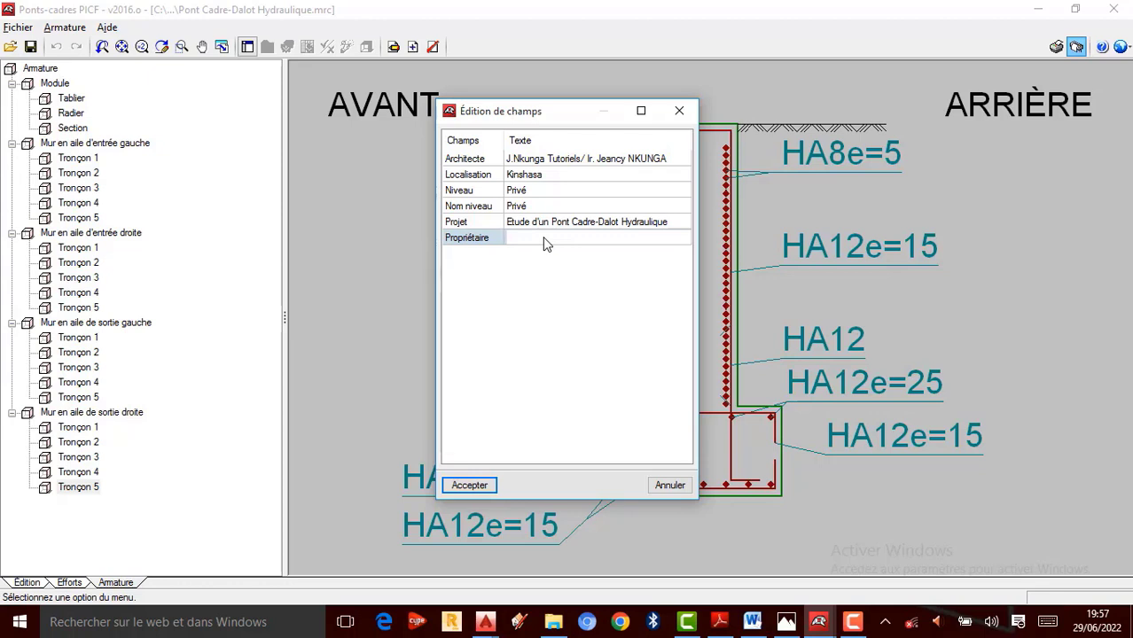
text(Provi)
key(BackSpace)
key(BackSpace)
key(BackSpace)
key(BackSpace)
key(BackSpace)
text(Ville Province de Kinshasa)
click(470, 486)
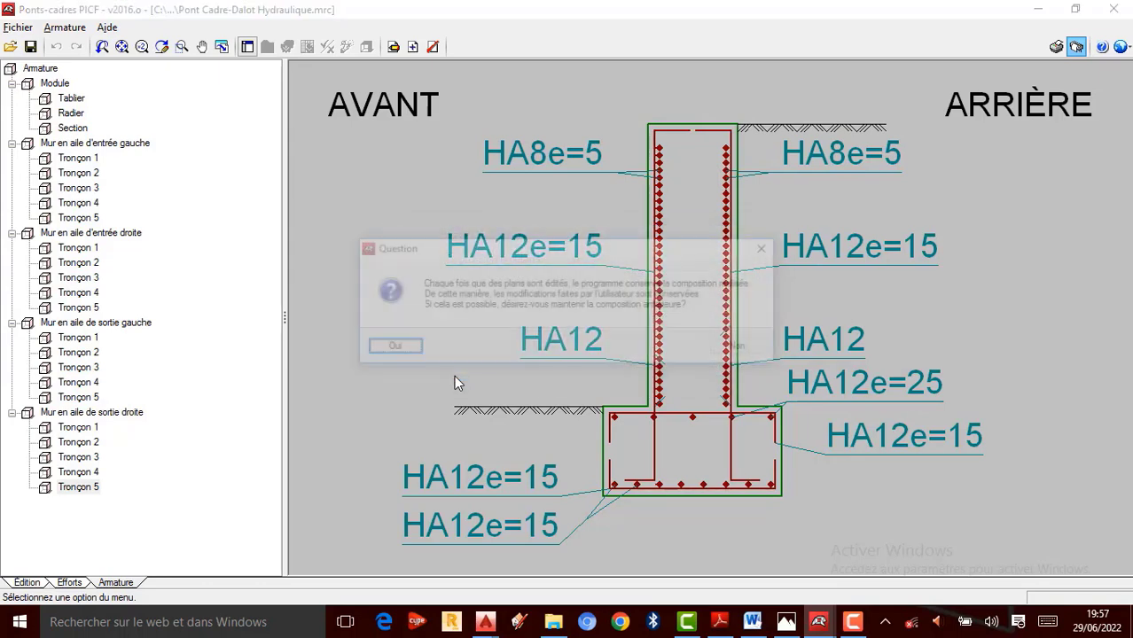
Step: Keep the previous plan composition and show the details of all drawings in a maximised composition window
click(395, 348)
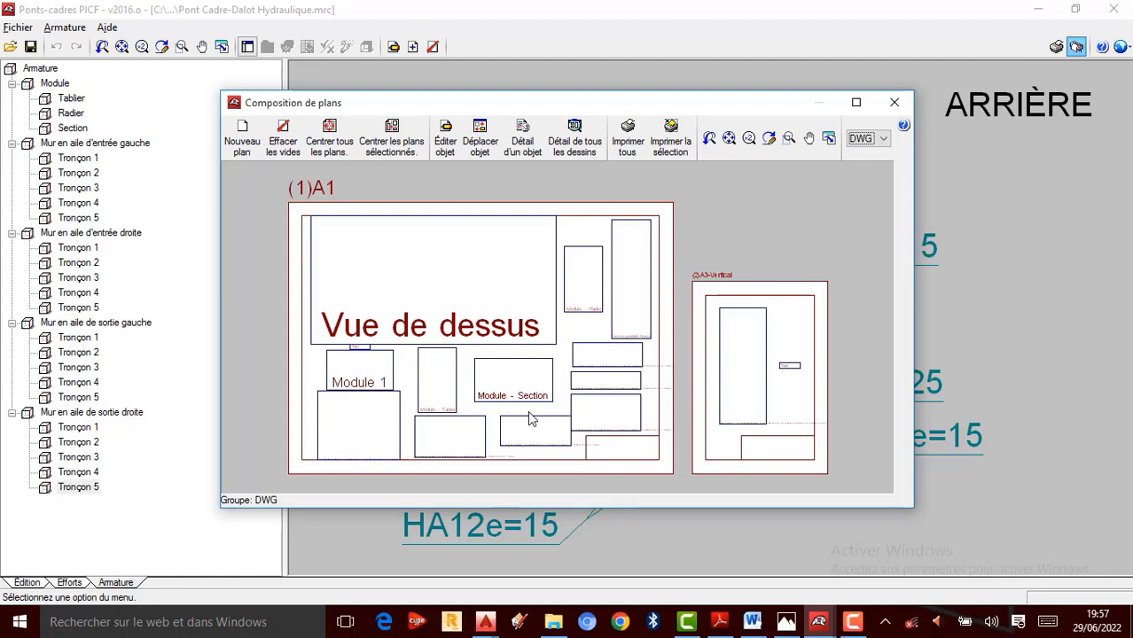
click(580, 152)
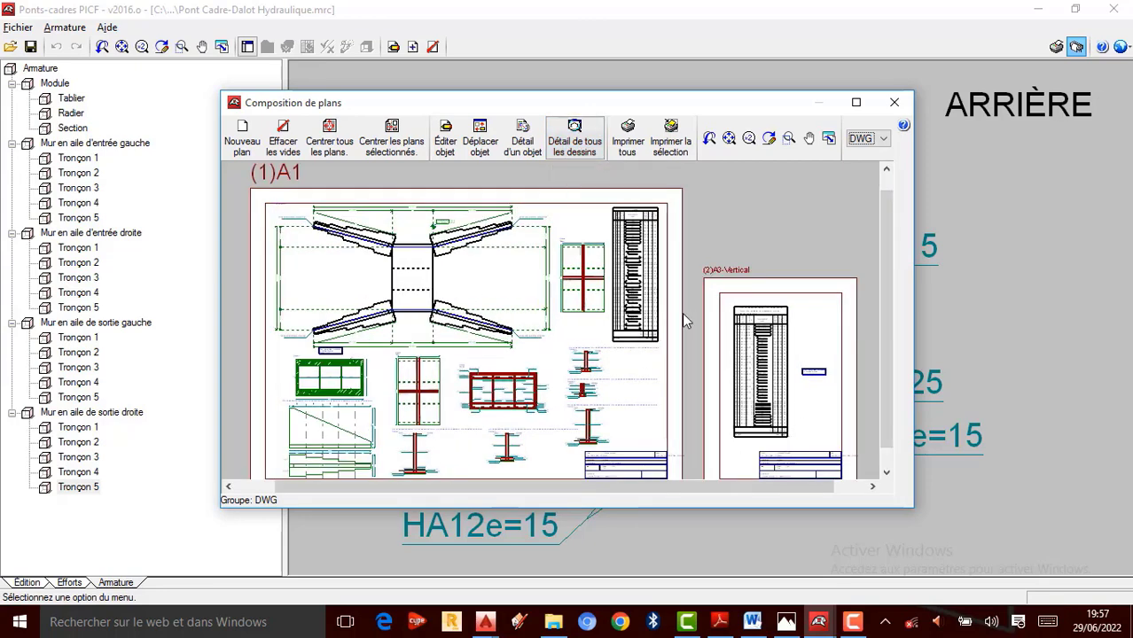
scroll(608, 327, down, 1)
click(858, 103)
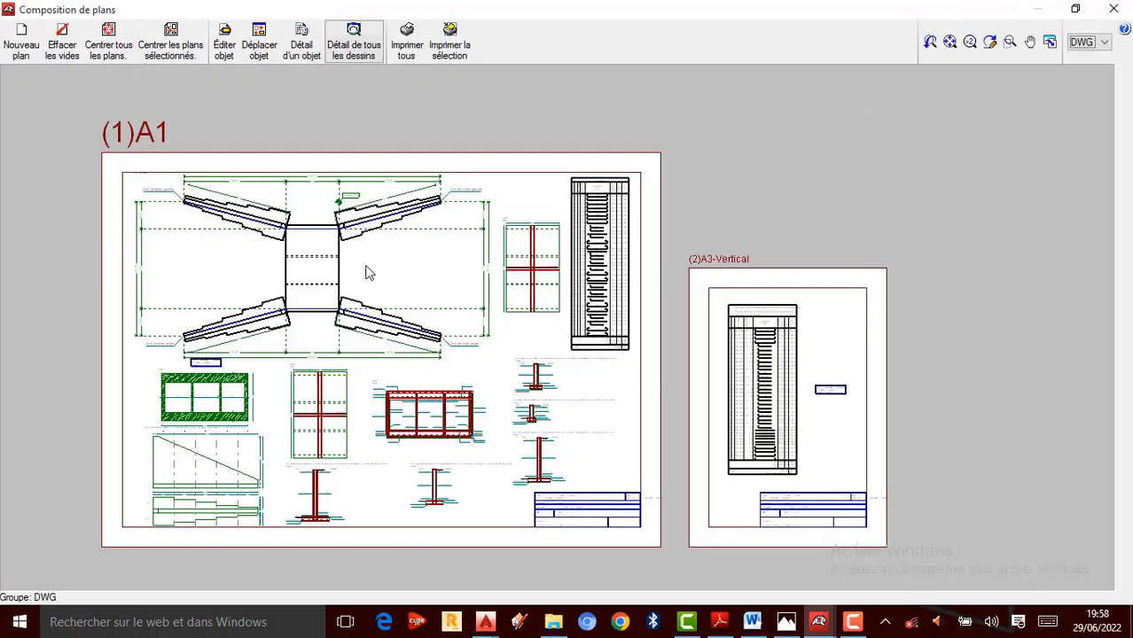
Step: Examine the culvert's top view on the A1 plan, including the four wing walls and their dimensions
scroll(373, 319, up, 1)
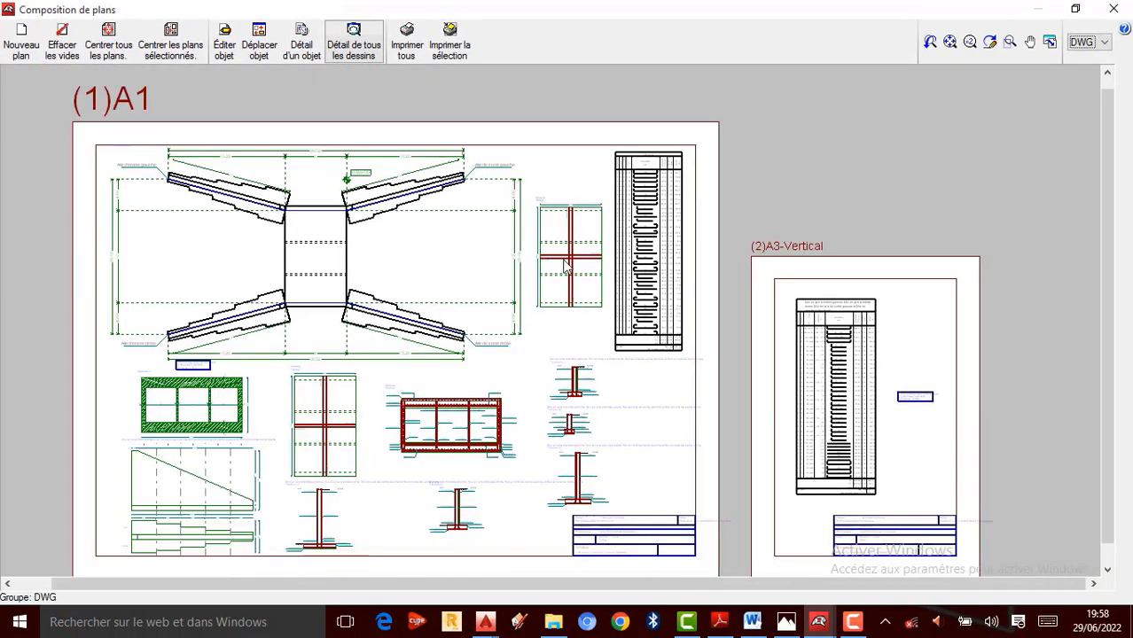
scroll(568, 264, down, 1)
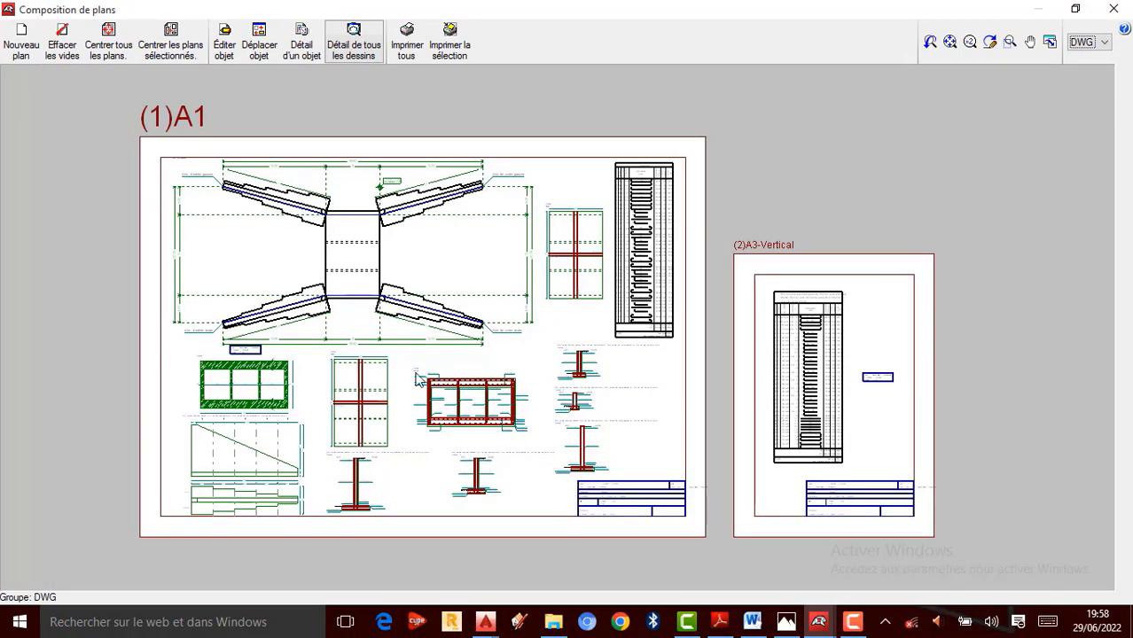
scroll(337, 355, up, 2)
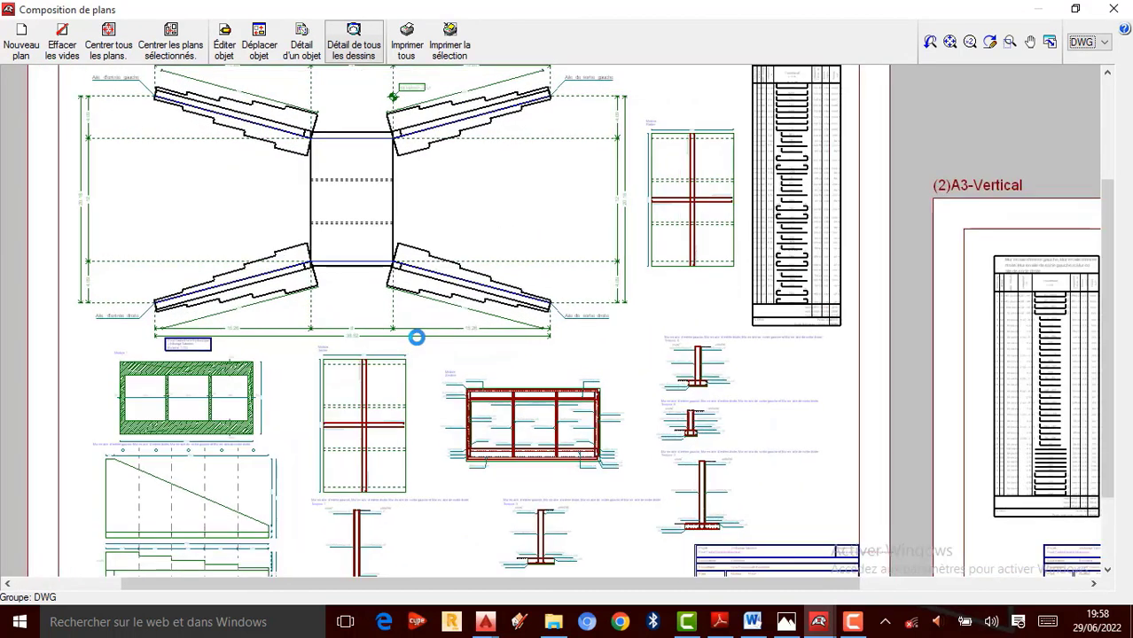
scroll(653, 270, down, 2)
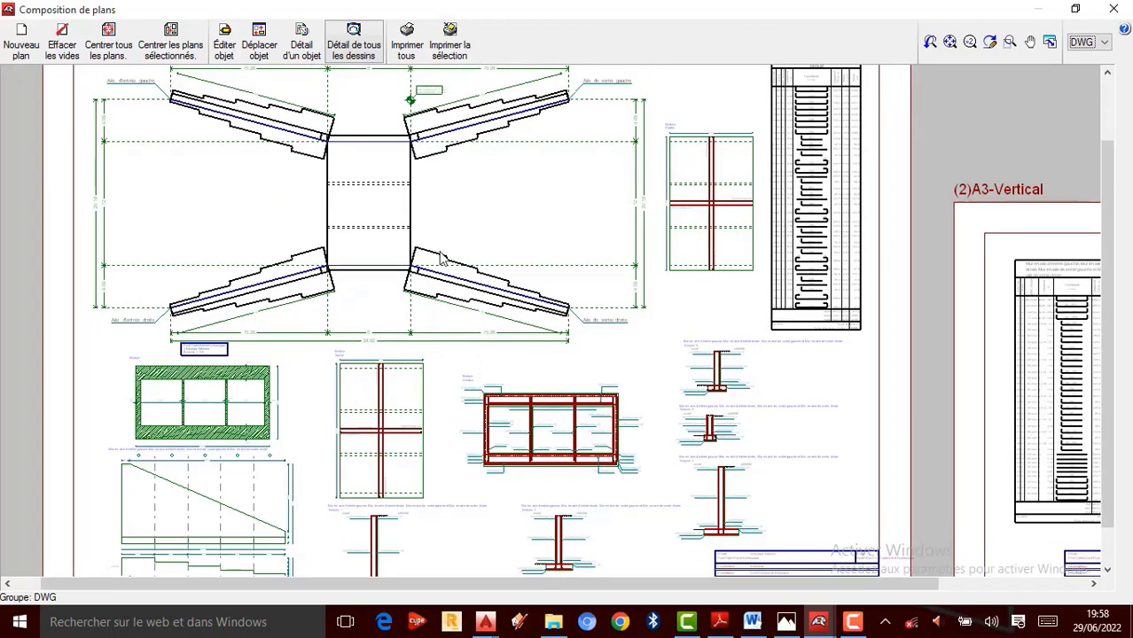
scroll(177, 106, up, 3)
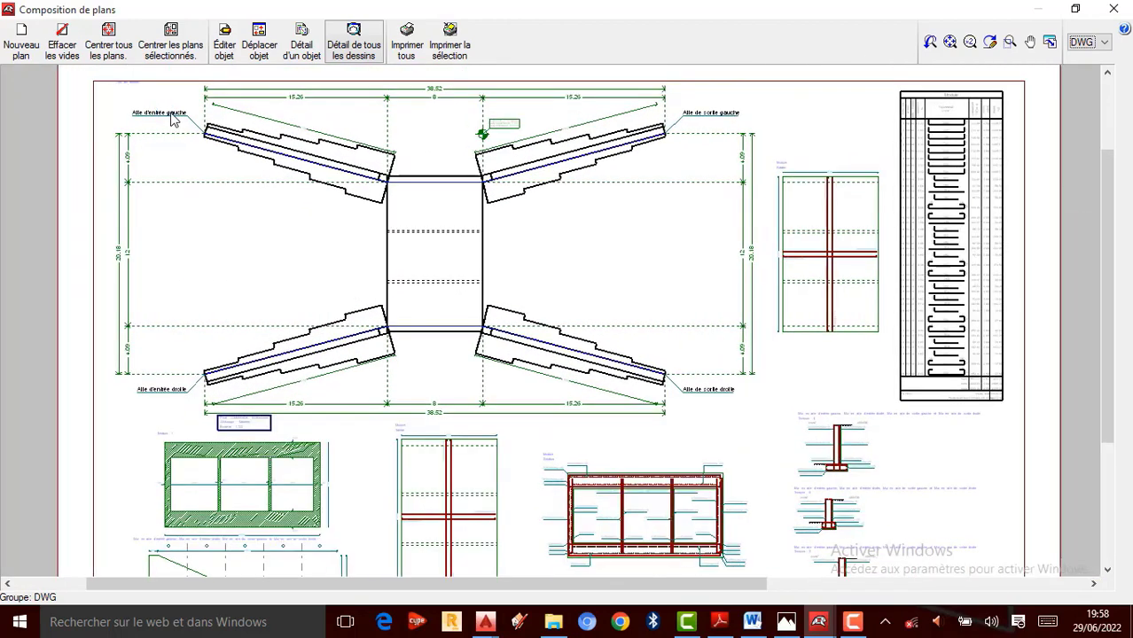
scroll(191, 142, up, 1)
scroll(610, 303, down, 1)
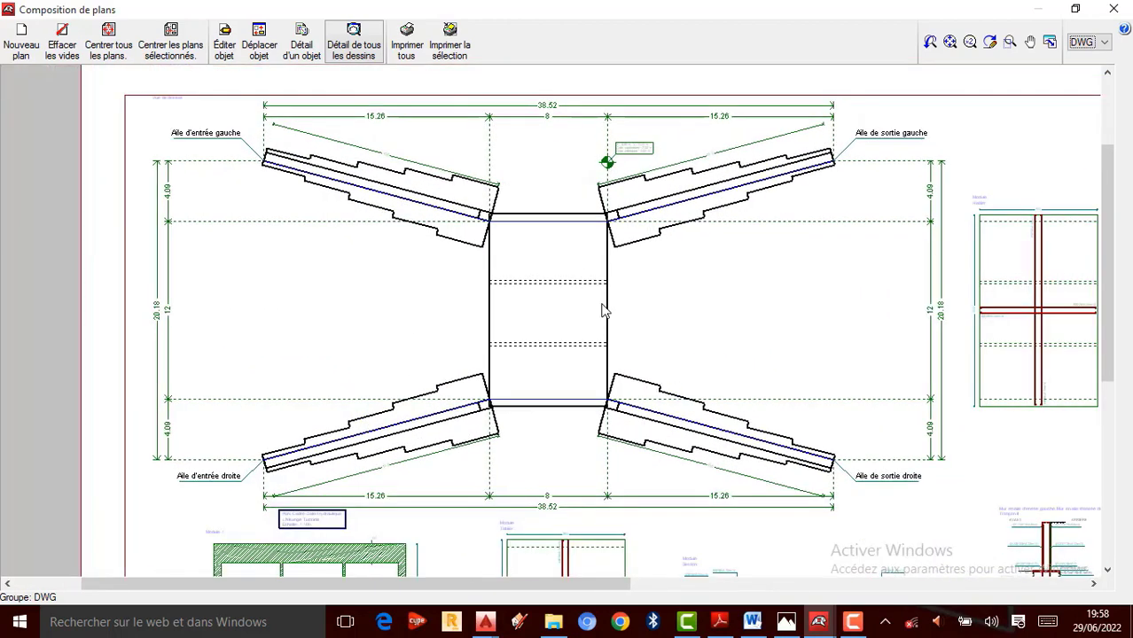
scroll(259, 149, up, 1)
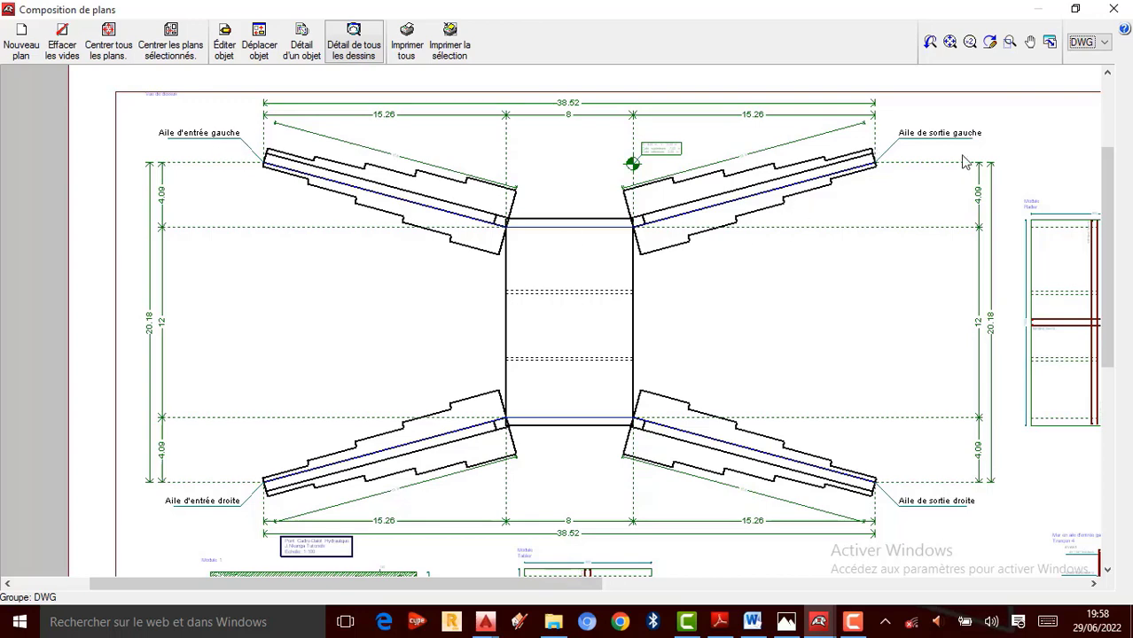
scroll(525, 286, down, 1)
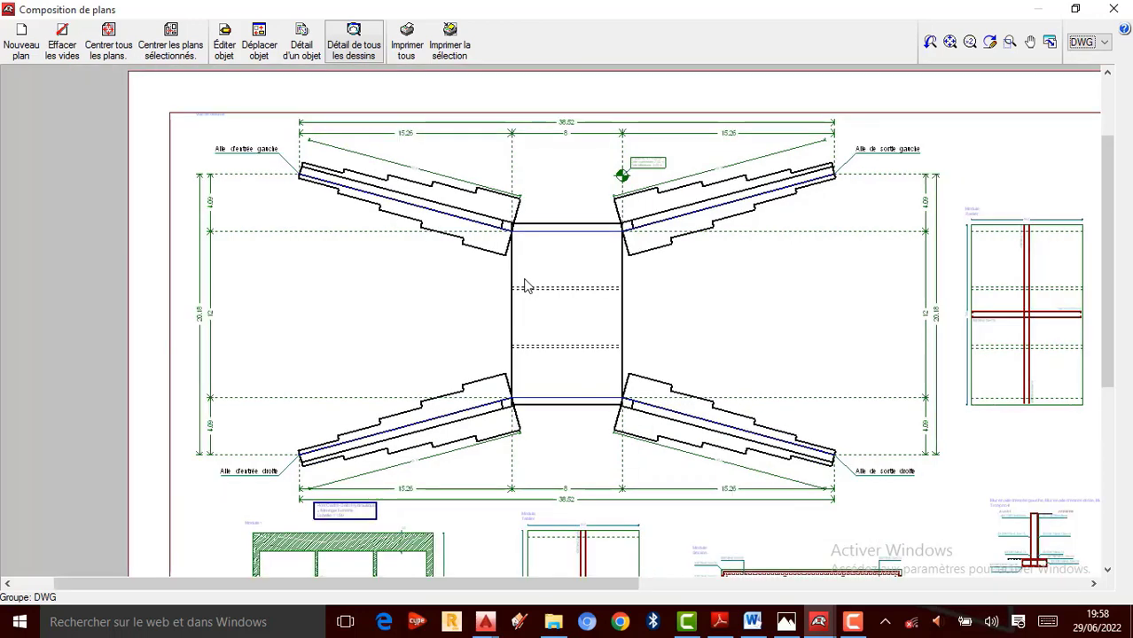
scroll(325, 255, up, 1)
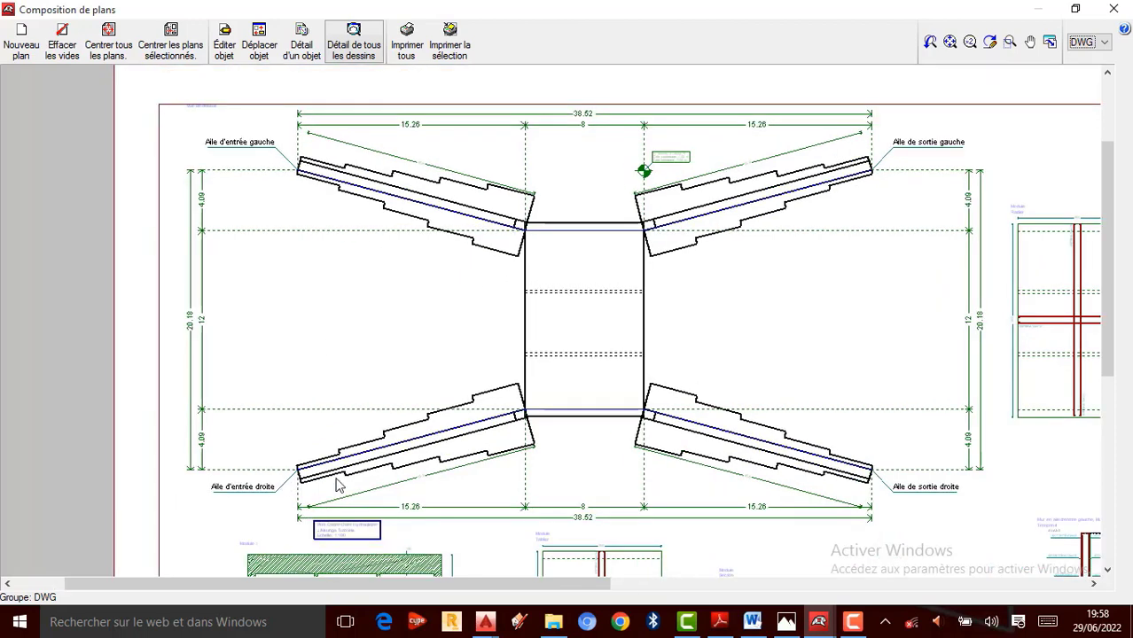
scroll(647, 299, up, 1)
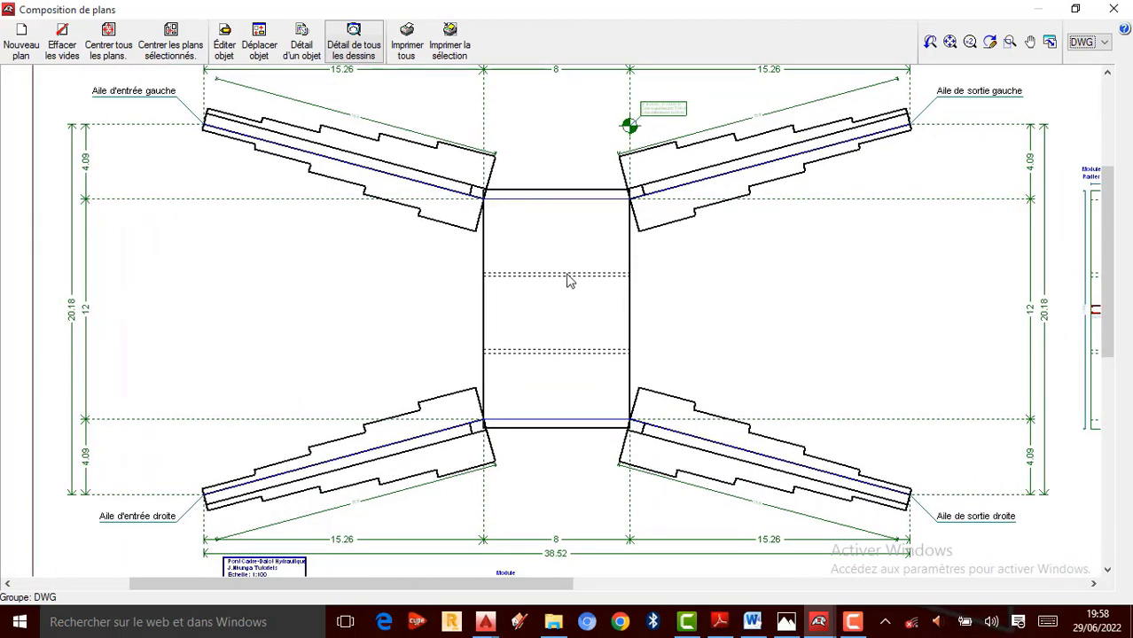
scroll(570, 280, down, 1)
scroll(379, 303, down, 1)
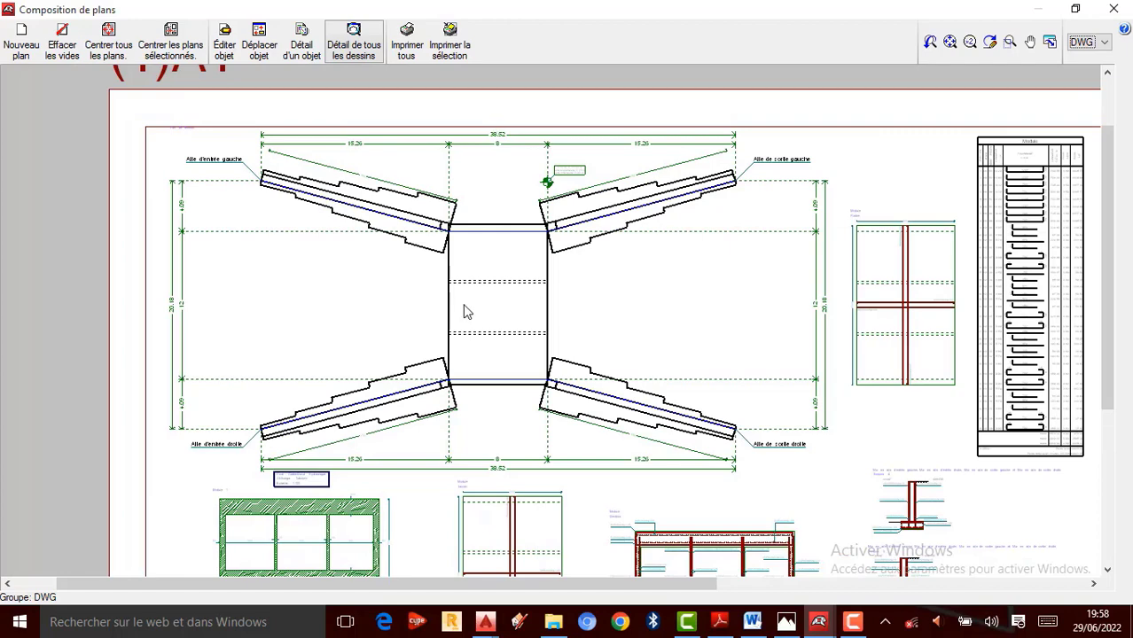
scroll(404, 270, down, 1)
scroll(404, 281, down, 1)
scroll(598, 370, up, 1)
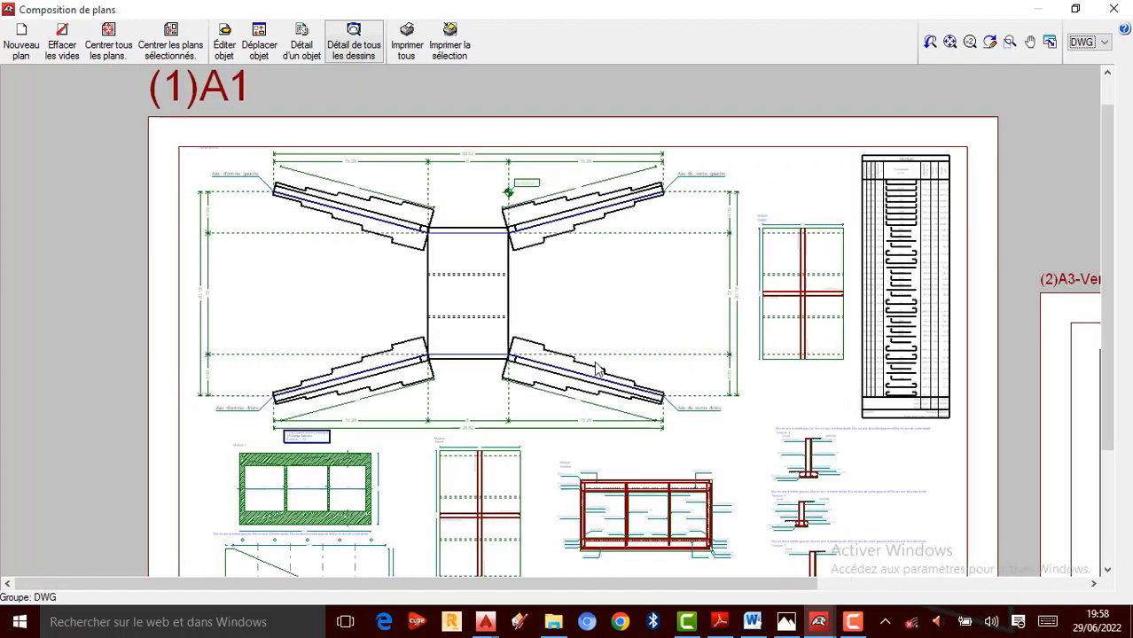
Step: Examine the Radier reinforcement drawing on the A1 plan, including its bar labels and slab dimensions
scroll(598, 371, up, 1)
scroll(298, 284, up, 1)
scroll(787, 266, down, 1)
scroll(777, 278, up, 1)
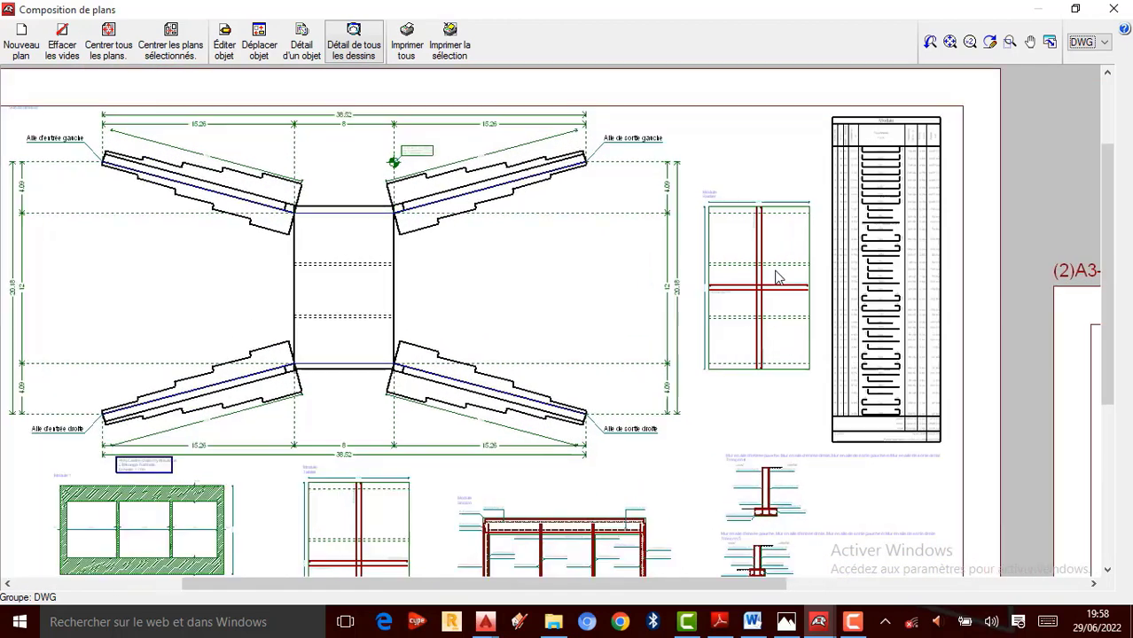
scroll(764, 215, up, 1)
scroll(720, 157, up, 1)
scroll(703, 202, up, 1)
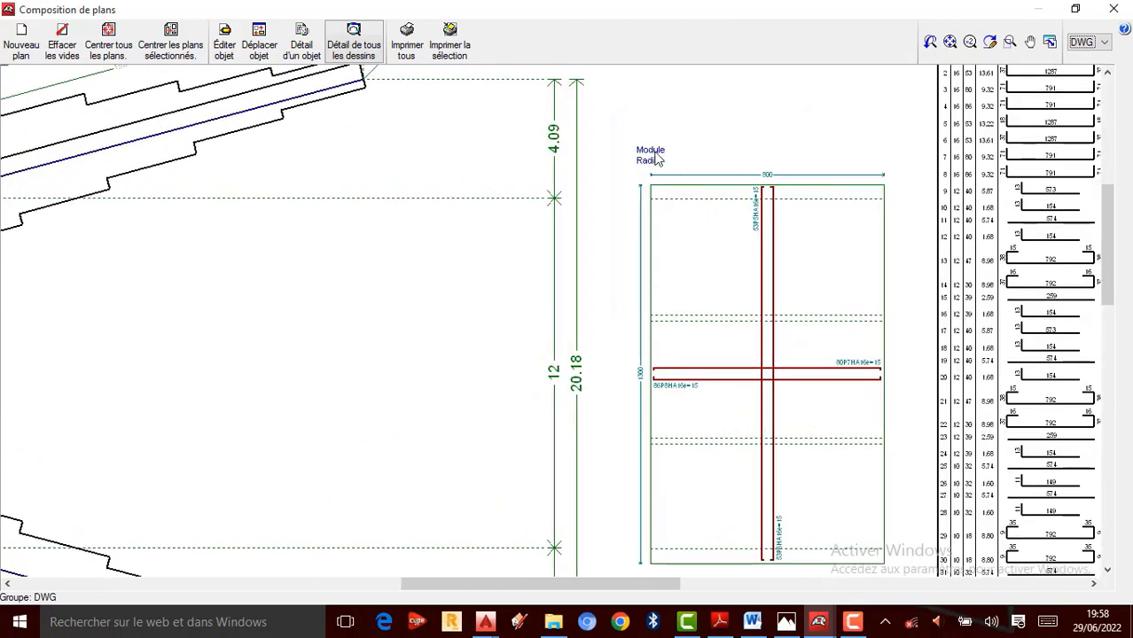
scroll(728, 243, down, 1)
scroll(771, 354, up, 1)
scroll(780, 386, up, 2)
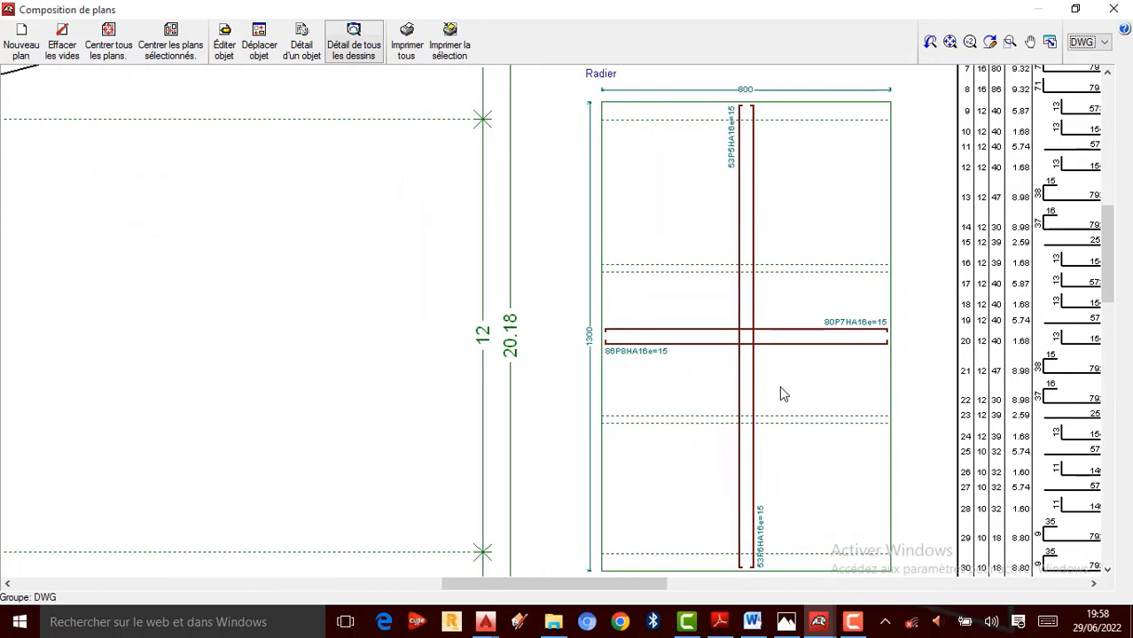
scroll(779, 385, up, 1)
scroll(696, 334, down, 1)
scroll(696, 334, up, 1)
scroll(721, 346, down, 1)
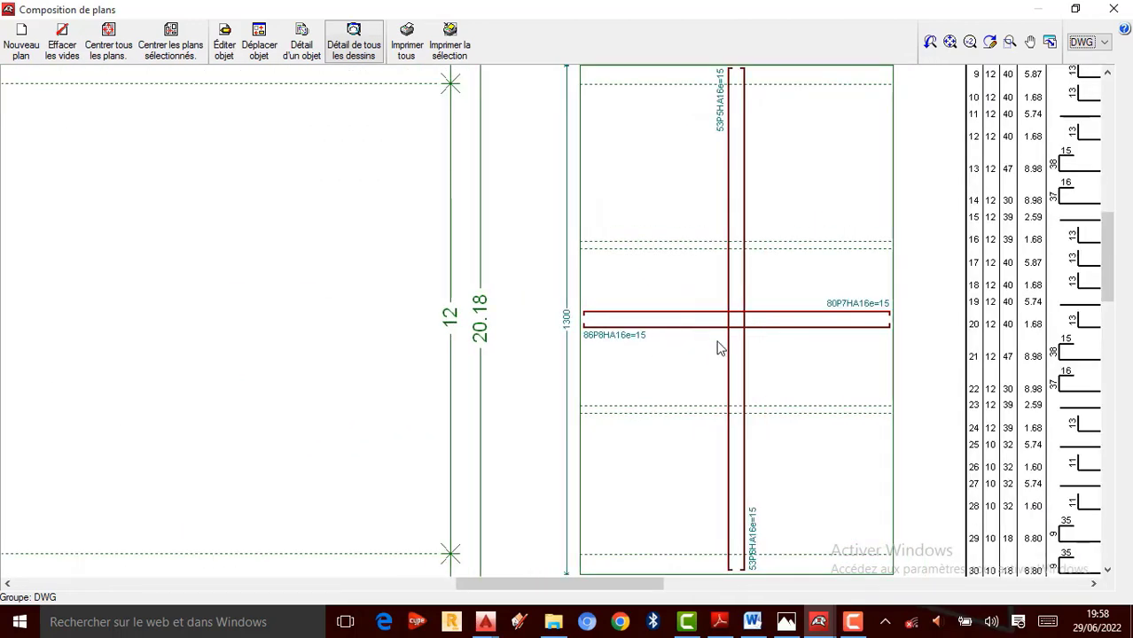
scroll(650, 324, down, 1)
scroll(739, 249, down, 1)
scroll(730, 250, down, 1)
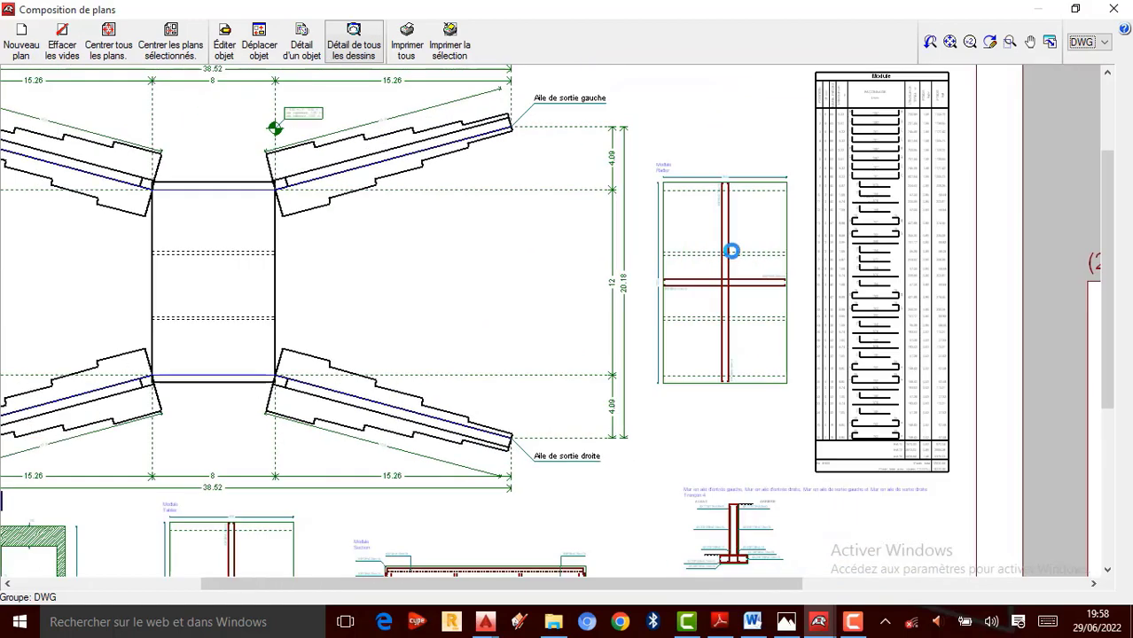
Step: Examine the Module bar schedule on the A1 plan, covering bar diameters, piece counts, shapes, lengths and weights
scroll(715, 284, down, 1)
scroll(716, 285, down, 1)
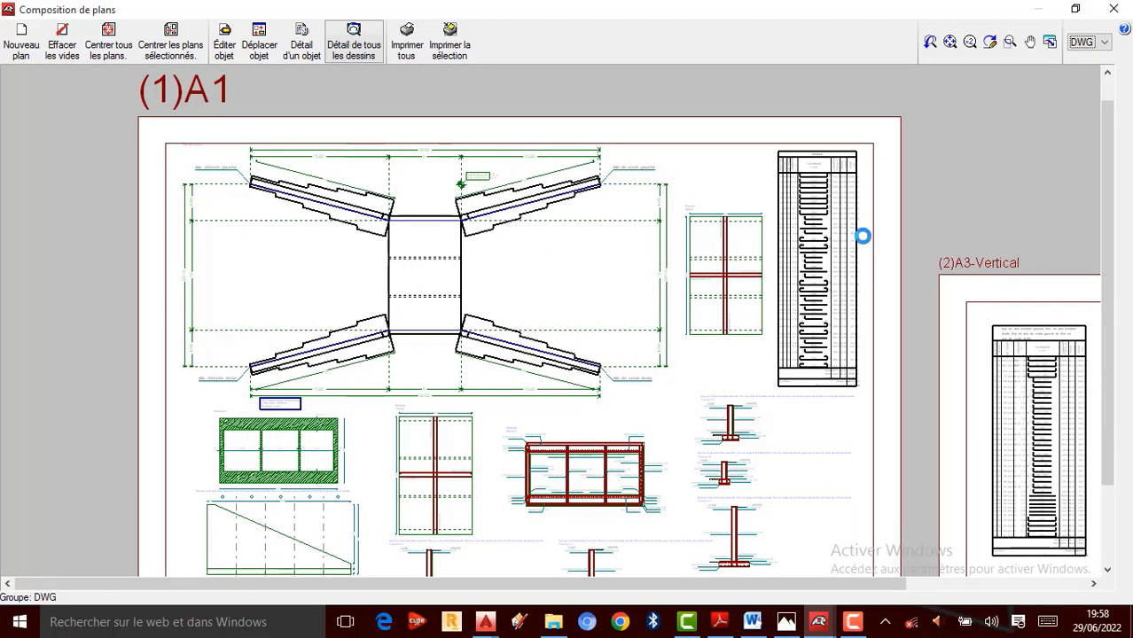
scroll(851, 204, up, 1)
scroll(842, 164, up, 4)
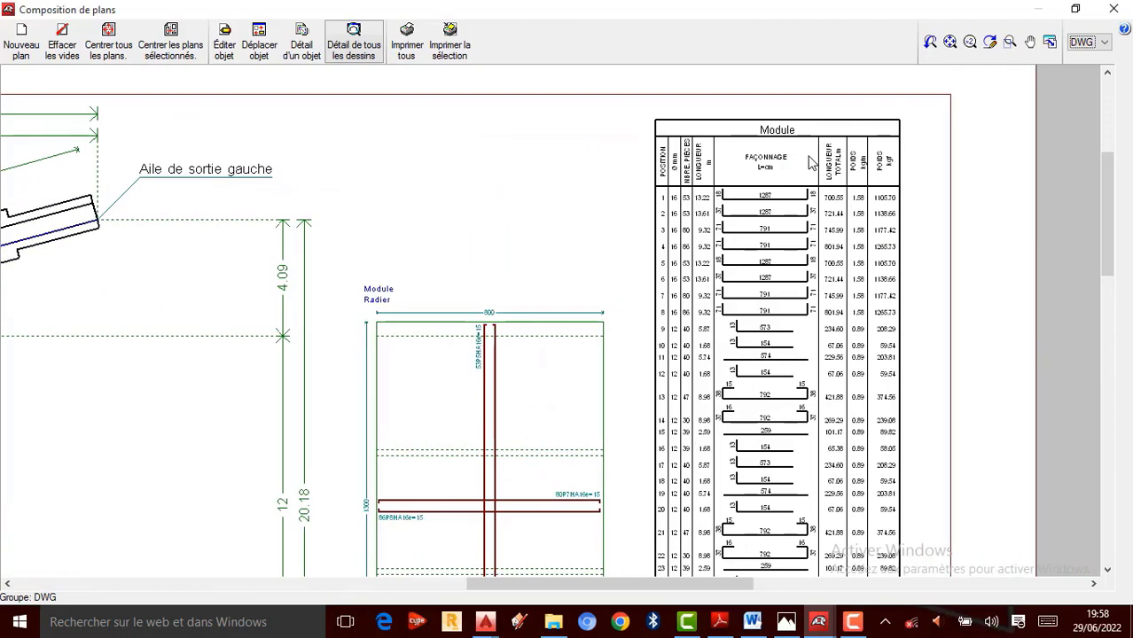
scroll(820, 177, up, 3)
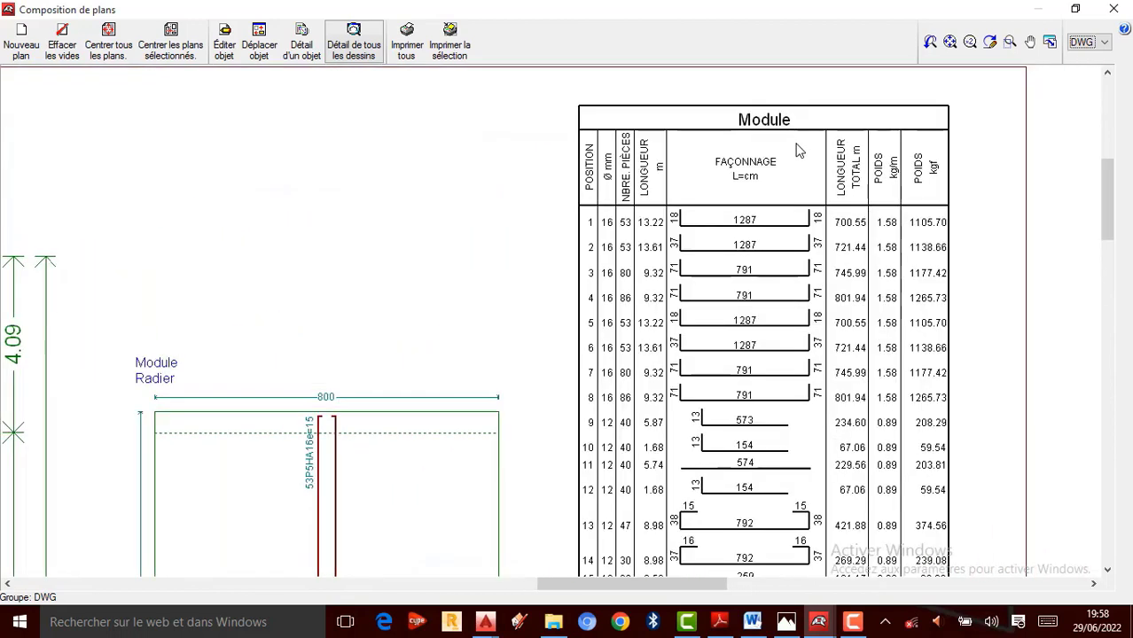
scroll(751, 184, up, 1)
scroll(758, 215, up, 1)
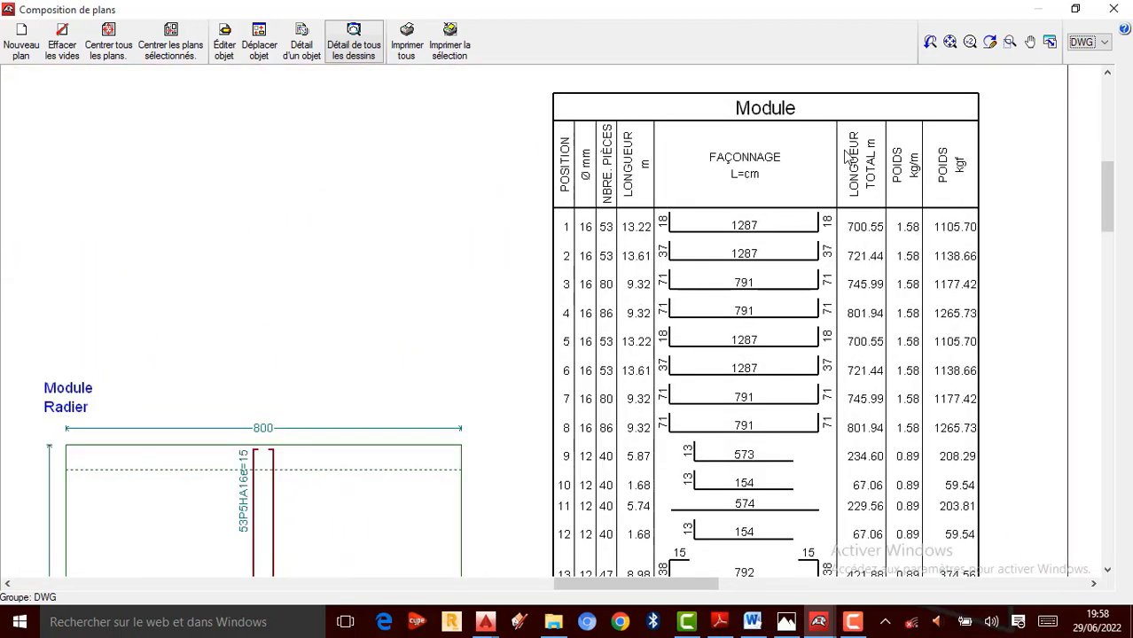
scroll(728, 143, up, 1)
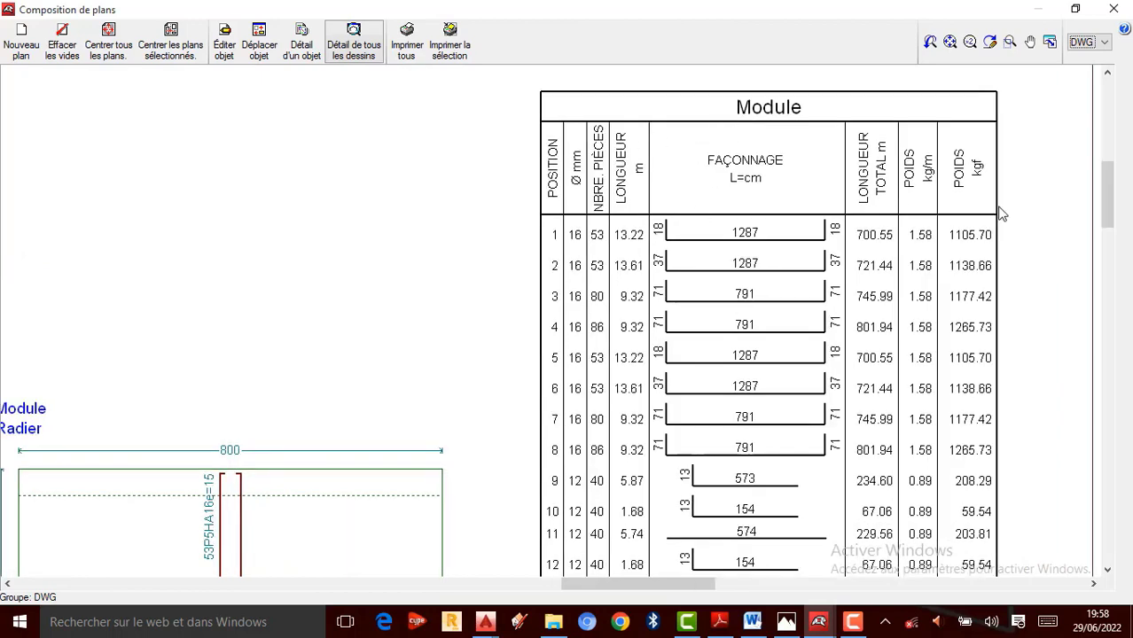
scroll(837, 325, down, 1)
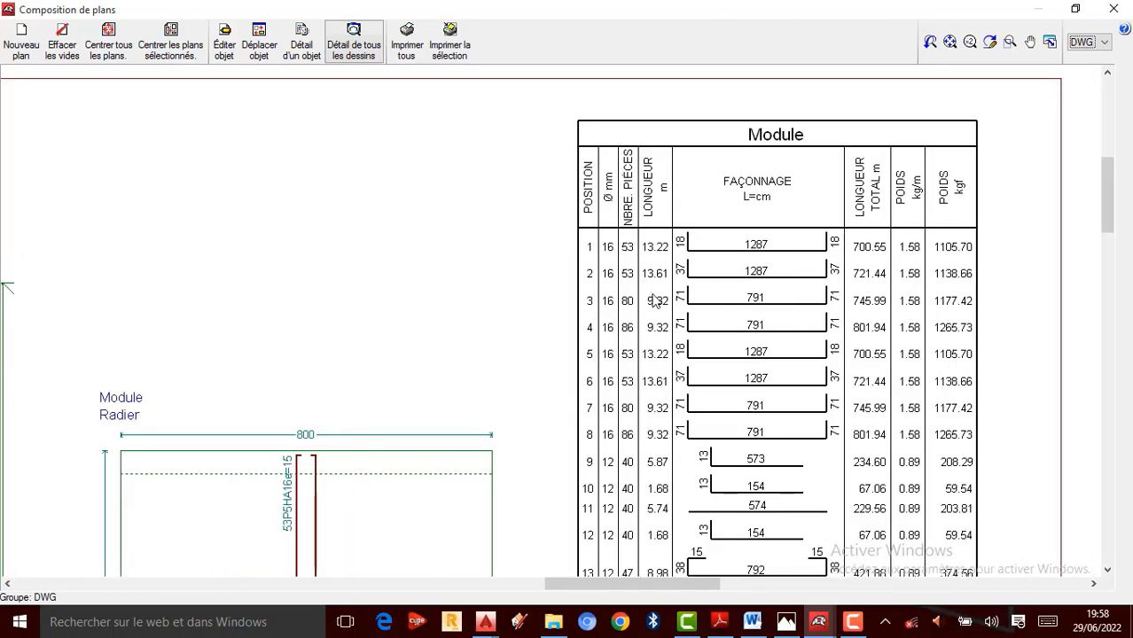
scroll(653, 293, up, 1)
scroll(690, 332, down, 1)
scroll(697, 341, up, 1)
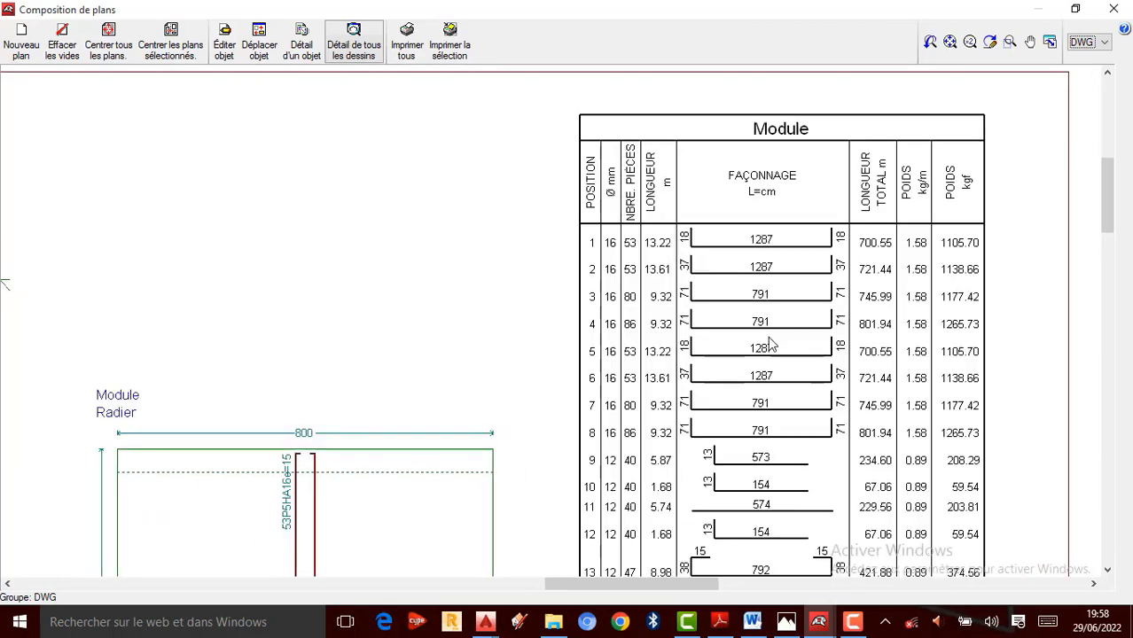
scroll(709, 399, down, 1)
scroll(764, 337, up, 1)
scroll(773, 436, up, 1)
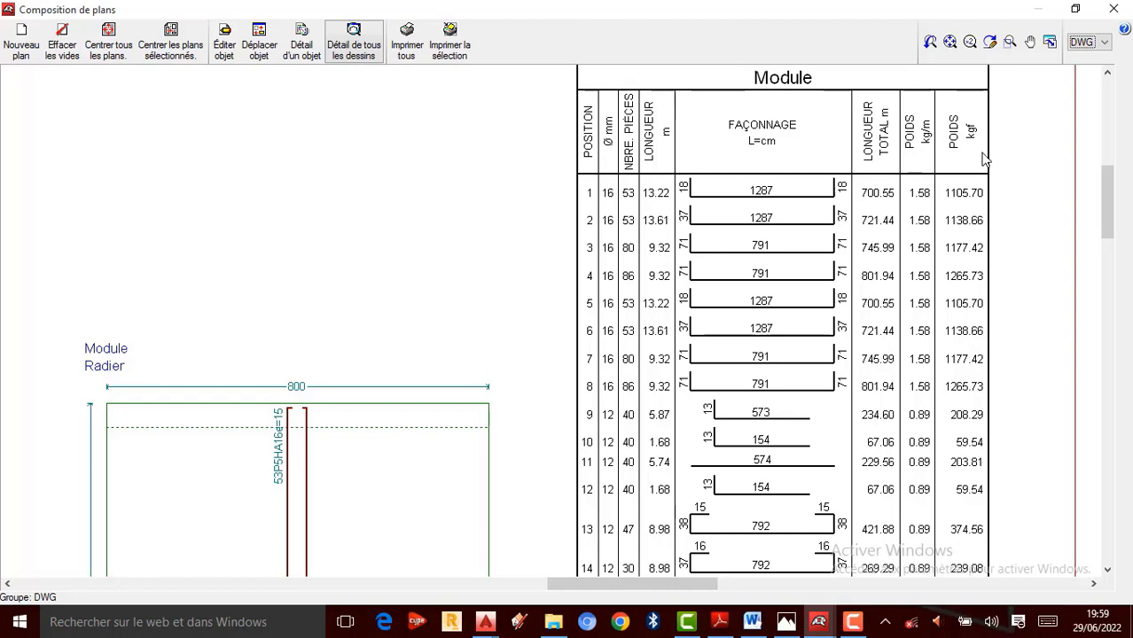
scroll(833, 168, down, 2)
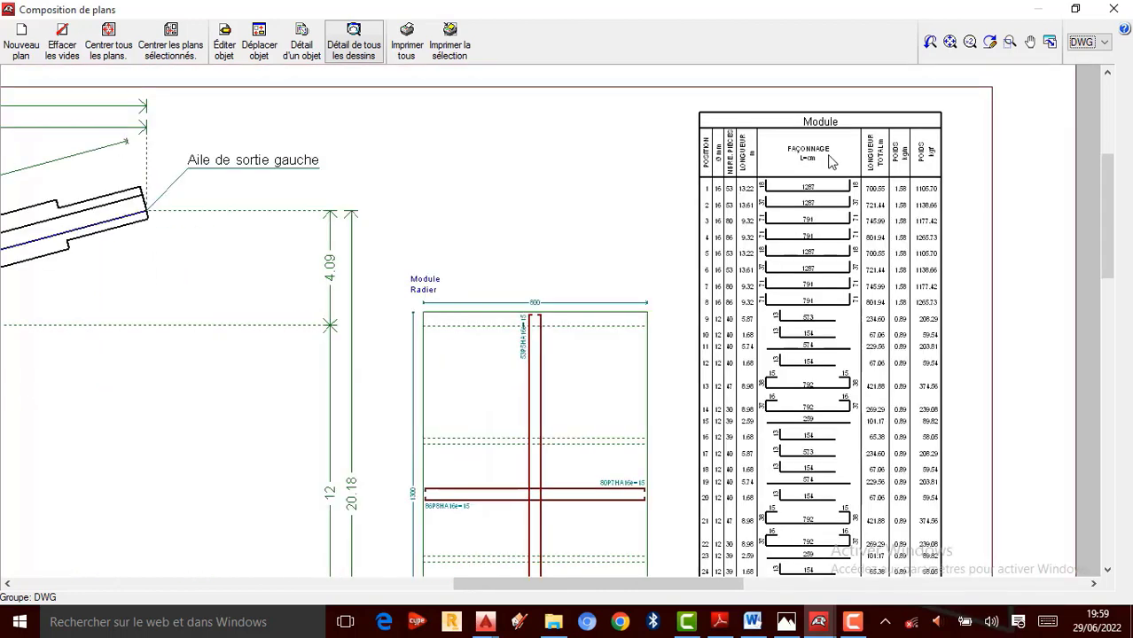
scroll(615, 222, down, 5)
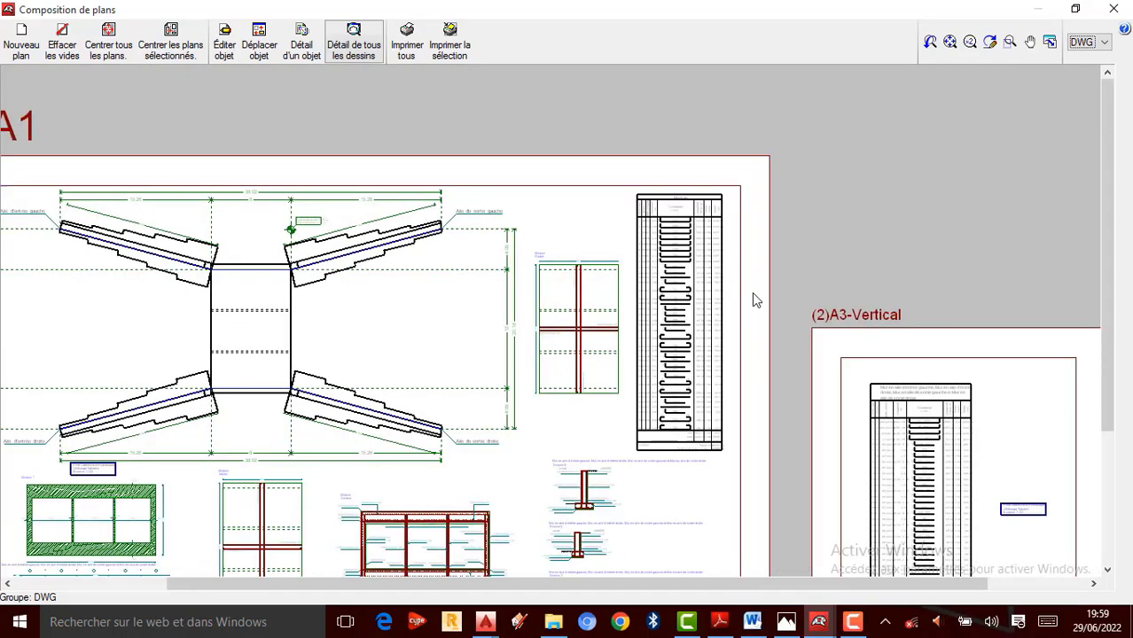
Step: Examine the Module 1 cross-section on the A1 plan, including its scale label, three cell openings and wall and slab dimensions
scroll(226, 465, up, 5)
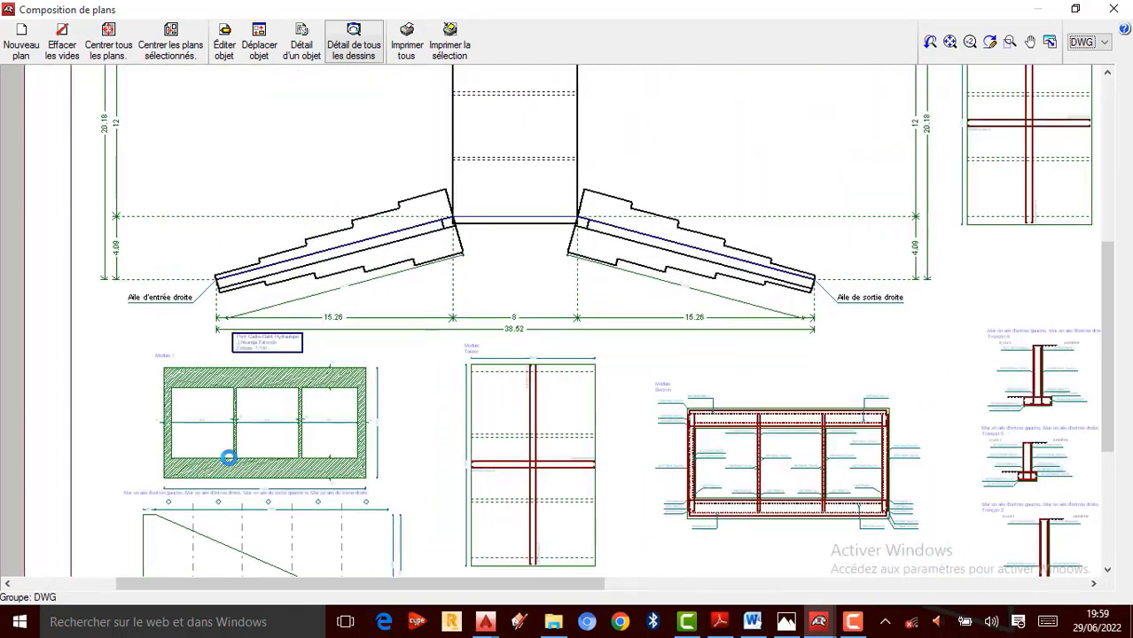
scroll(271, 332, up, 1)
scroll(216, 359, up, 1)
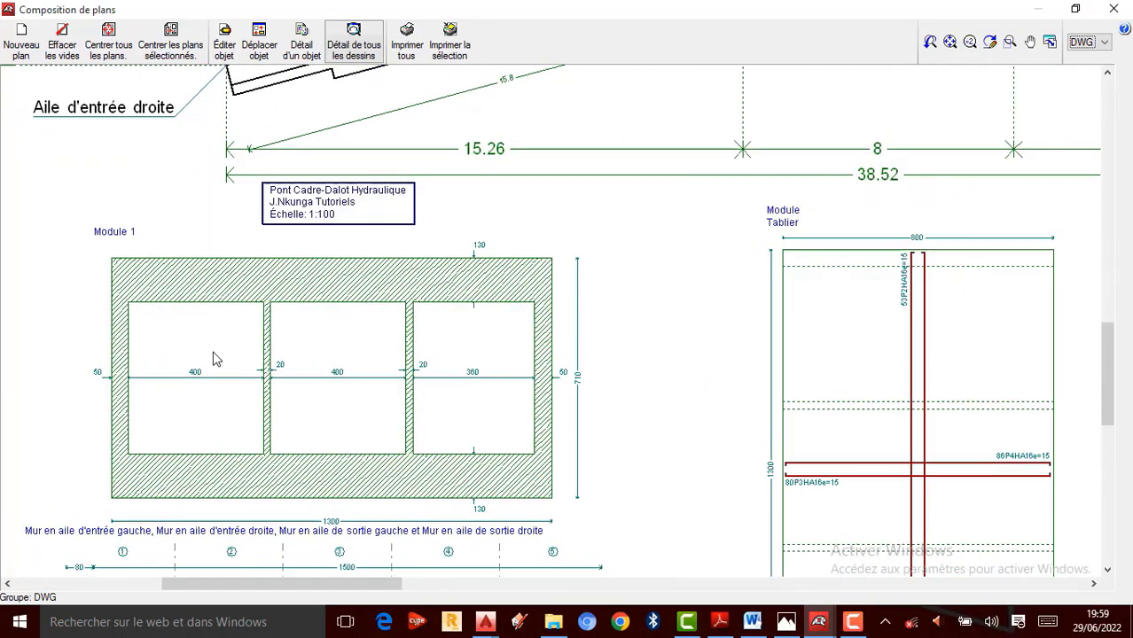
scroll(312, 197, up, 1)
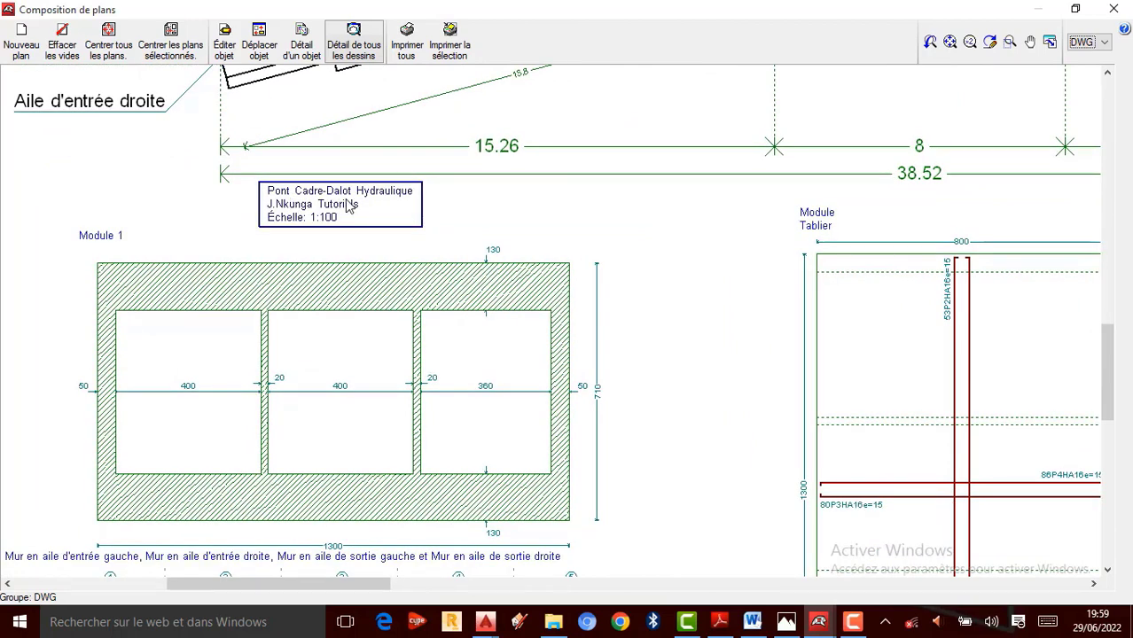
scroll(386, 197, up, 1)
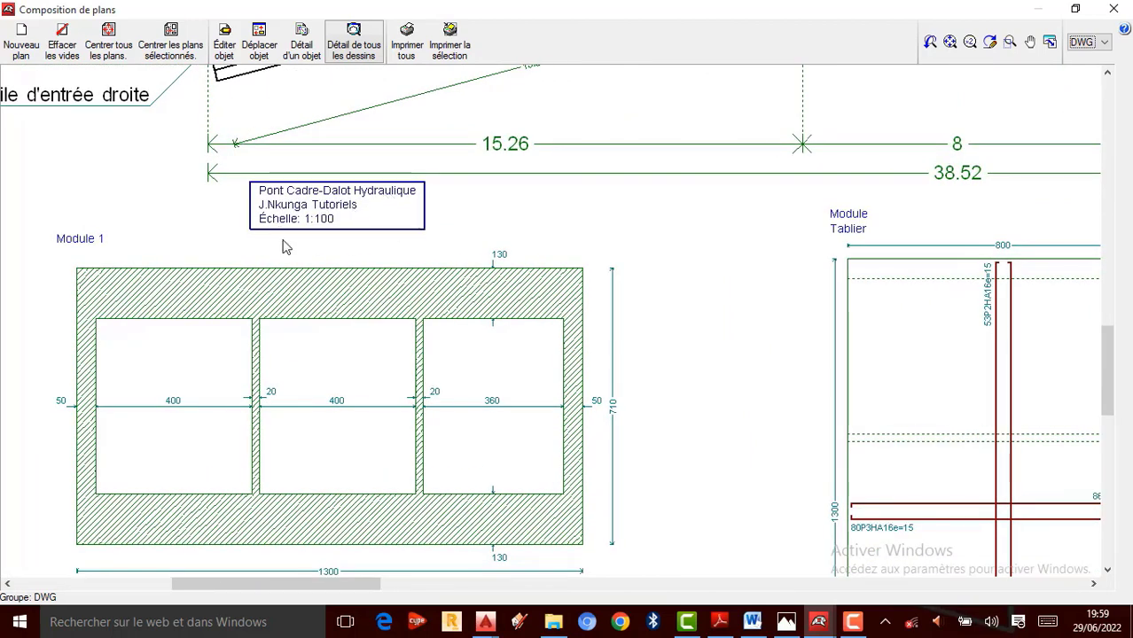
scroll(301, 233, up, 1)
scroll(310, 237, down, 2)
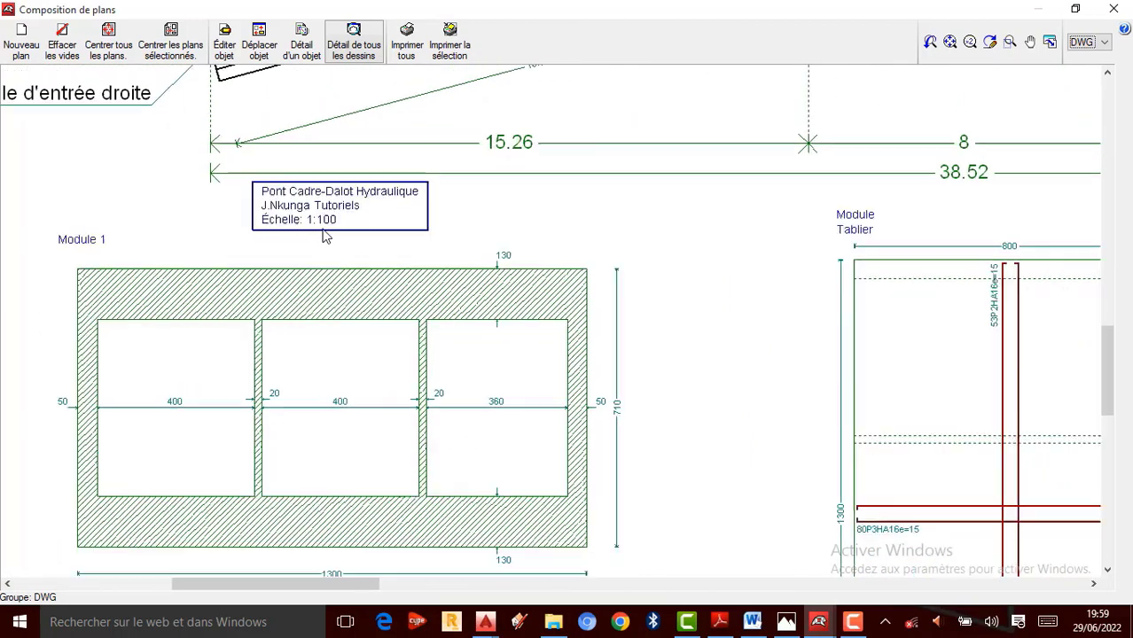
scroll(191, 372, up, 1)
scroll(454, 254, down, 1)
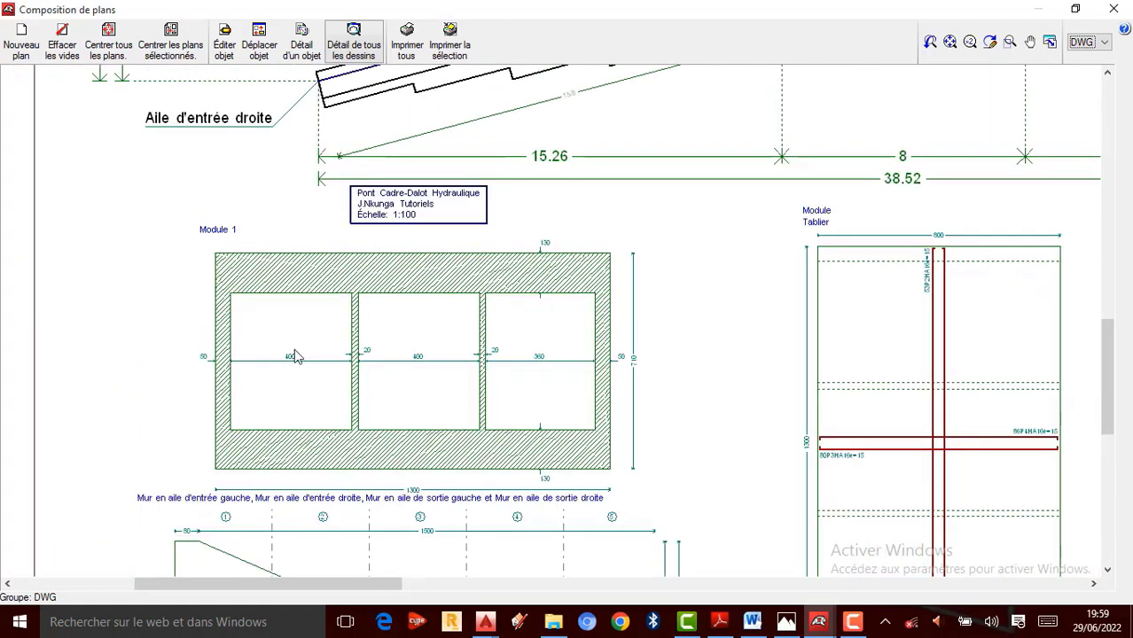
scroll(343, 424, up, 1)
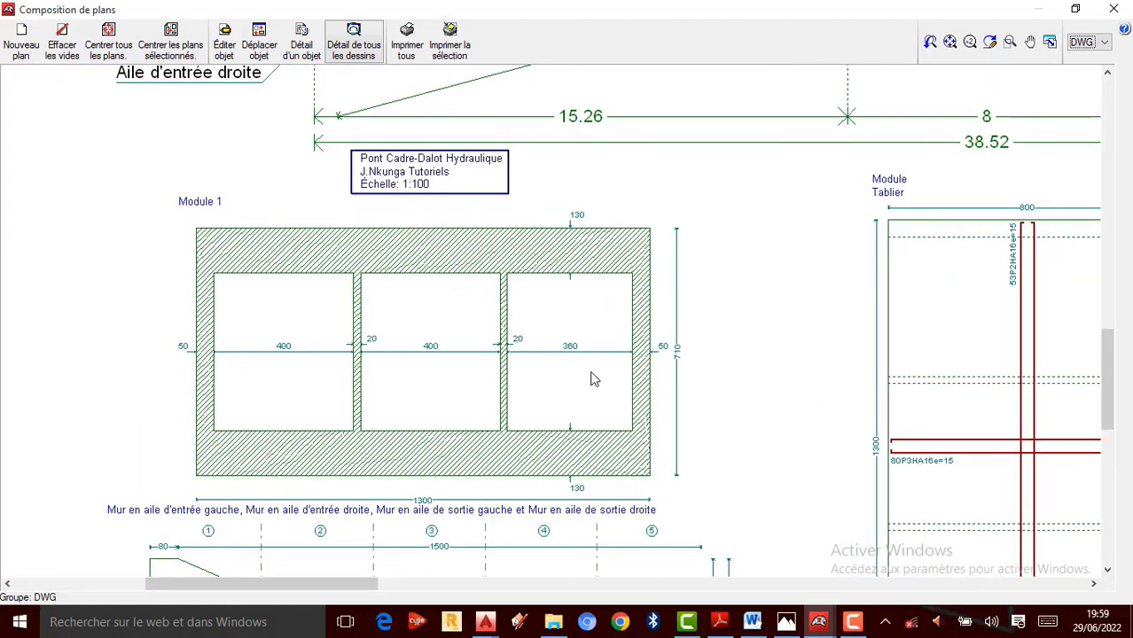
Step: Switch to Photos to consult the culvert's reference cross-section in the calculation note image, then return to the CYPE plan composition
click(786, 624)
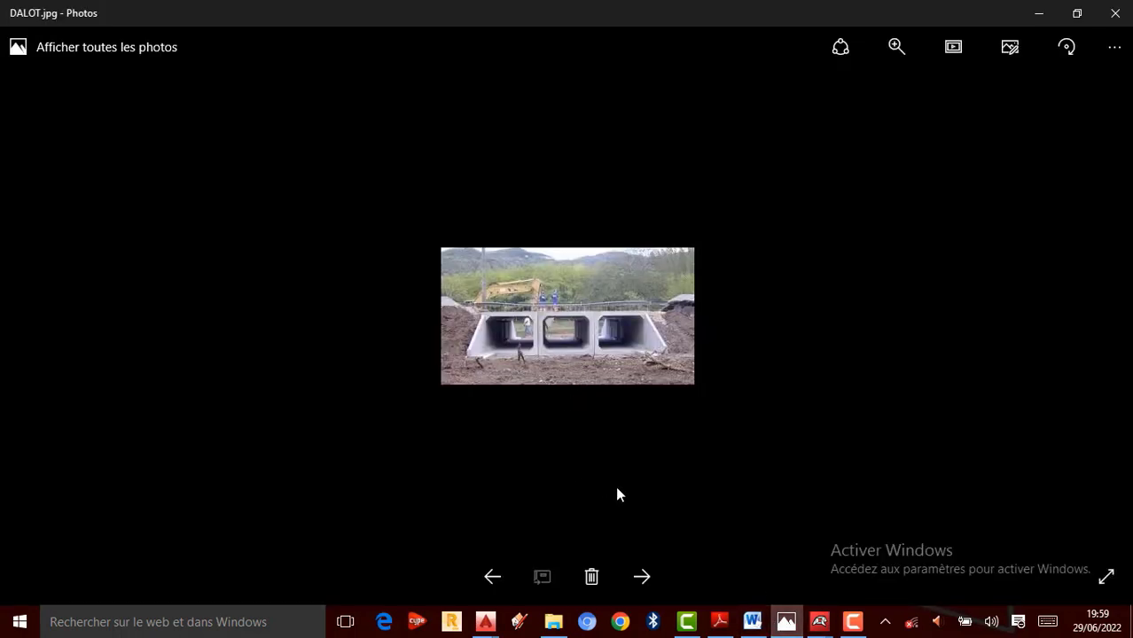
scroll(618, 495, down, 3)
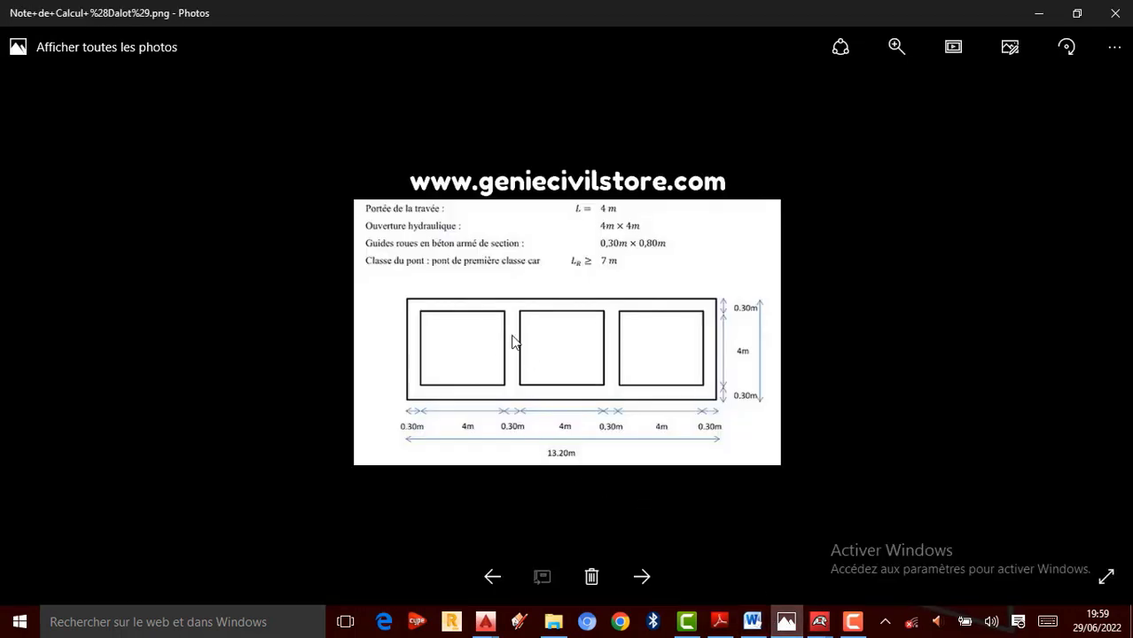
click(819, 621)
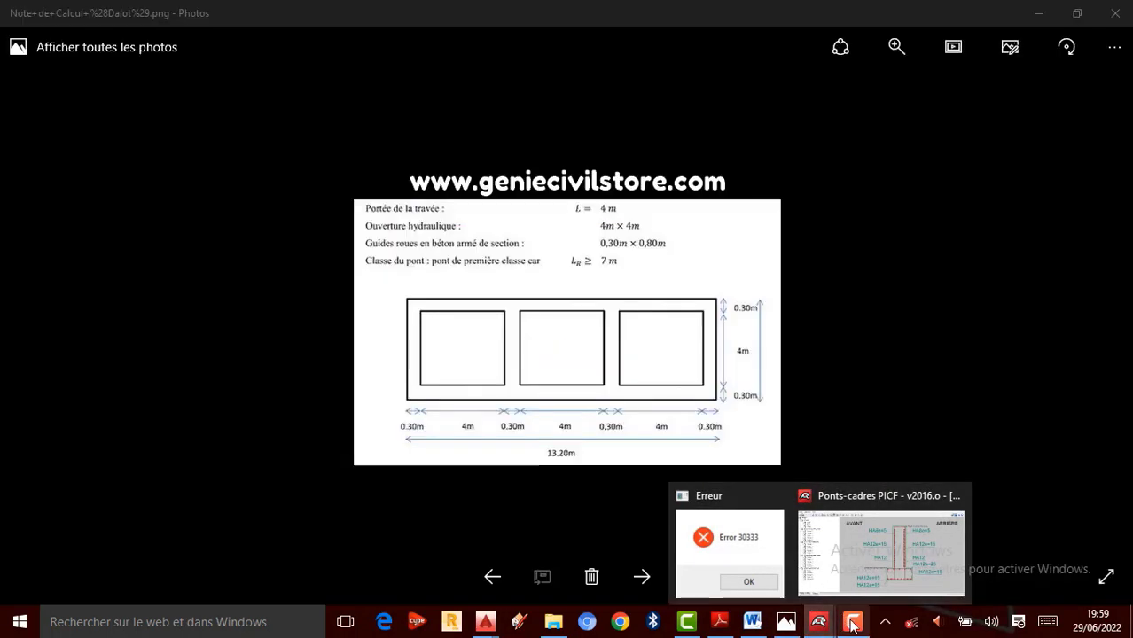
click(852, 623)
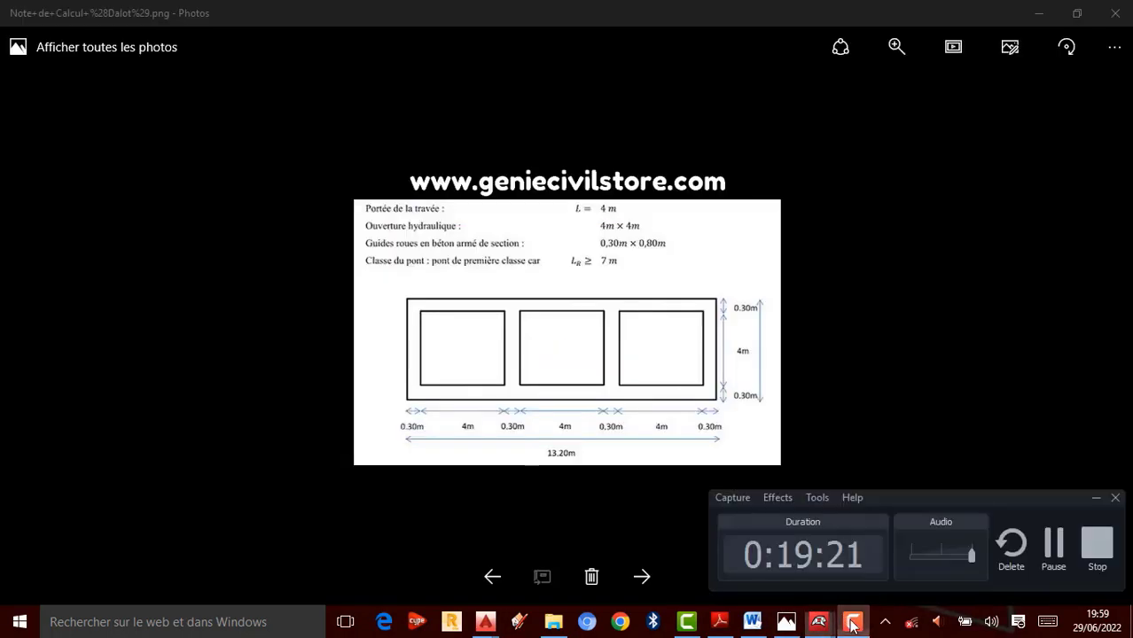
click(1092, 502)
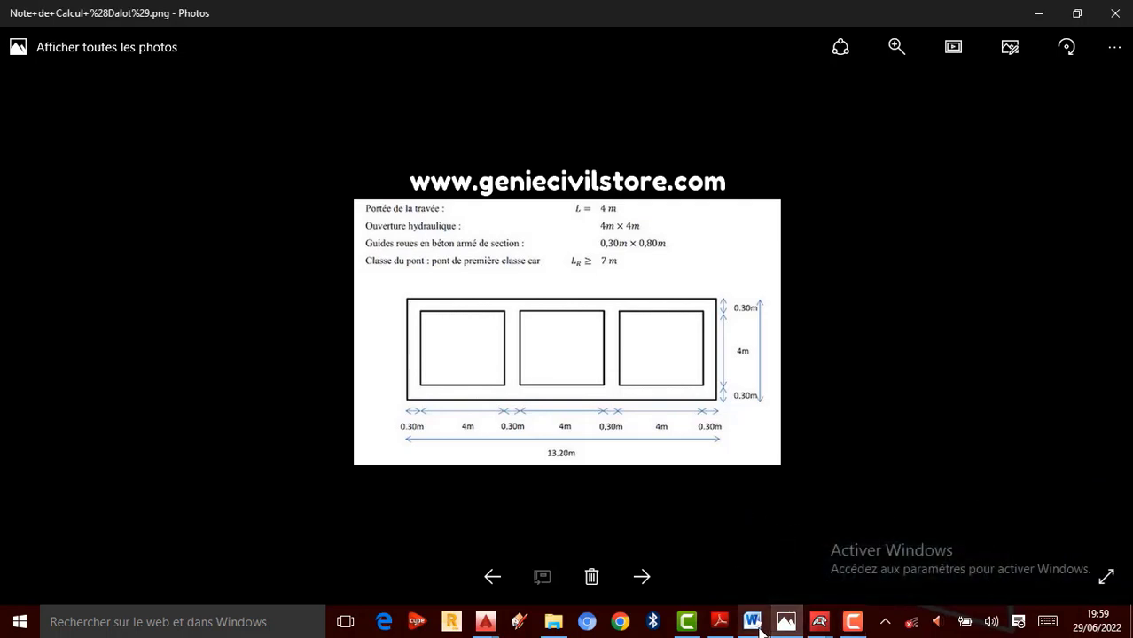
mouse_move(818, 621)
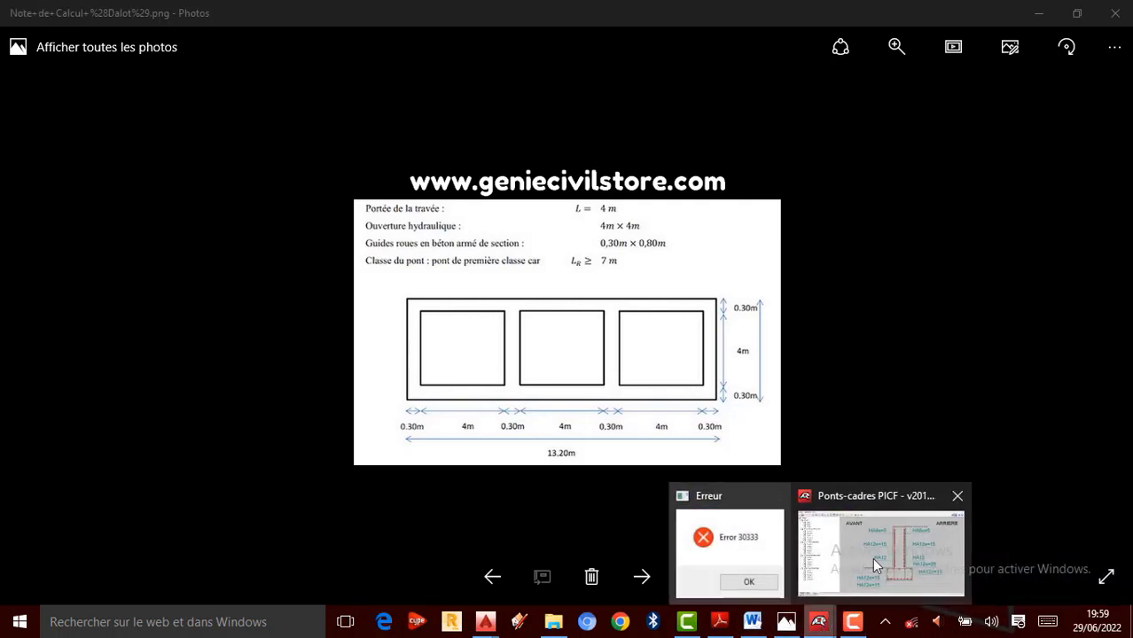
click(875, 565)
Step: Examine the wing wall elevation below Module 1 on the A1 plan, including its numbered segments and dimensions
scroll(478, 297, down, 1)
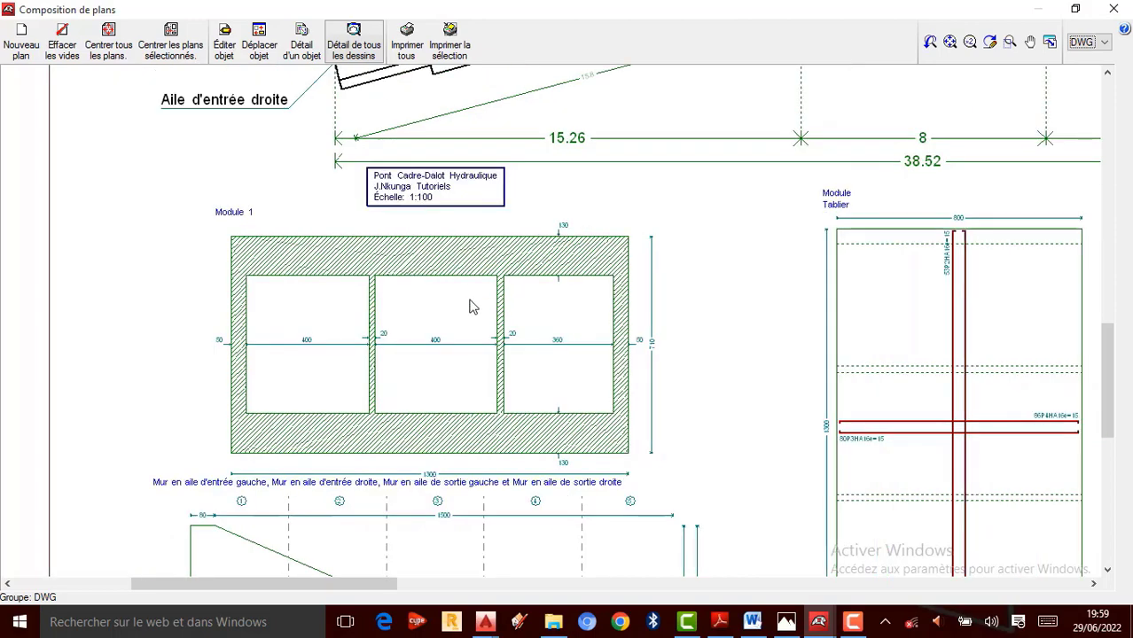
scroll(479, 266, down, 2)
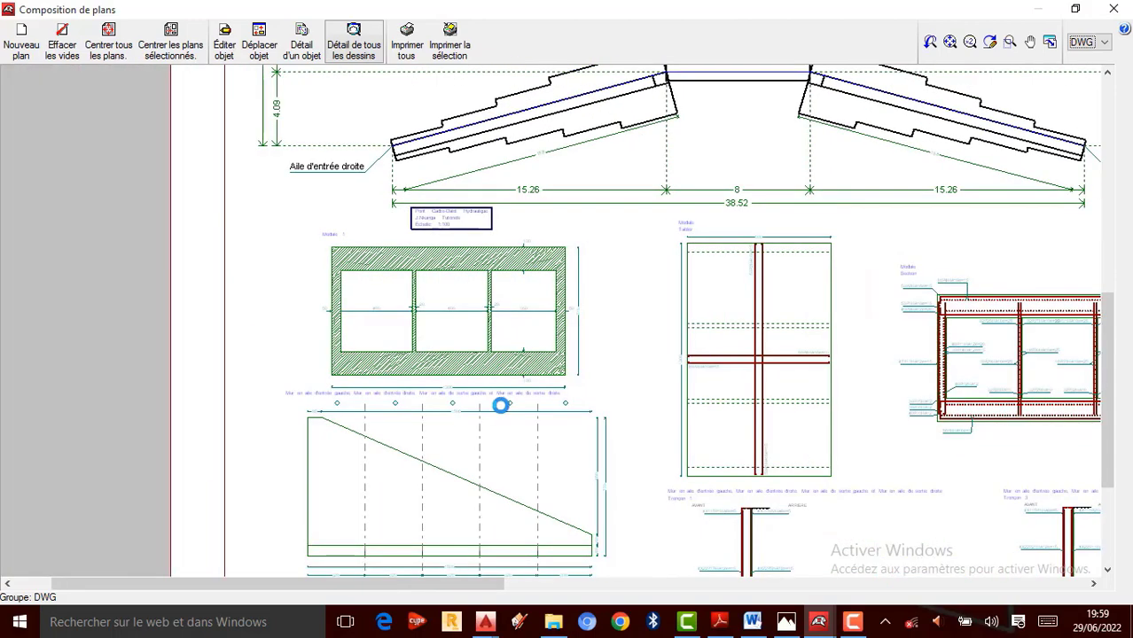
scroll(500, 450, up, 1)
scroll(423, 412, down, 1)
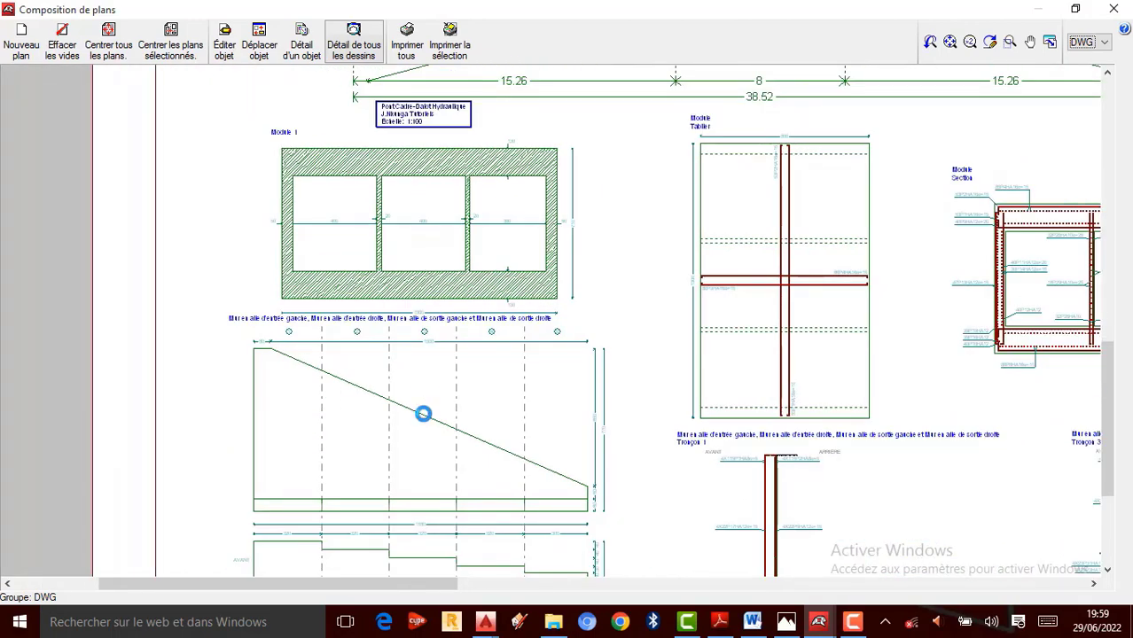
scroll(426, 413, up, 2)
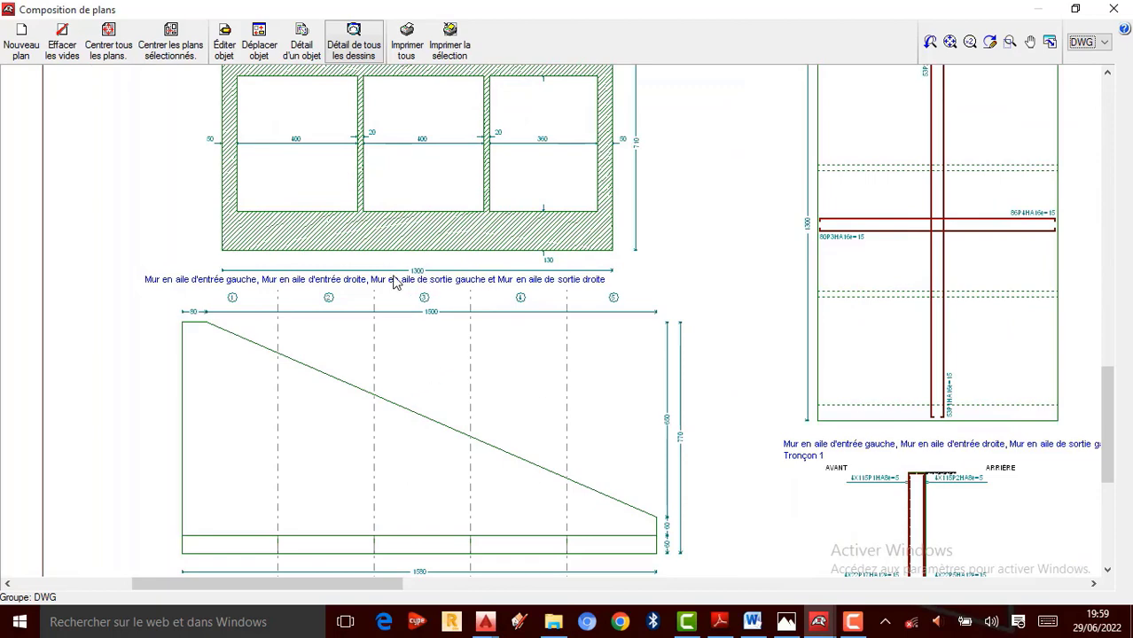
scroll(344, 302, up, 1)
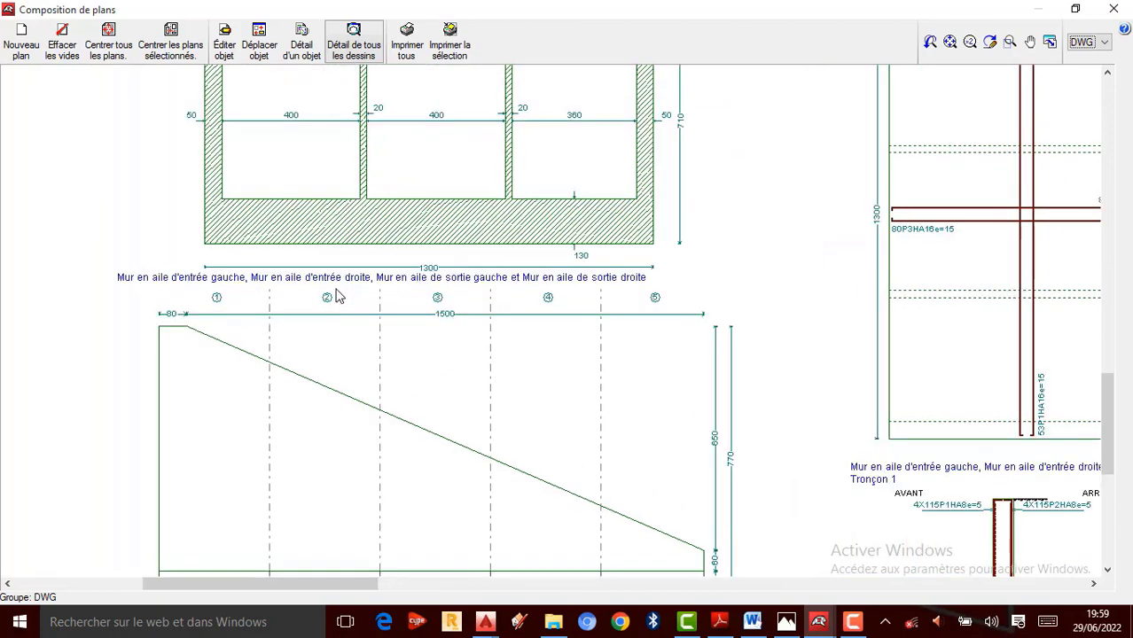
scroll(324, 279, down, 1)
scroll(320, 358, up, 1)
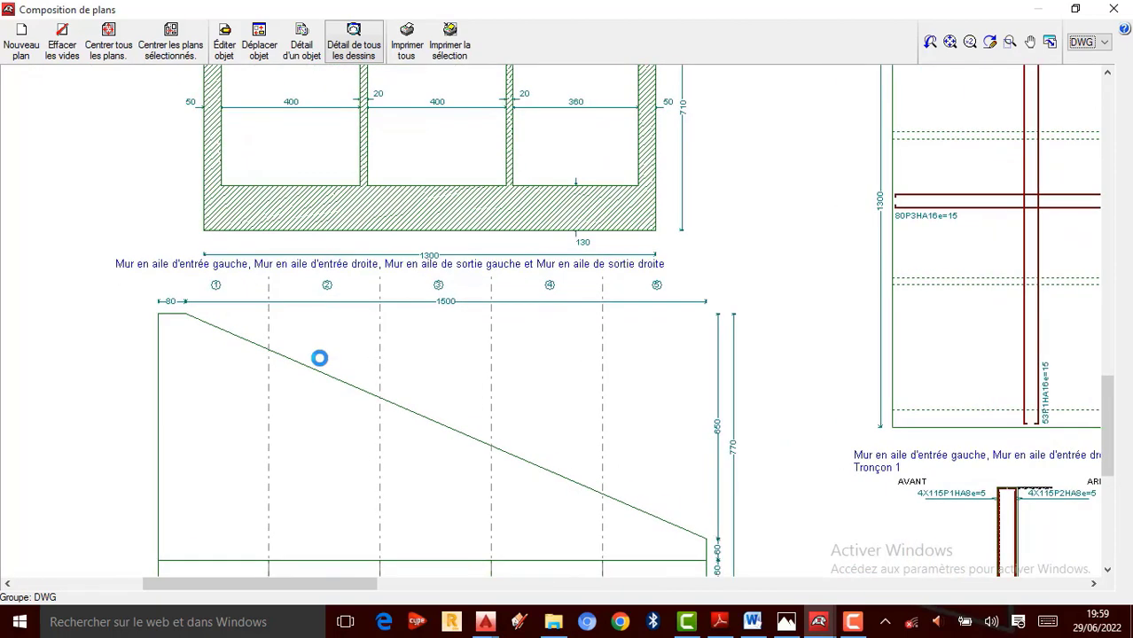
Step: Examine the wing wall reinforcement sections on the A1 plan, including the front and rear bar labels of Tronçon 1
scroll(303, 308, down, 4)
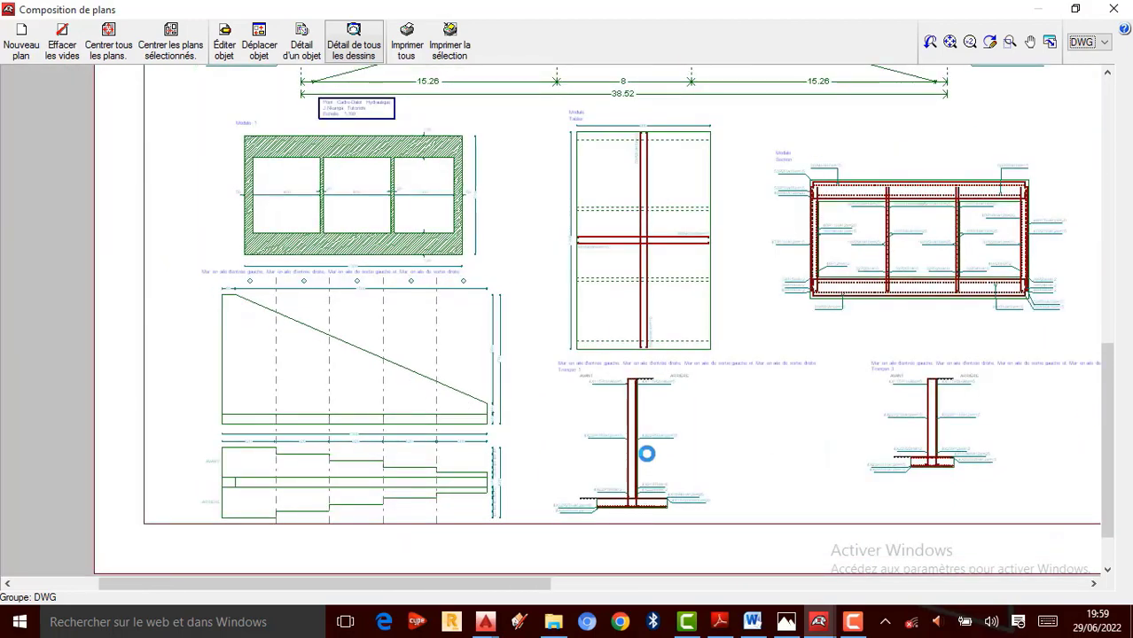
scroll(648, 454, up, 4)
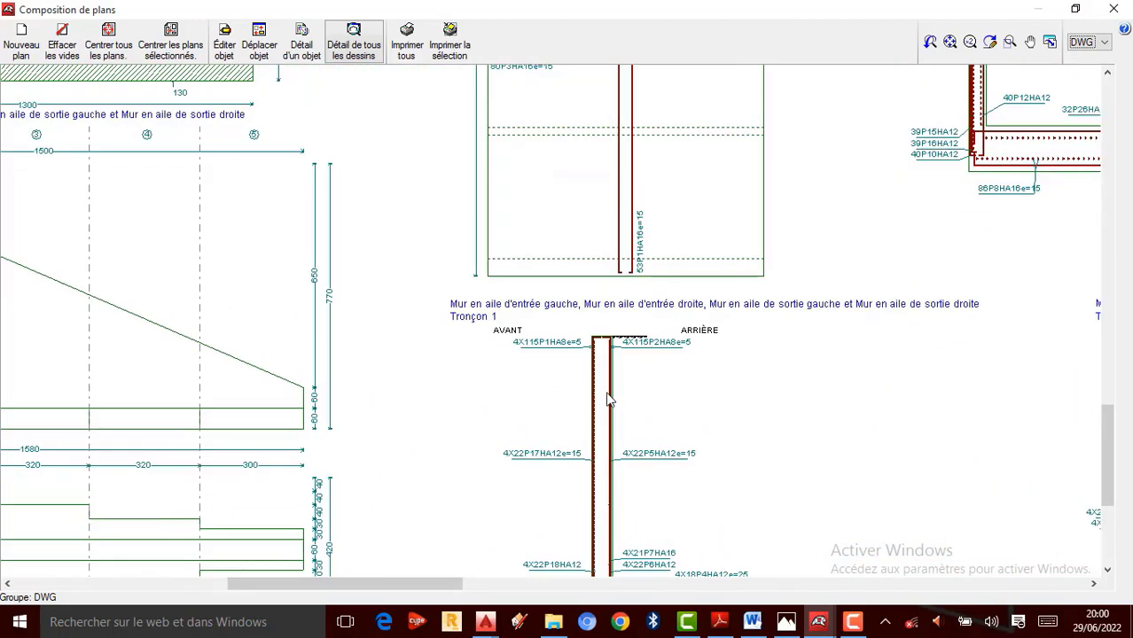
scroll(609, 400, up, 1)
scroll(454, 283, down, 3)
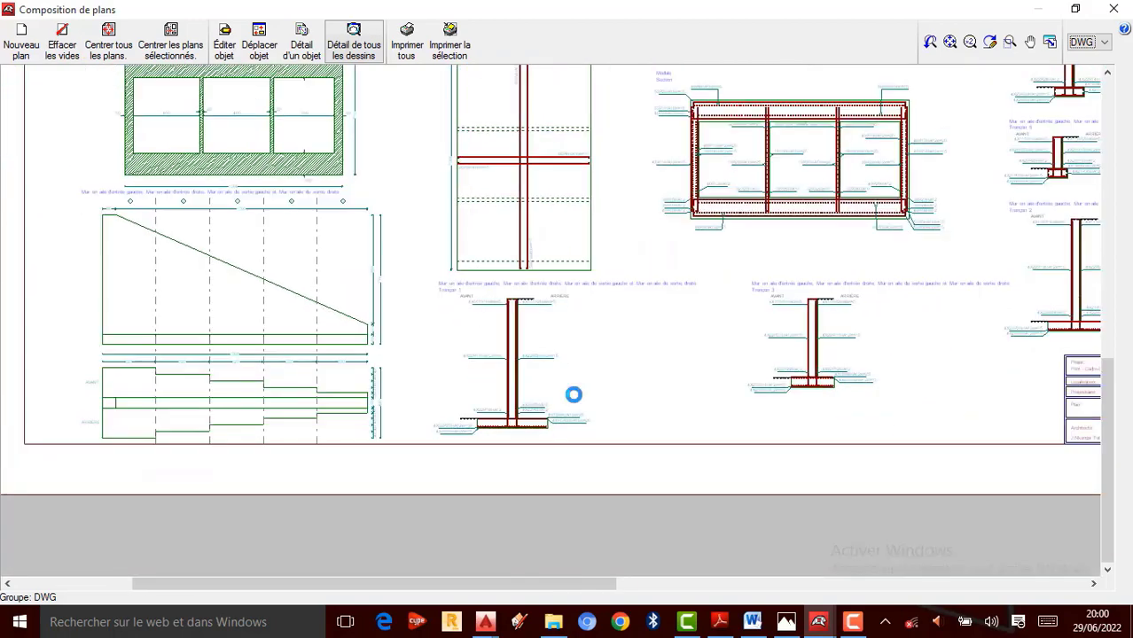
scroll(561, 397, up, 2)
scroll(478, 337, down, 3)
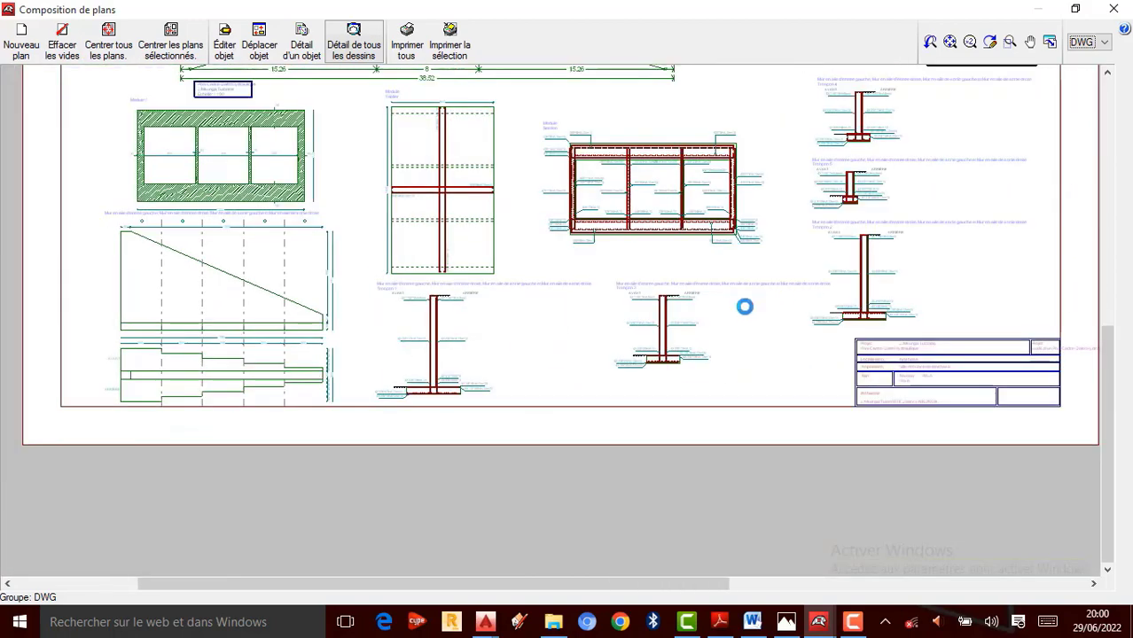
scroll(694, 329, up, 3)
scroll(291, 250, down, 4)
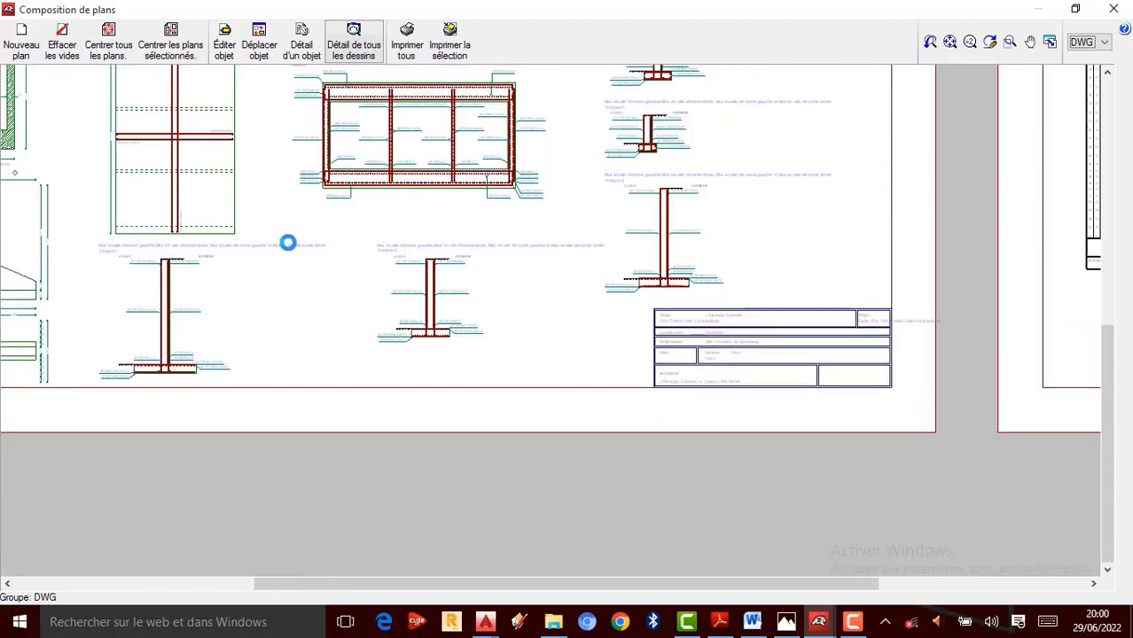
Step: Check the A1 plan's title block, covering the project, location, owner, level and architect fields
scroll(703, 328, up, 4)
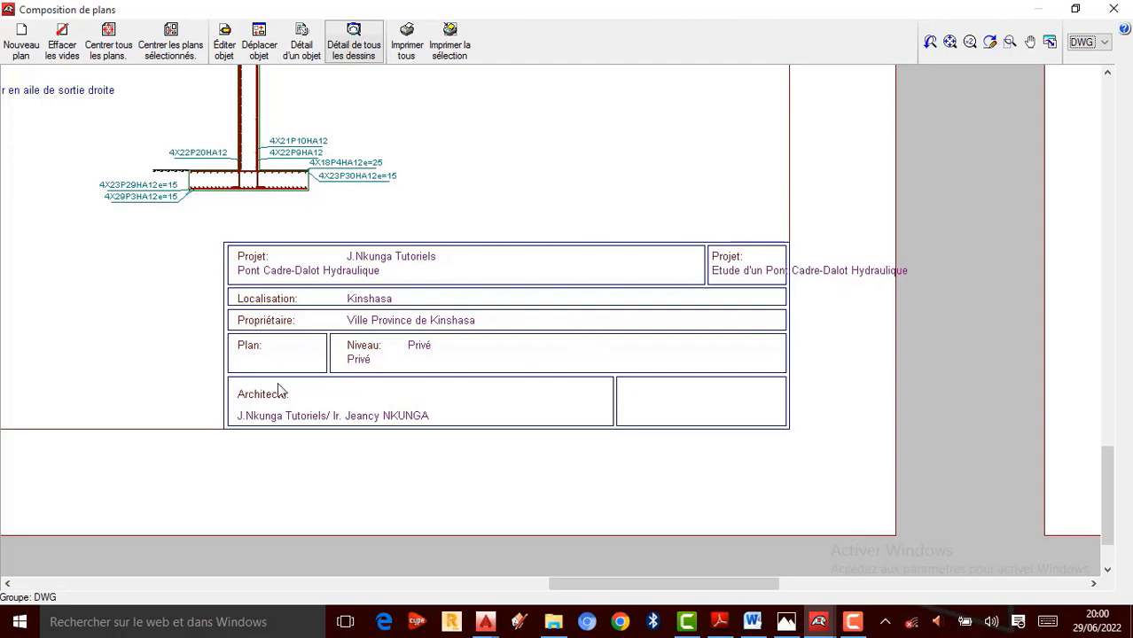
scroll(251, 422, up, 1)
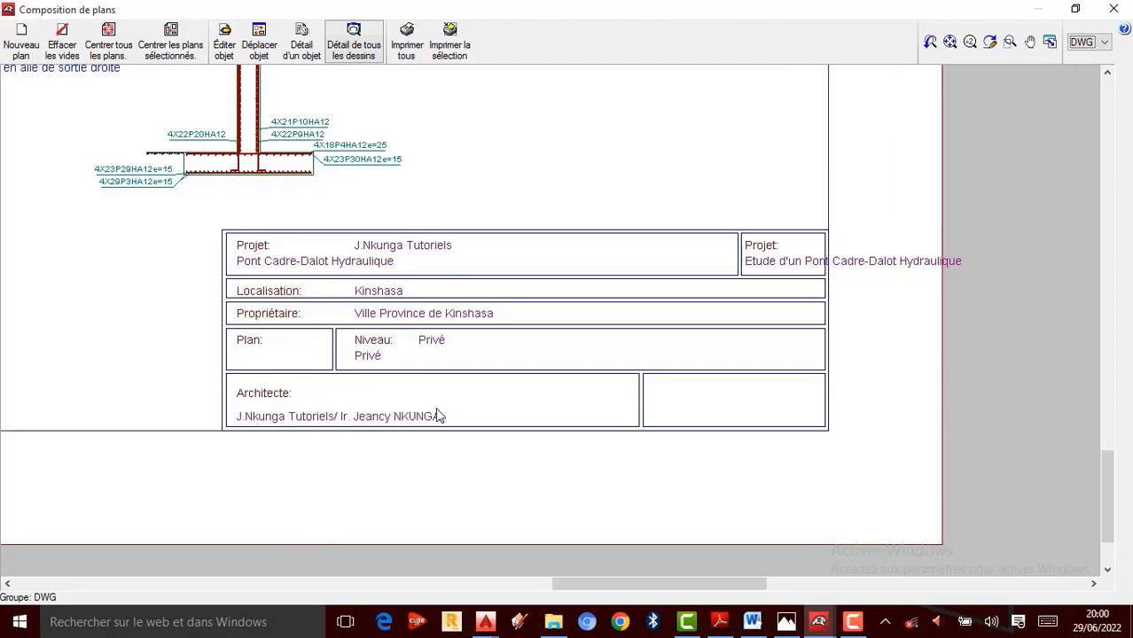
scroll(217, 417, down, 4)
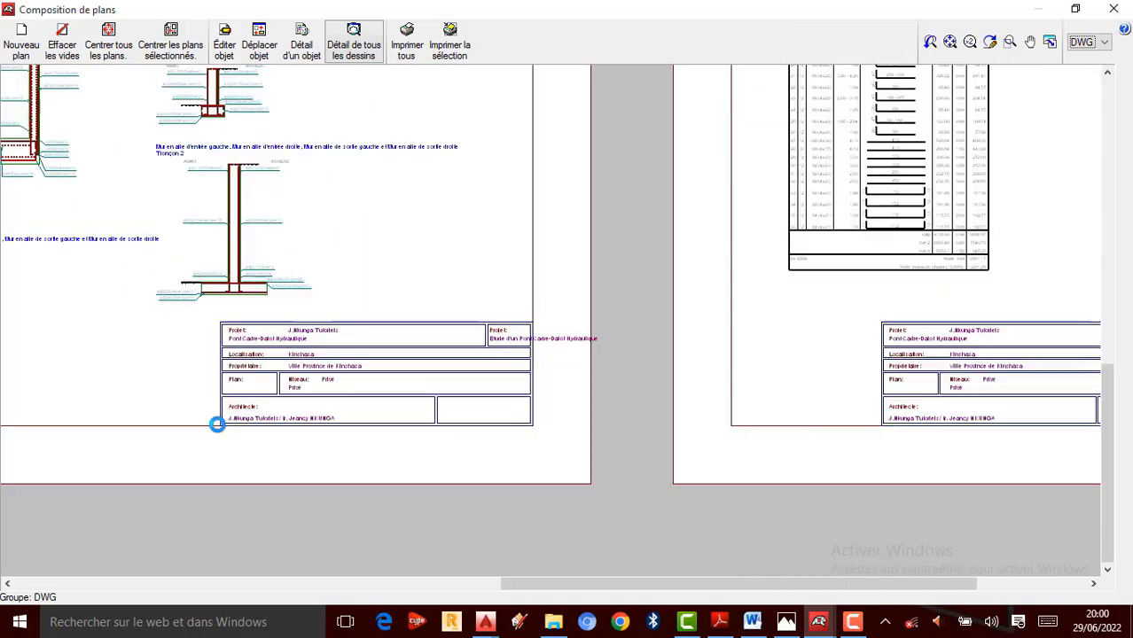
Step: Examine the wing walls' bar schedule on the A3 vertical plan, covering diameters, piece counts, lengths, bending shapes and weights
scroll(570, 129, up, 4)
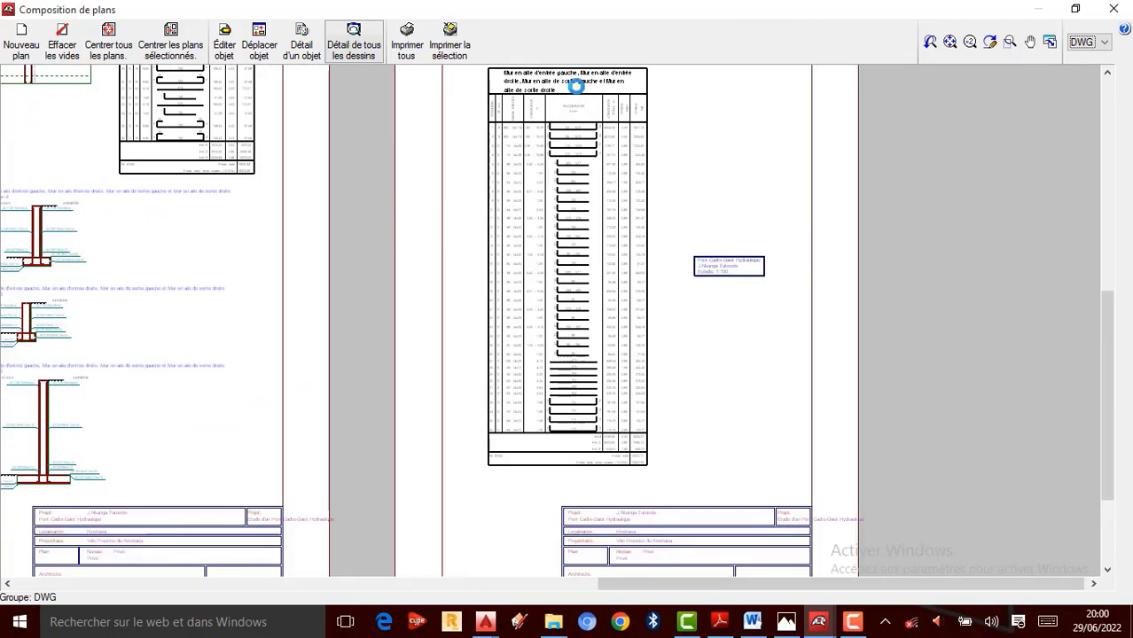
scroll(535, 116, up, 1)
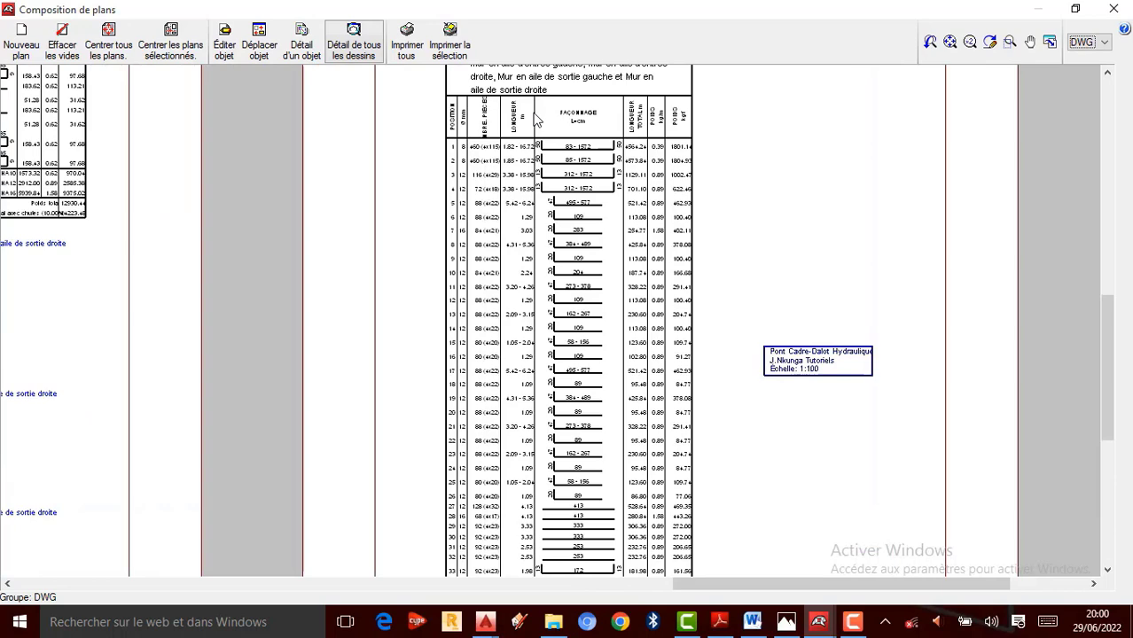
scroll(585, 293, up, 3)
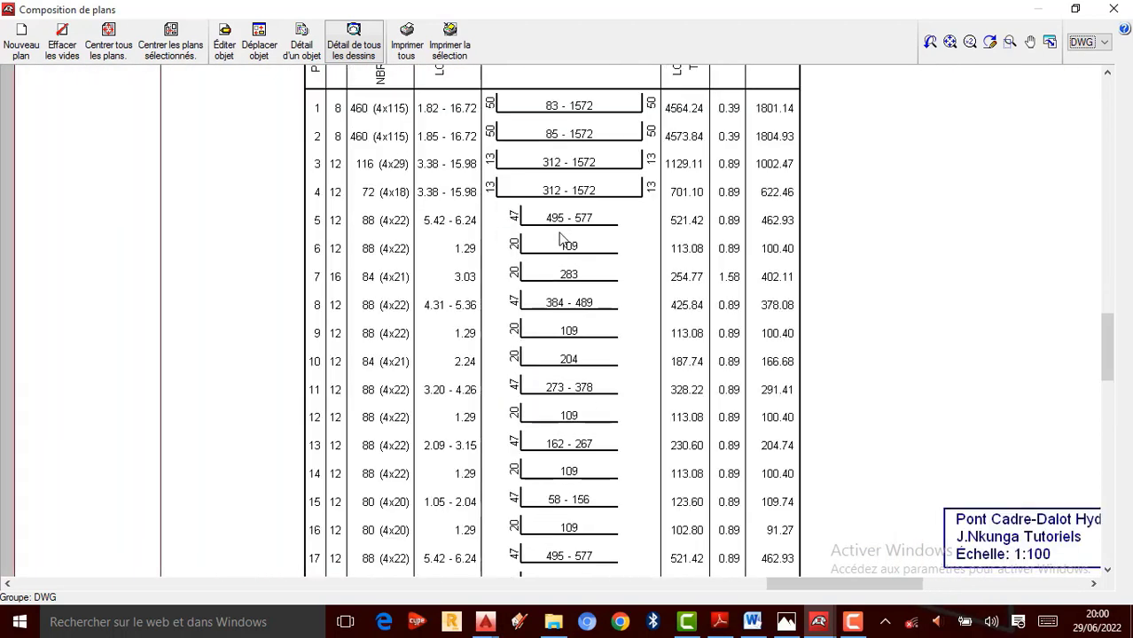
scroll(567, 222, down, 3)
scroll(610, 161, up, 1)
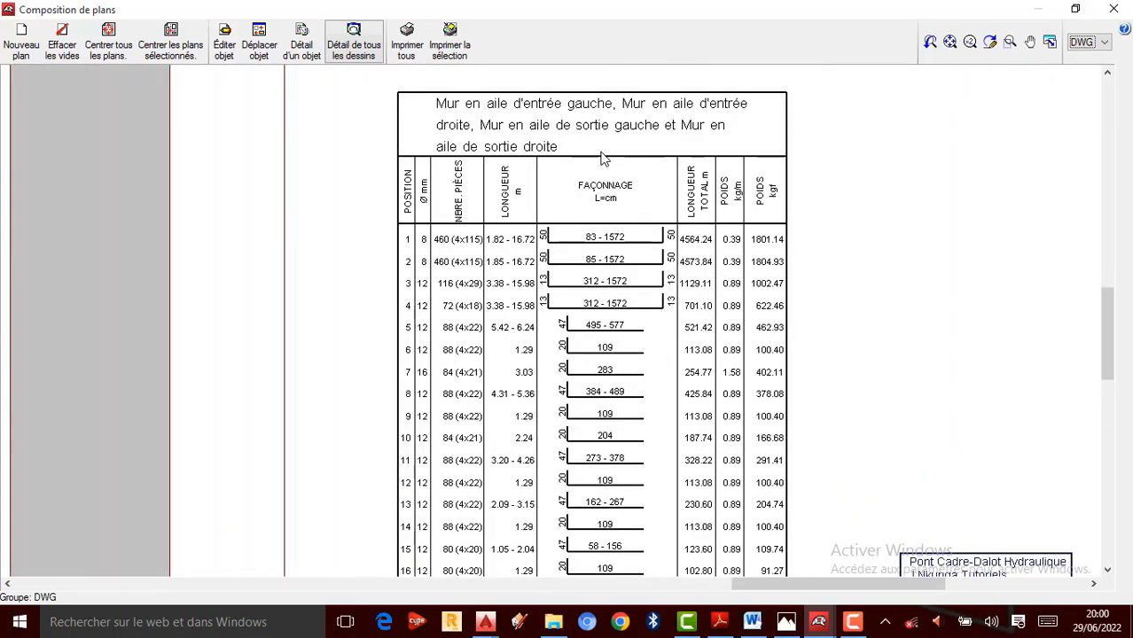
scroll(603, 157, up, 2)
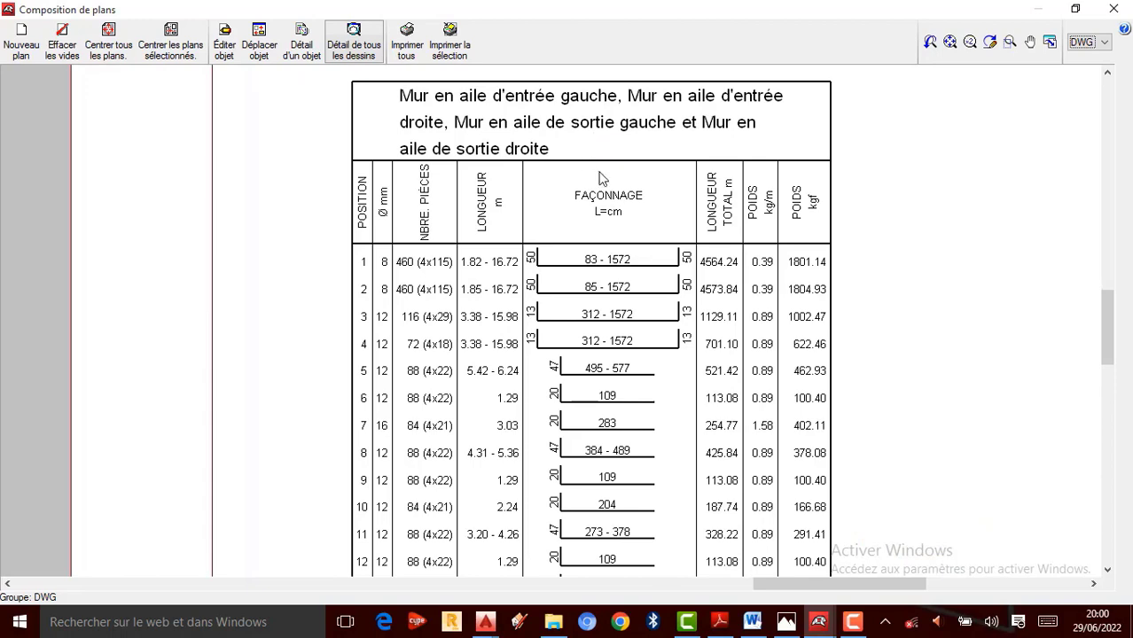
scroll(618, 220, down, 2)
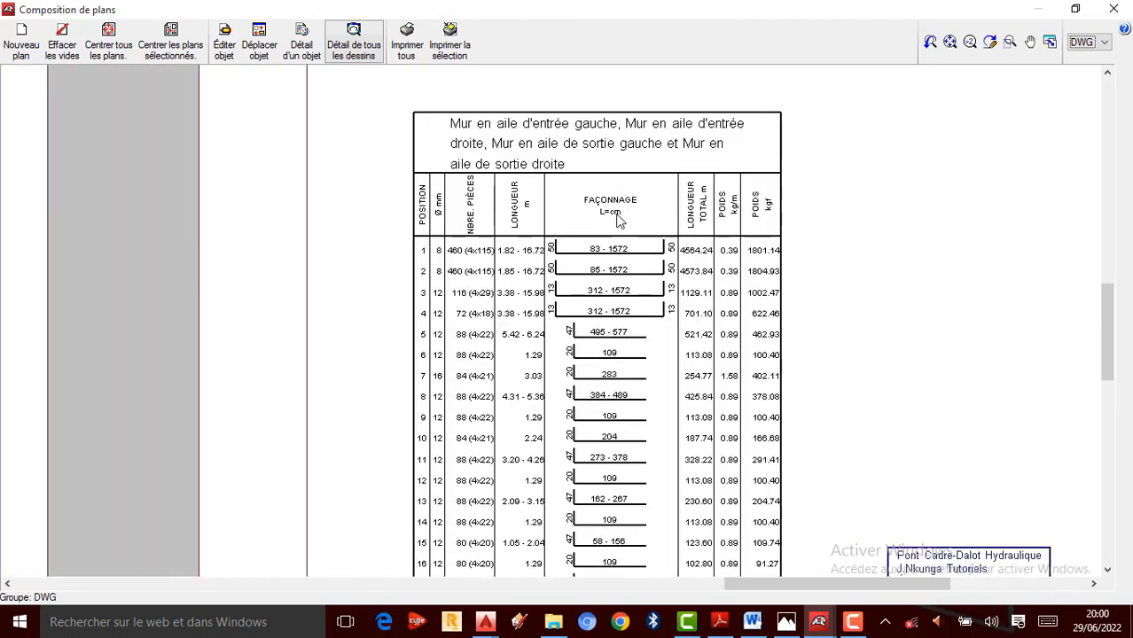
scroll(618, 220, up, 1)
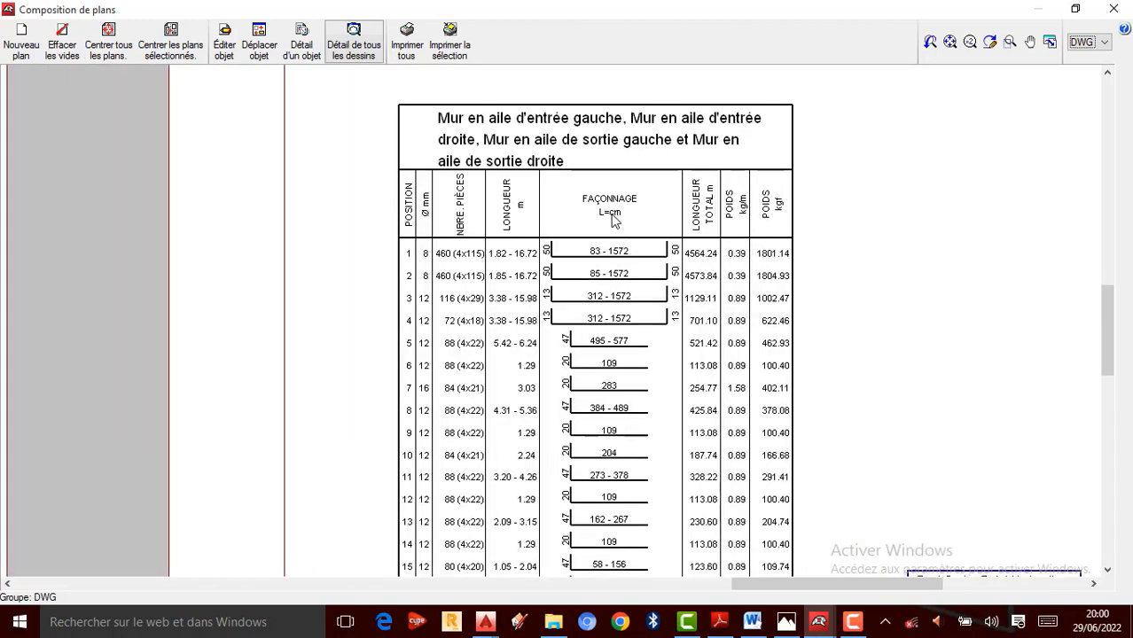
scroll(652, 205, up, 1)
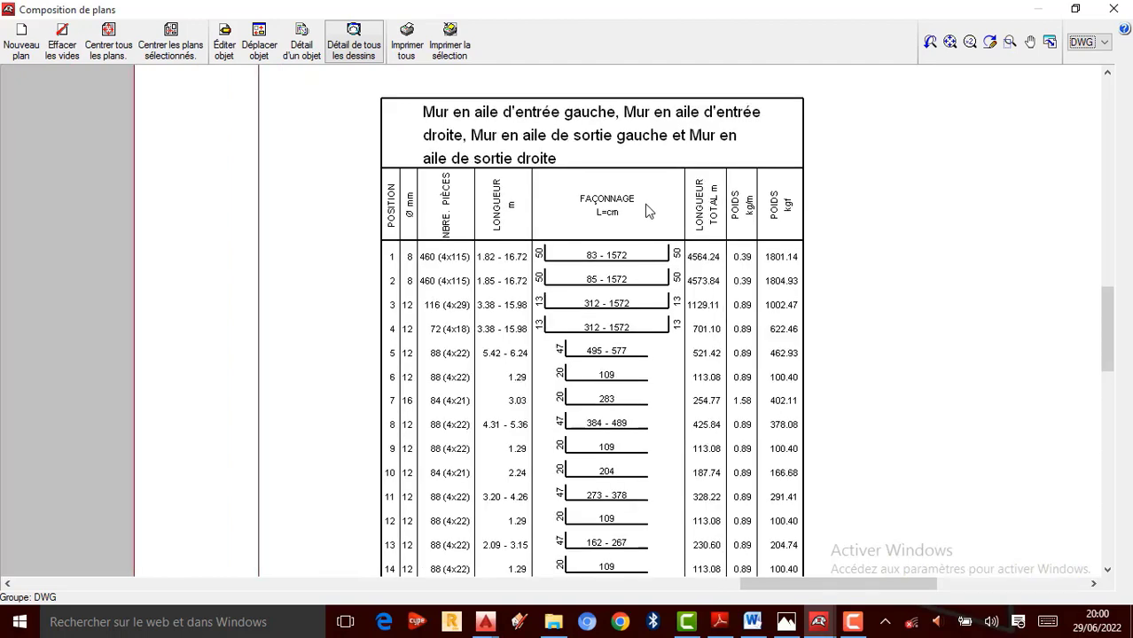
Step: Examine the overall layout of the A1 and A3 vertical plans, from the wing walls' bar schedule out to both complete sheets
scroll(648, 211, down, 1)
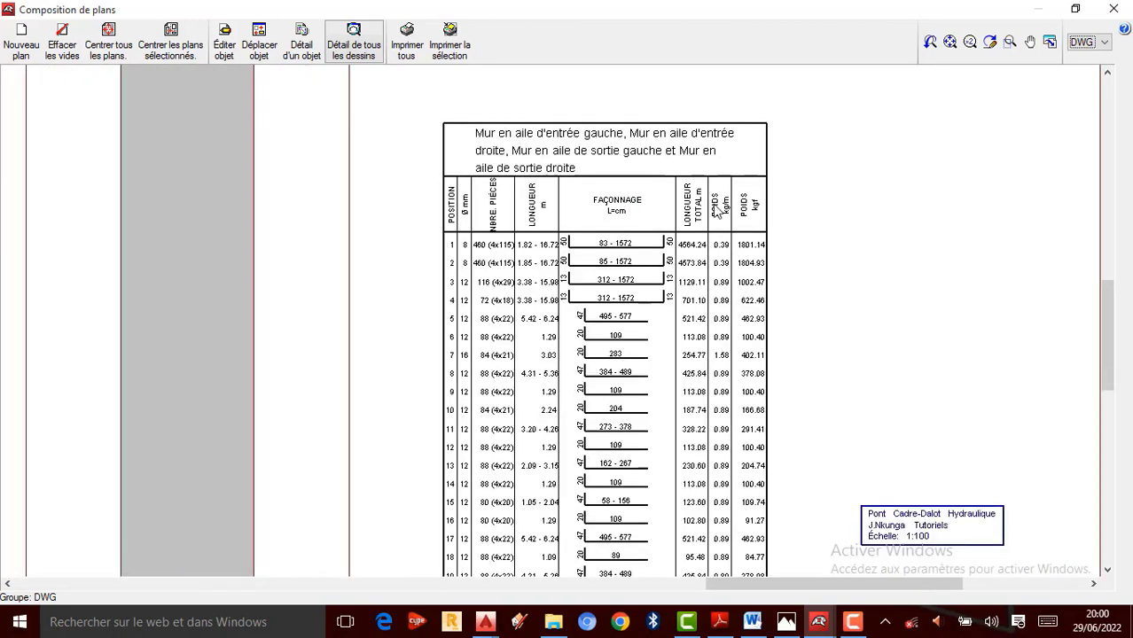
scroll(713, 213, down, 4)
scroll(712, 254, down, 1)
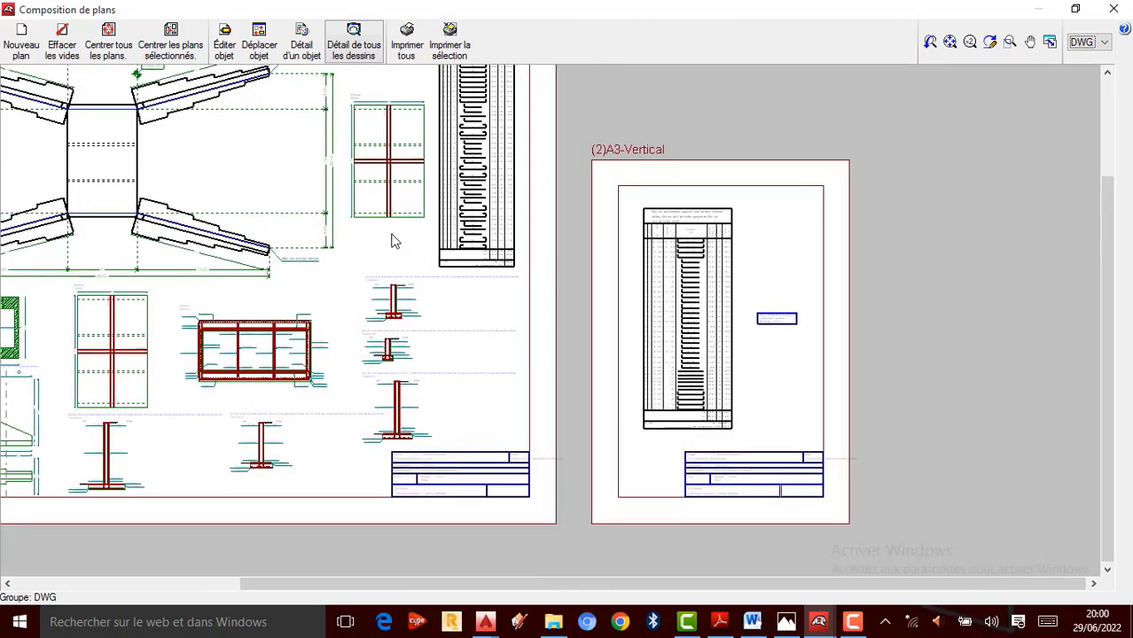
scroll(372, 243, up, 1)
scroll(353, 250, up, 1)
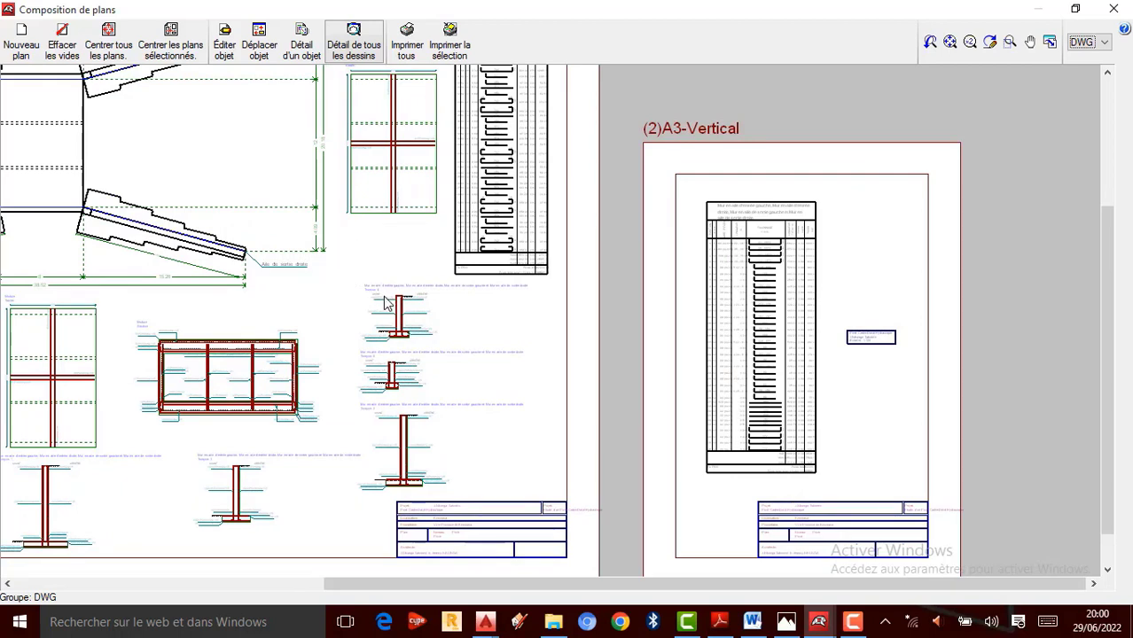
scroll(519, 317, down, 2)
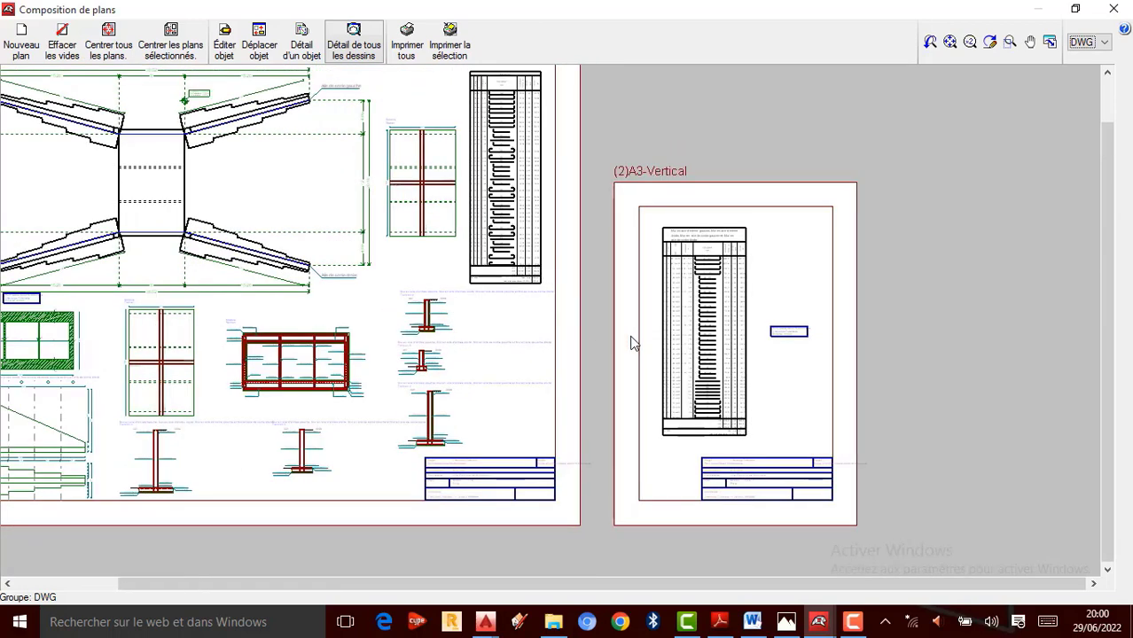
scroll(602, 320, down, 4)
scroll(254, 280, up, 3)
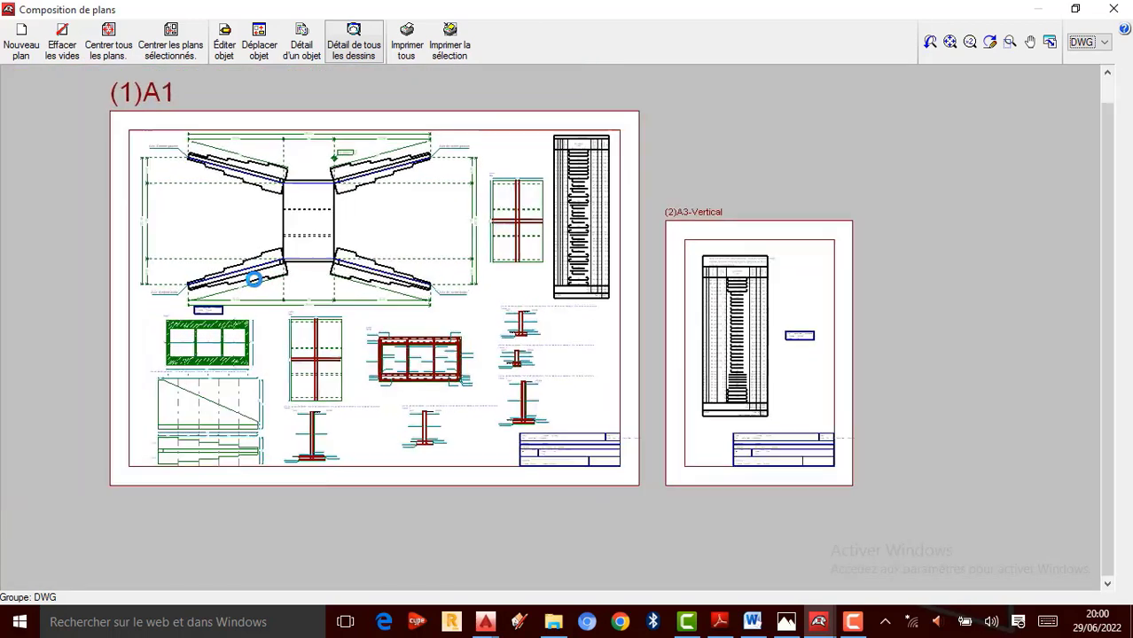
scroll(361, 311, down, 3)
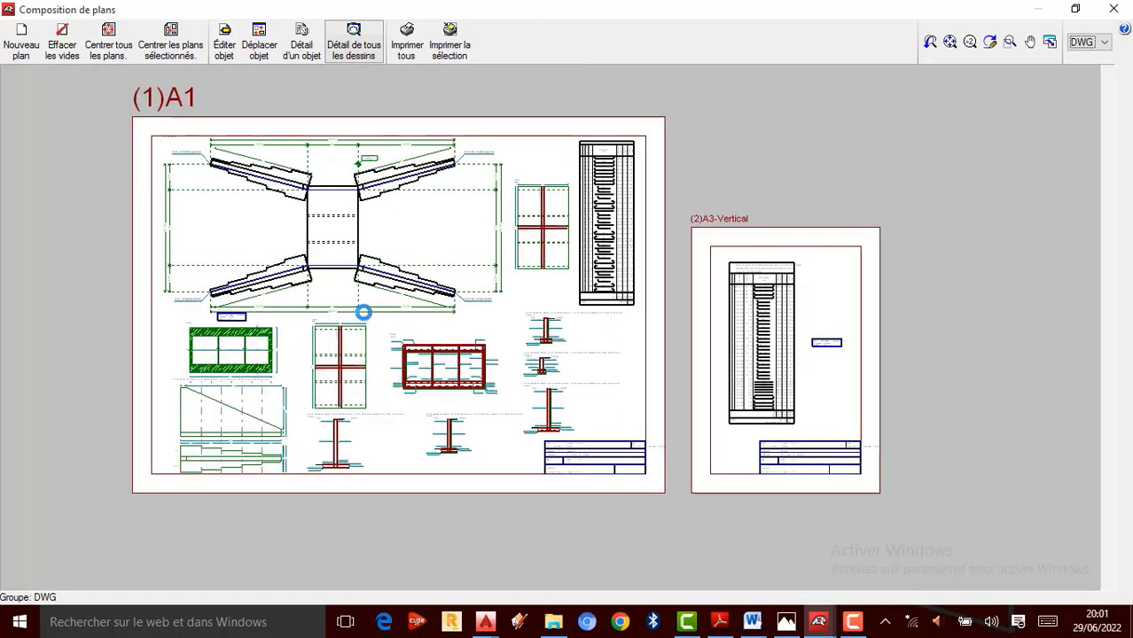
scroll(345, 186, up, 3)
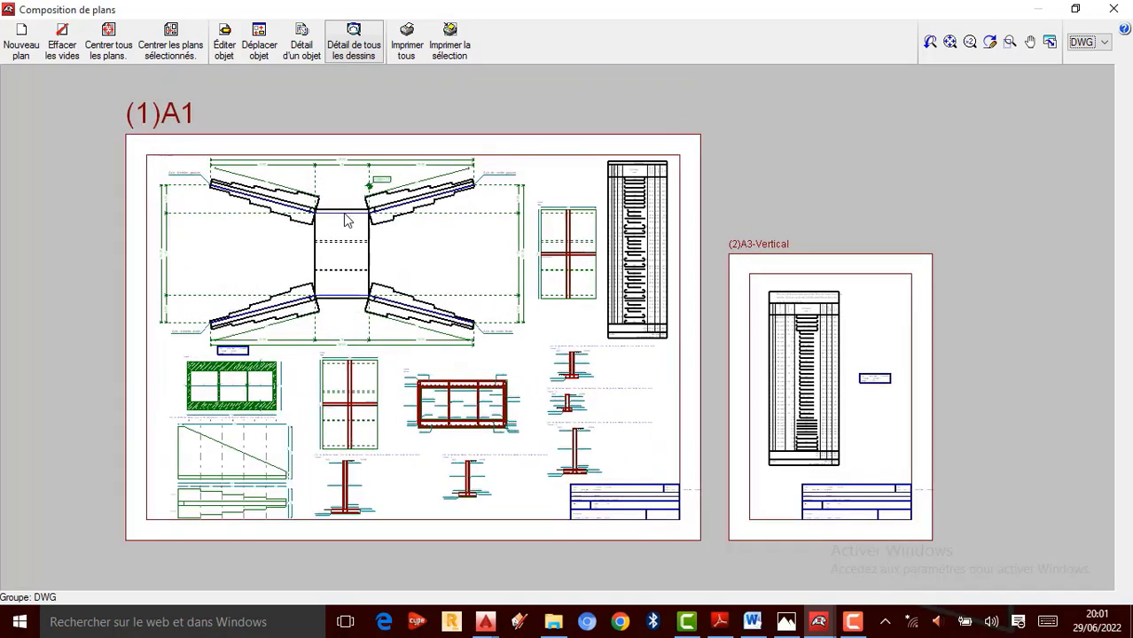
Step: Export all plans to a single DWG file named FILE, creating the folder C:\CYPE Ingenieros\Plans en DWG\Ponts-cadres PICF\
click(413, 55)
click(407, 51)
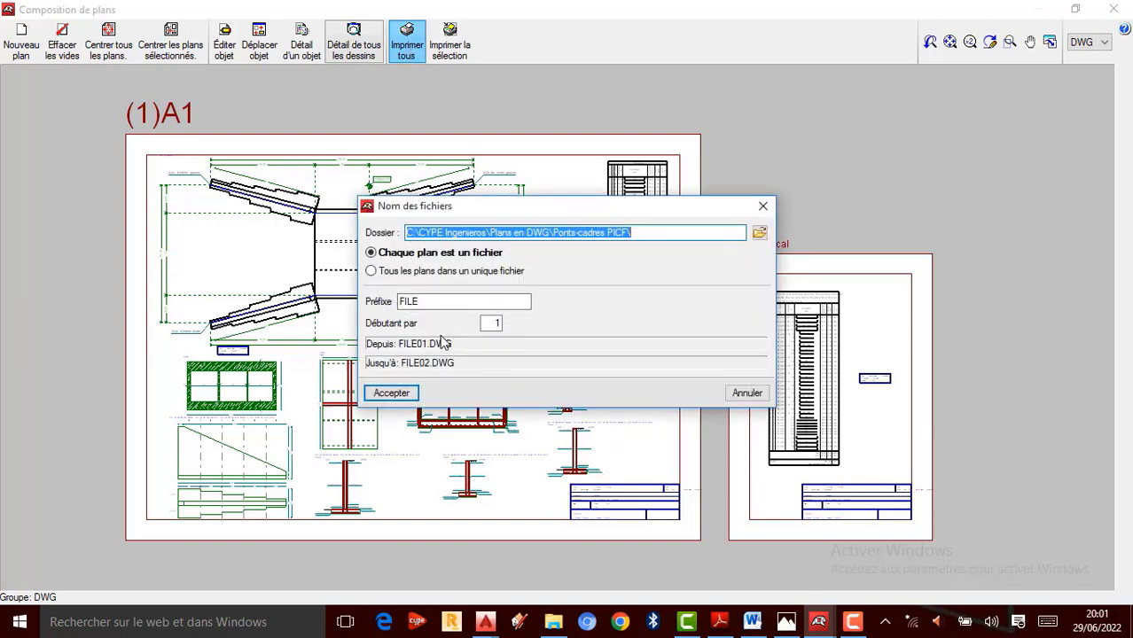
click(760, 234)
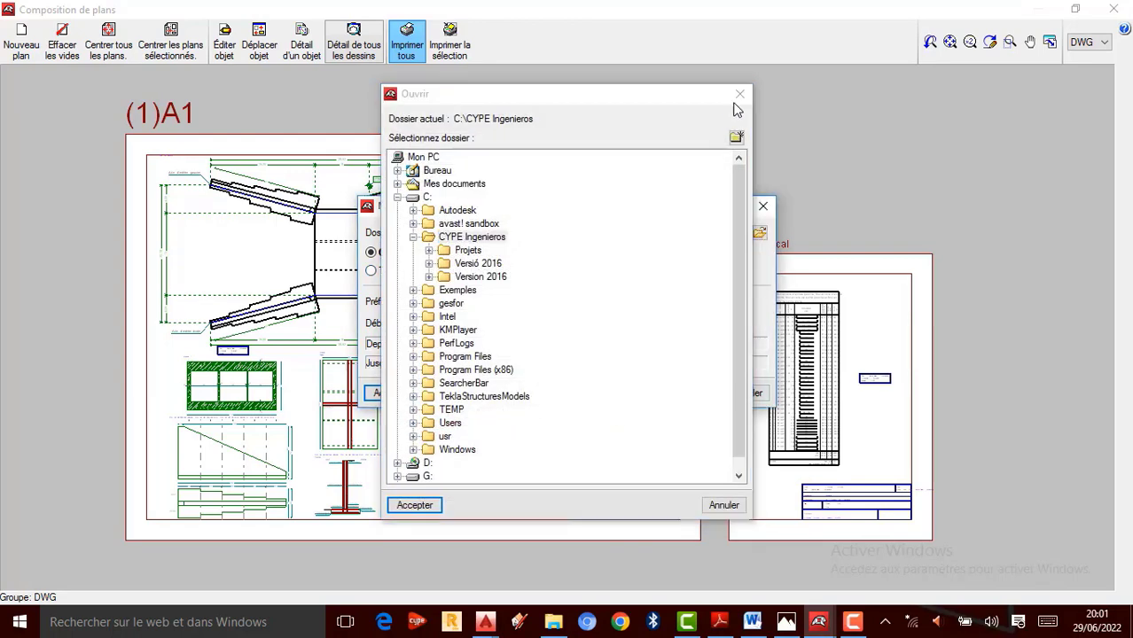
click(734, 98)
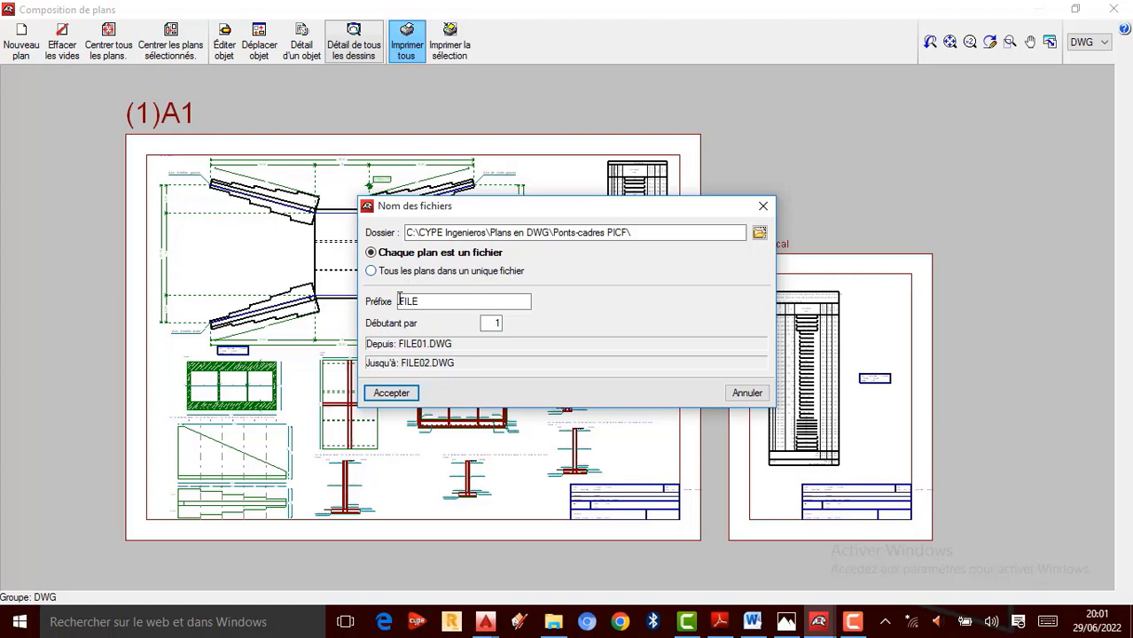
click(372, 271)
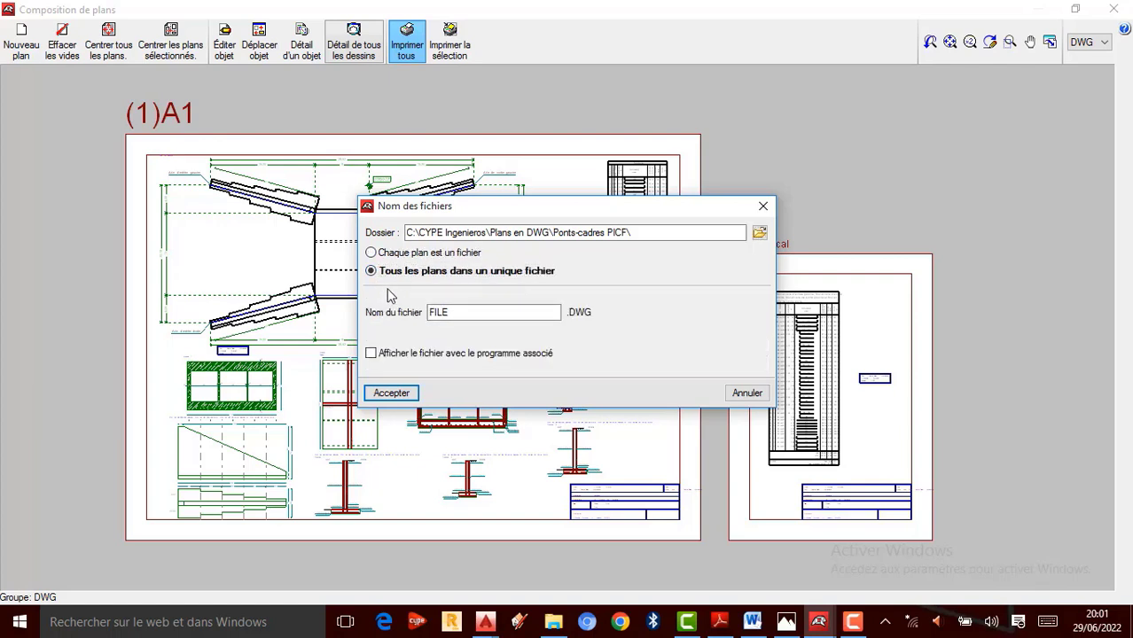
click(372, 252)
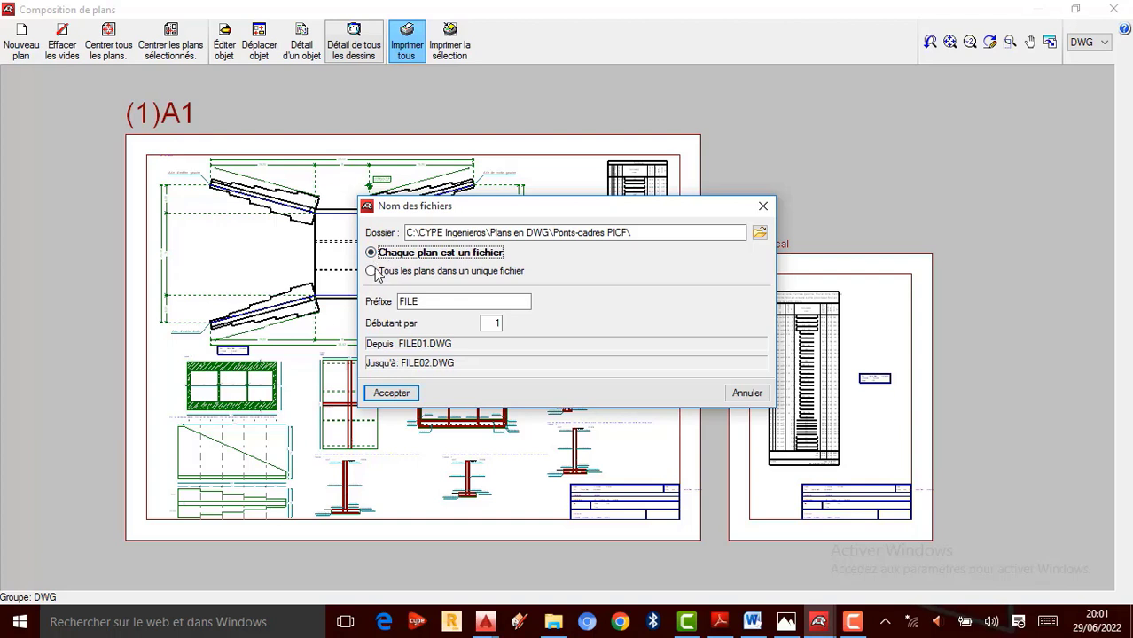
click(371, 272)
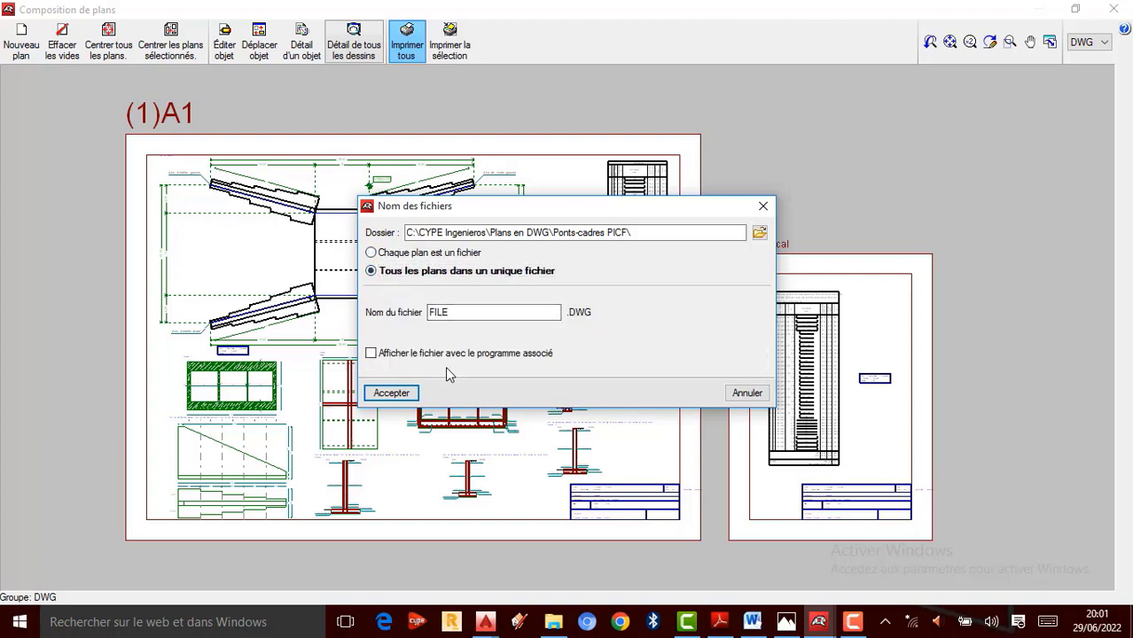
click(391, 394)
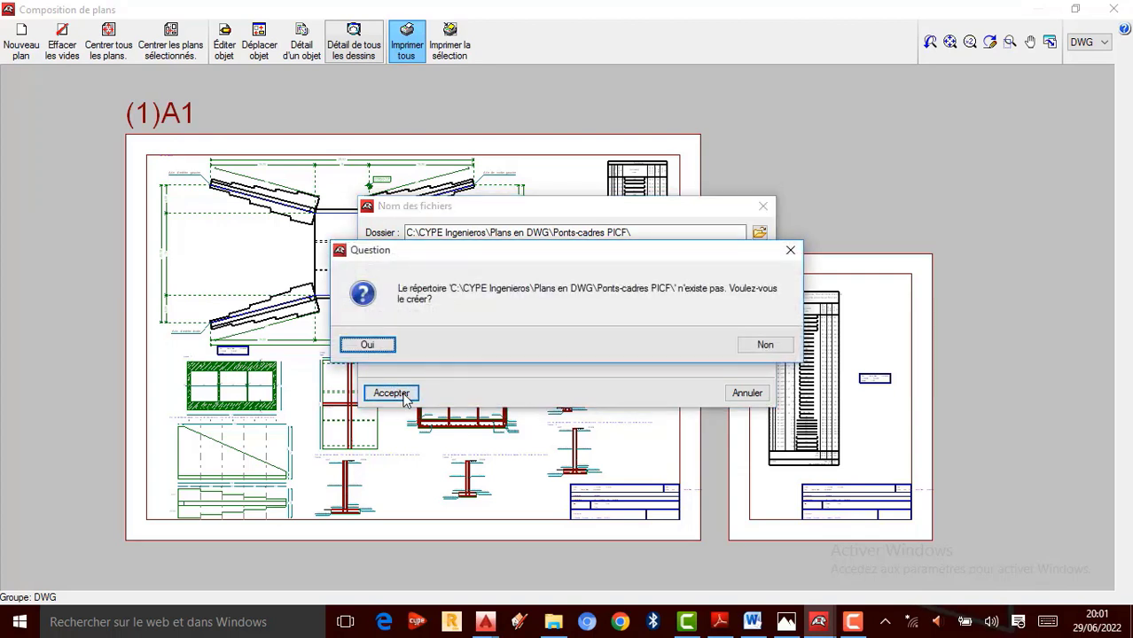
click(368, 345)
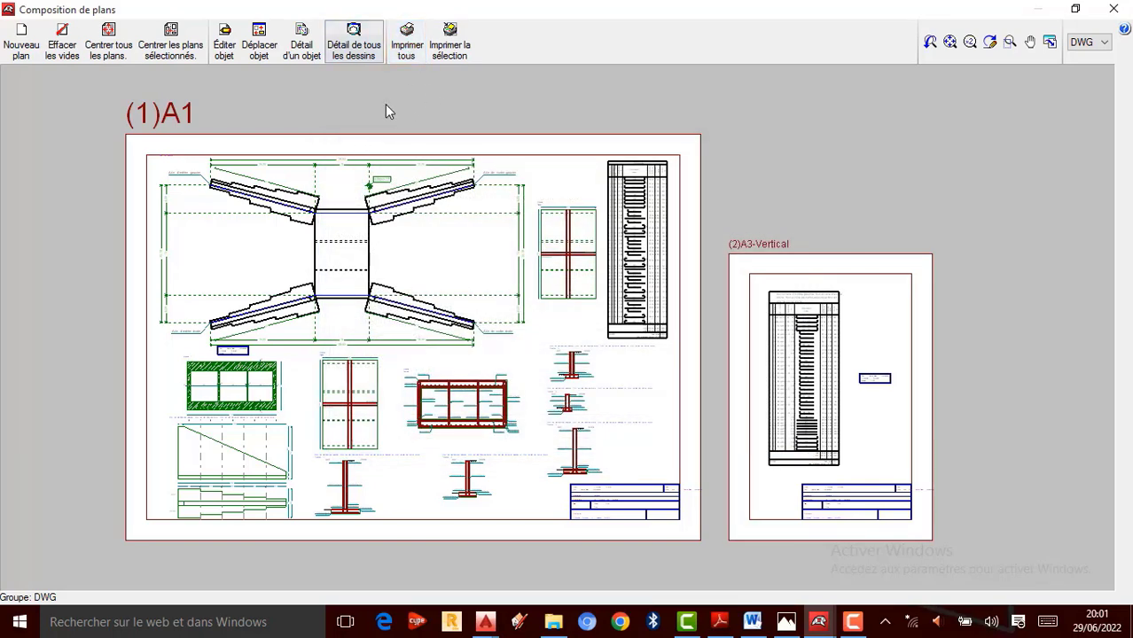
Step: Export all plans again as one DWG file per plan, with the prefix FILE and numbering starting at 1
click(407, 48)
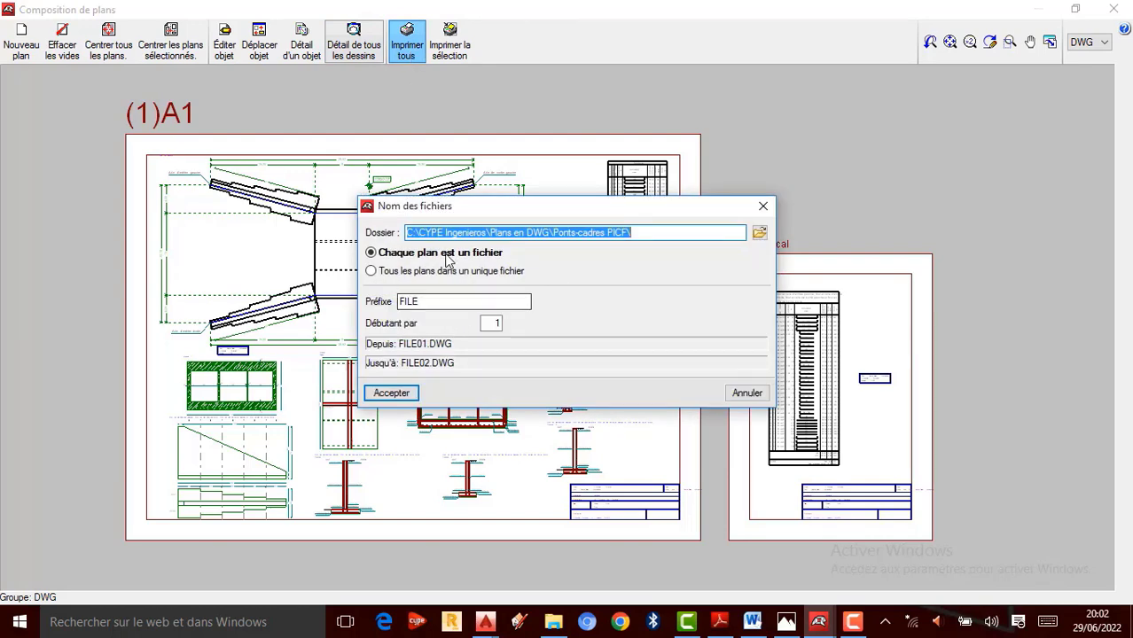
click(391, 393)
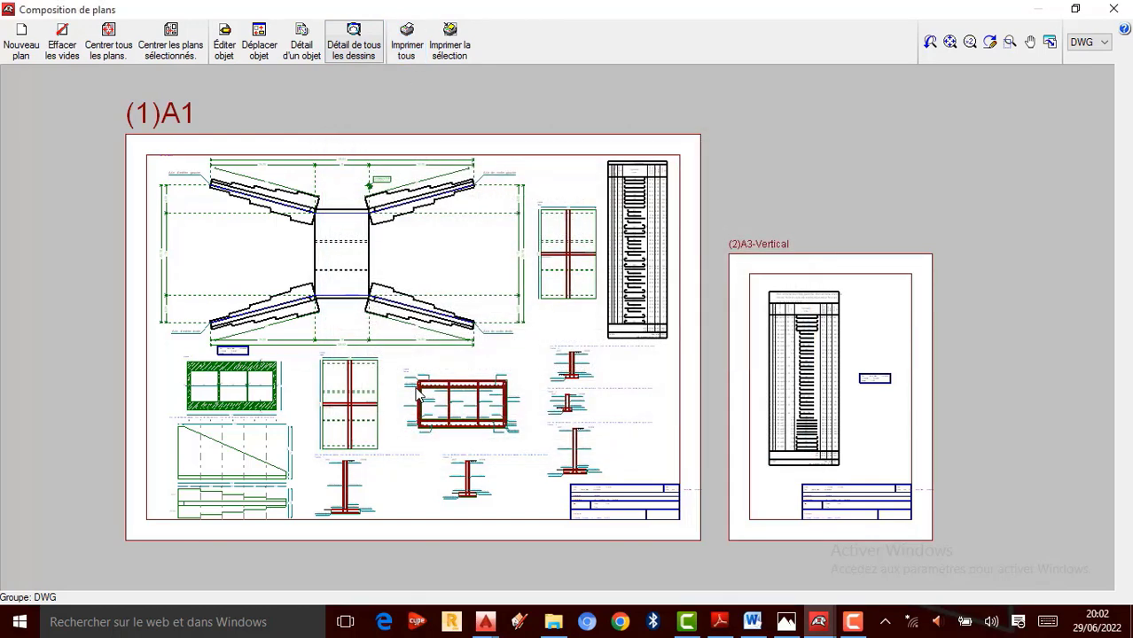
scroll(283, 349, up, 2)
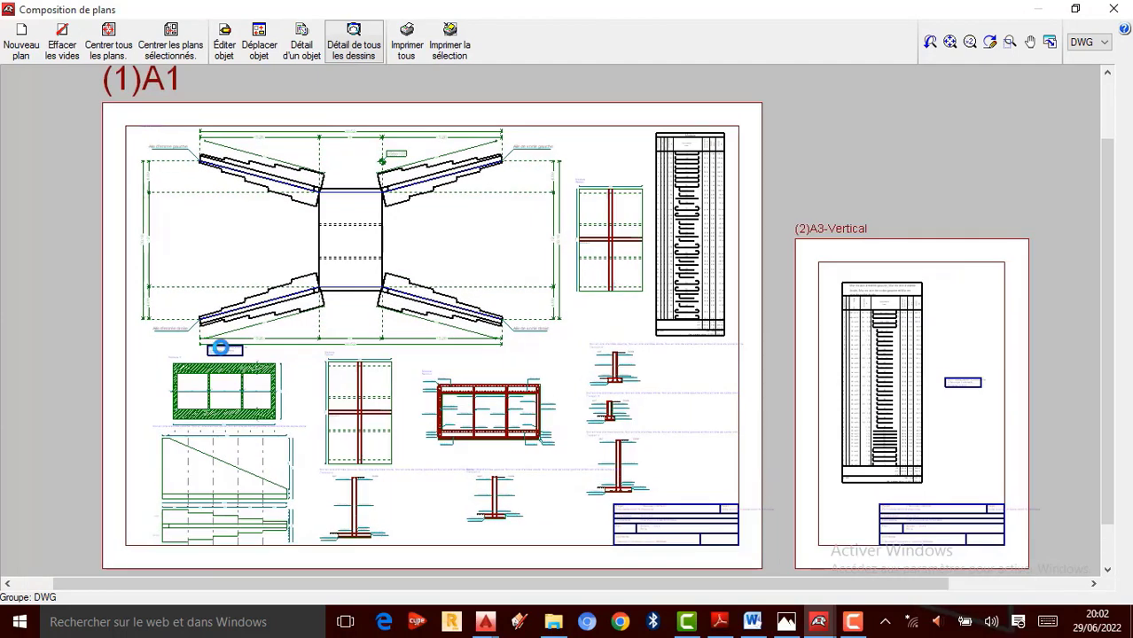
scroll(696, 310, down, 2)
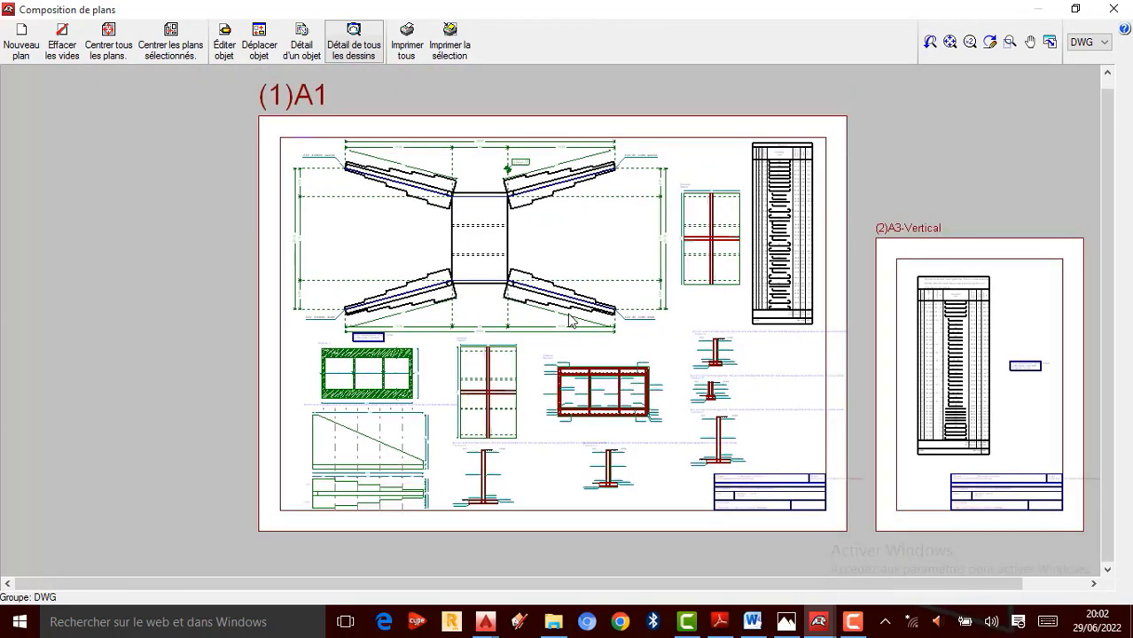
scroll(529, 308, up, 1)
scroll(528, 308, up, 1)
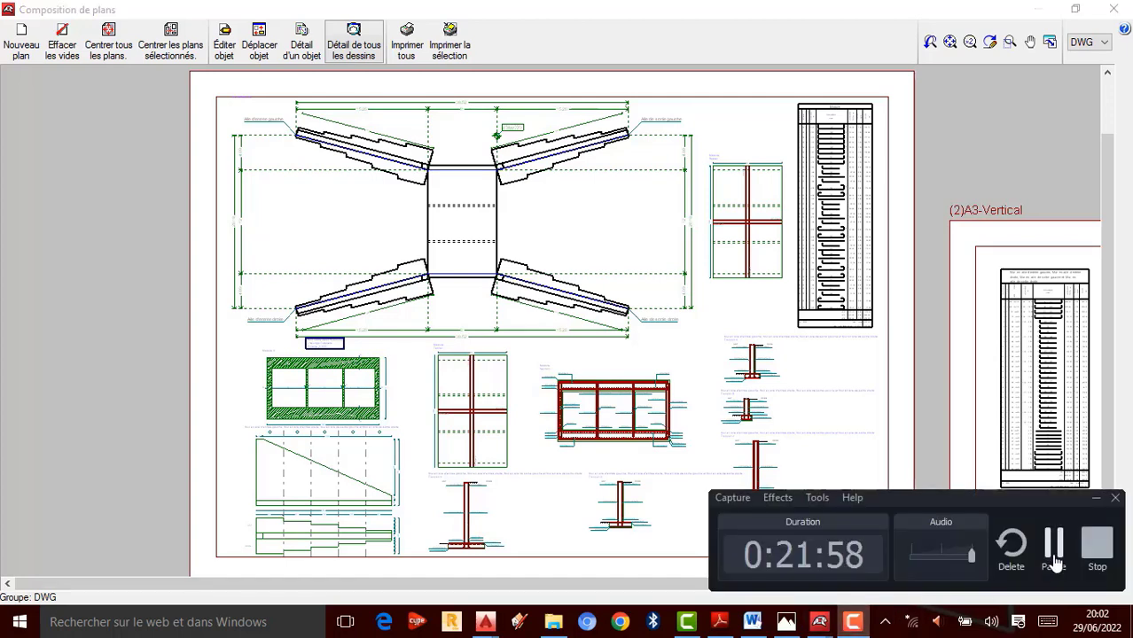
scroll(591, 281, down, 3)
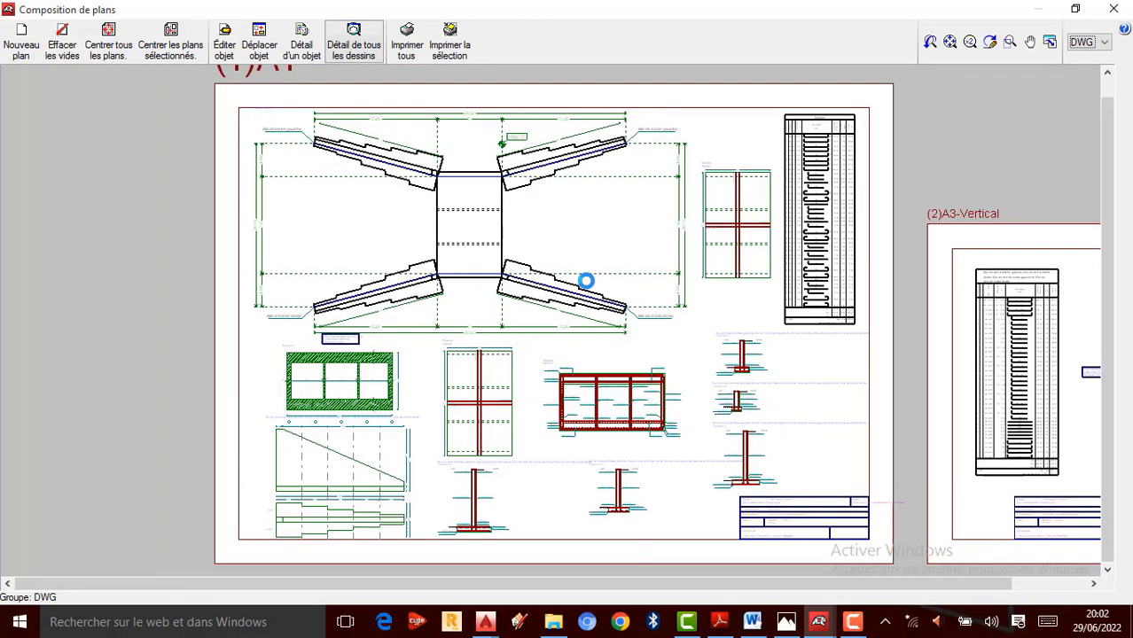
scroll(531, 251, up, 2)
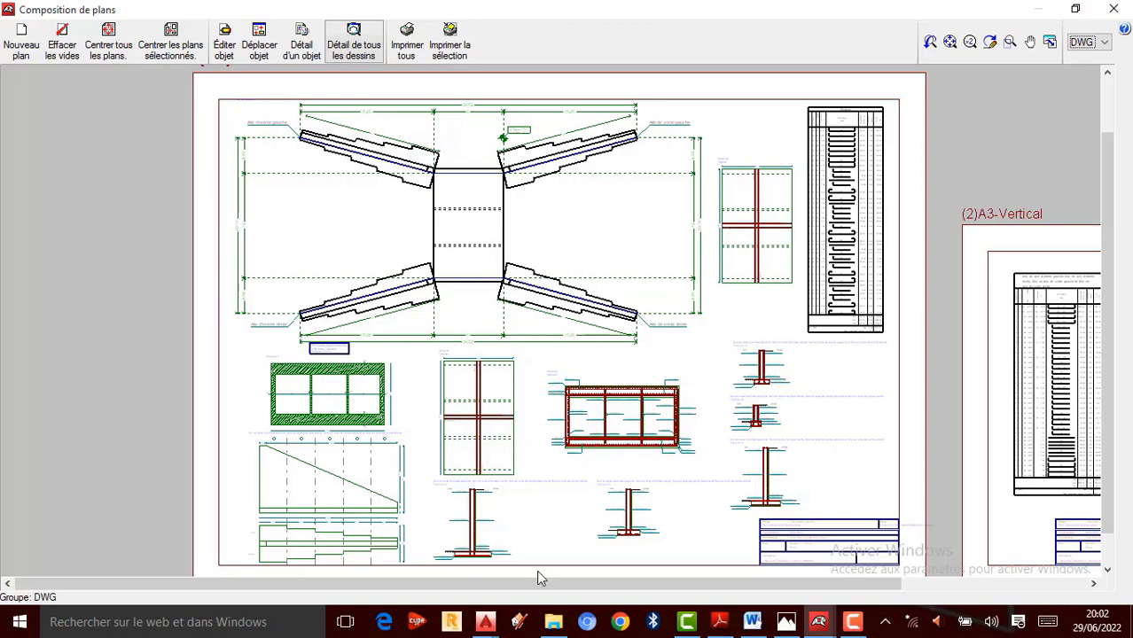
Step: Bring the pending error dialog forward, dismiss it and return to the plan composition
click(819, 622)
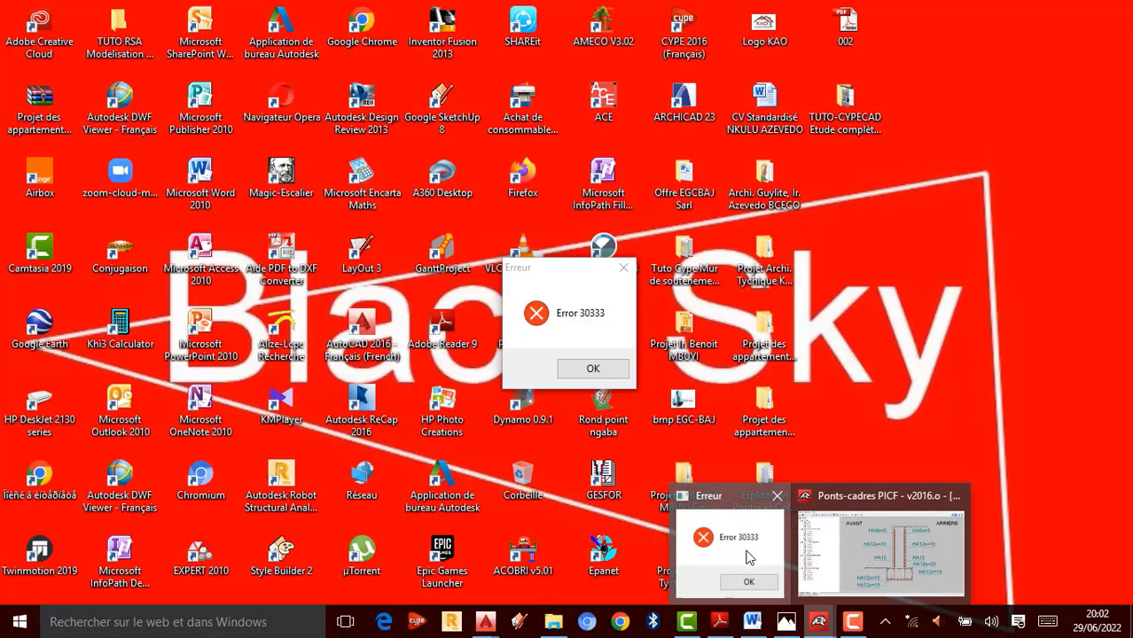
click(751, 556)
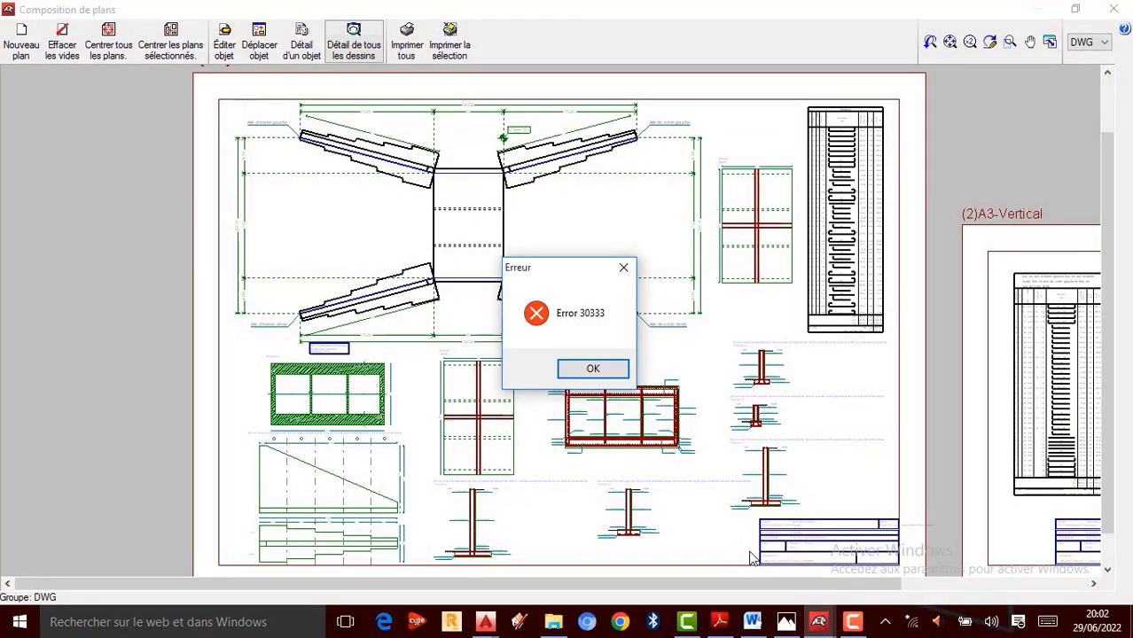
click(819, 622)
click(901, 559)
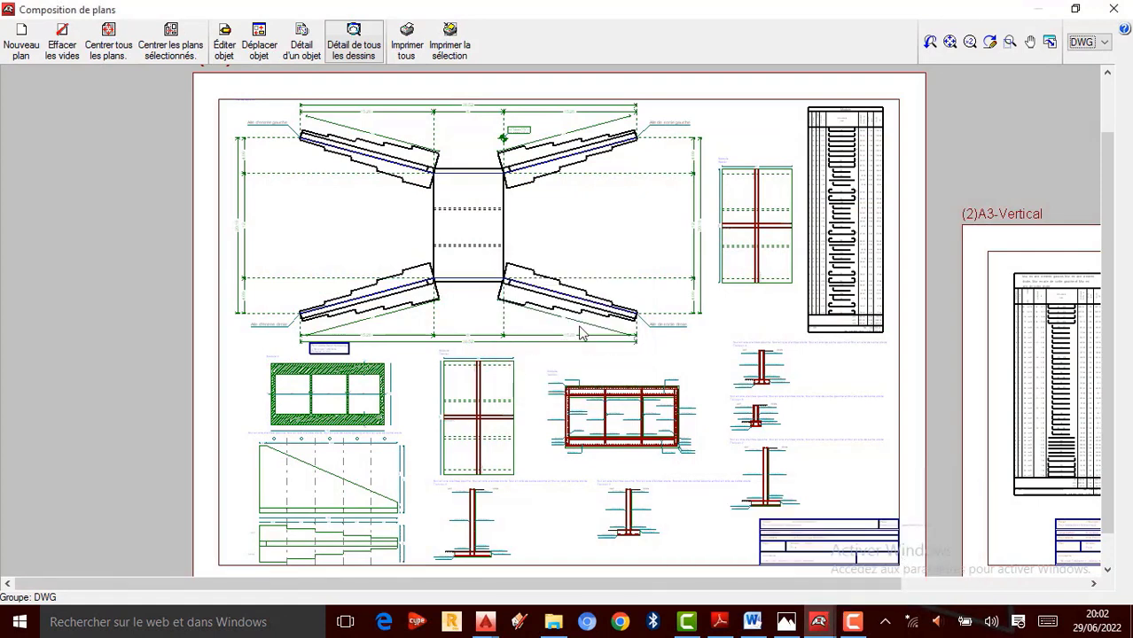